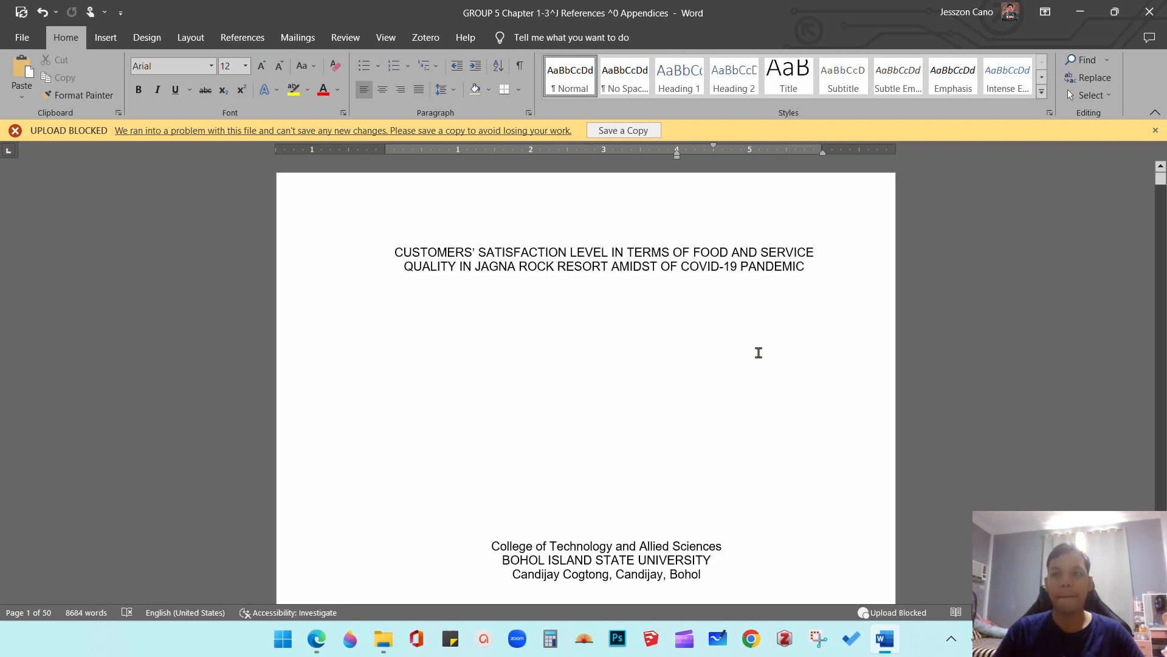
Step: Look through the thesis from the title page to the body pages around page 14, and return to the title page
scroll(759, 353, down, 5)
scroll(758, 353, up, 4)
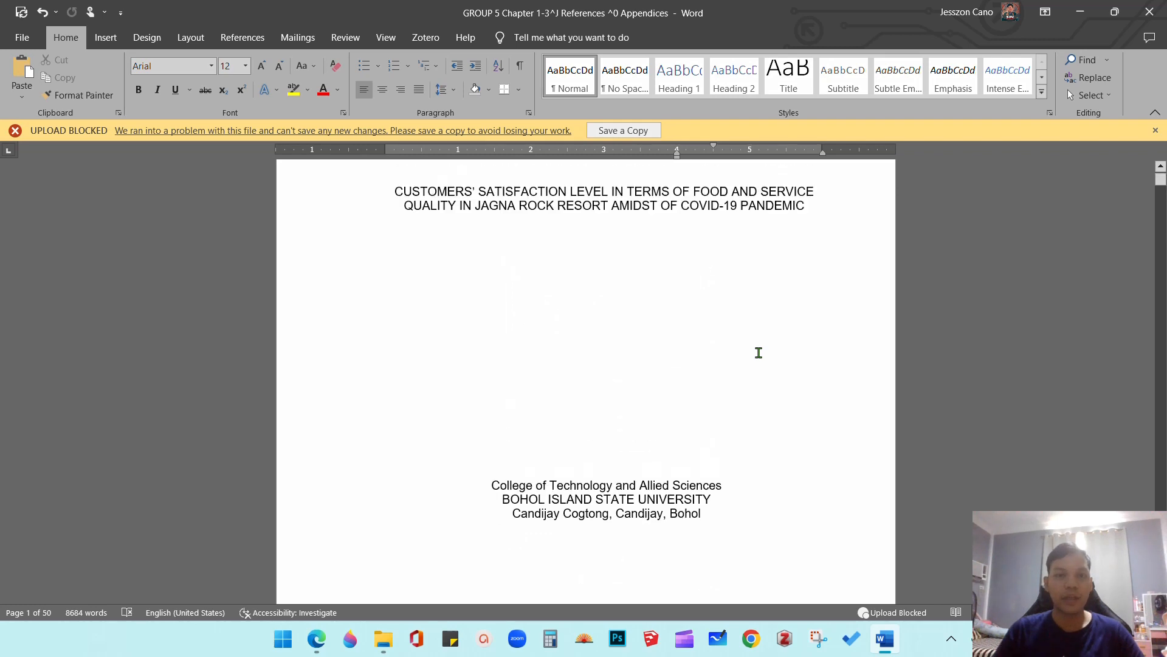
scroll(759, 353, up, 2)
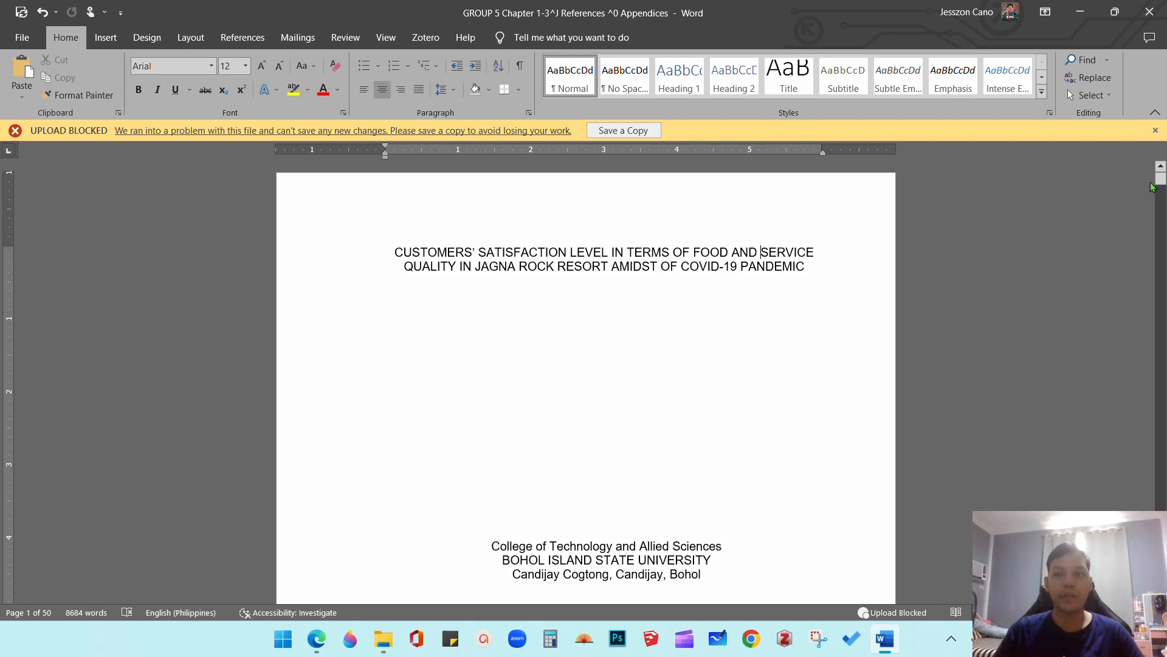
drag(1158, 182, 1106, 170)
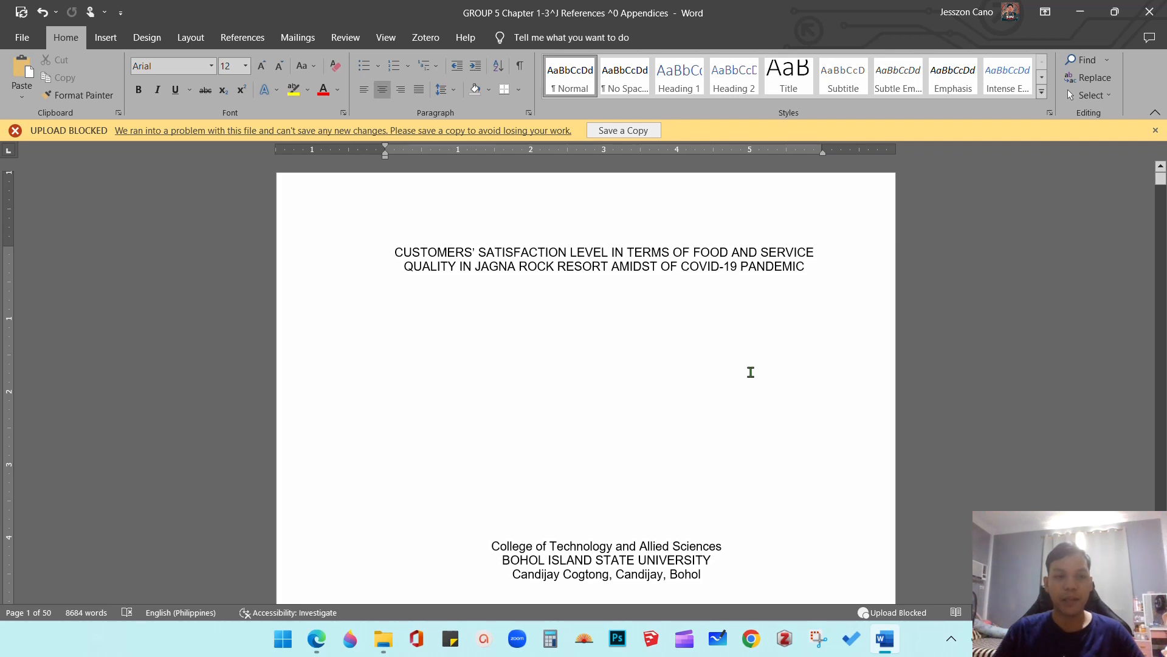
scroll(751, 372, down, 15)
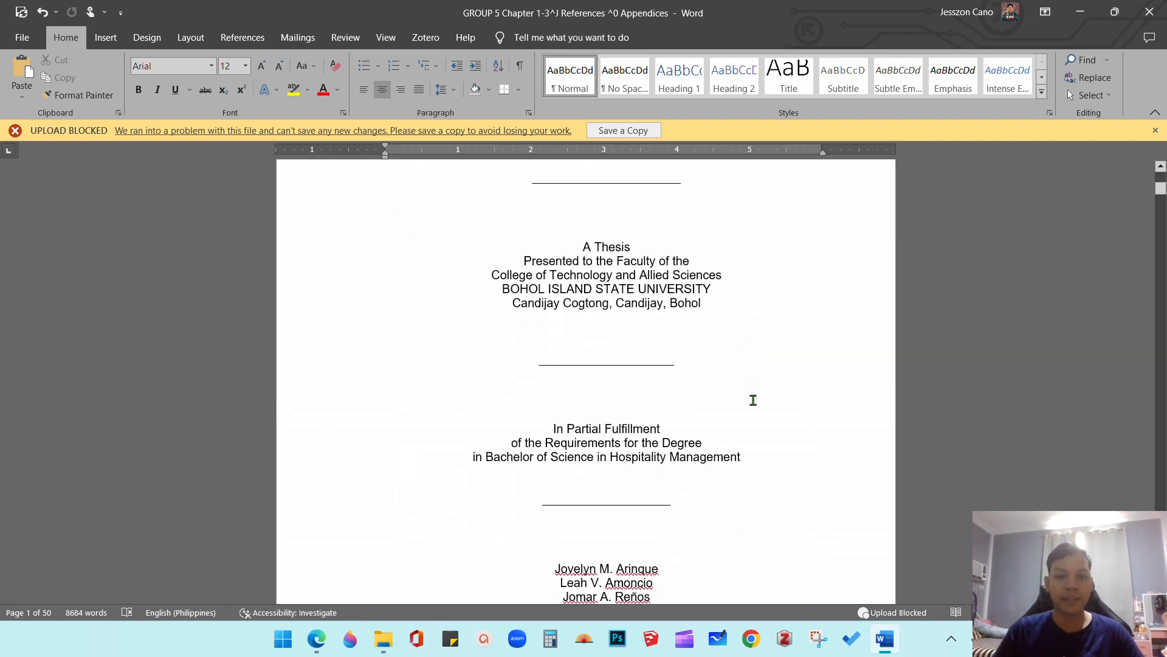
scroll(753, 399, down, 15)
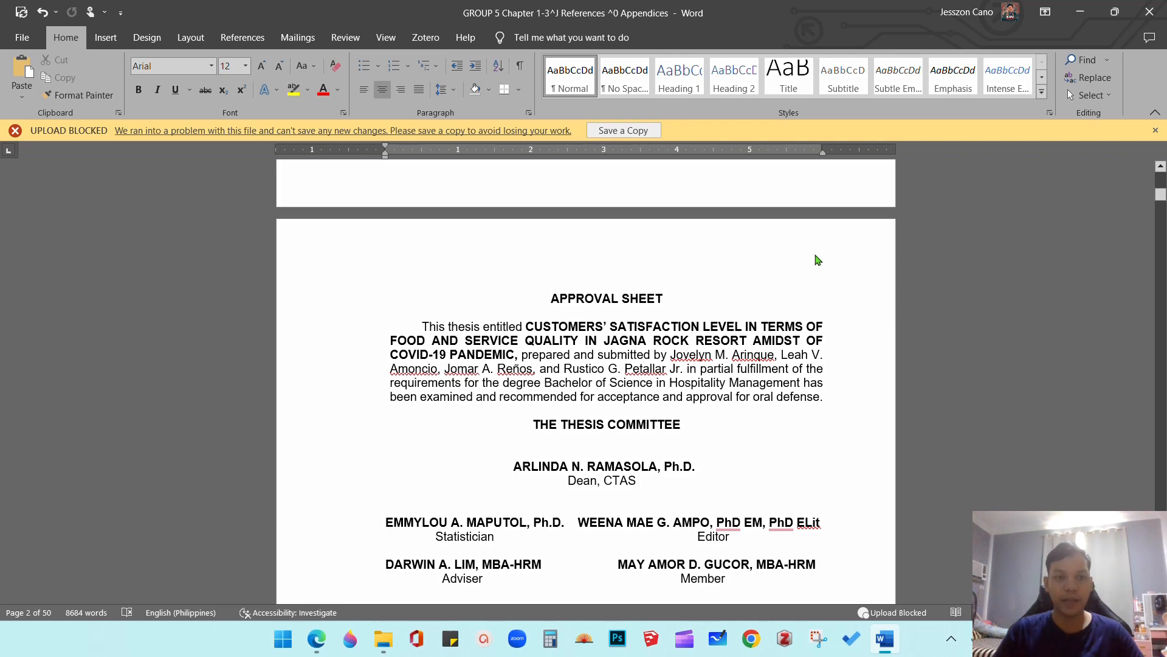
scroll(814, 292, down, 15)
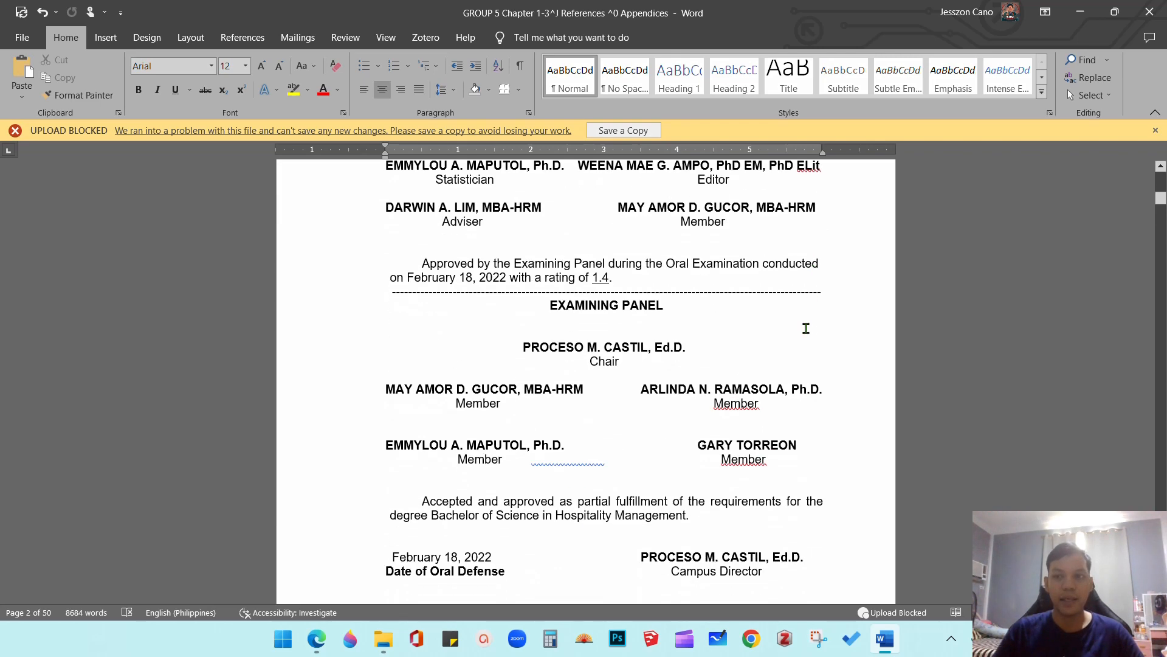
drag(1162, 211, 1165, 292)
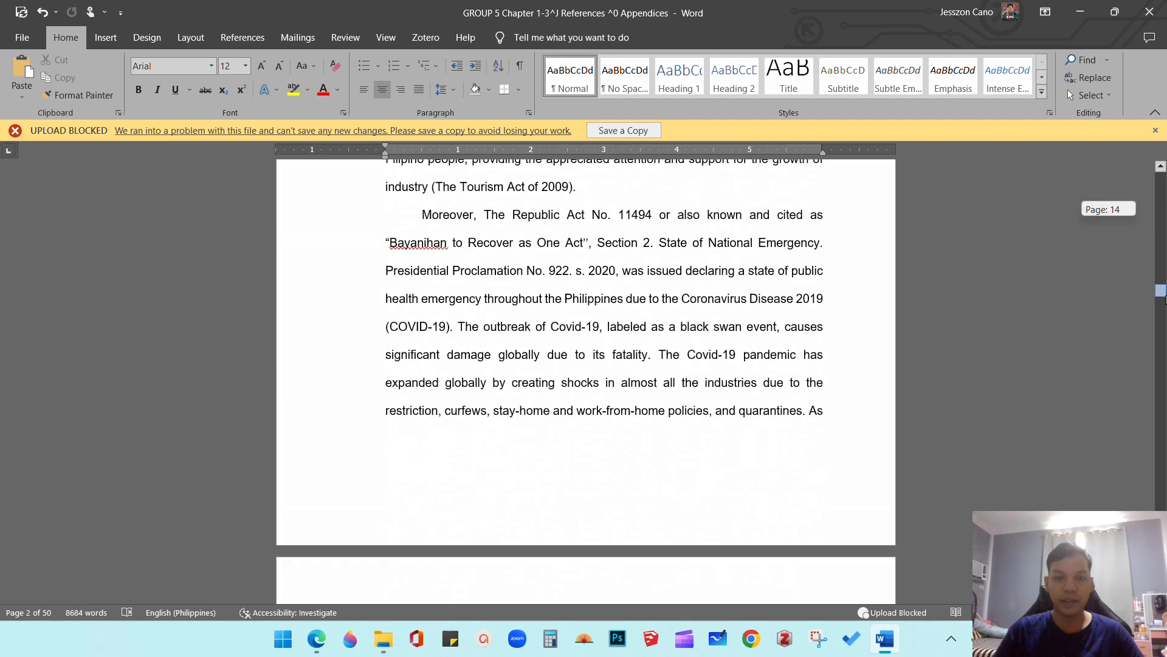
scroll(693, 427, down, 3)
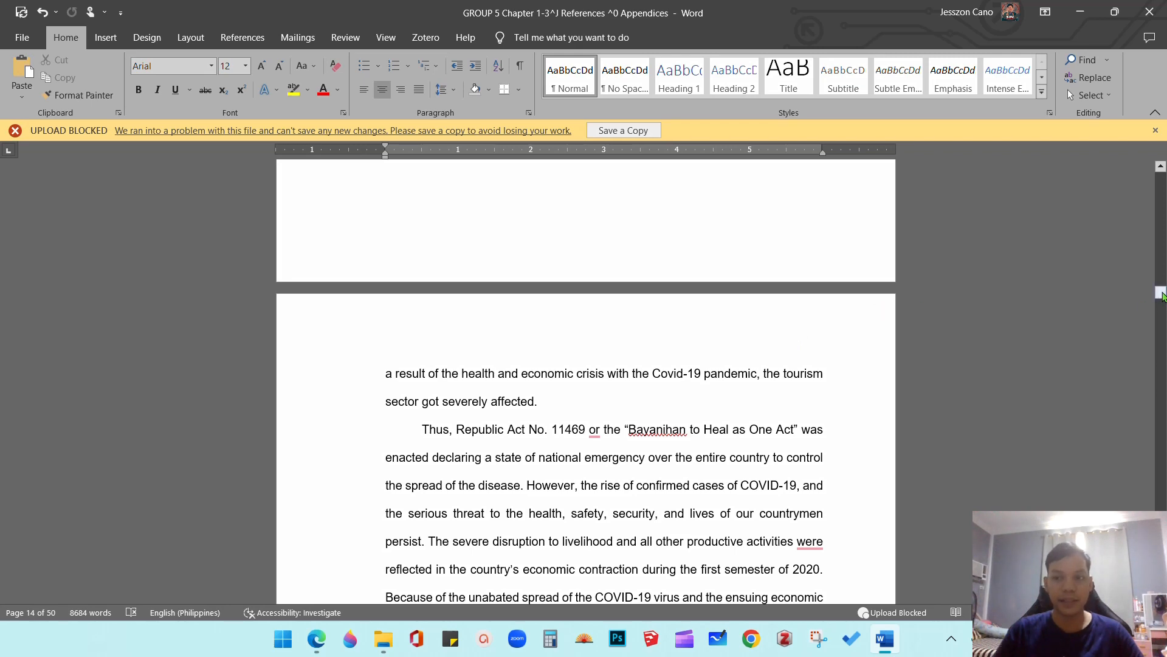
drag(1163, 296, 1162, 181)
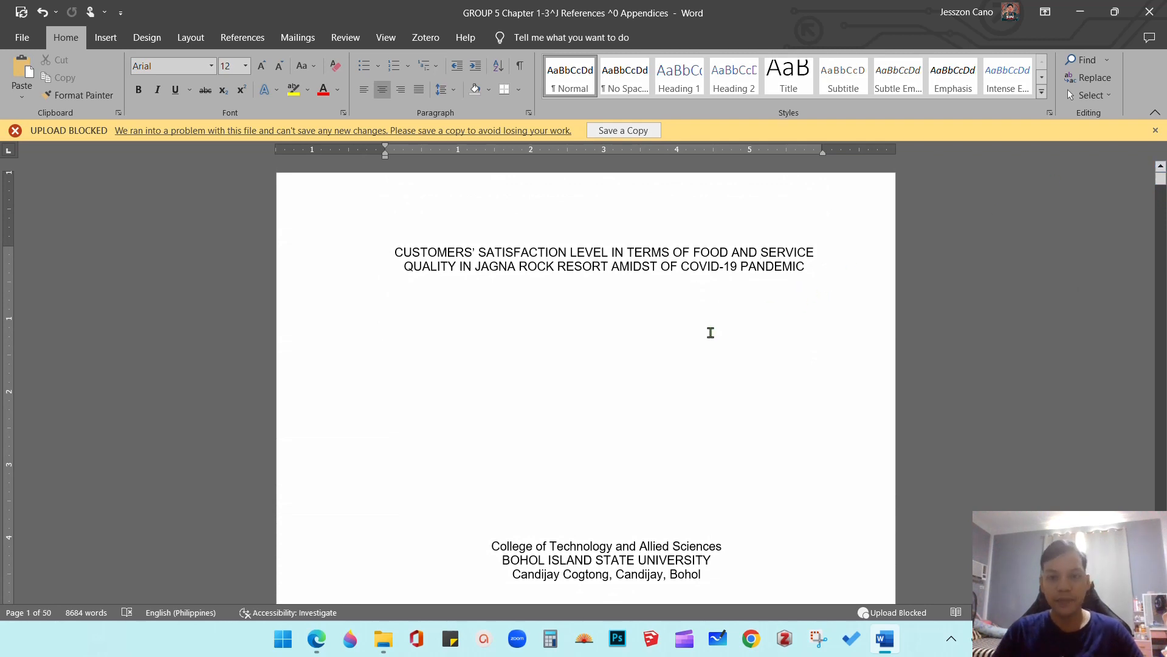
Step: Insert a Plain Number 3 page number at the top of the page in the title page's first-page header, and close the header
double_click(765, 220)
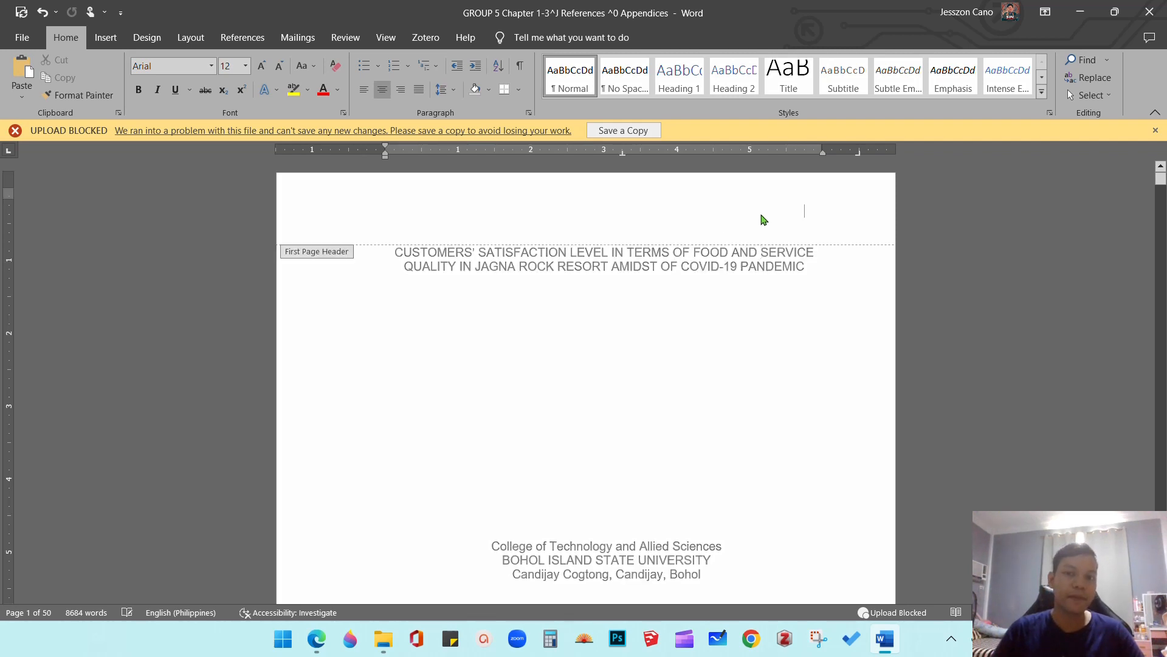
click(53, 40)
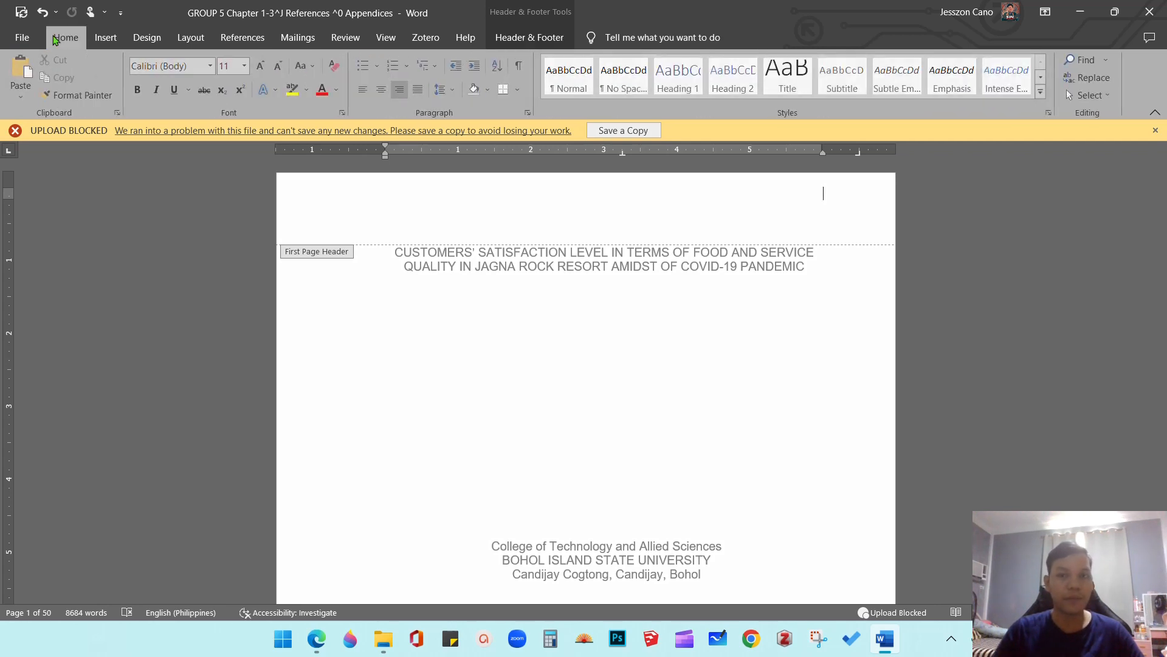
click(104, 43)
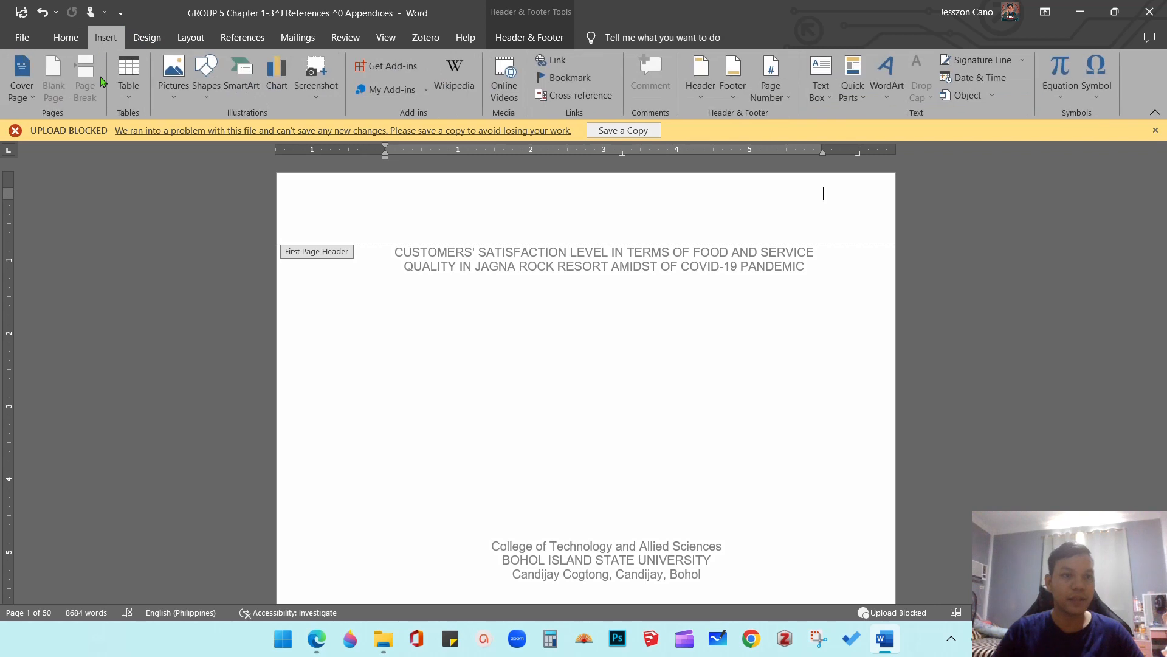
double_click(667, 338)
double_click(458, 220)
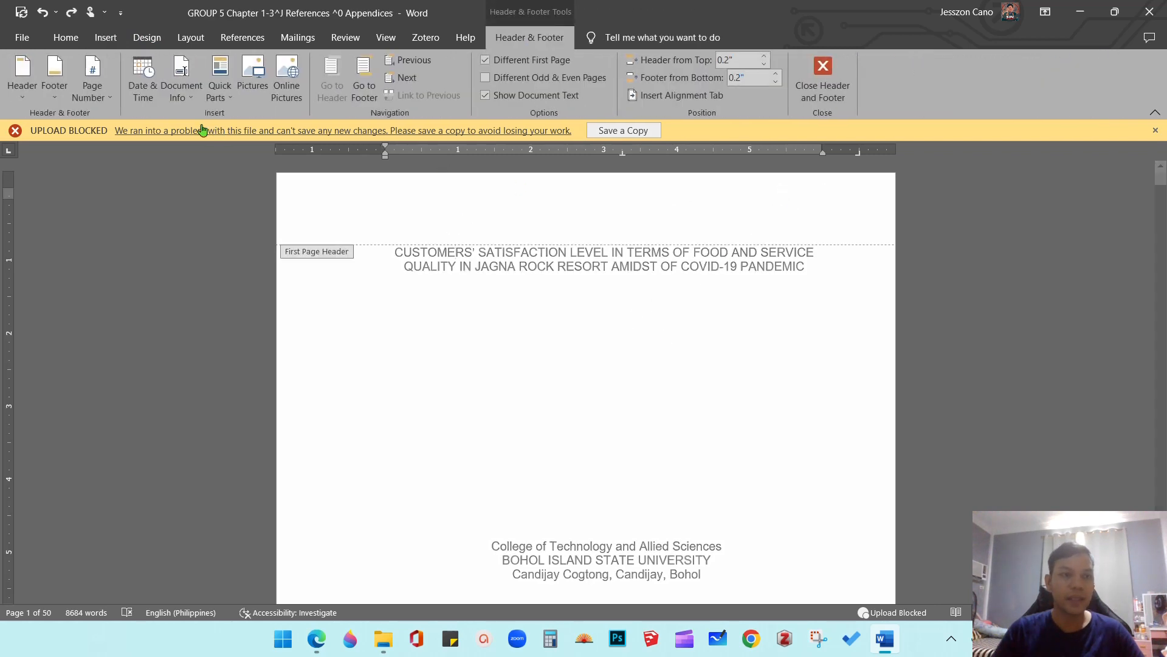
click(97, 92)
mouse_move(126, 120)
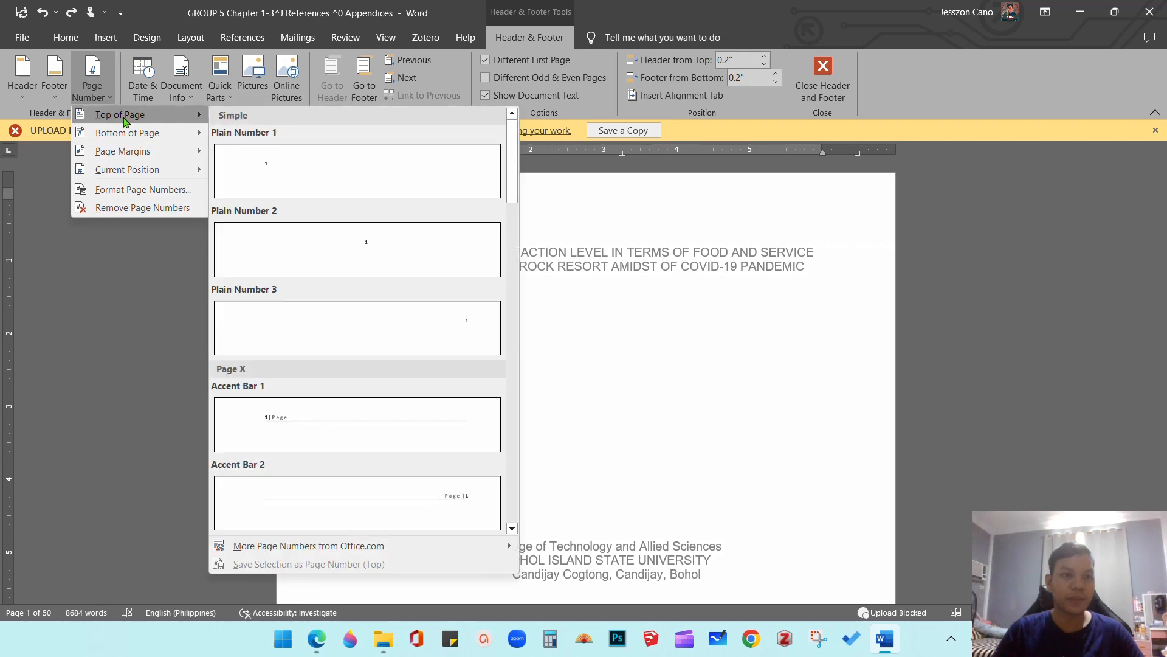
click(375, 308)
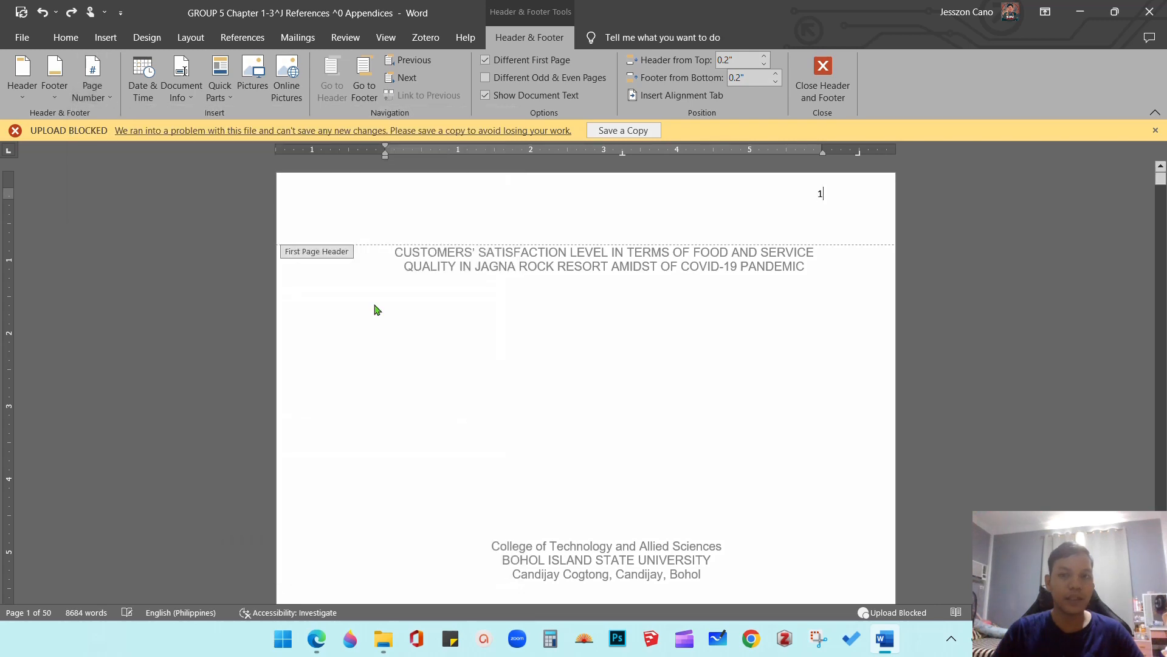
double_click(723, 395)
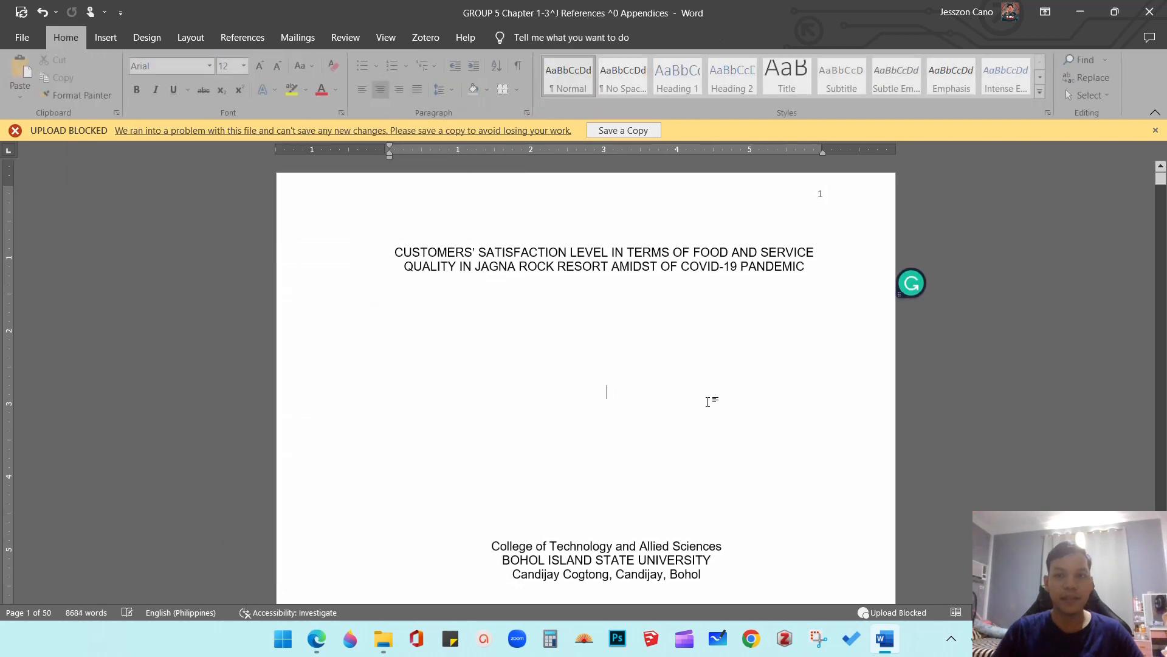
Step: Add a Plain Number 3 top-of-page number to the header of the second page
scroll(705, 402, down, 10)
scroll(704, 404, down, 3)
double_click(637, 218)
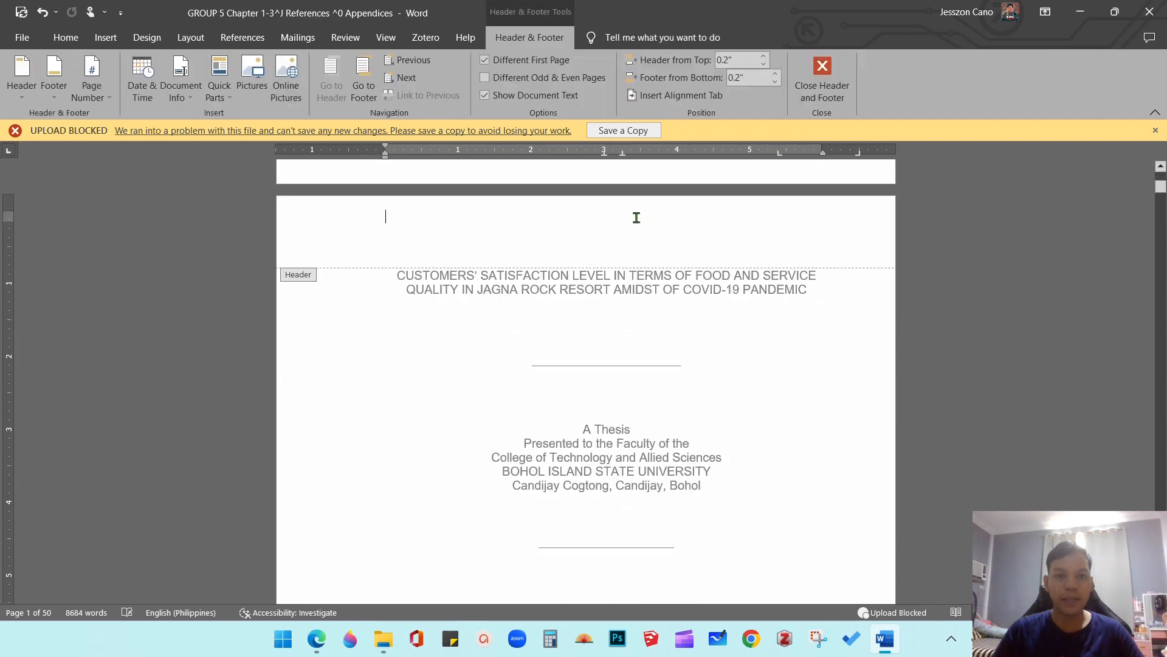
click(92, 79)
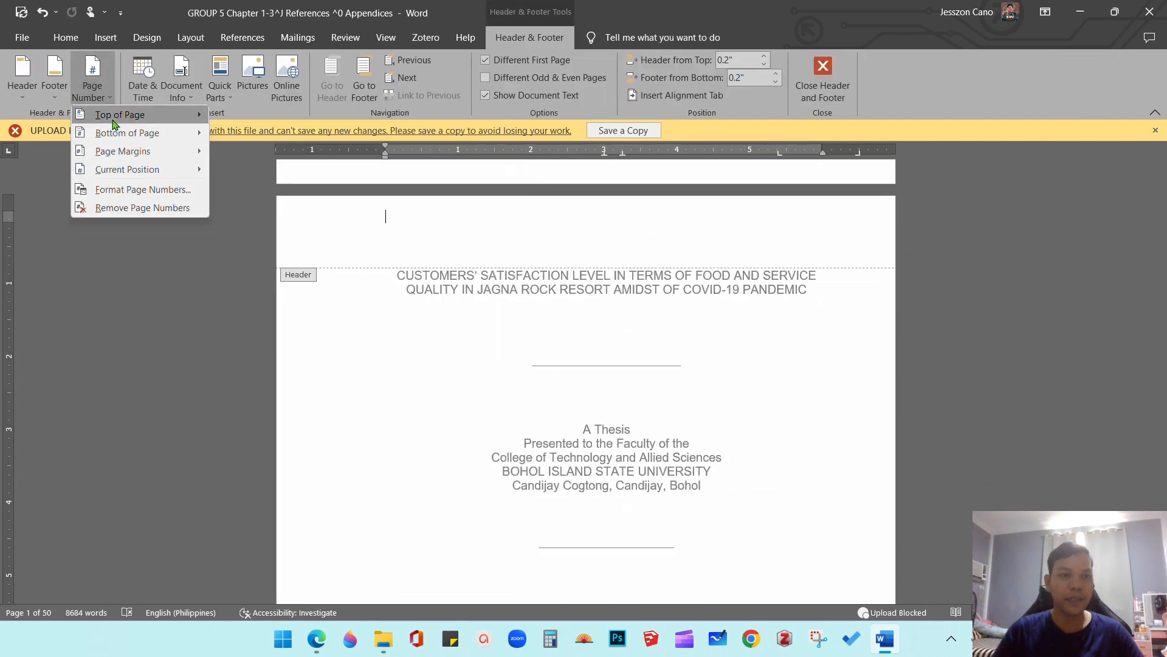
mouse_move(122, 114)
click(372, 319)
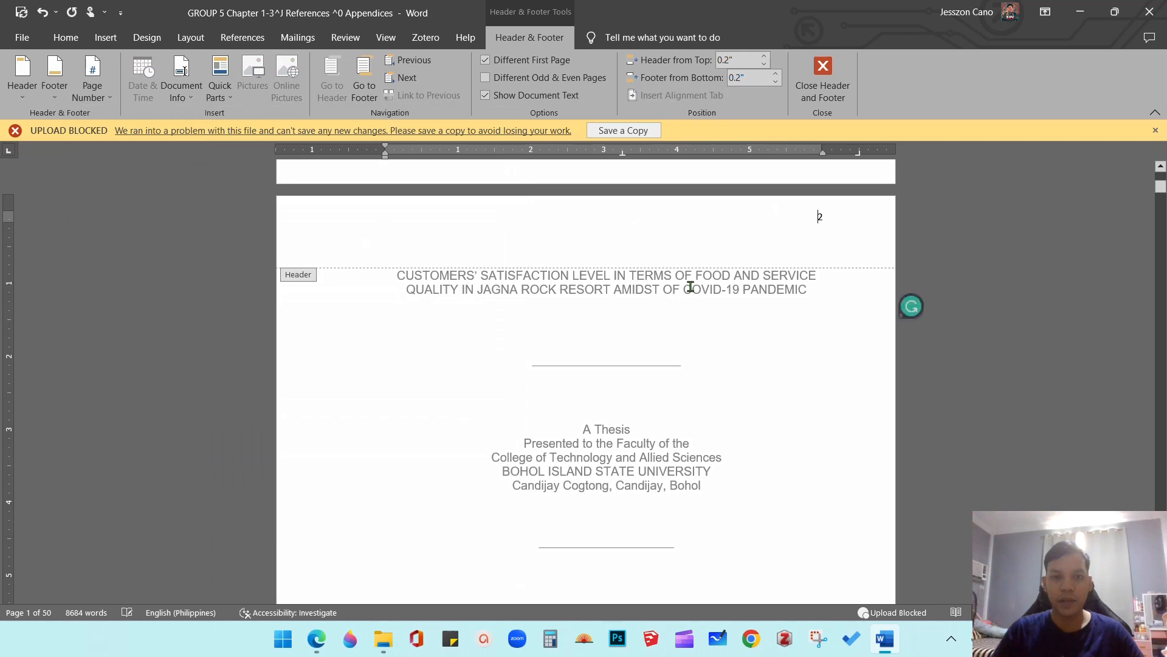
Step: Check the header page numbers through to the researcher's biodata on the last page, and return to the title page
scroll(783, 256, up, 1)
scroll(783, 256, down, 10)
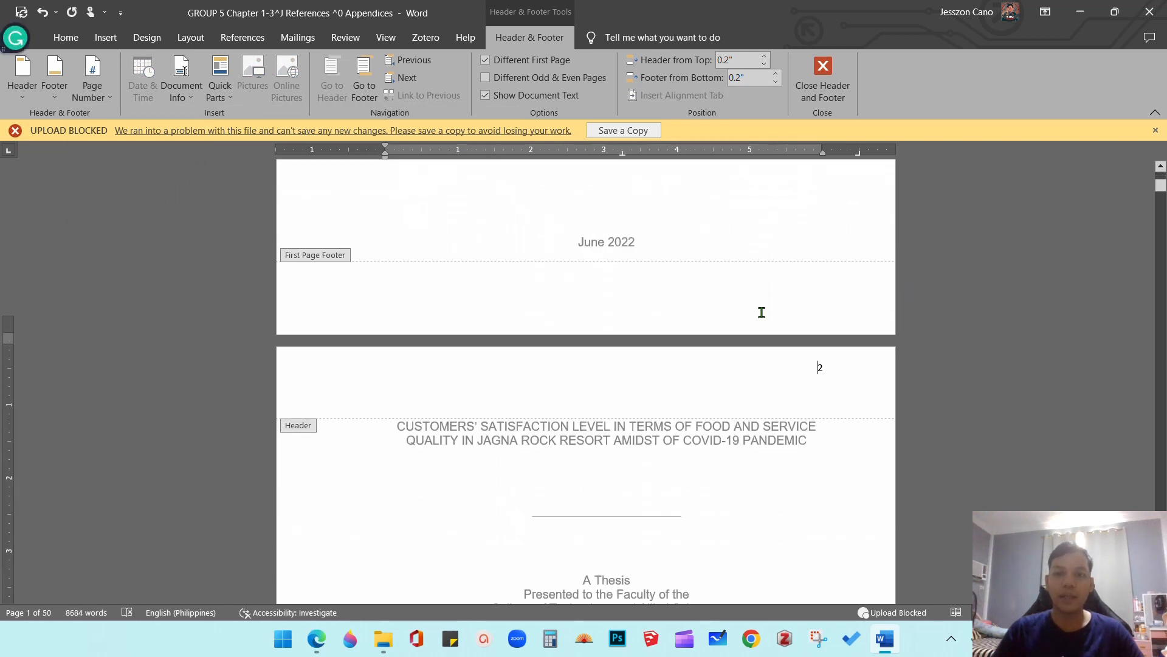
scroll(760, 321, down, 5)
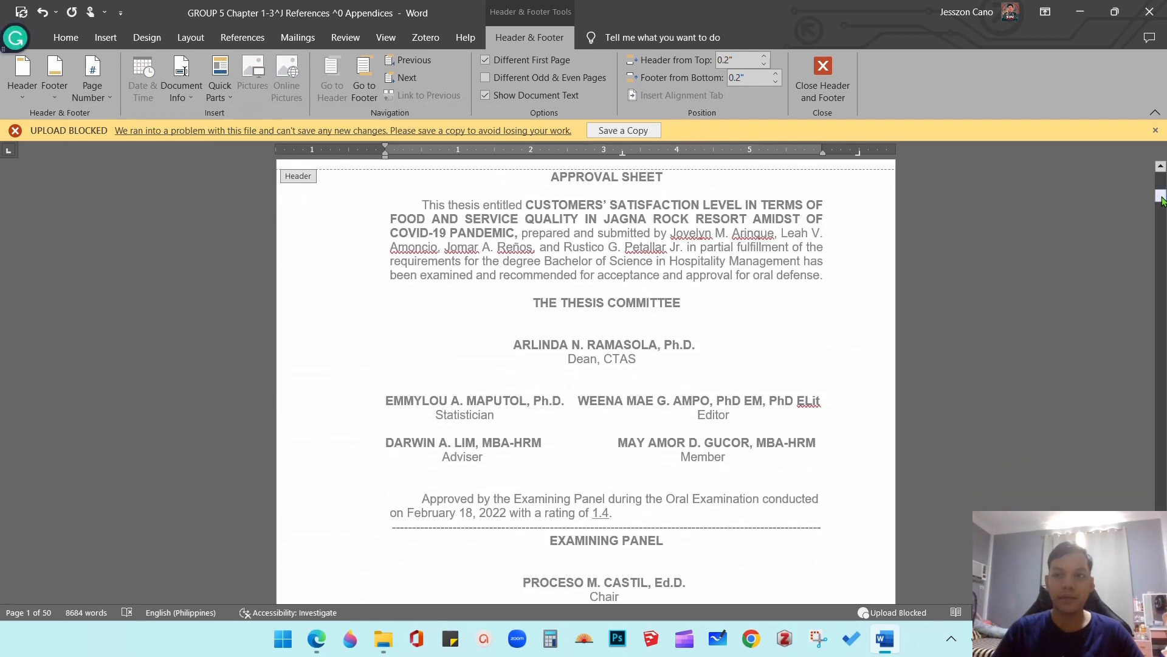
drag(1161, 194, 1150, 465)
scroll(827, 468, down, 20)
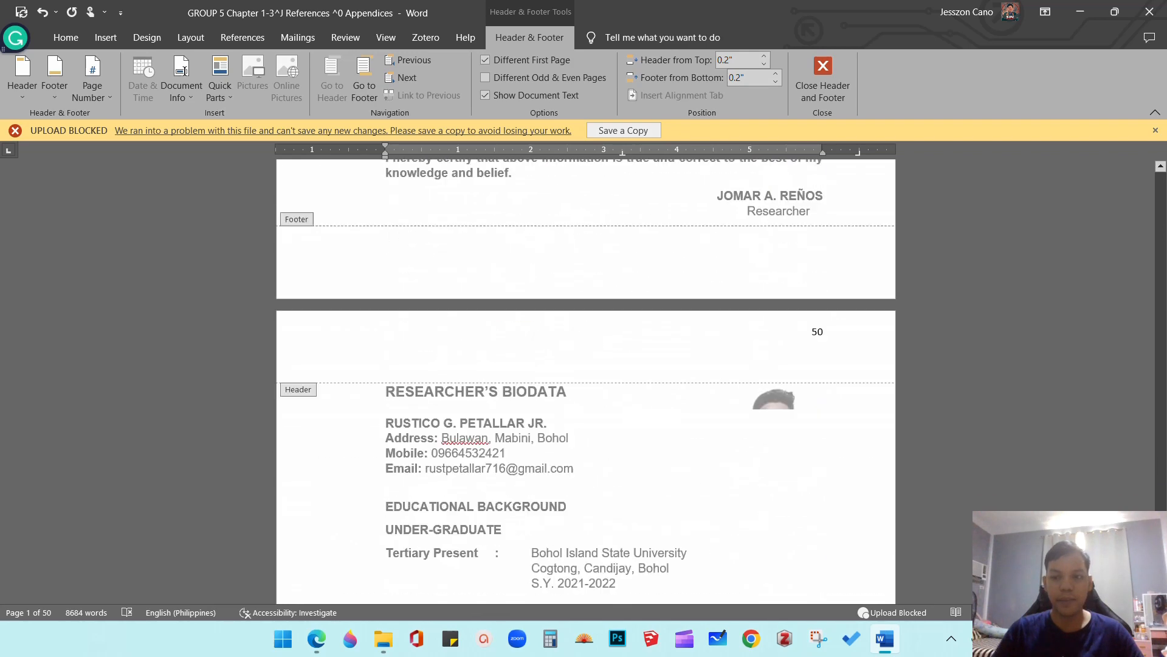
scroll(827, 467, up, 5)
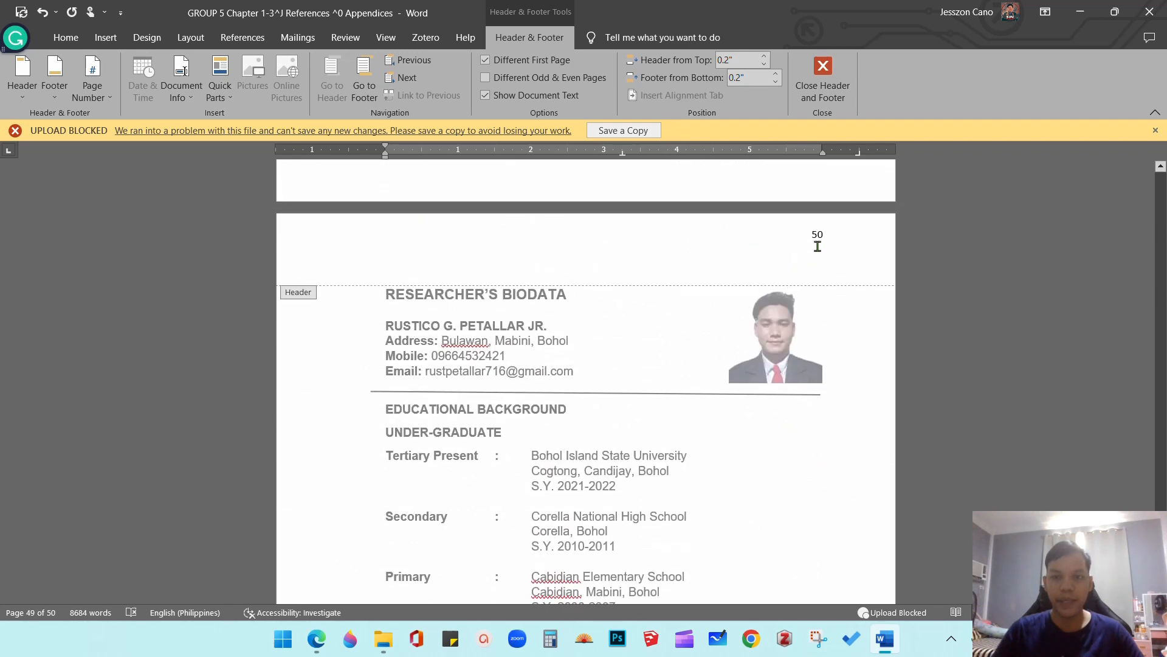
drag(1161, 578, 1162, 174)
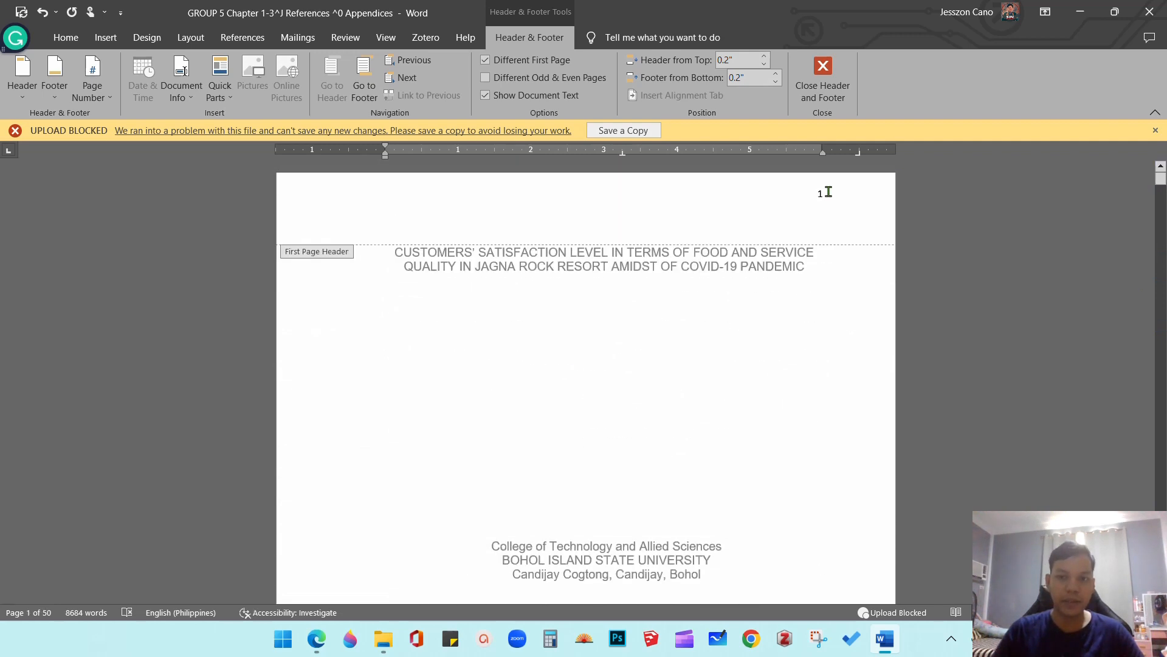
Step: Delete the page numbers from the first-page header and from the second page's header
double_click(827, 192)
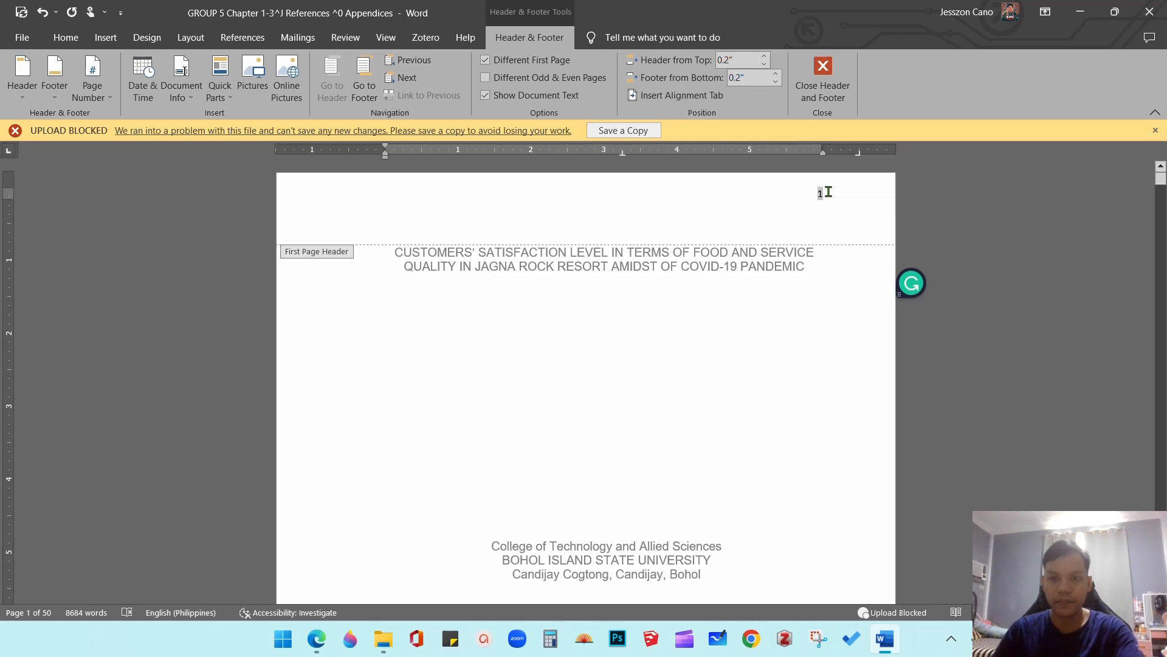
double_click(822, 333)
scroll(821, 334, down, 8)
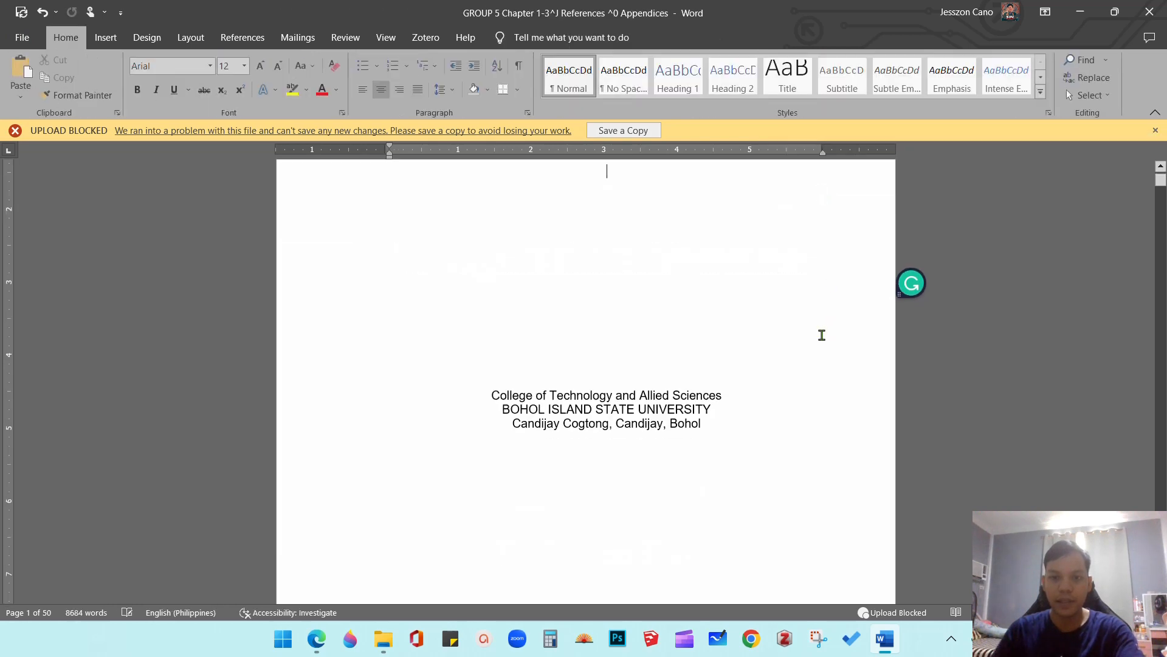
scroll(821, 336, down, 3)
double_click(829, 342)
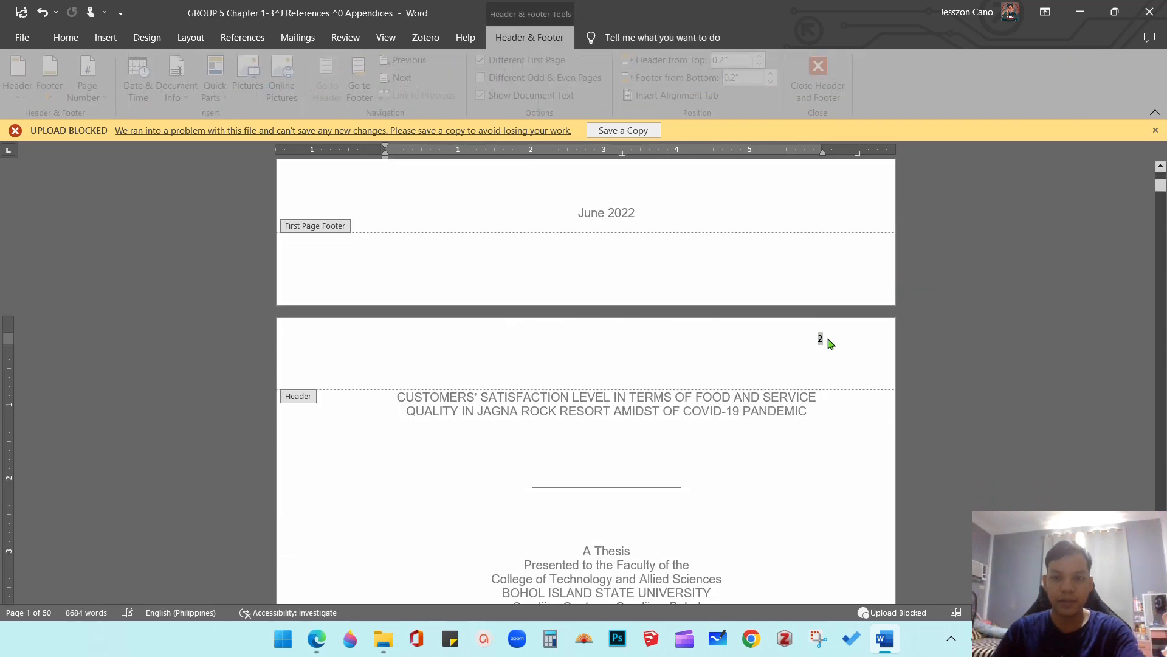
double_click(808, 475)
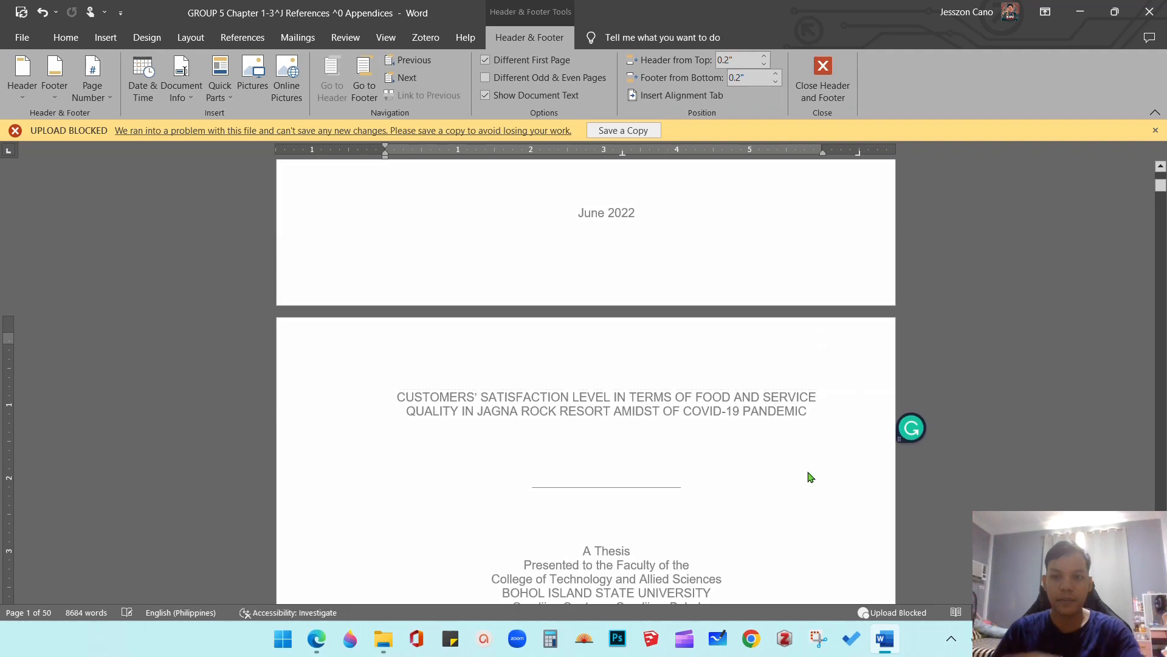
Step: Review the preliminary pages from the approval sheet and acknowledgment to the abstract, and return to the title page
scroll(796, 462, down, 6)
scroll(776, 402, down, 12)
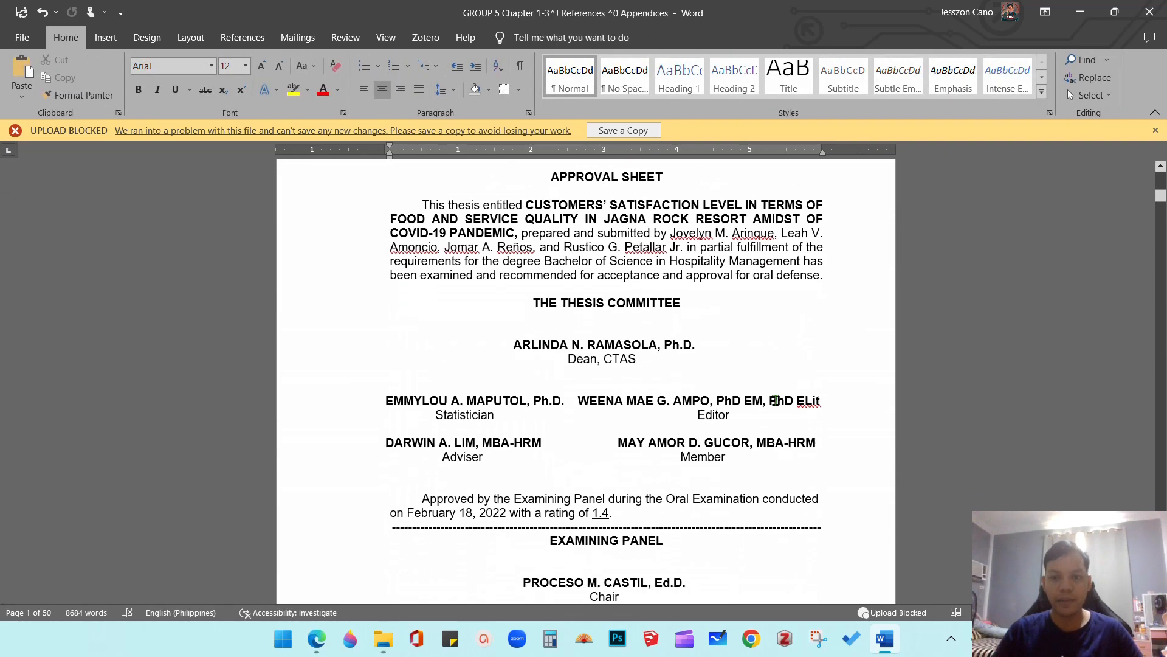
scroll(776, 400, down, 12)
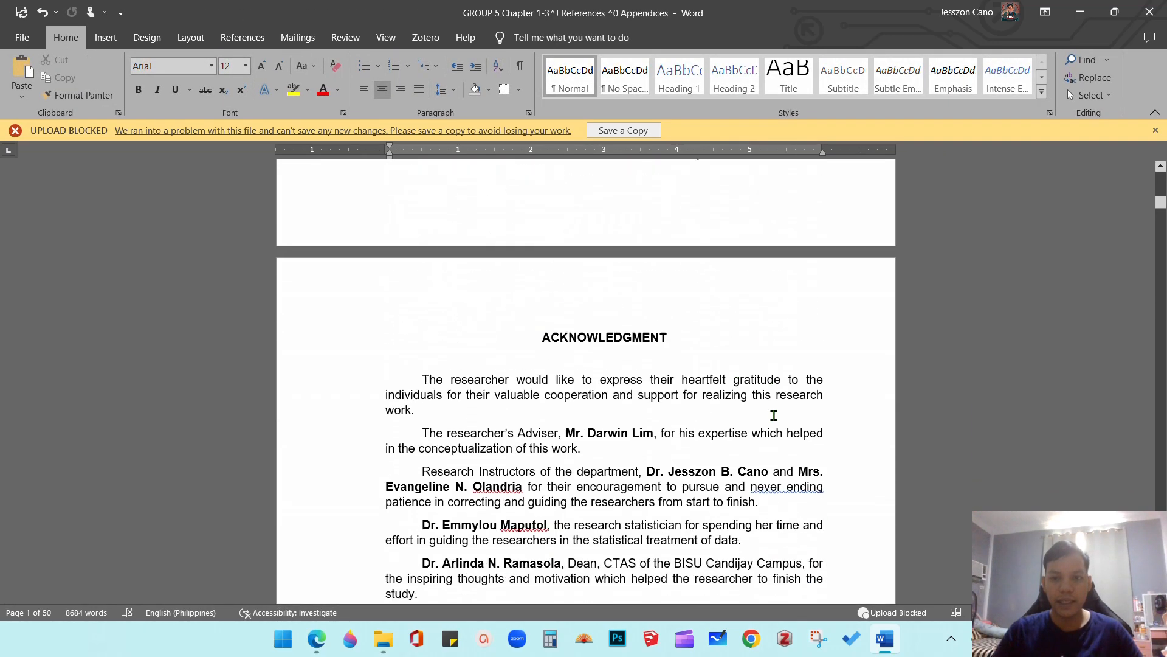
scroll(765, 407, down, 2)
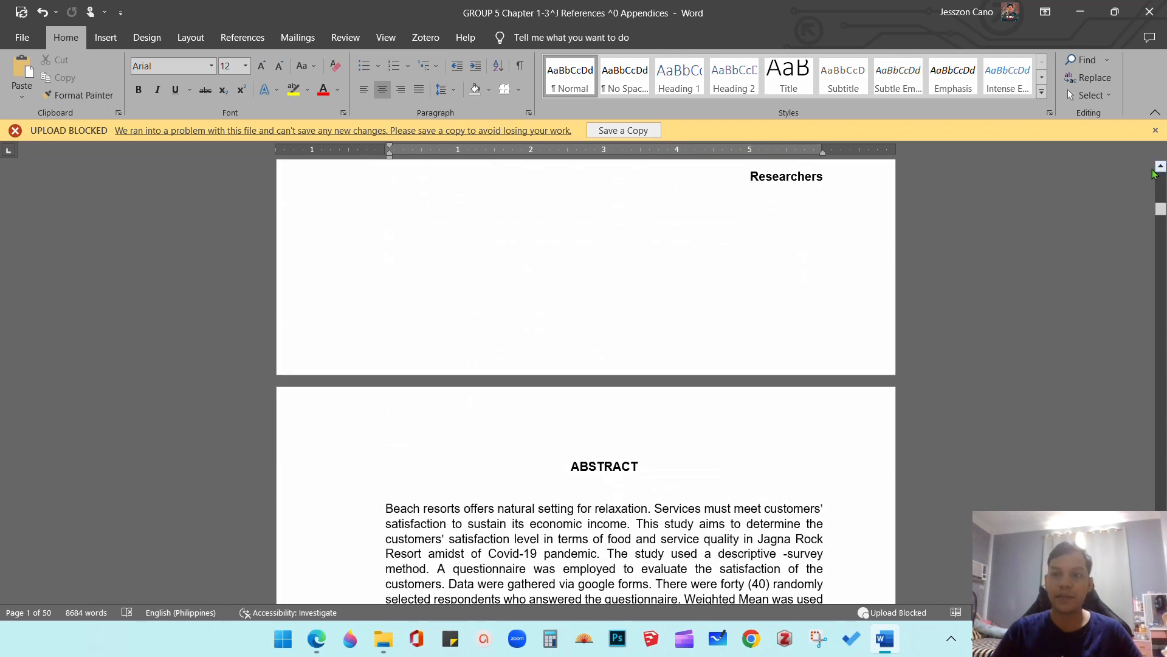
drag(1161, 212, 1163, 175)
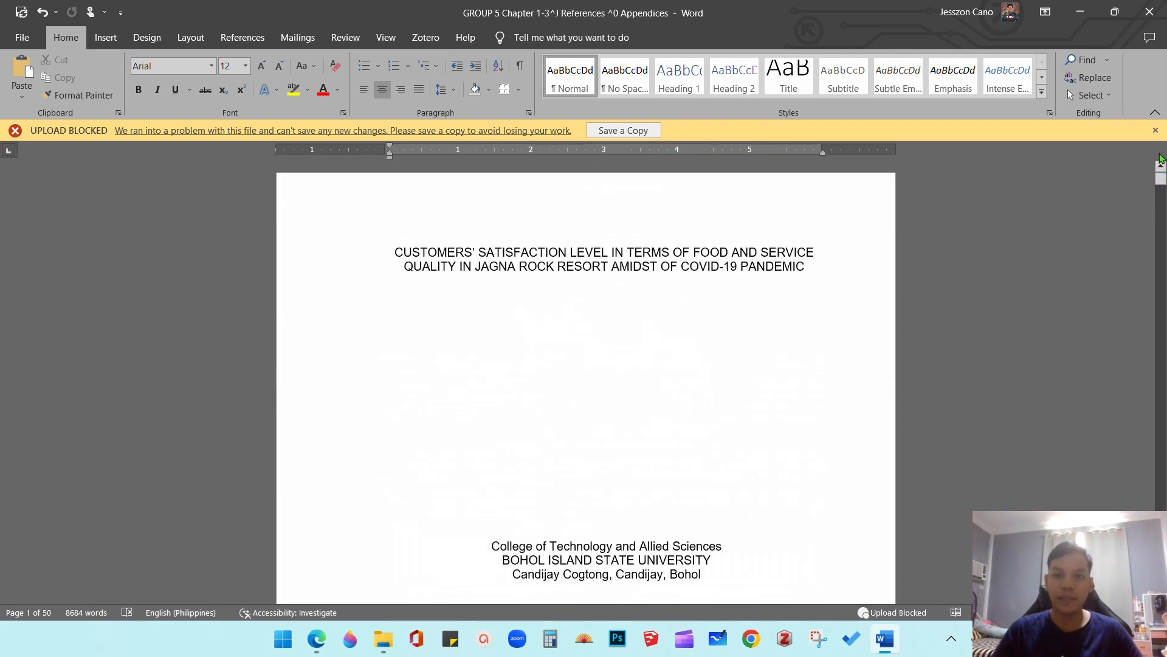
scroll(744, 448, down, 10)
scroll(739, 447, down, 5)
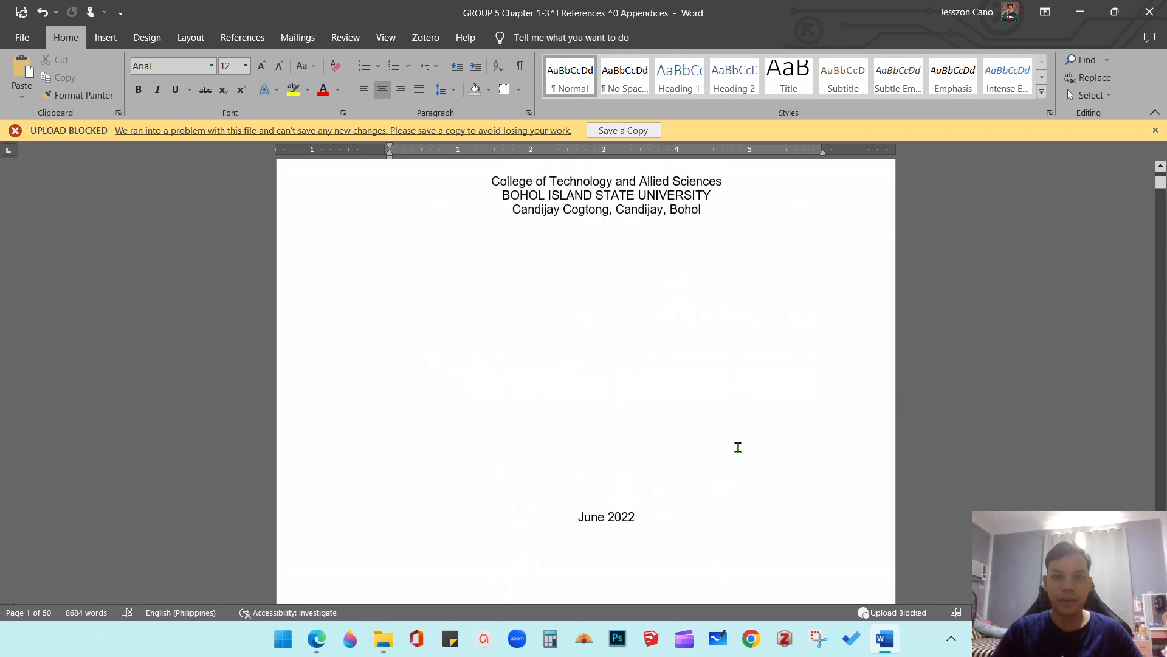
scroll(739, 447, up, 16)
Step: Open the title page's header for editing
click(734, 217)
double_click(734, 217)
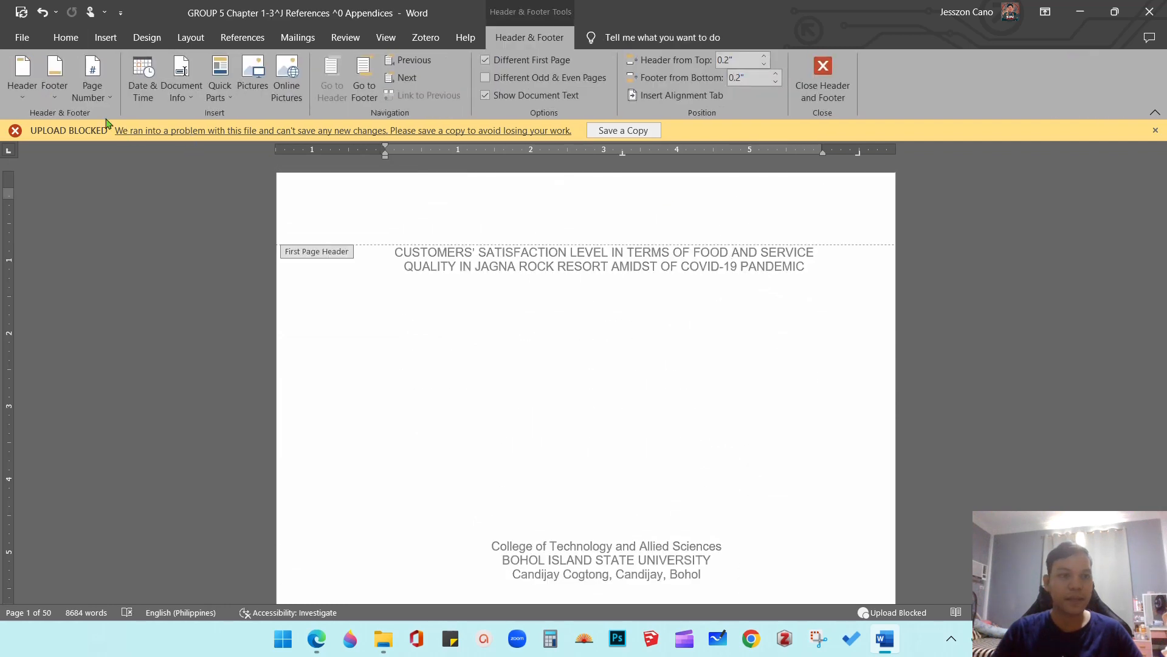
click(92, 79)
click(181, 190)
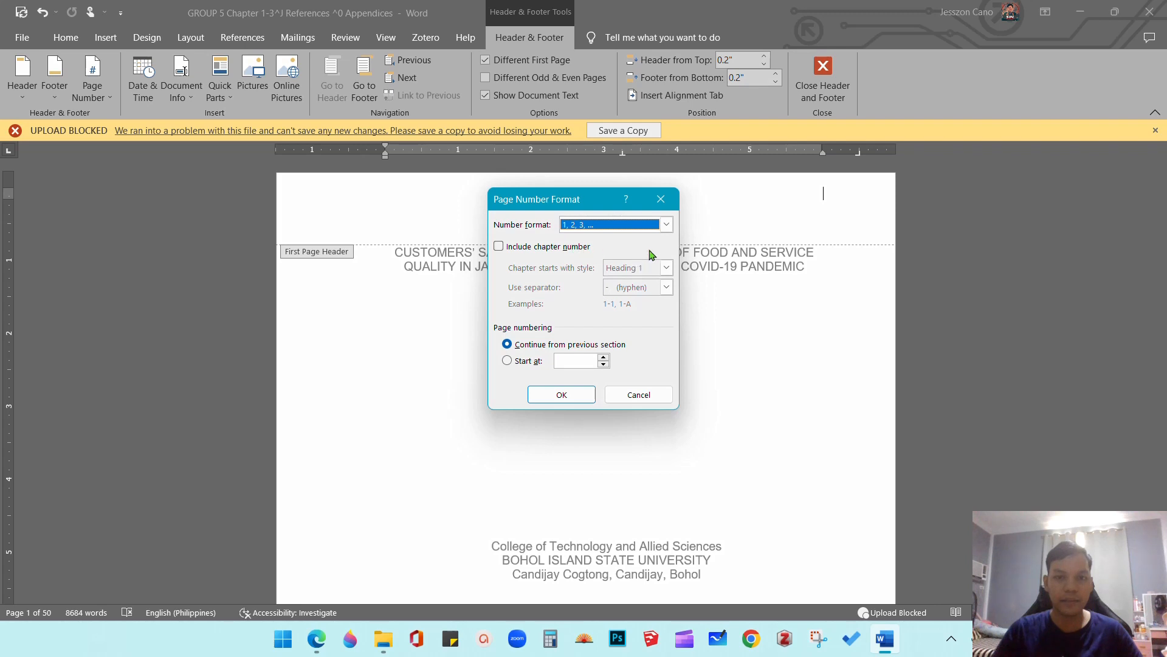
click(661, 198)
Step: From the second page's header, set the page number format to lowercase Roman numerals (i, ii, iii, ...), continuing from the previous section
scroll(769, 396, down, 10)
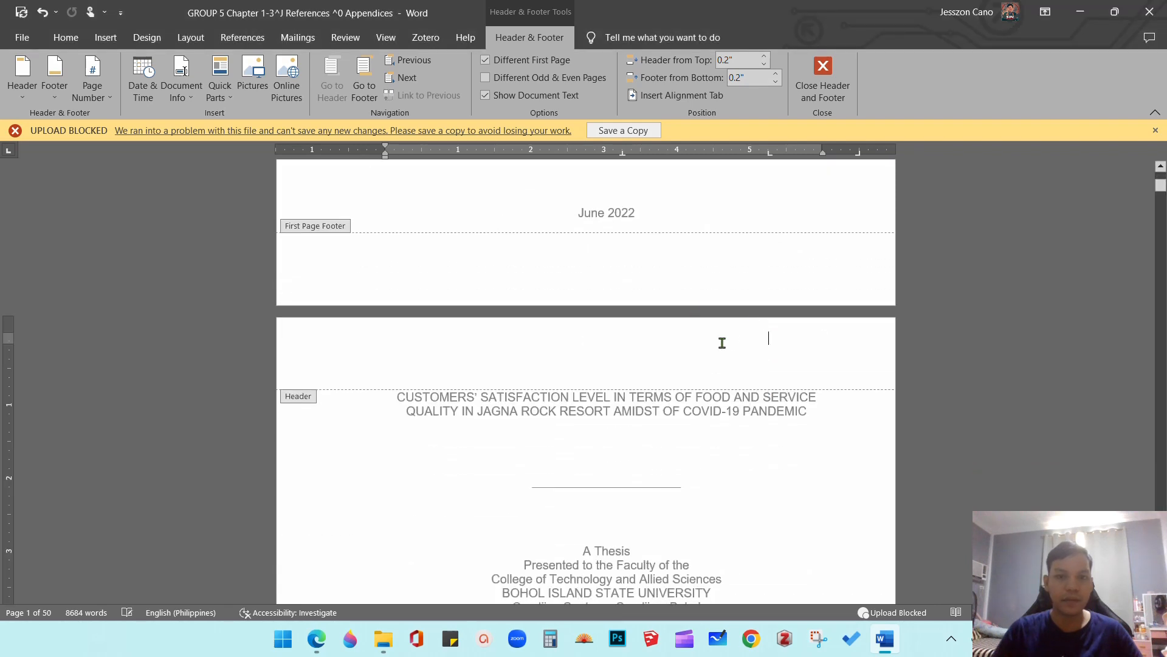
click(91, 80)
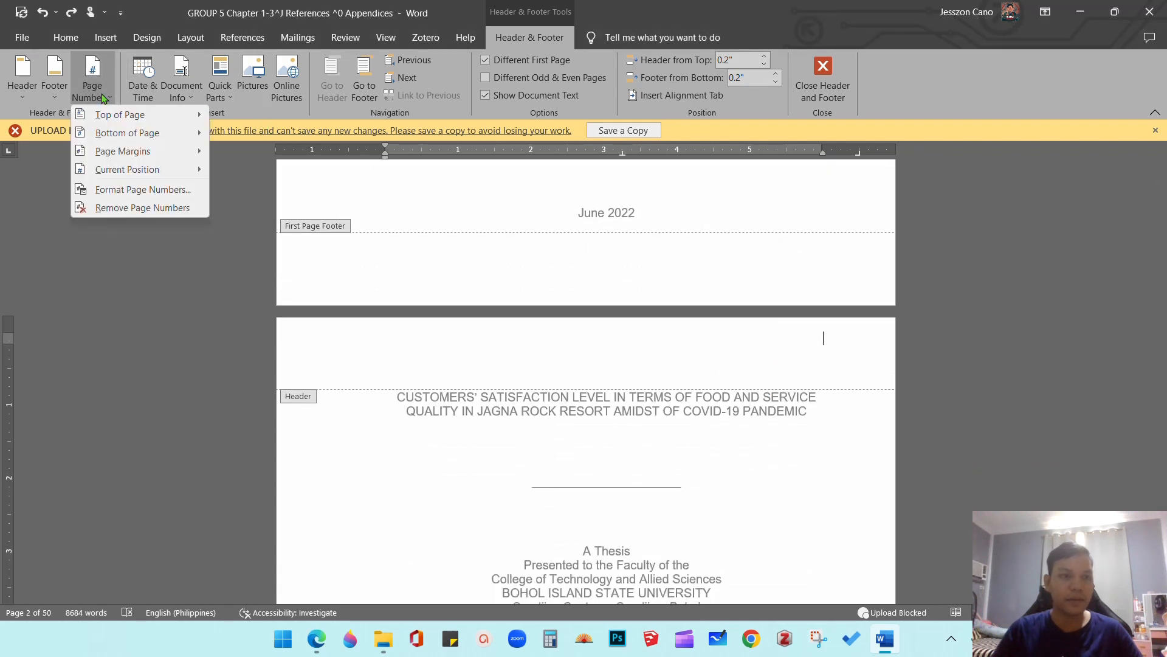
click(168, 195)
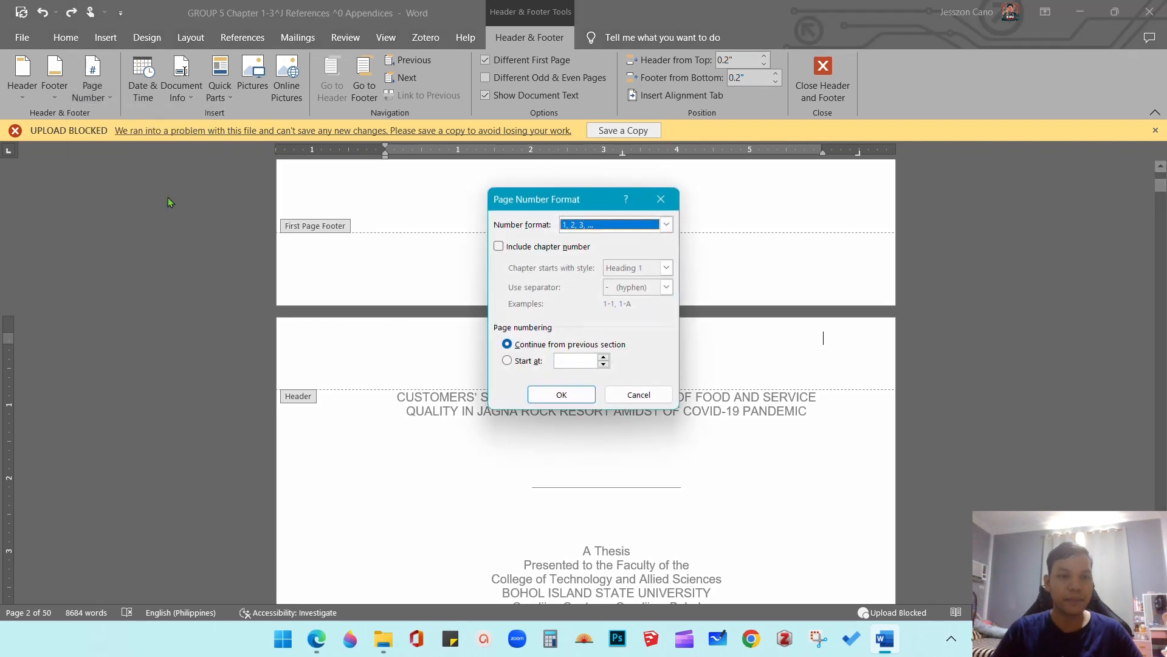
click(587, 225)
click(587, 284)
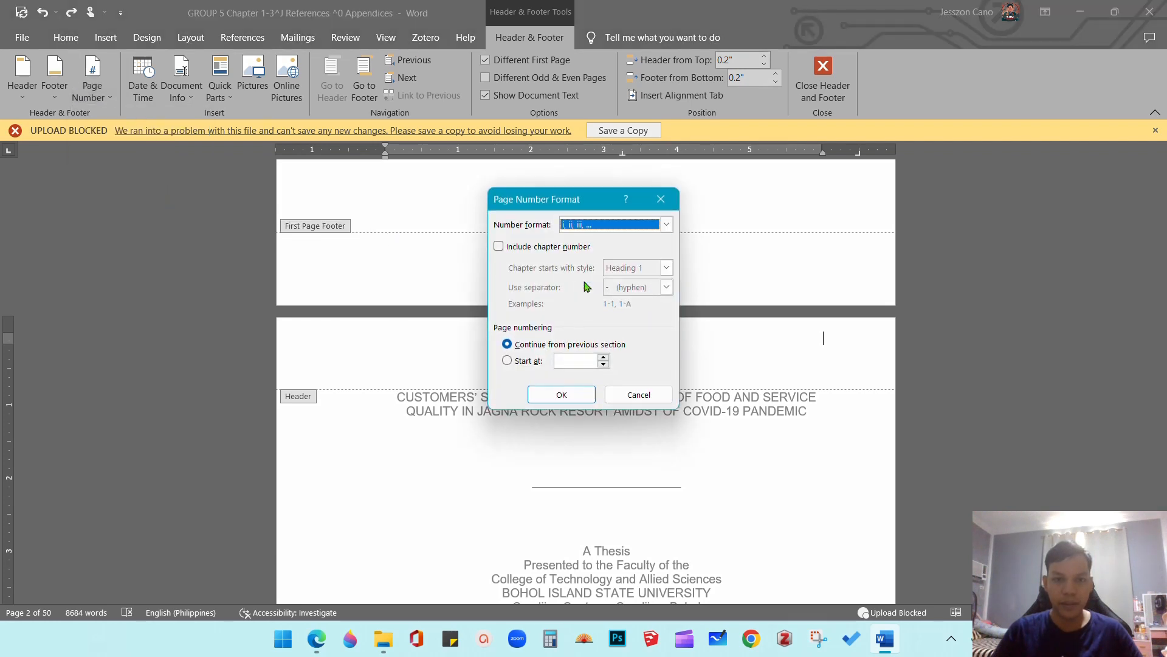
click(562, 394)
Step: Insert a plain right-aligned page number at the top of the page in the second page's header
scroll(622, 386, down, 16)
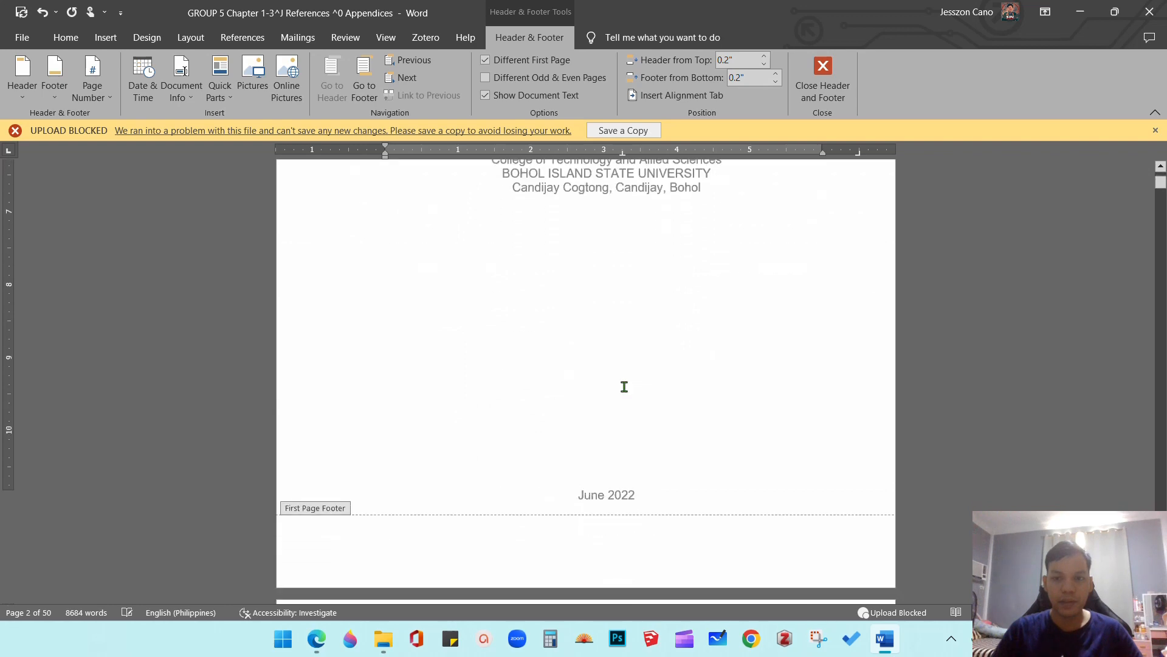
scroll(635, 382, down, 15)
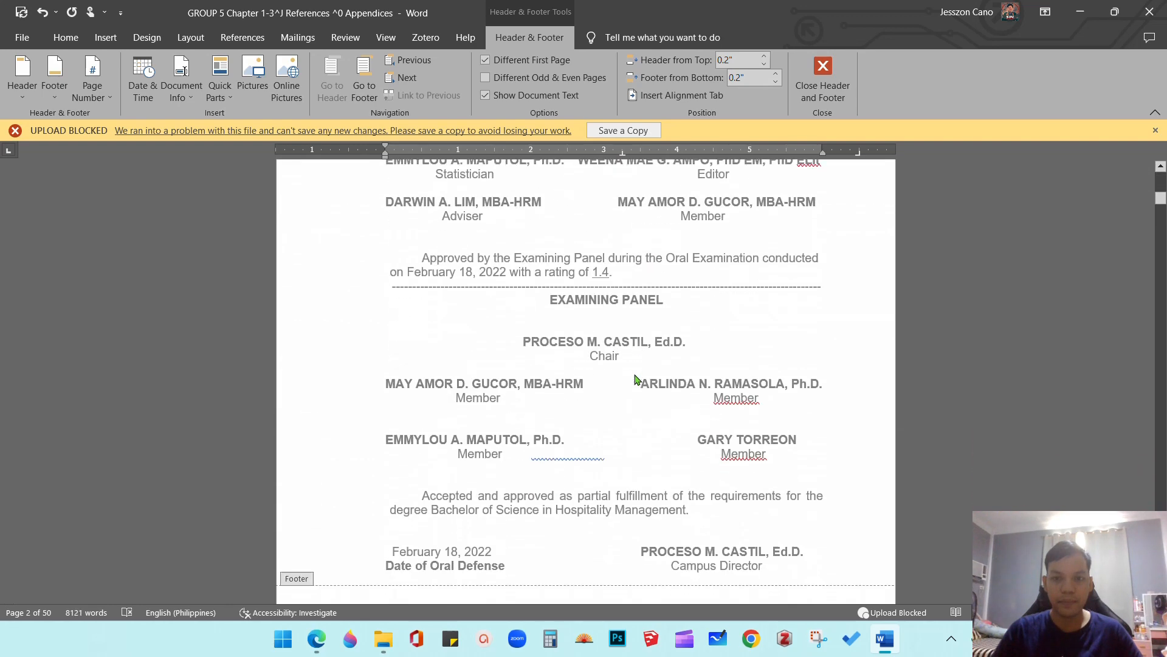
scroll(635, 382, up, 5)
scroll(636, 380, up, 8)
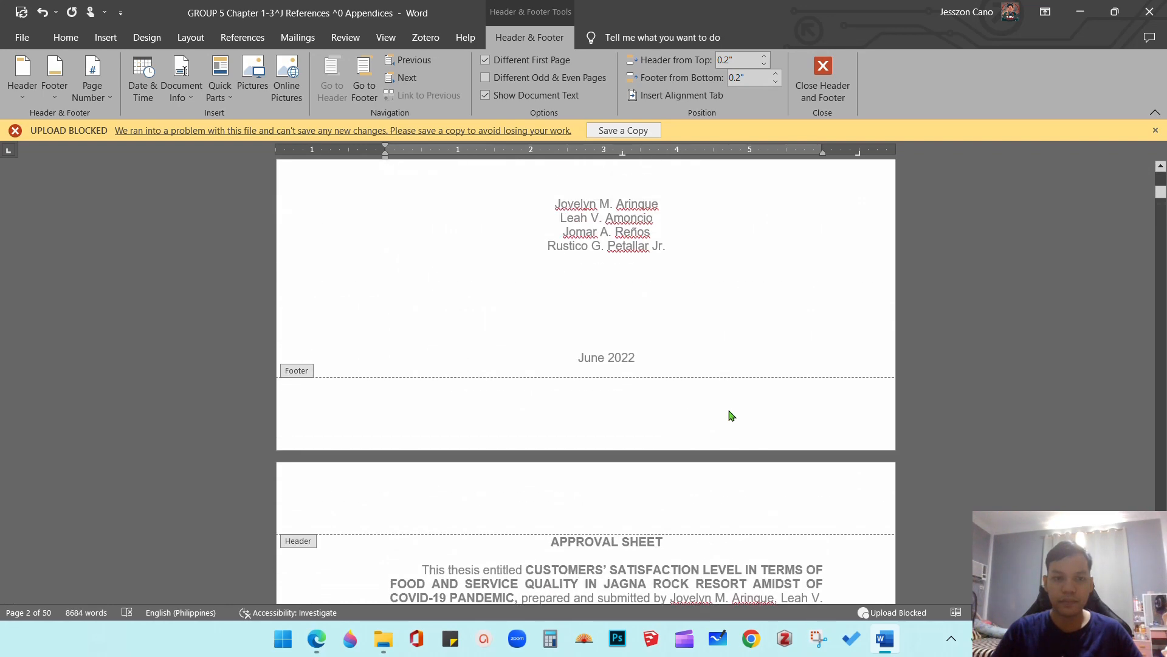
click(92, 88)
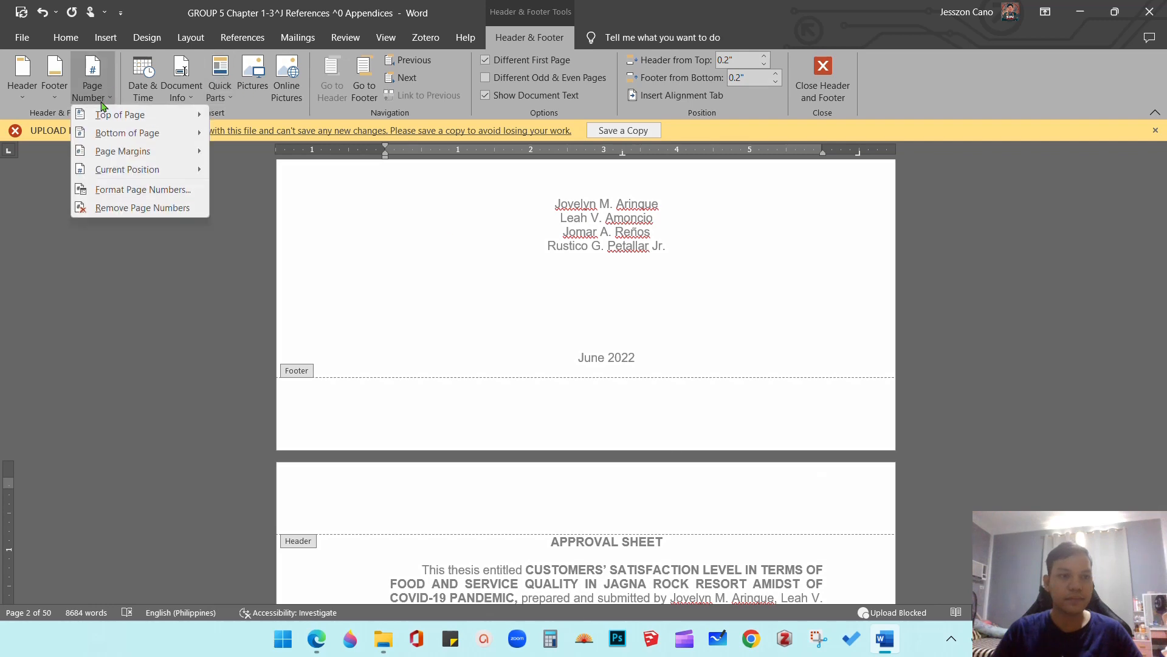
mouse_move(105, 112)
click(436, 316)
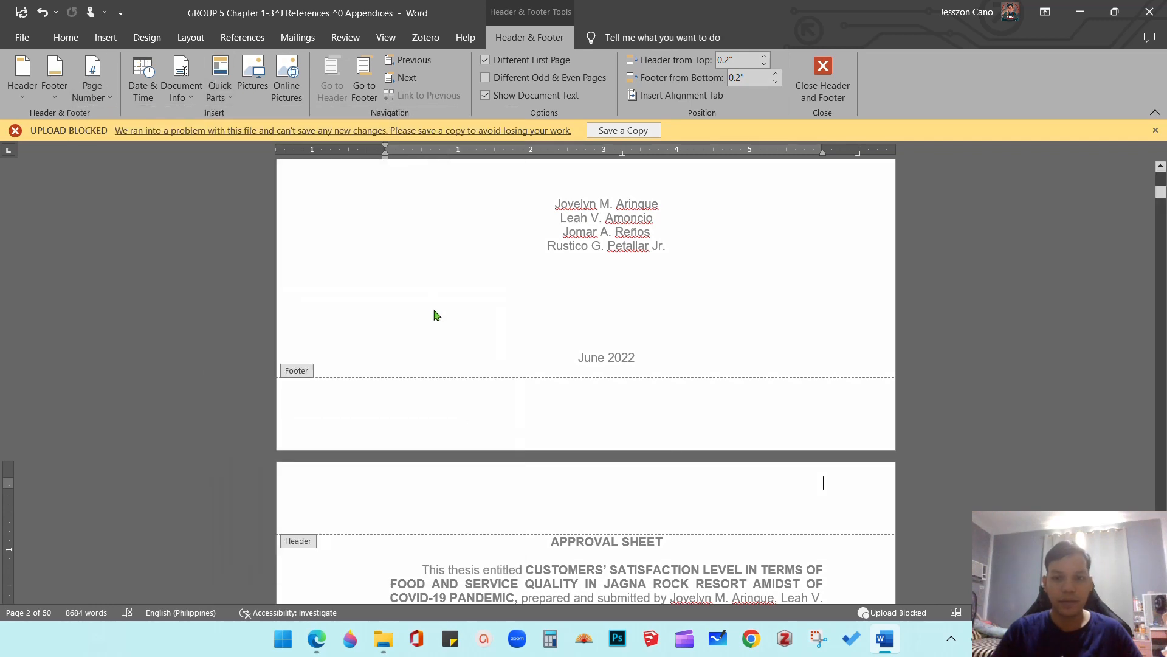
Step: Check the header page numbers from the second page through the preliminary pages to the start of Chapter 1
scroll(820, 451, up, 12)
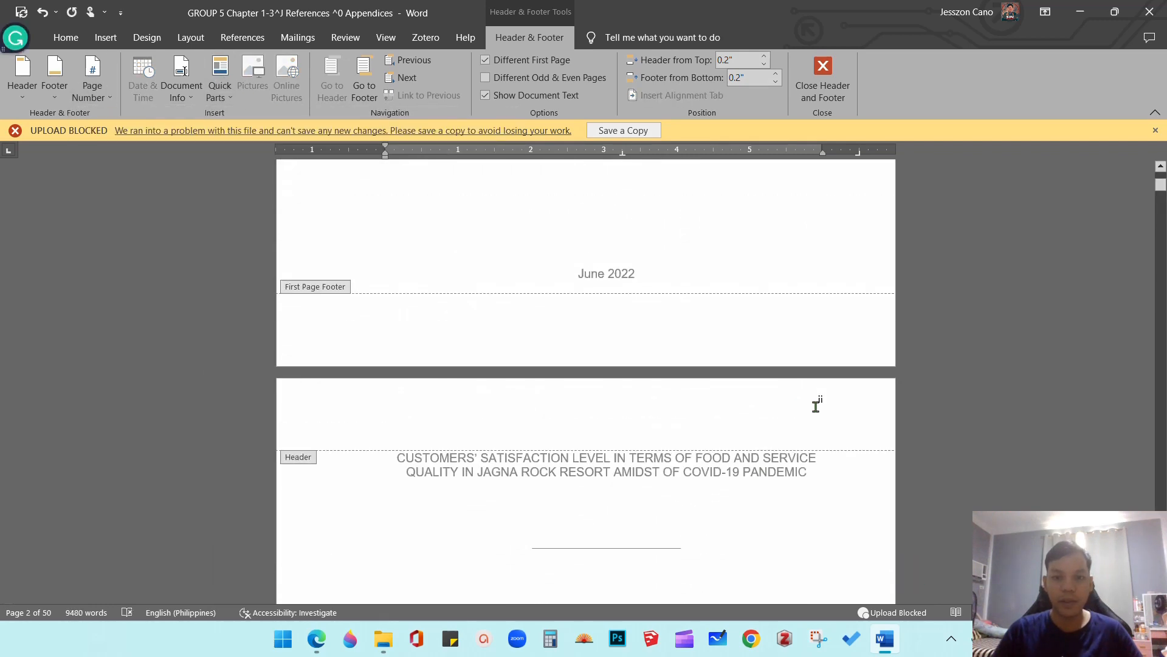
scroll(816, 359, down, 4)
scroll(820, 316, up, 3)
scroll(827, 349, down, 6)
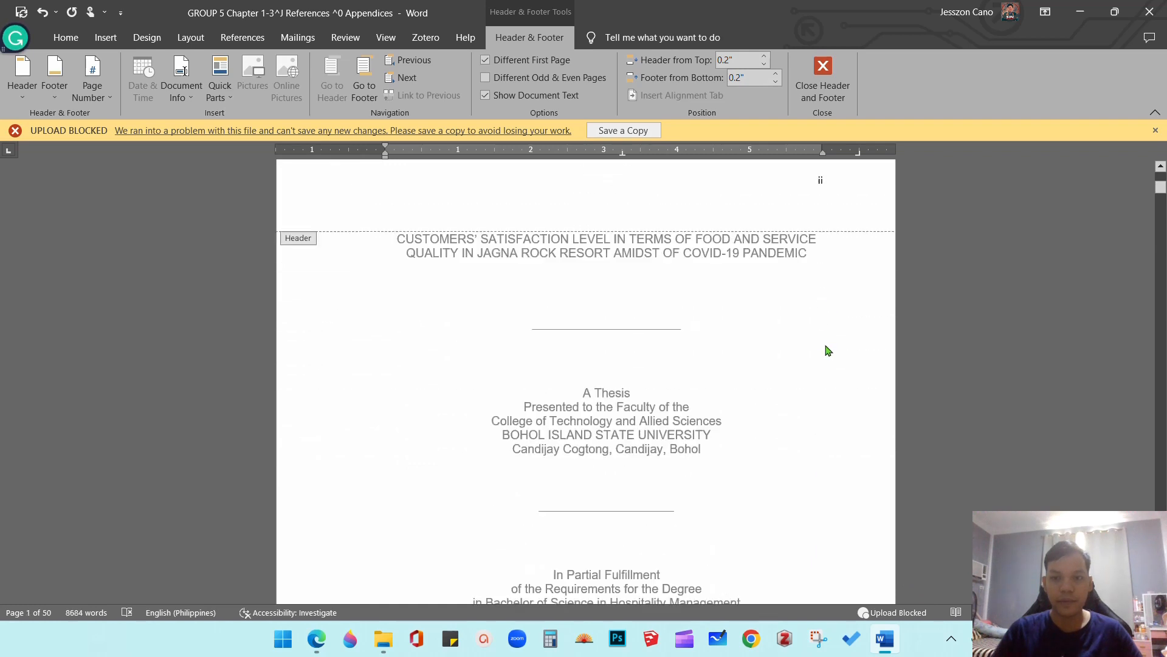
scroll(828, 304, up, 4)
scroll(824, 260, down, 15)
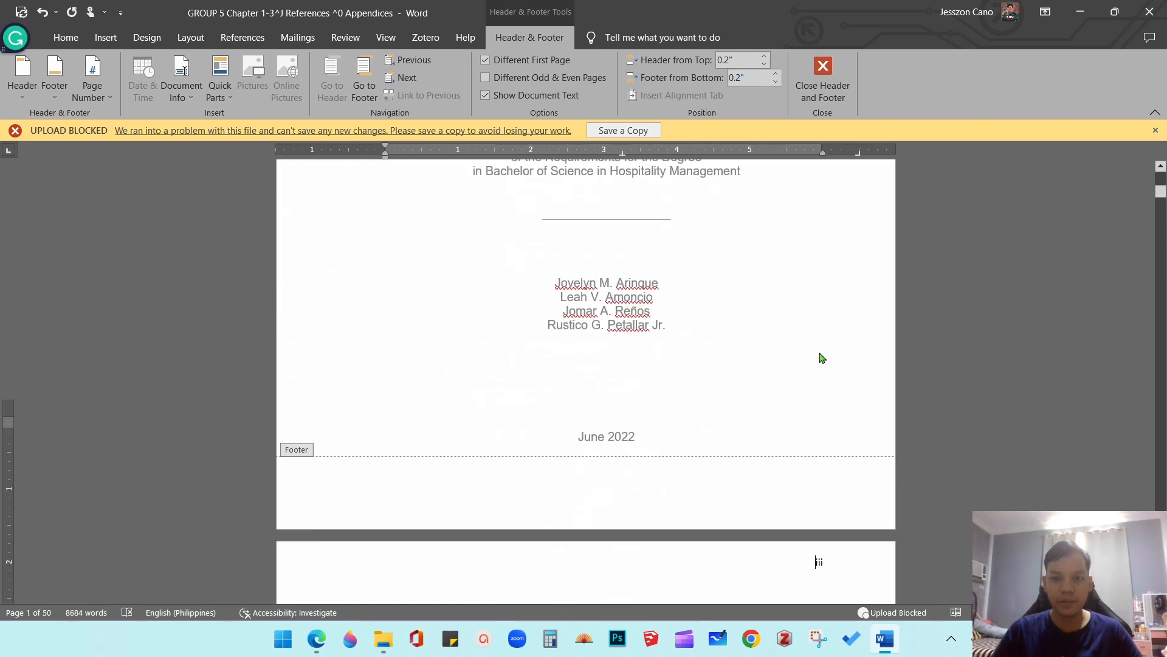
scroll(797, 411, down, 20)
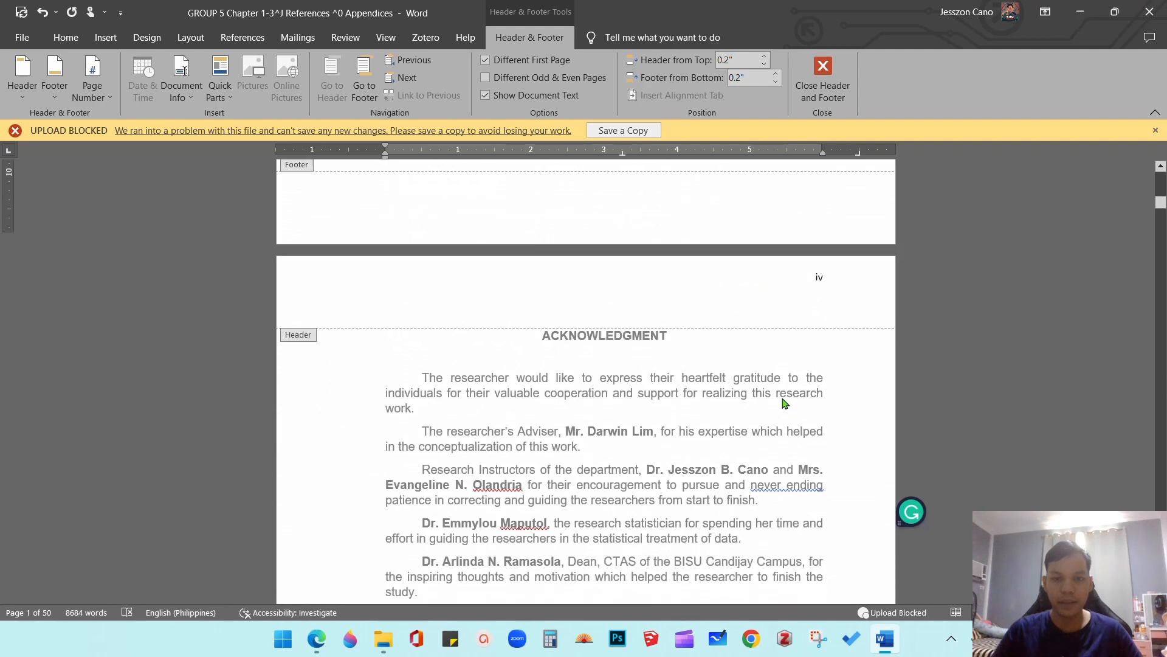
scroll(746, 394, down, 20)
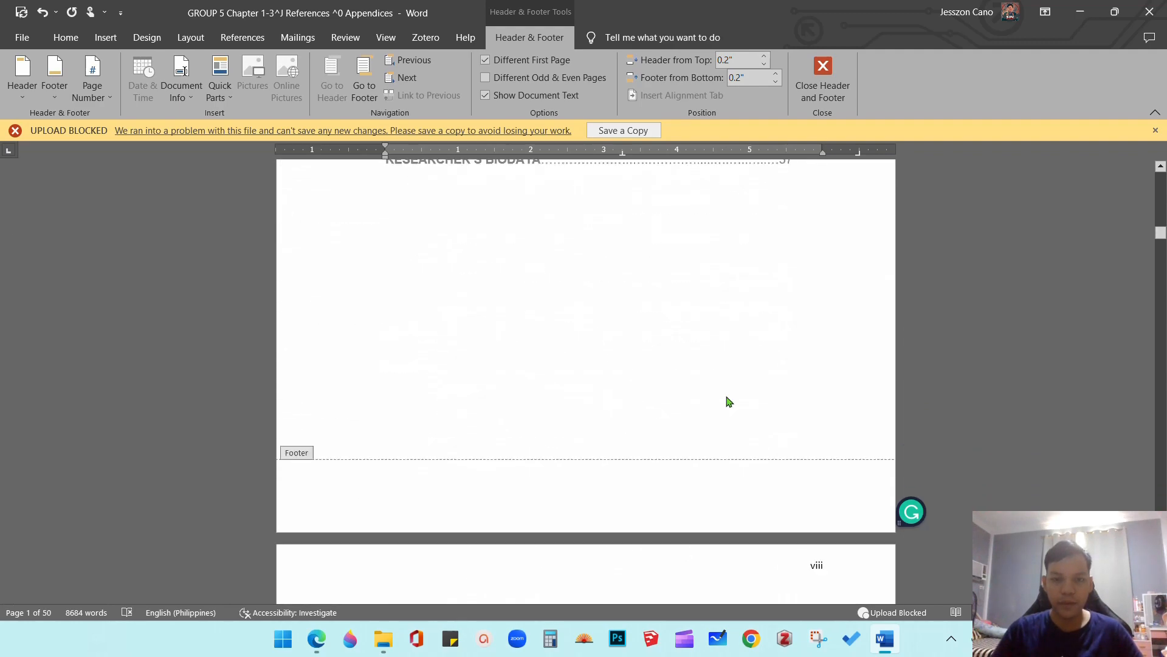
scroll(723, 399, down, 12)
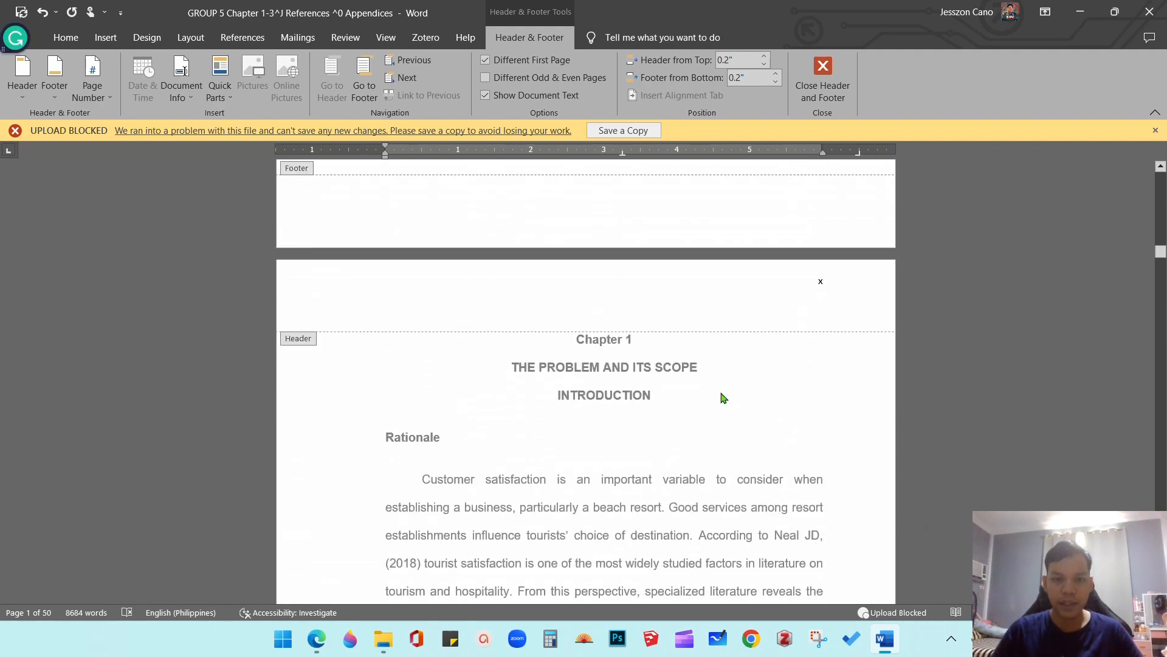
scroll(729, 385, up, 6)
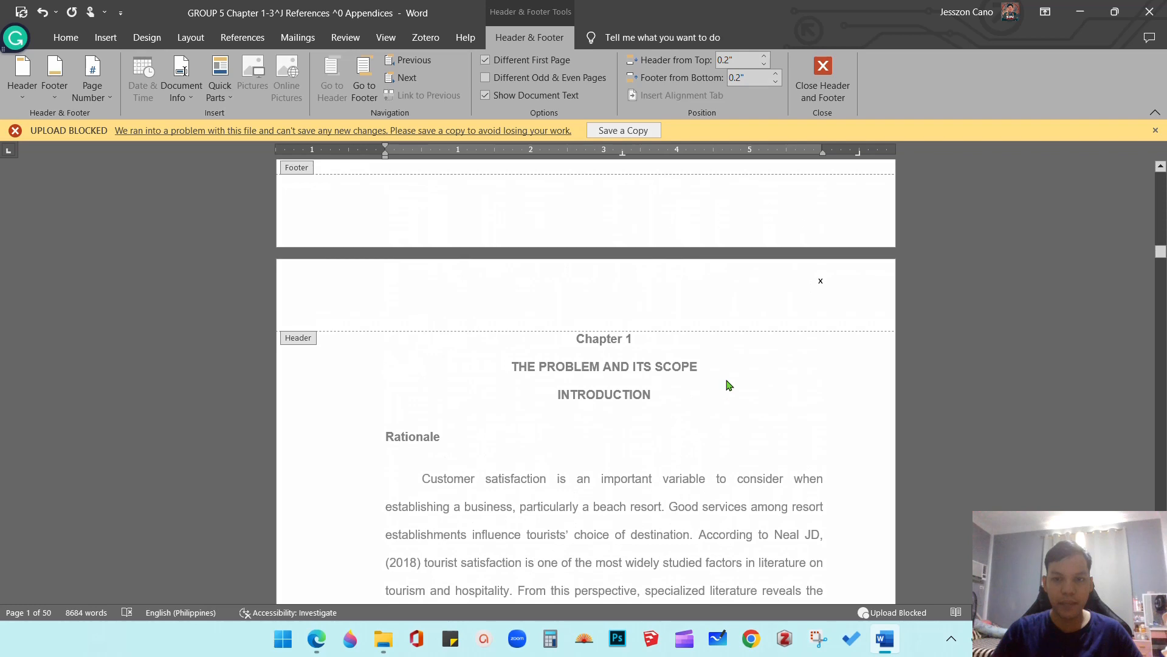
Step: Change the page number format to 1, 2, 3, ... from the Chapter 1 page's header, continuing from the previous section
double_click(818, 280)
click(93, 88)
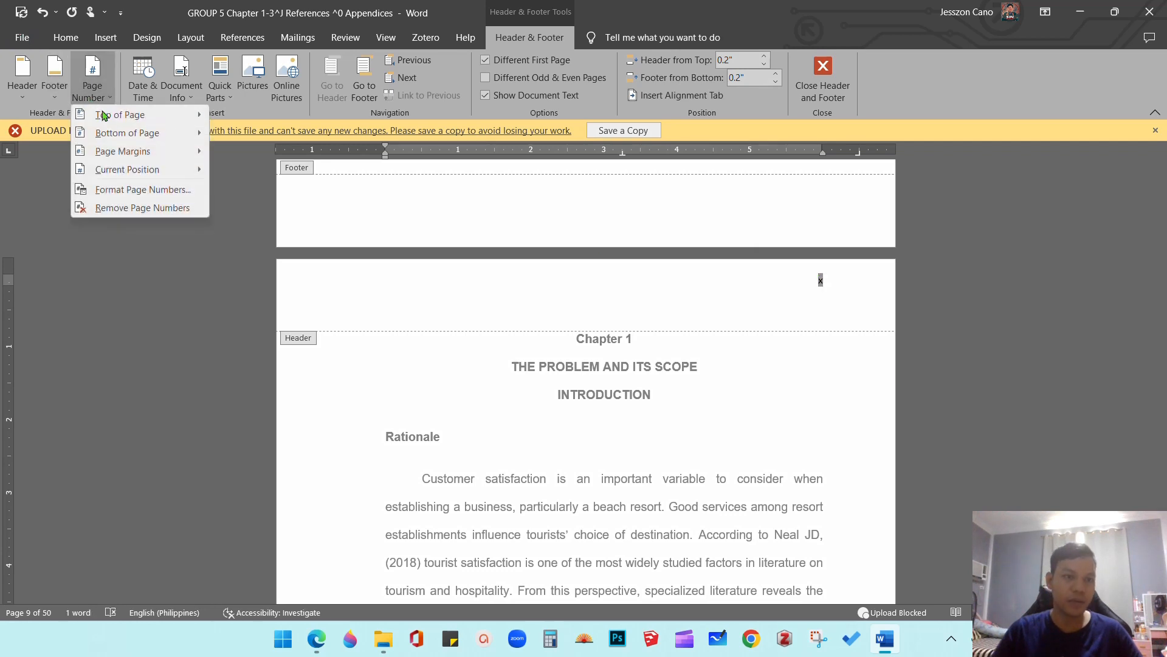
click(139, 190)
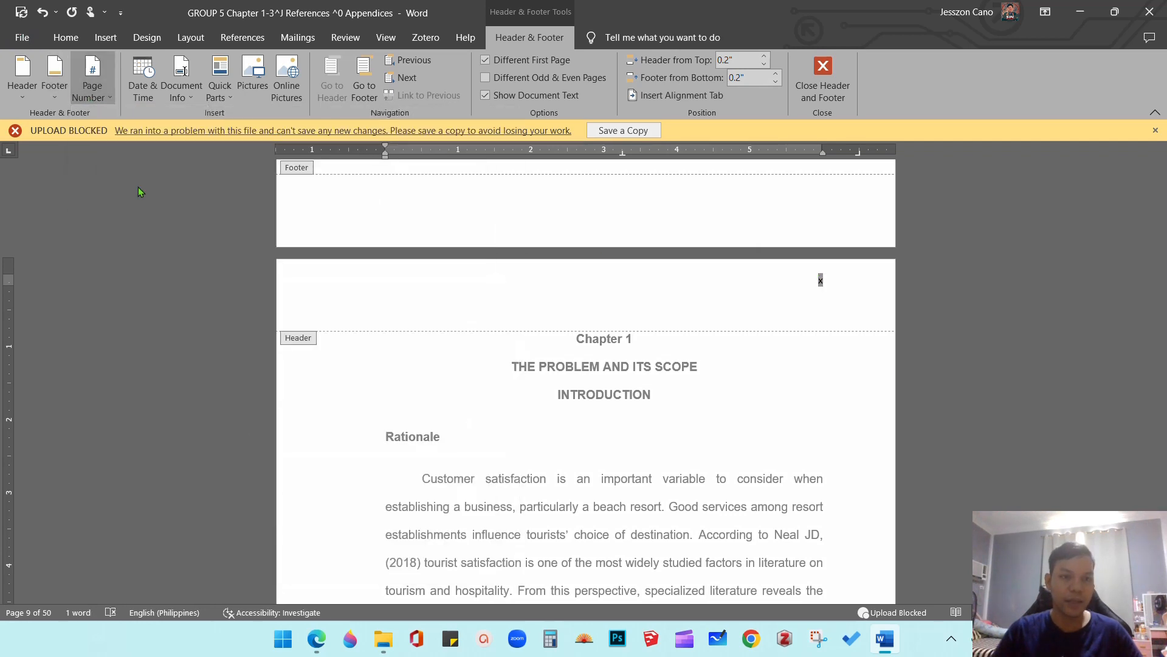
click(666, 224)
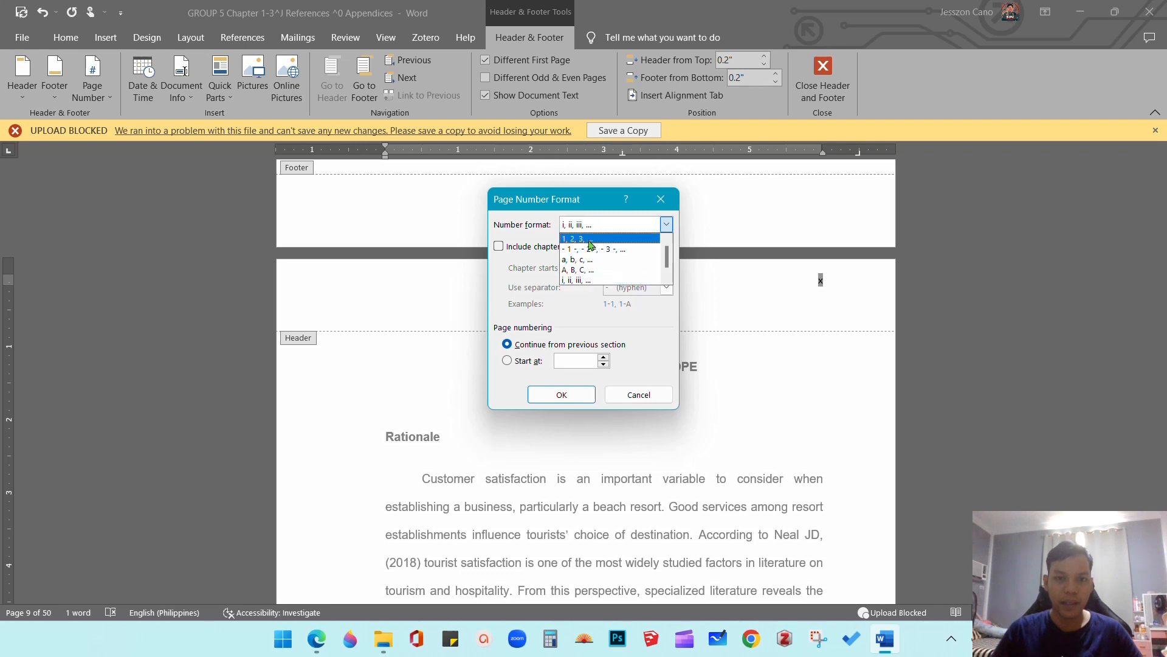
click(581, 239)
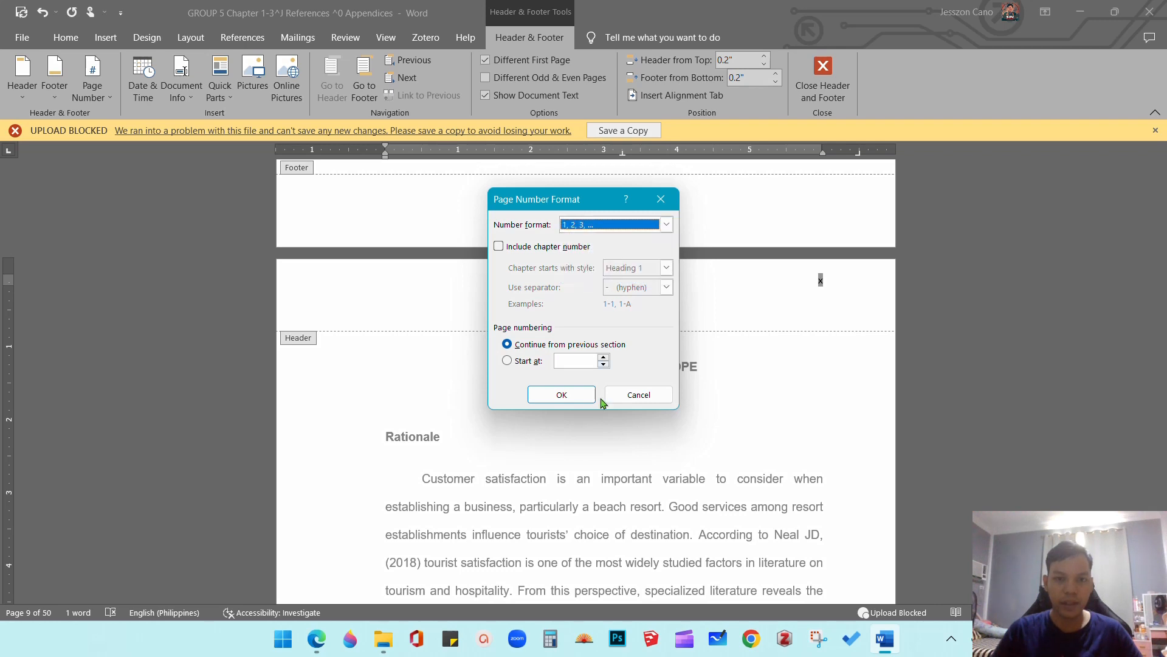
click(562, 395)
Step: Examine the header page numbers on the first Chapter 1 page and on the table of contents page
scroll(662, 440, down, 6)
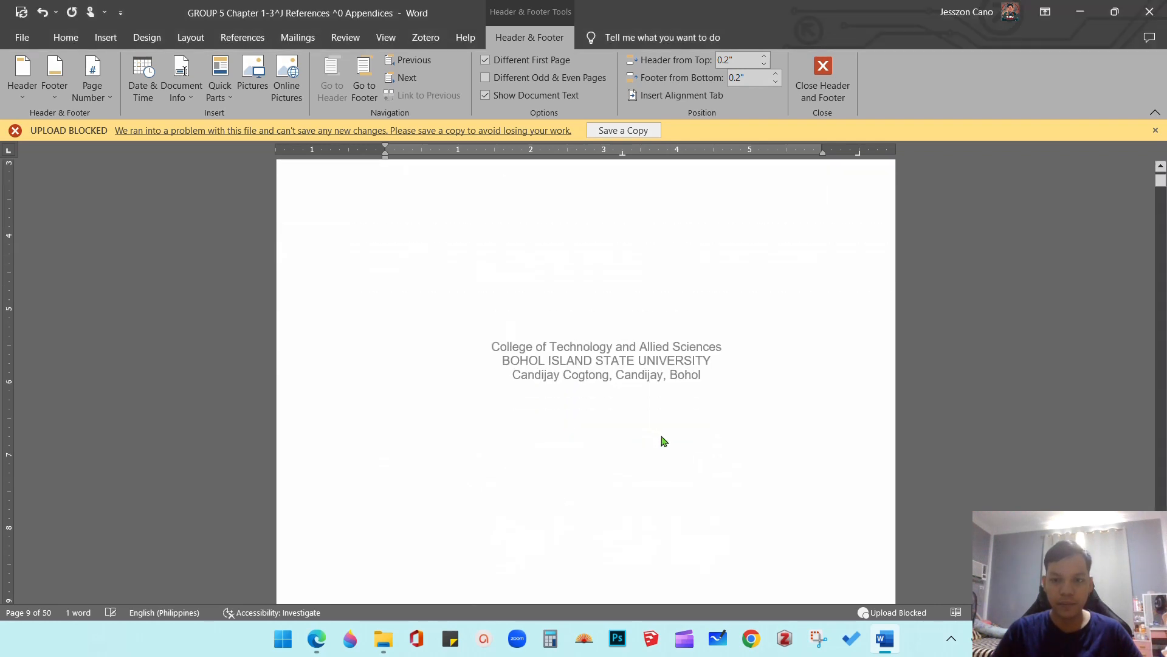
drag(1161, 187, 1156, 245)
scroll(868, 375, down, 10)
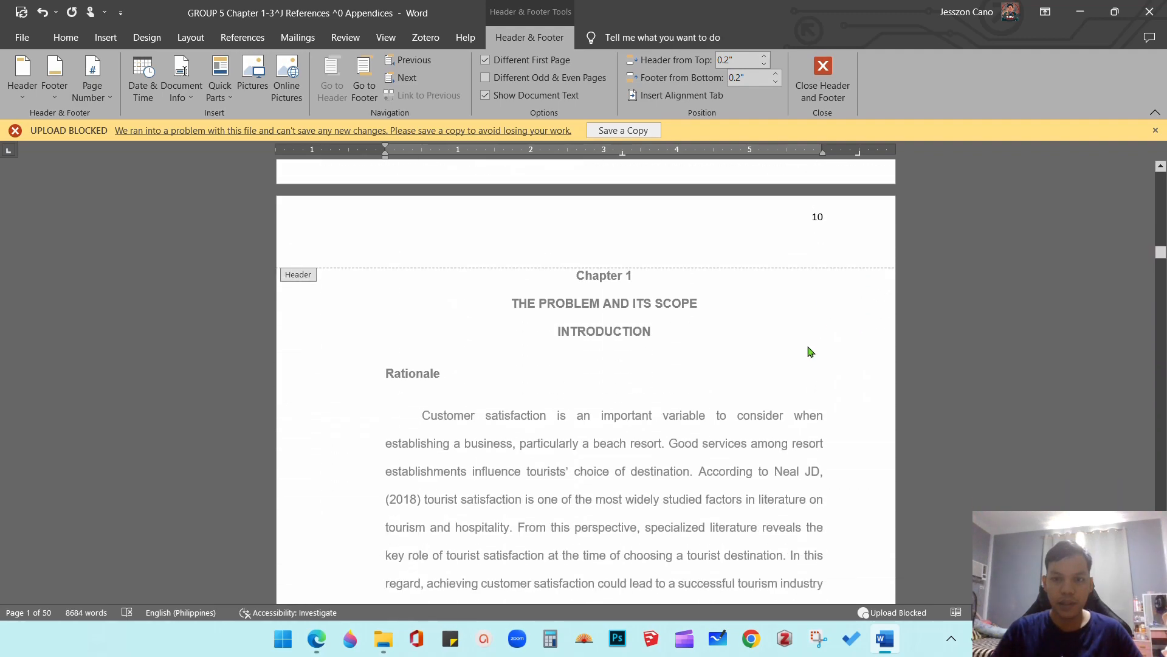
double_click(811, 217)
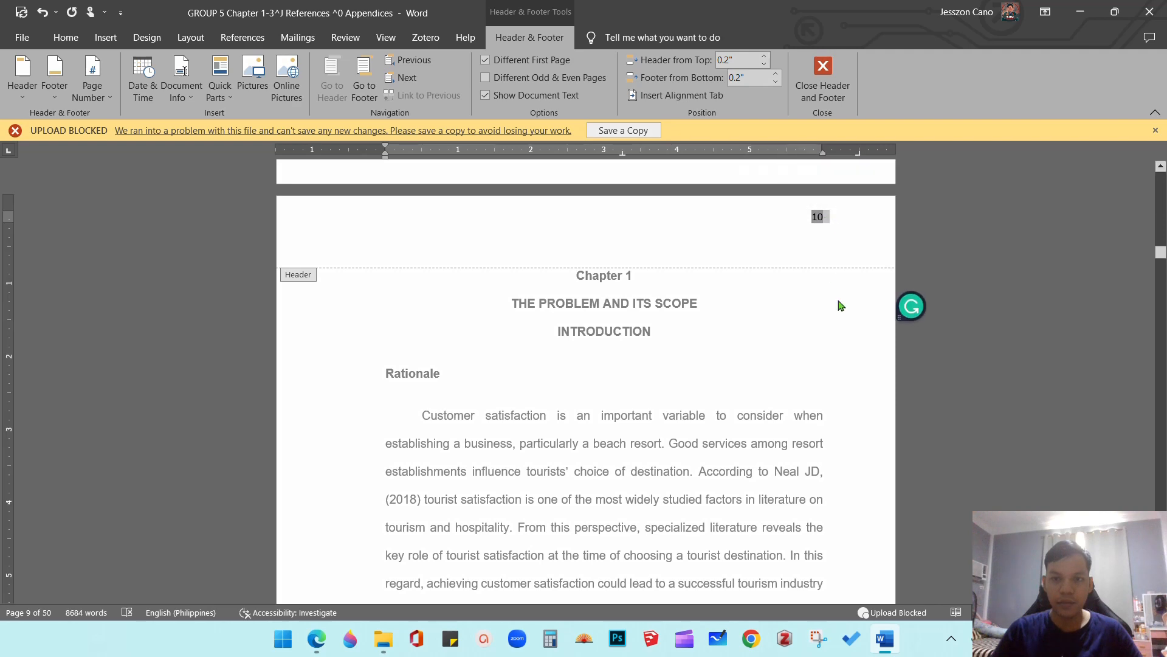
click(807, 251)
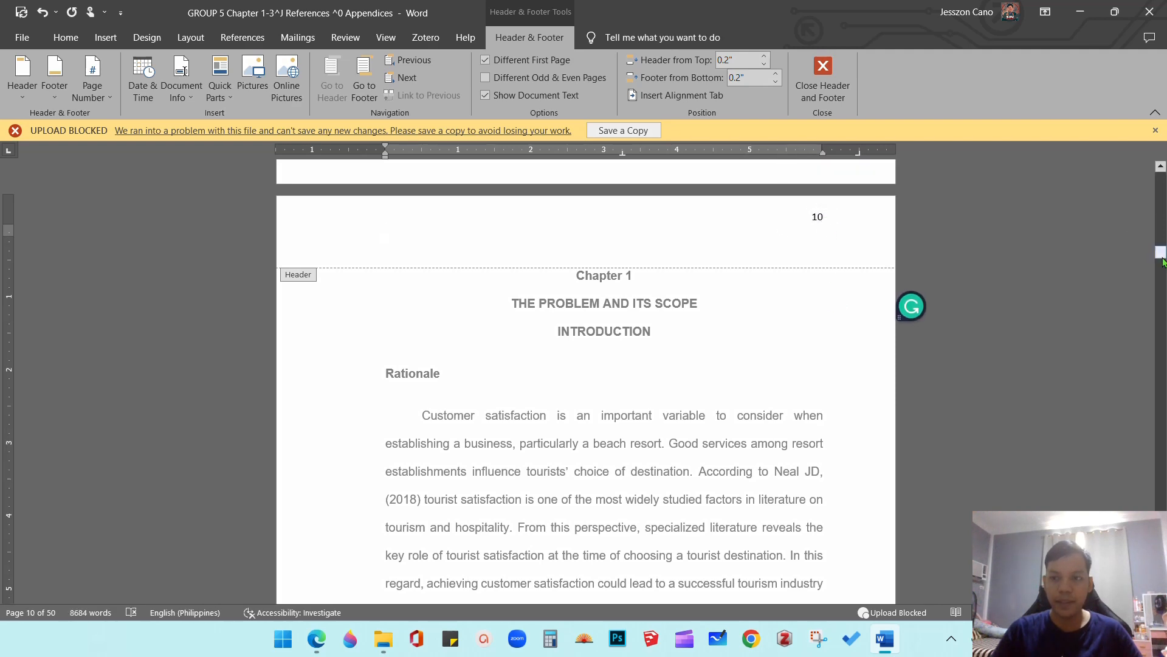
drag(1163, 262, 1163, 228)
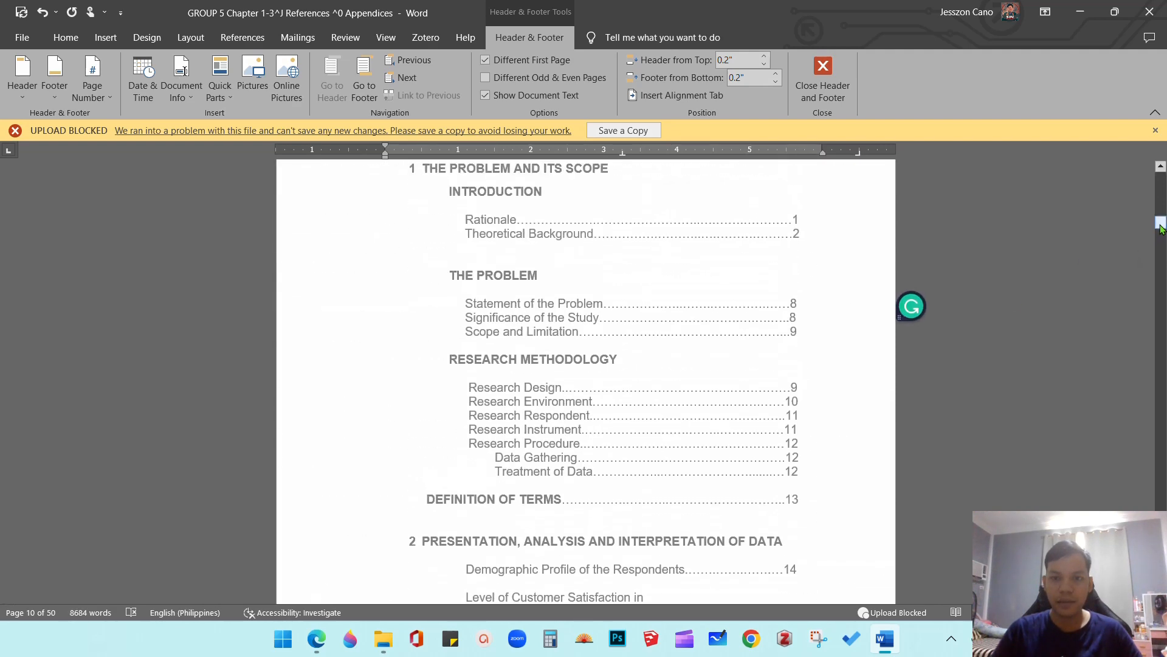
scroll(756, 396, up, 7)
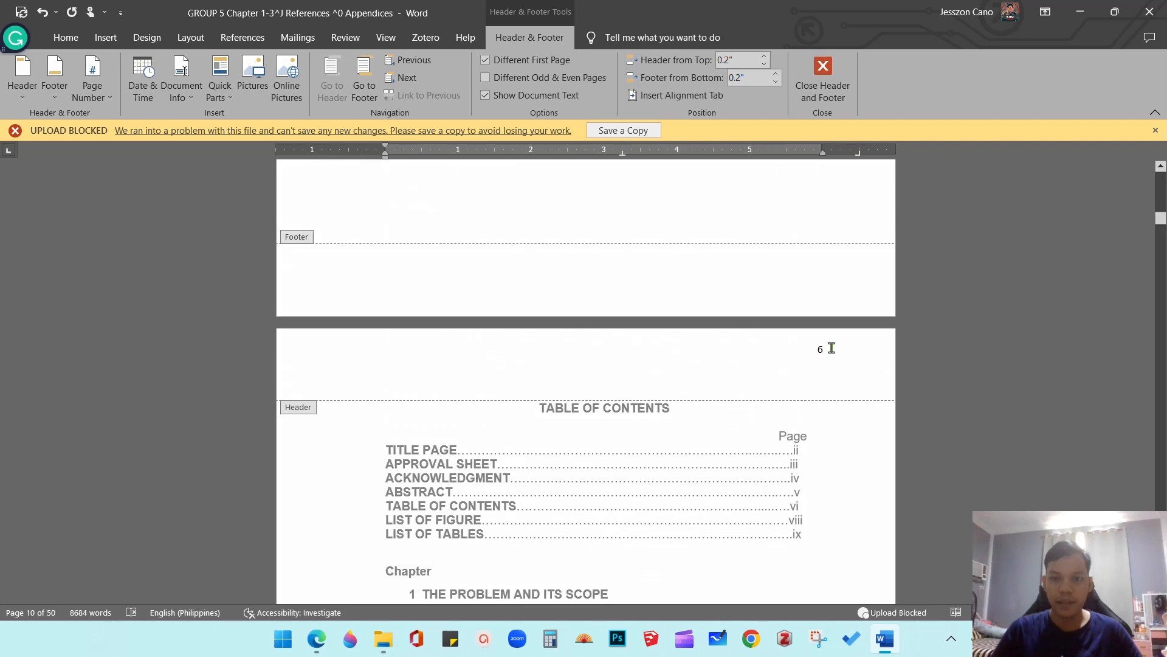
click(831, 348)
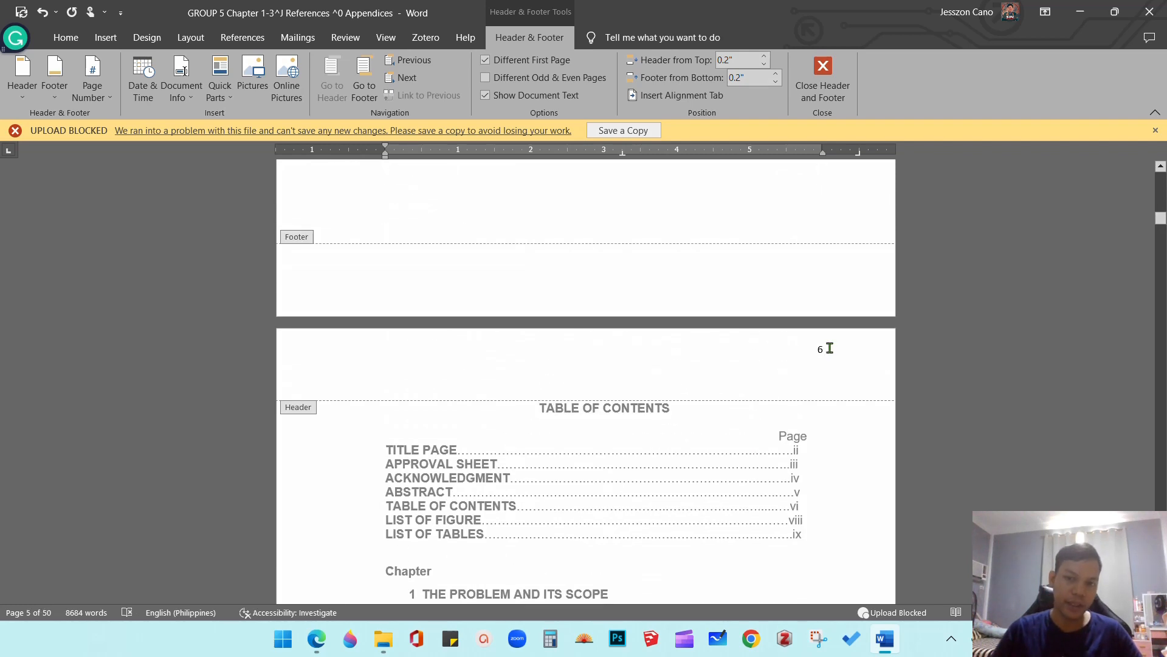
double_click(821, 348)
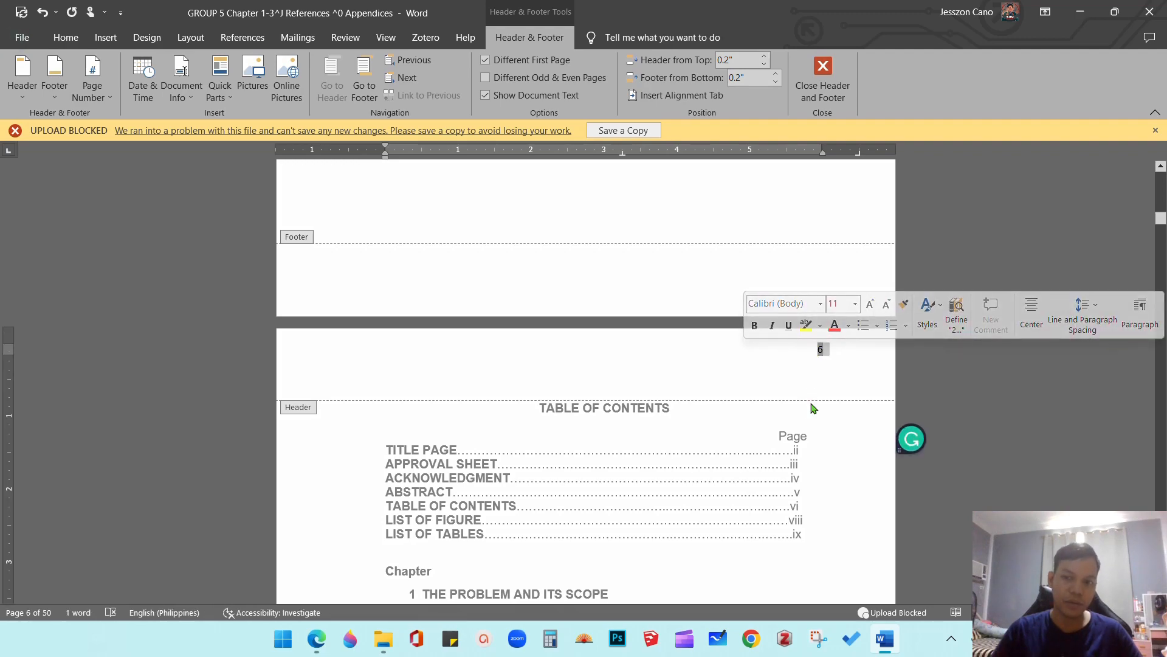
Step: Compare the header page numbers from the list of tables to the second page of Chapter 1, and return to the chapter's first page
scroll(809, 406, down, 5)
mouse_move(1160, 222)
mouse_down()
mouse_move(1161, 300)
mouse_move(1158, 244)
mouse_up()
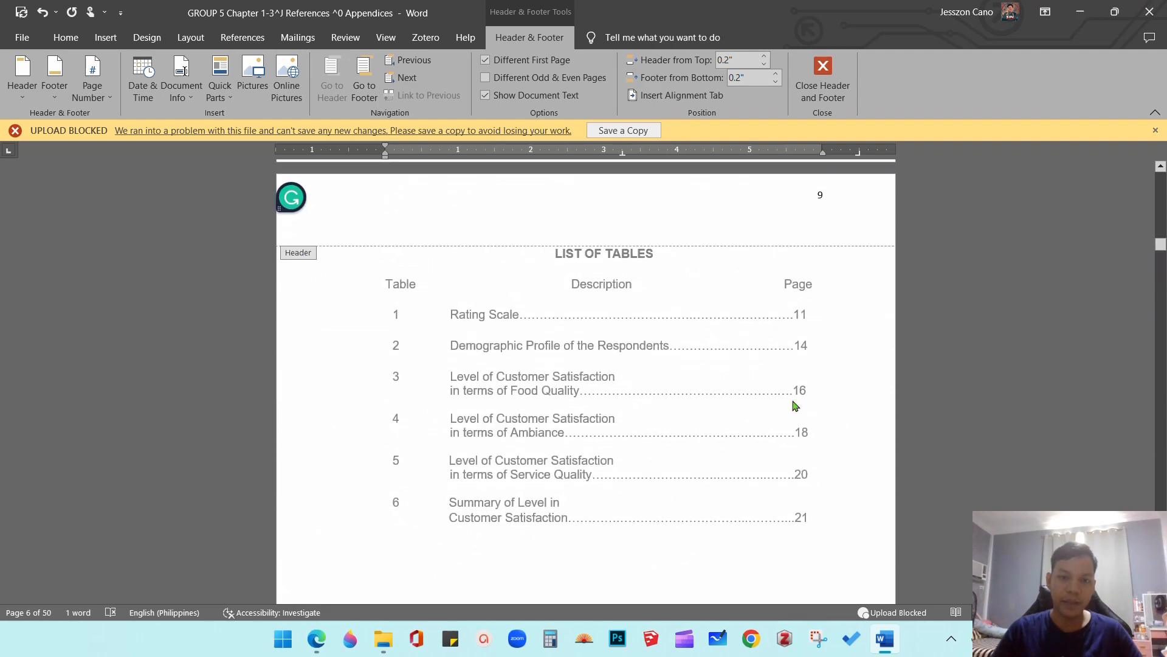
scroll(734, 418, down, 9)
scroll(734, 418, down, 5)
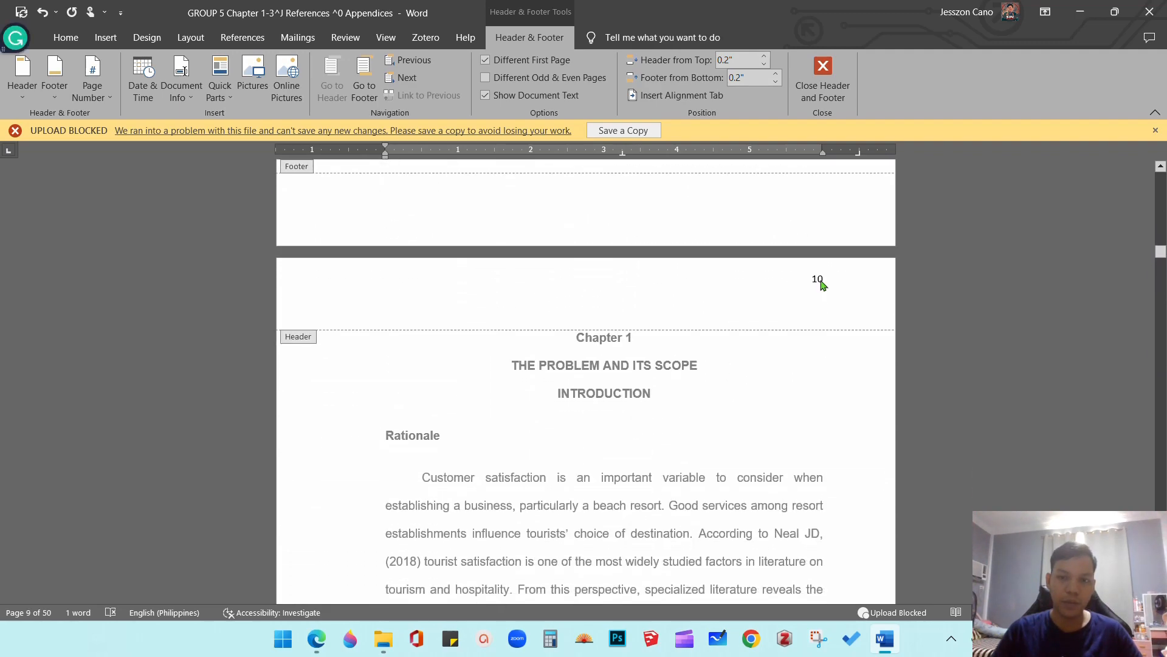
scroll(820, 285, down, 15)
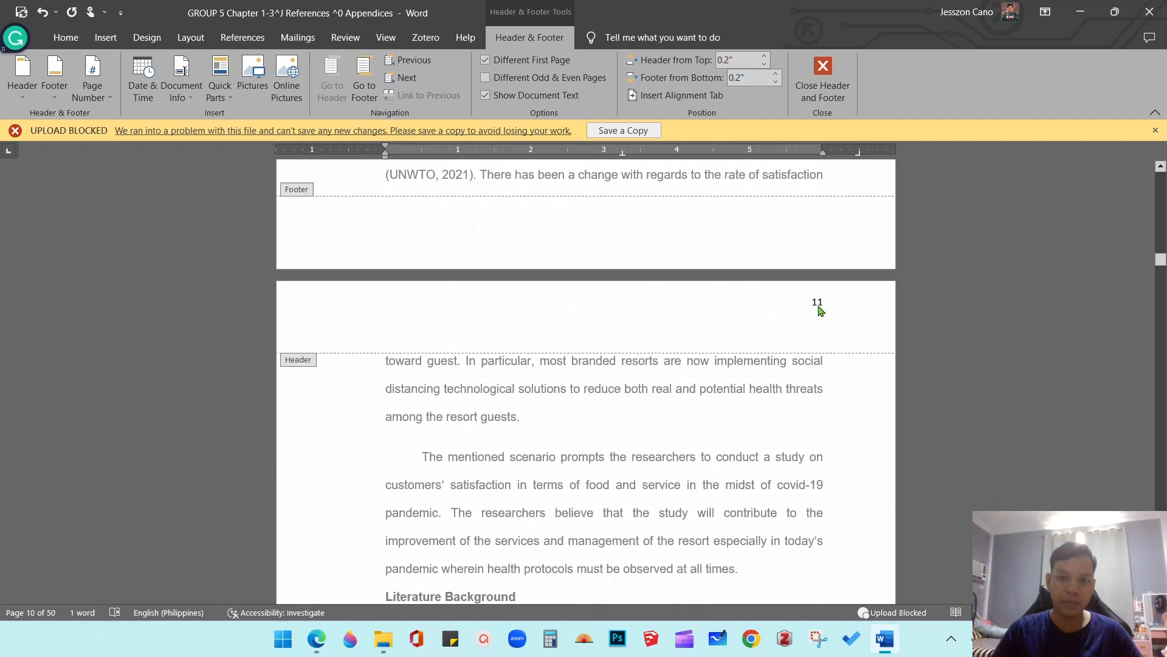
scroll(821, 311, up, 15)
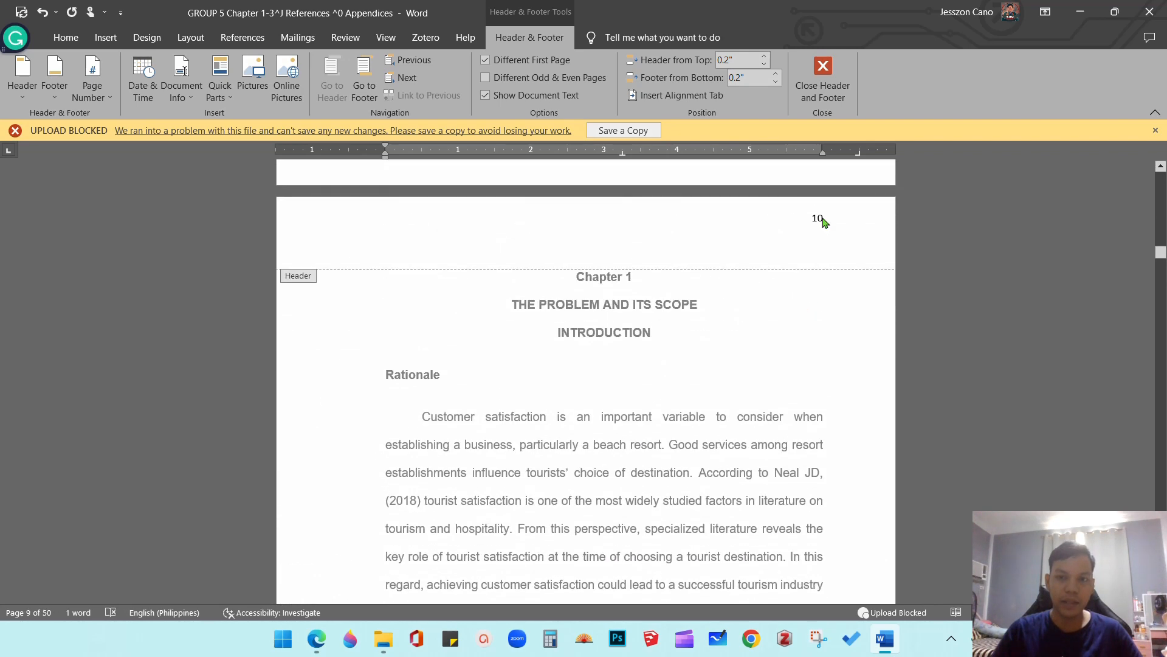
scroll(820, 222, up, 3)
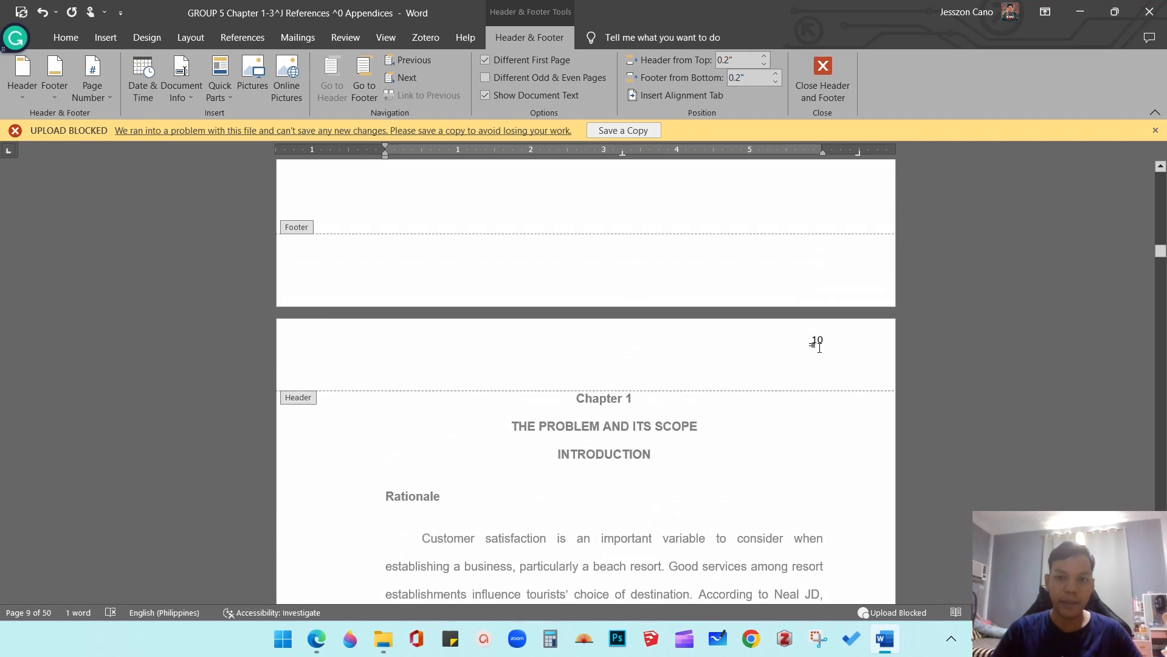
Step: Delete the page number from the second page's header and close header editing
drag(1160, 255, 889, 216)
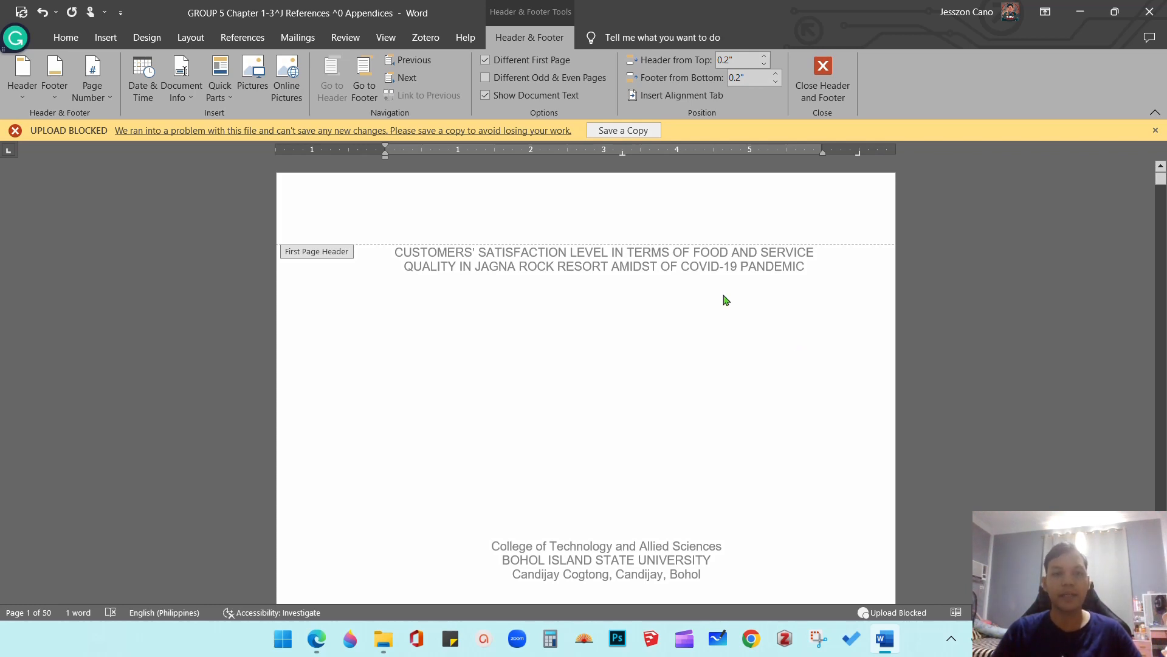
scroll(699, 370, down, 10)
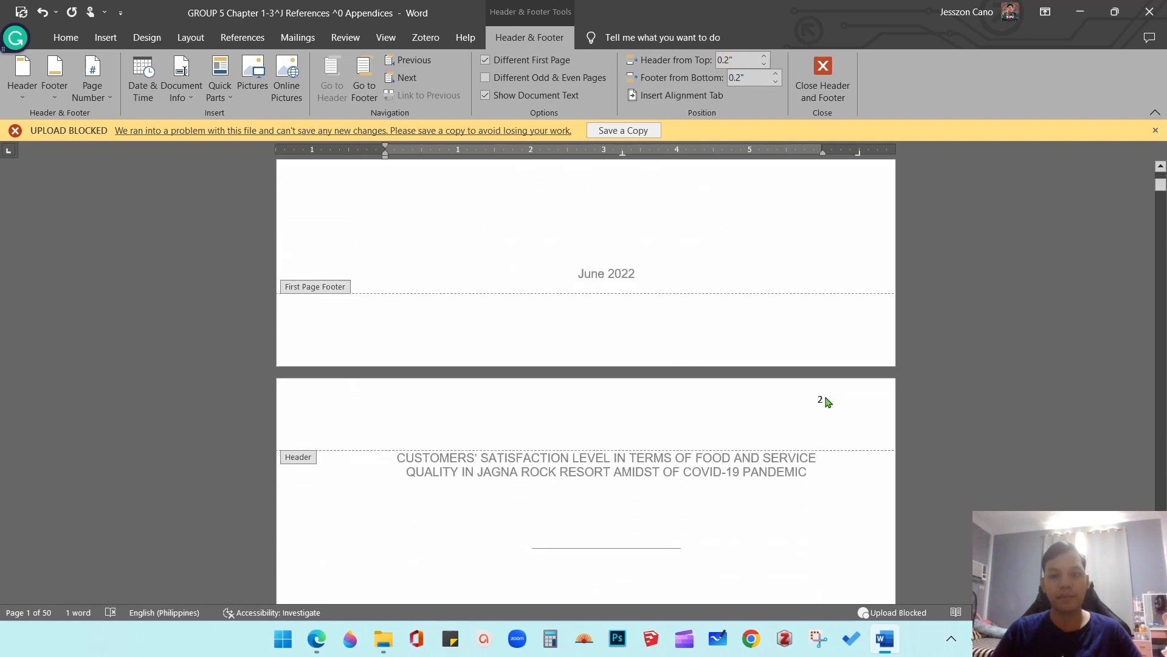
double_click(826, 401)
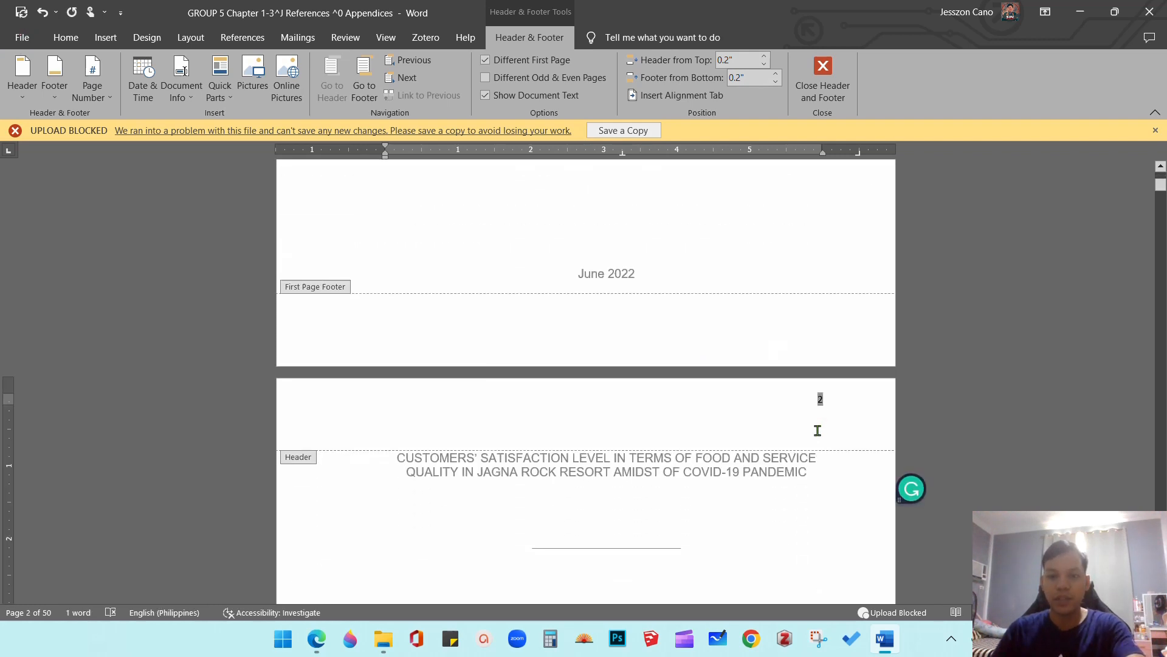
key(Delete)
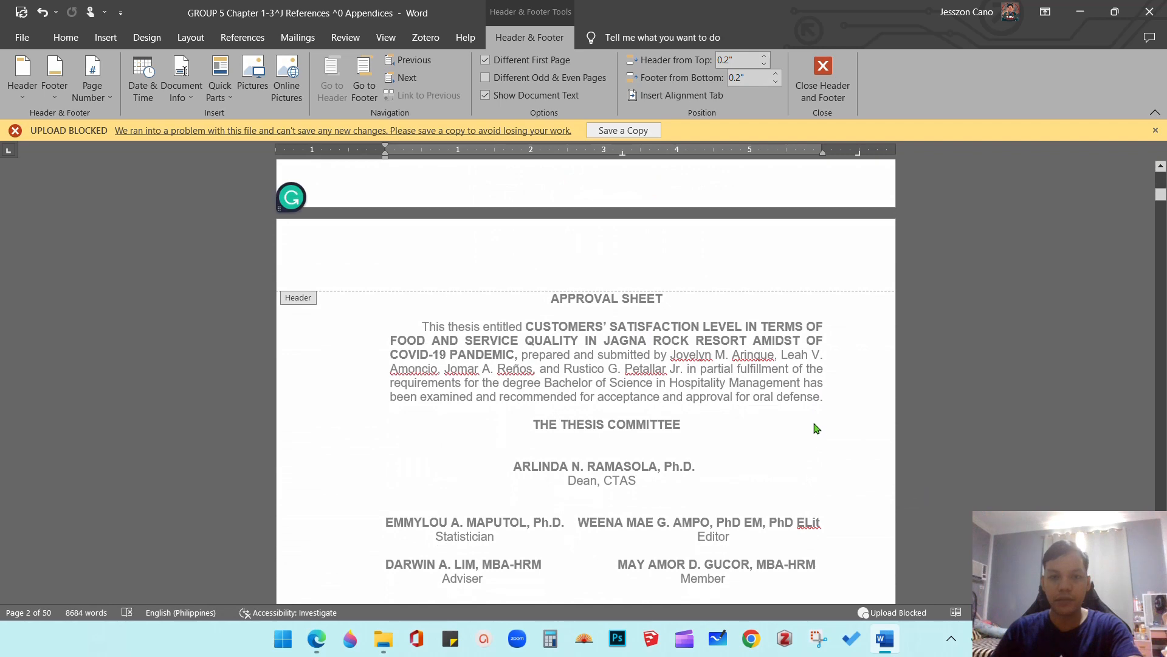
scroll(817, 428, down, 12)
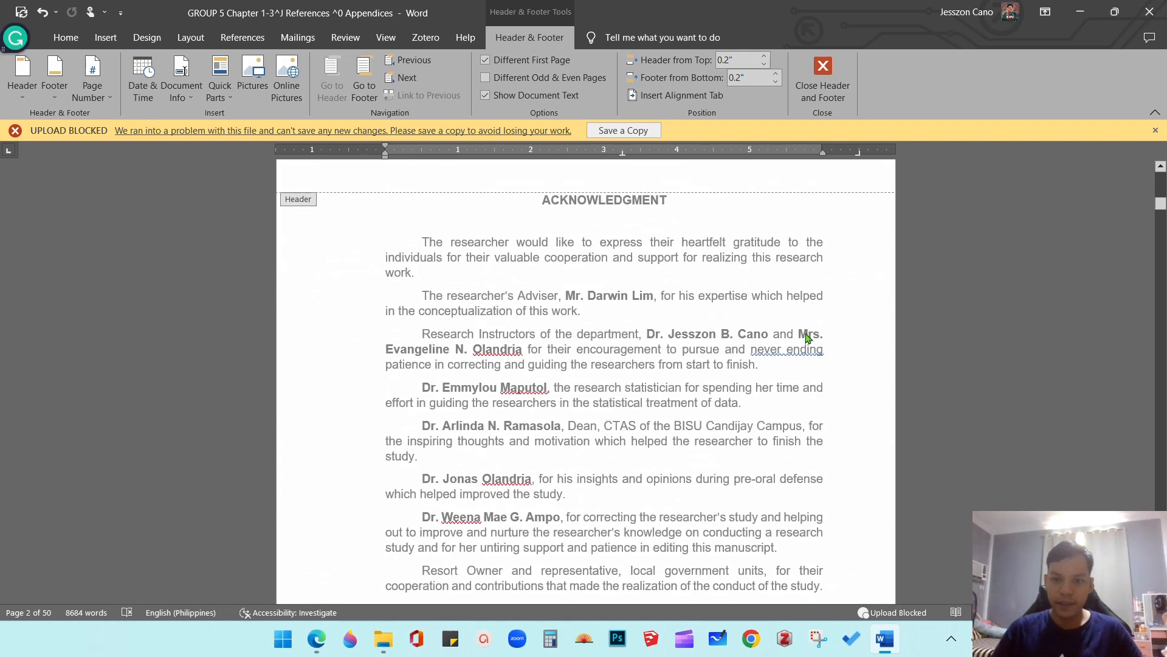
drag(1160, 207, 1161, 173)
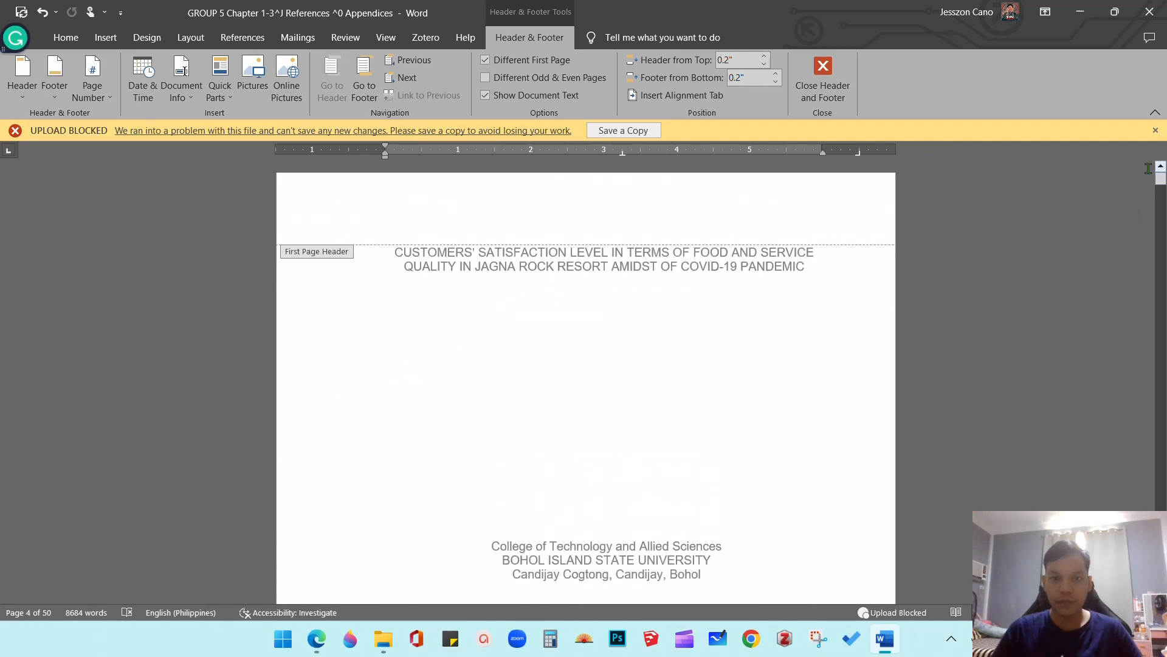
scroll(748, 359, down, 5)
double_click(748, 359)
scroll(826, 374, up, 6)
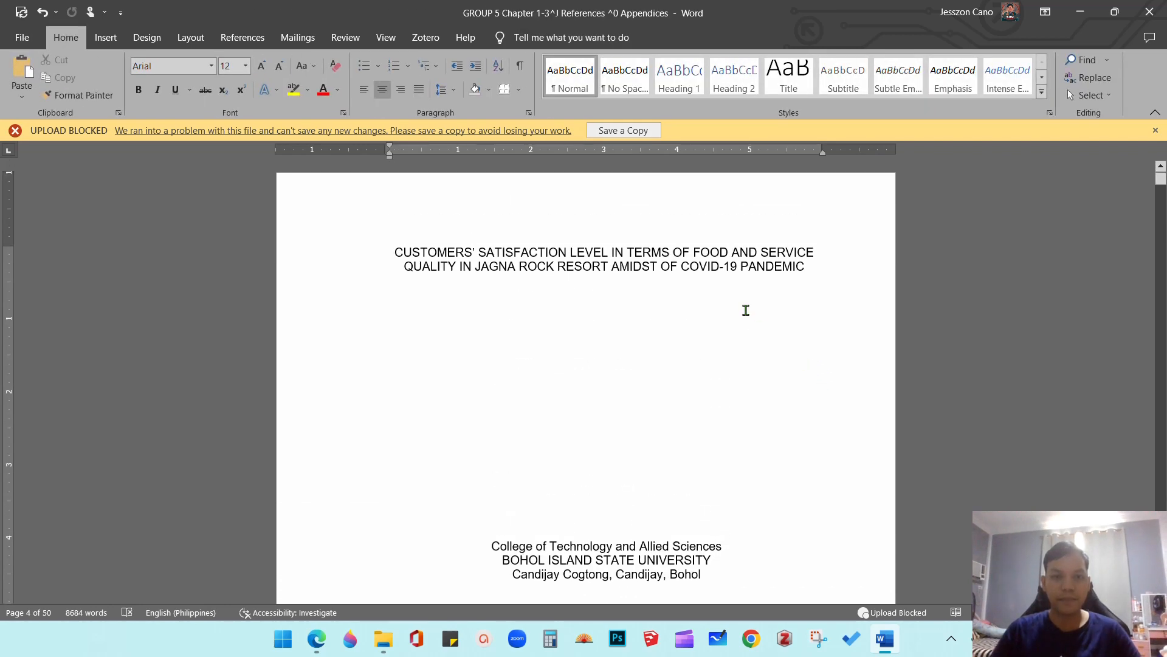
scroll(519, 267, down, 1)
scroll(519, 268, up, 1)
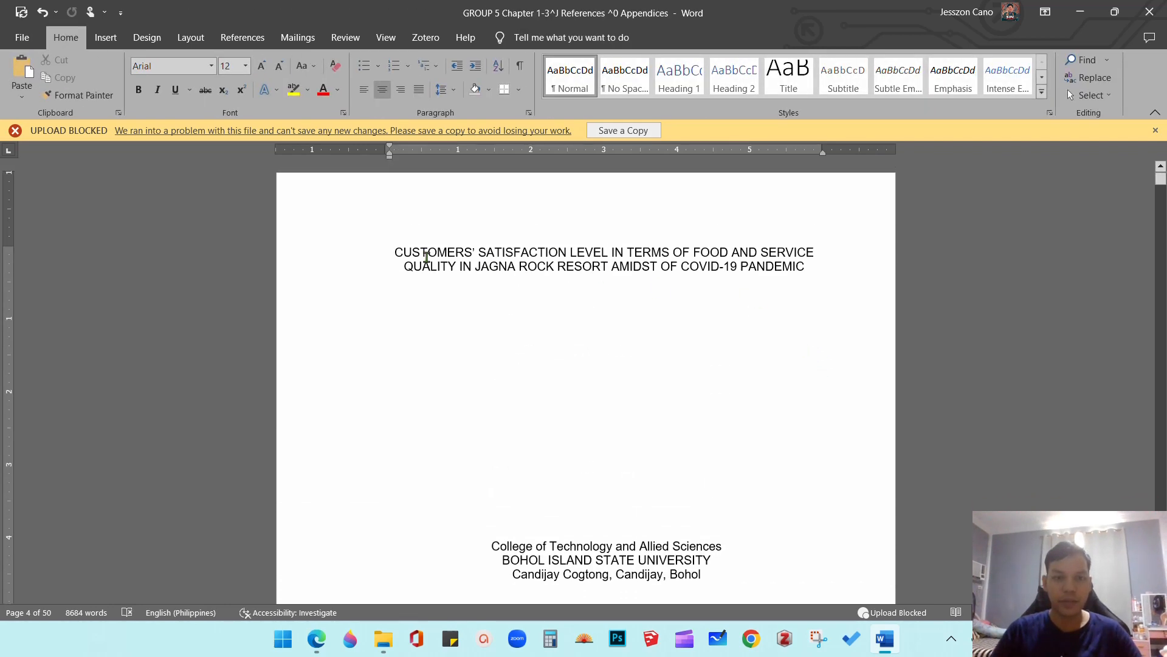
Step: Examine the cover page's content: the thesis title, the college and university lines, the campus location and the date
drag(394, 250, 672, 250)
scroll(651, 326, down, 4)
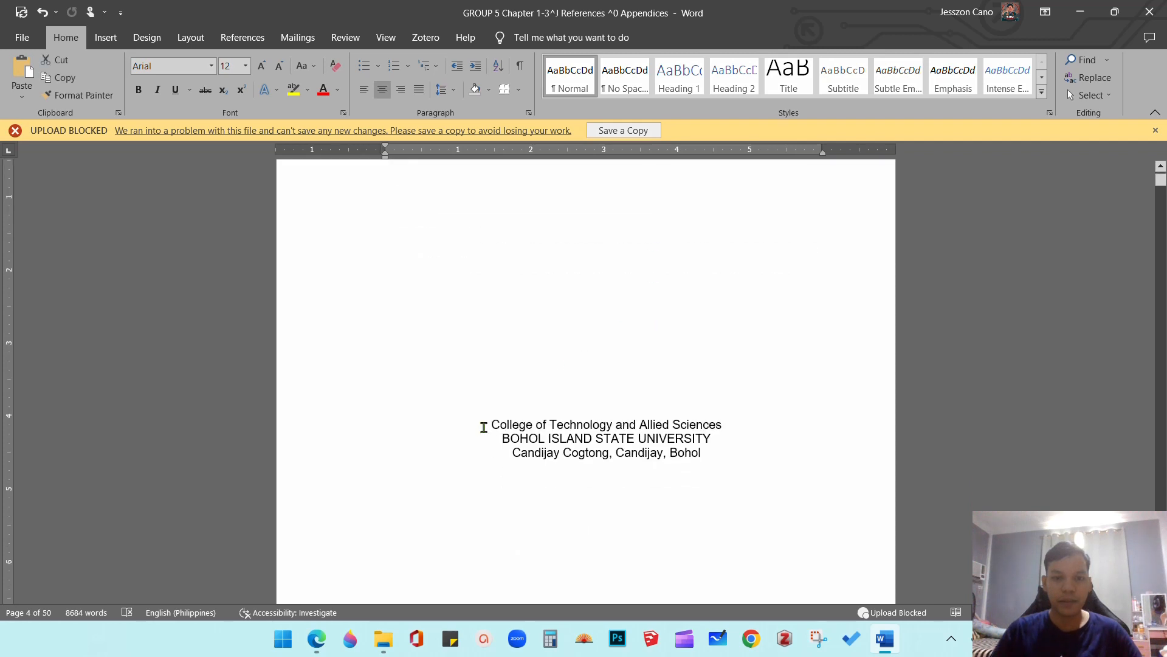
drag(484, 428, 702, 438)
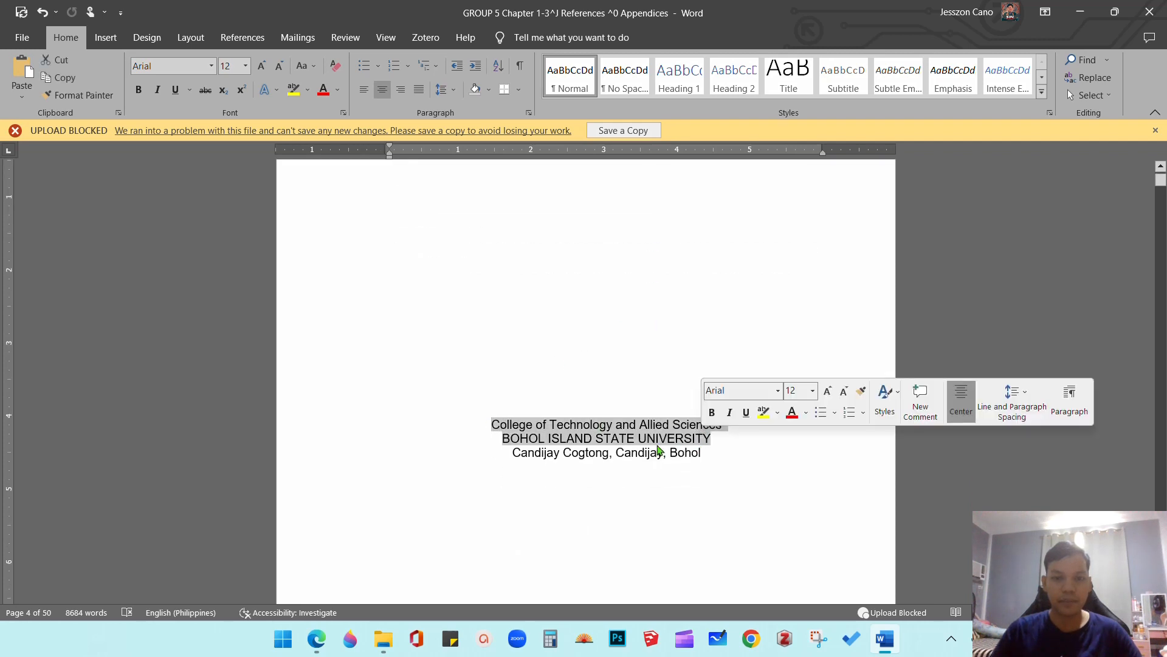
click(588, 453)
triple_click(529, 439)
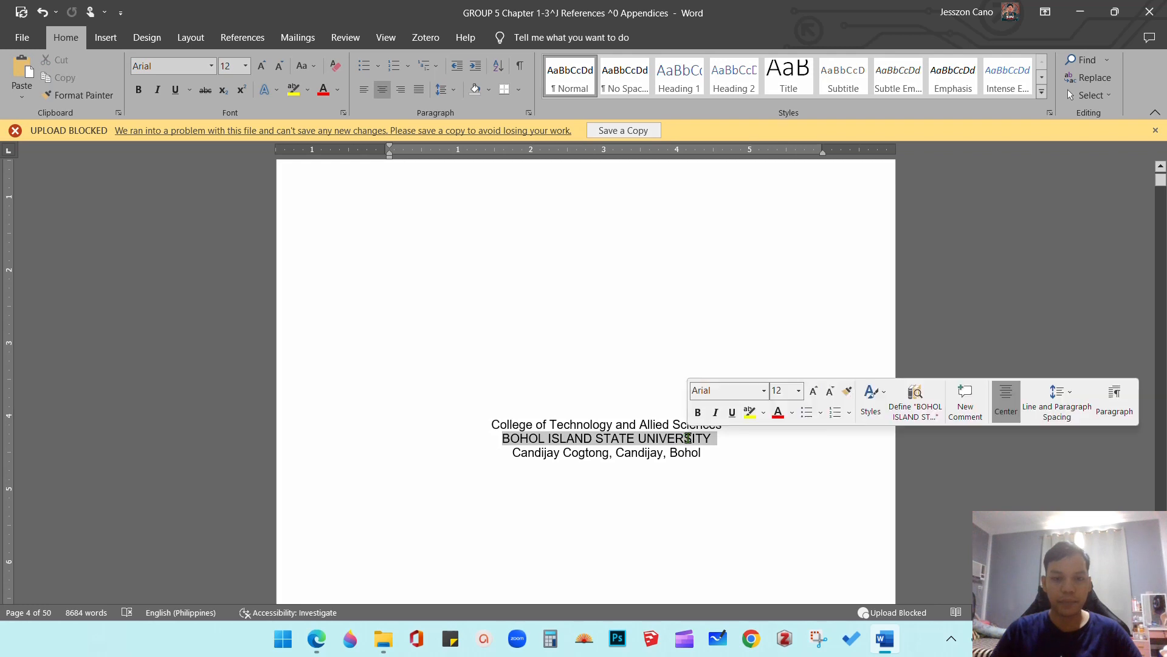
drag(512, 452, 700, 452)
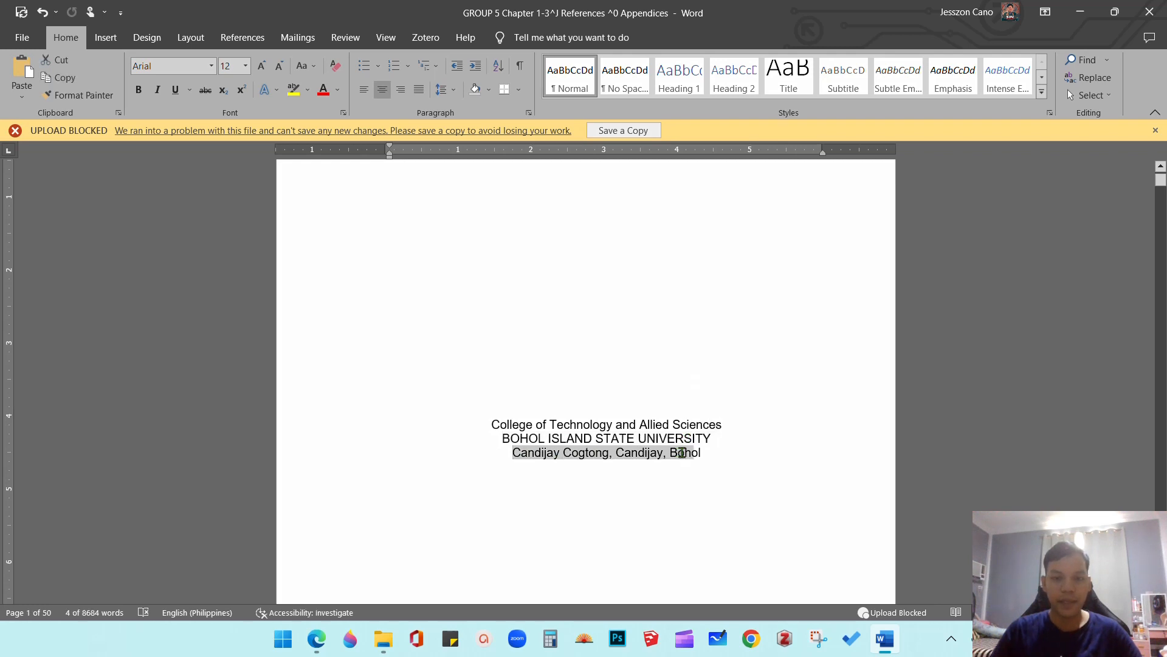
scroll(589, 453, down, 5)
drag(566, 458, 650, 457)
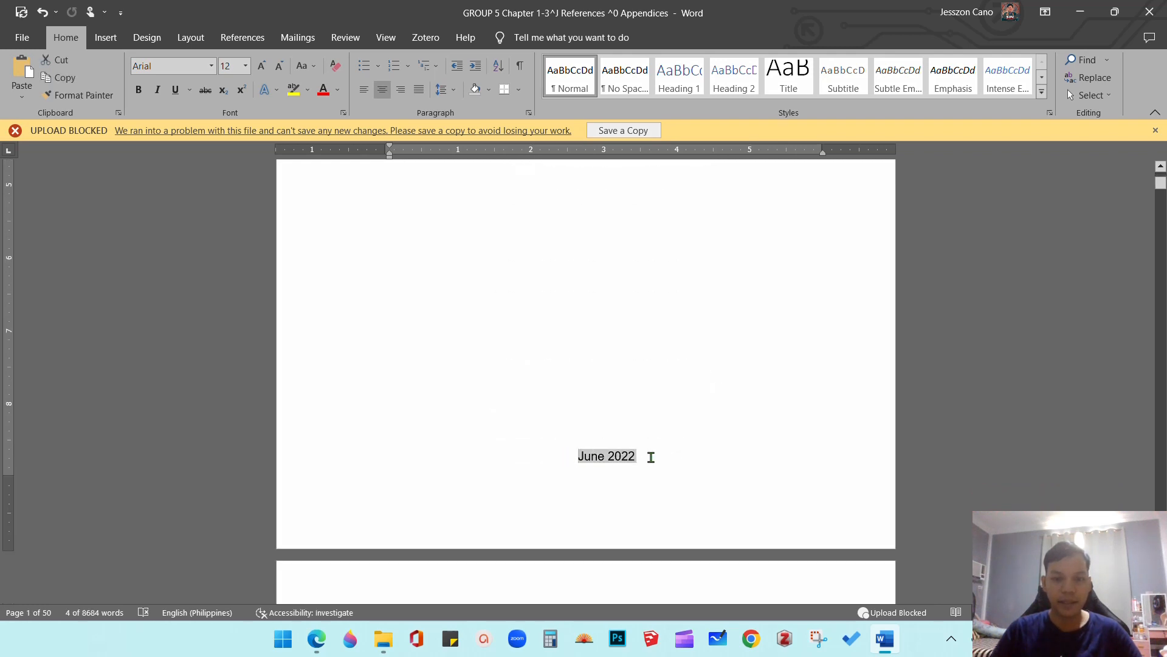
scroll(641, 448, up, 4)
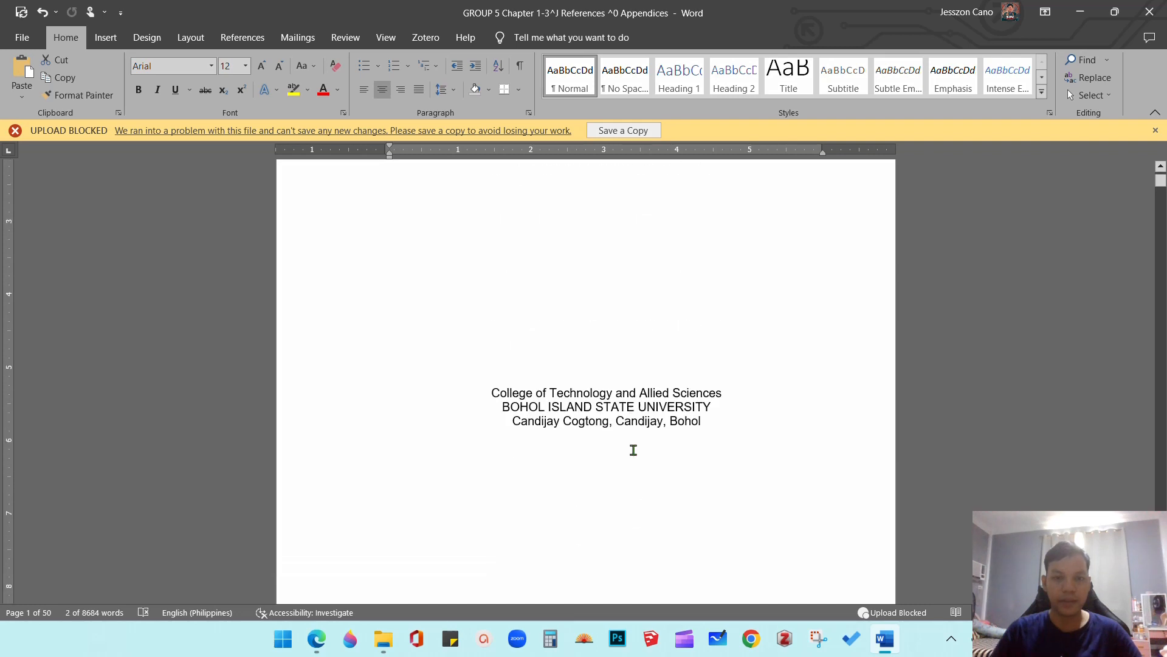
scroll(631, 448, down, 2)
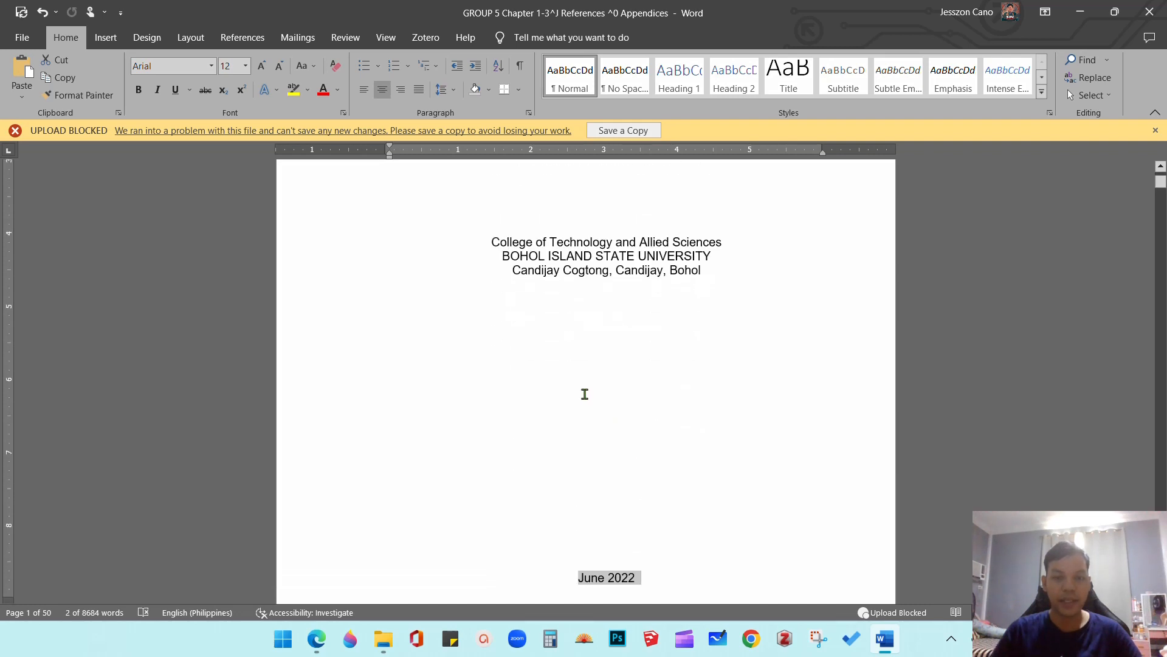
Step: Examine the title page on the second page, including the authors' names and the degree statement
scroll(584, 395, down, 8)
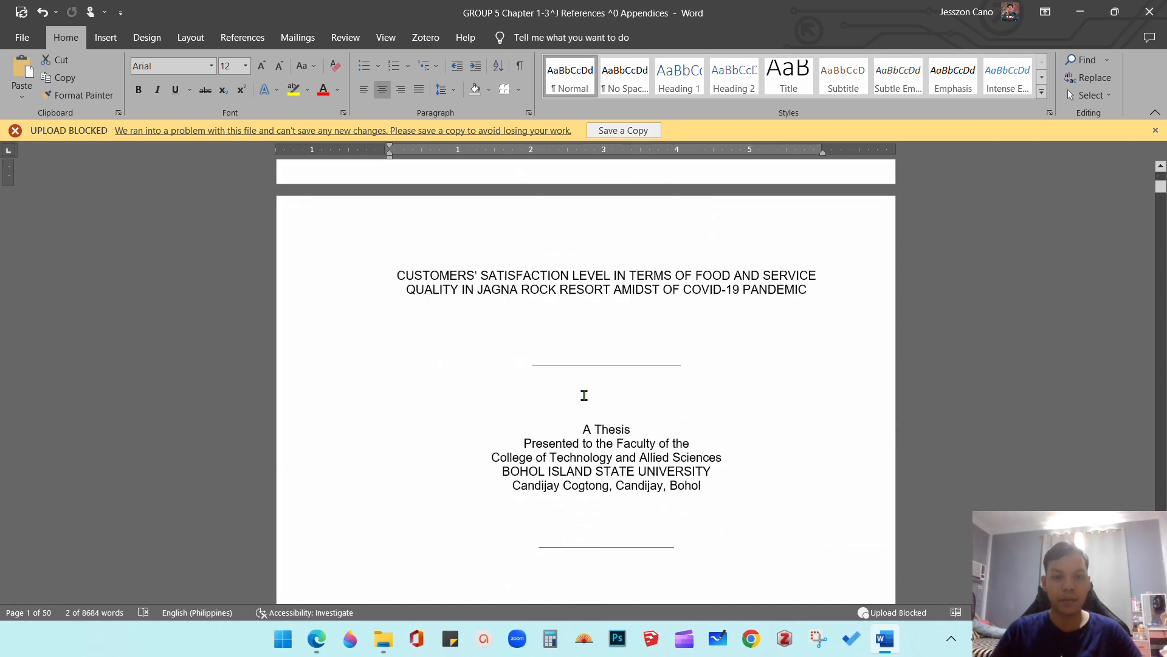
scroll(584, 395, down, 6)
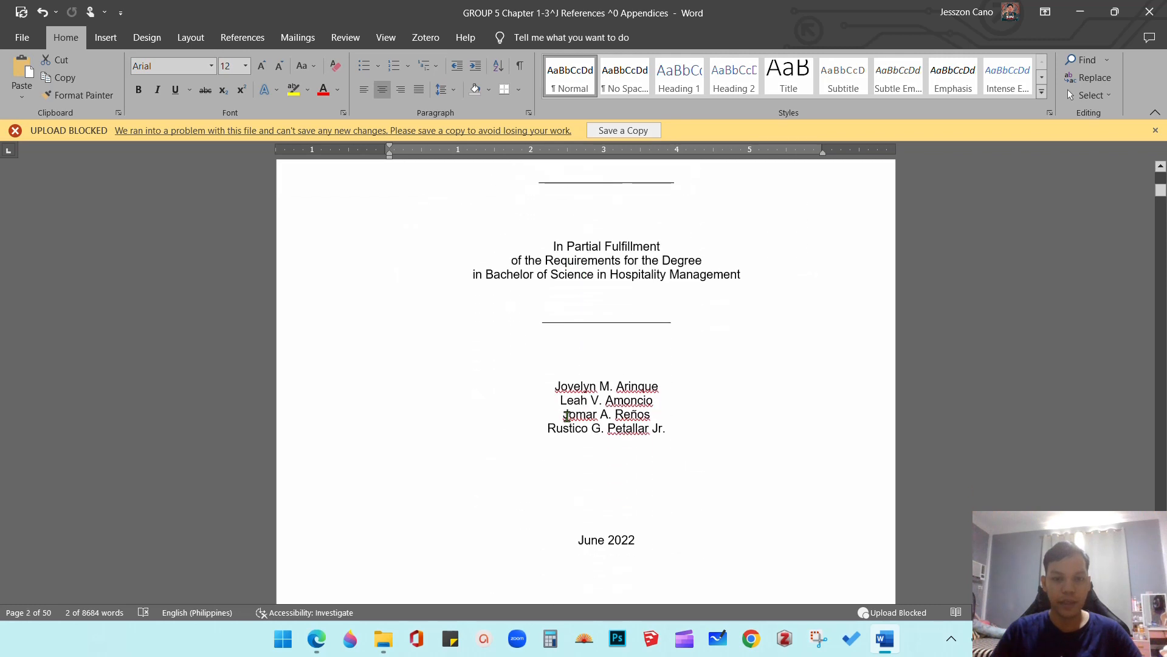
drag(567, 390, 669, 426)
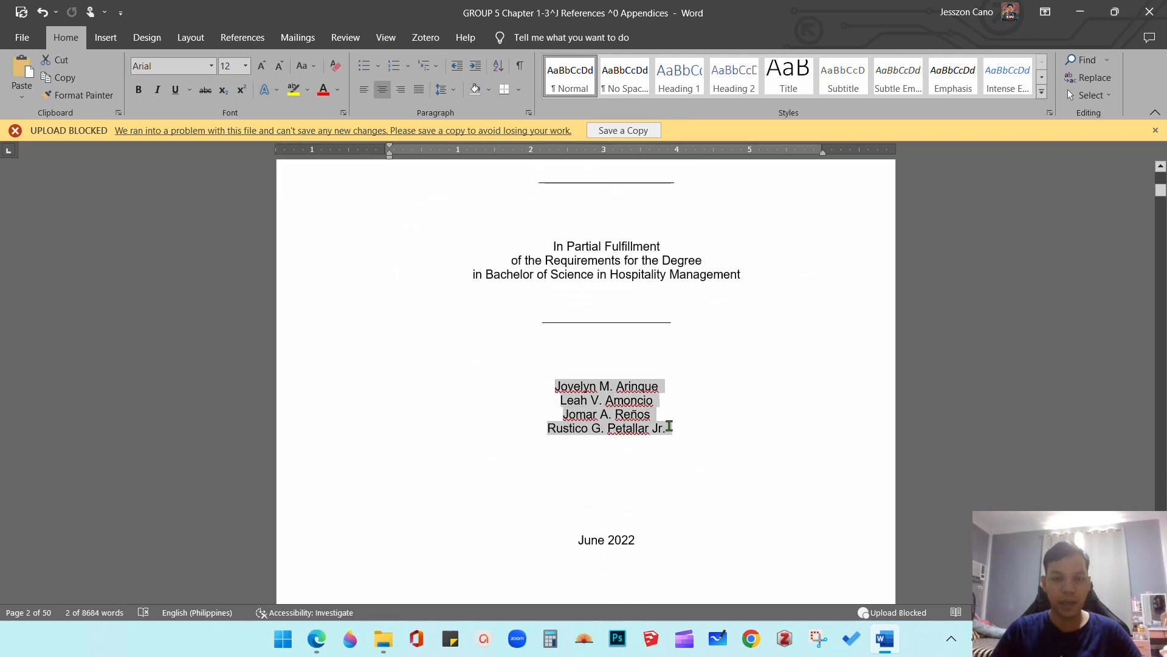
scroll(608, 364, up, 1)
click(582, 307)
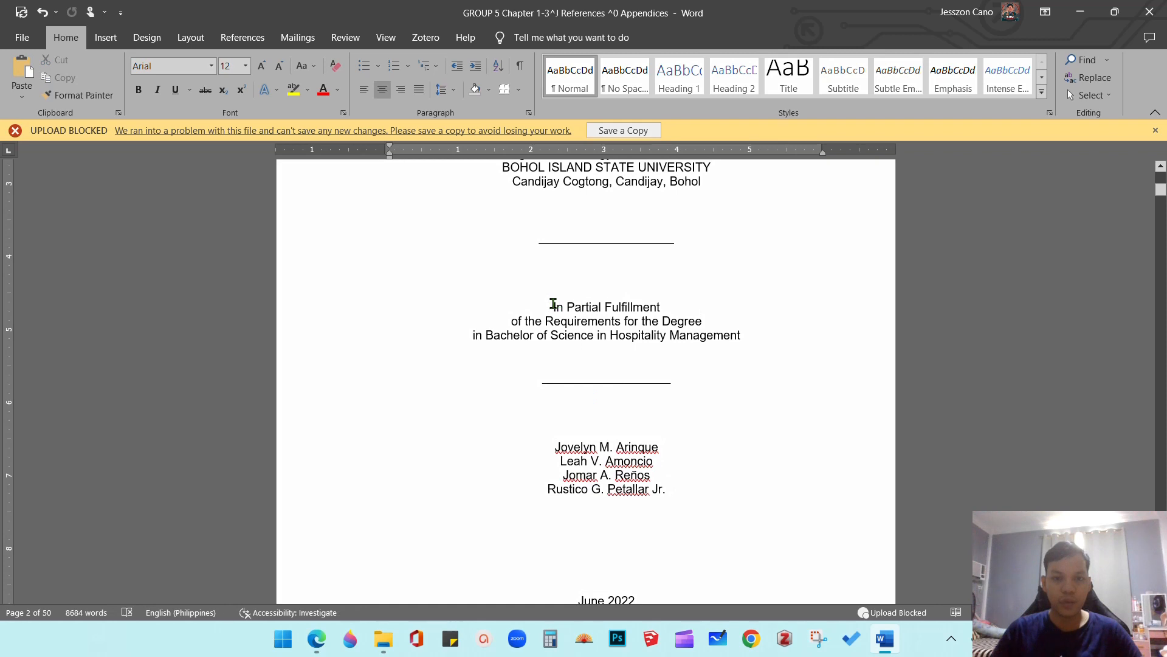
drag(553, 304, 724, 315)
scroll(620, 393, up, 5)
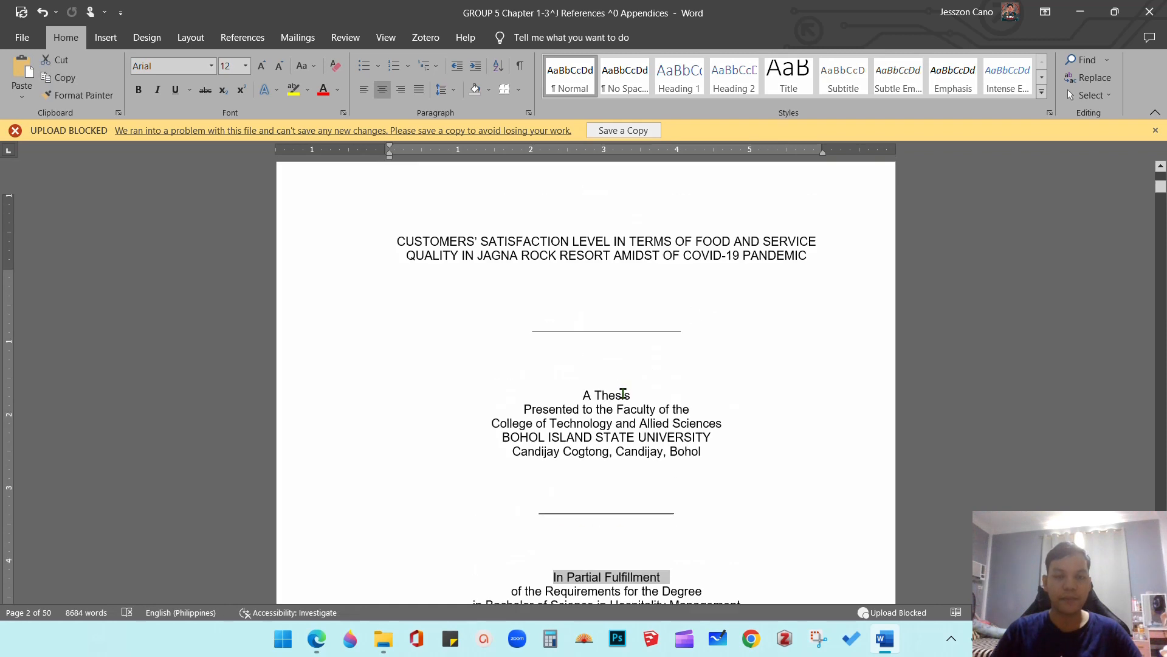
scroll(614, 397, up, 5)
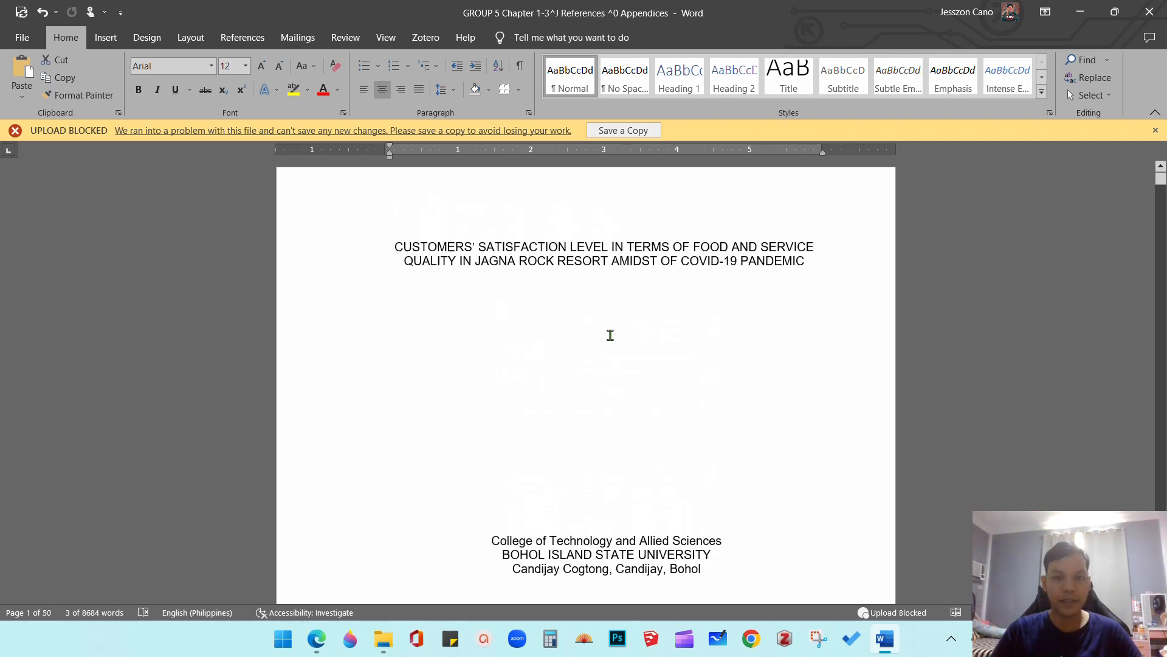
Step: Compare the title page with the cover page, highlighting the cover page from the thesis title down to the college lines
scroll(610, 349, down, 8)
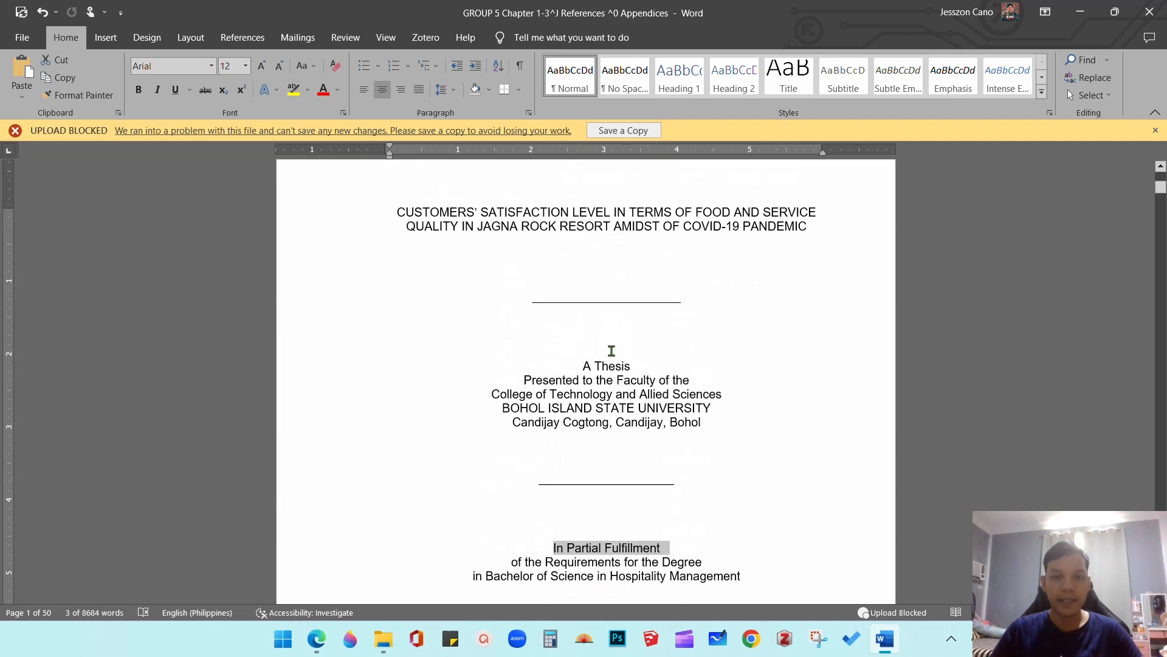
scroll(611, 350, down, 1)
click(661, 350)
scroll(662, 352, up, 20)
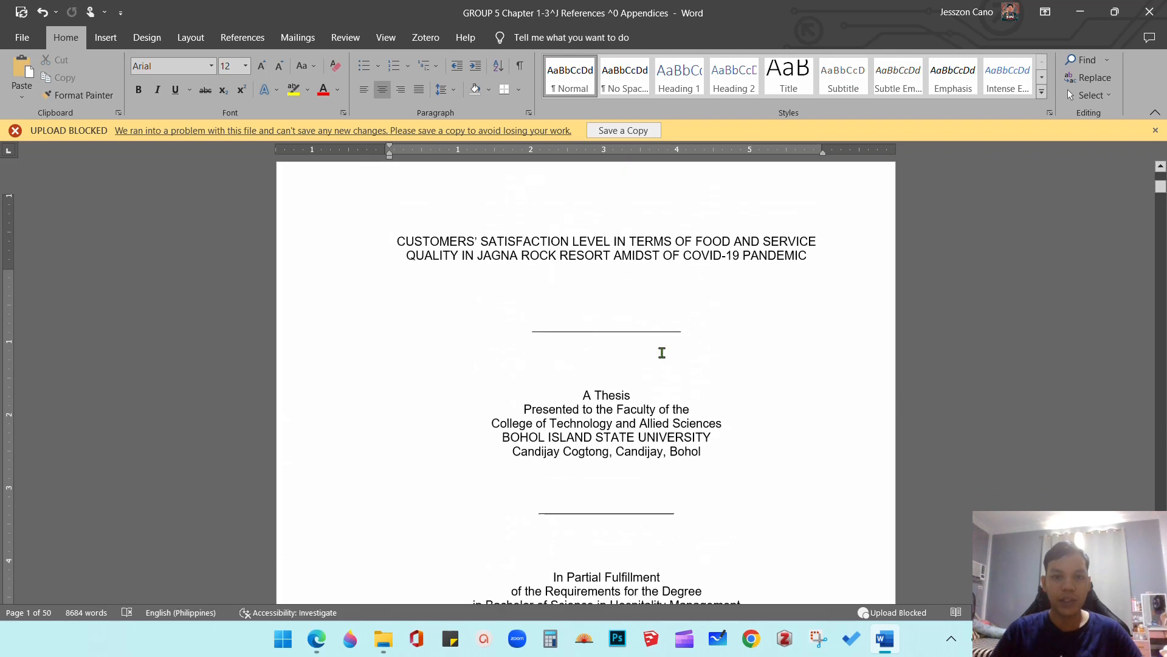
drag(547, 273, 672, 532)
scroll(626, 475, down, 4)
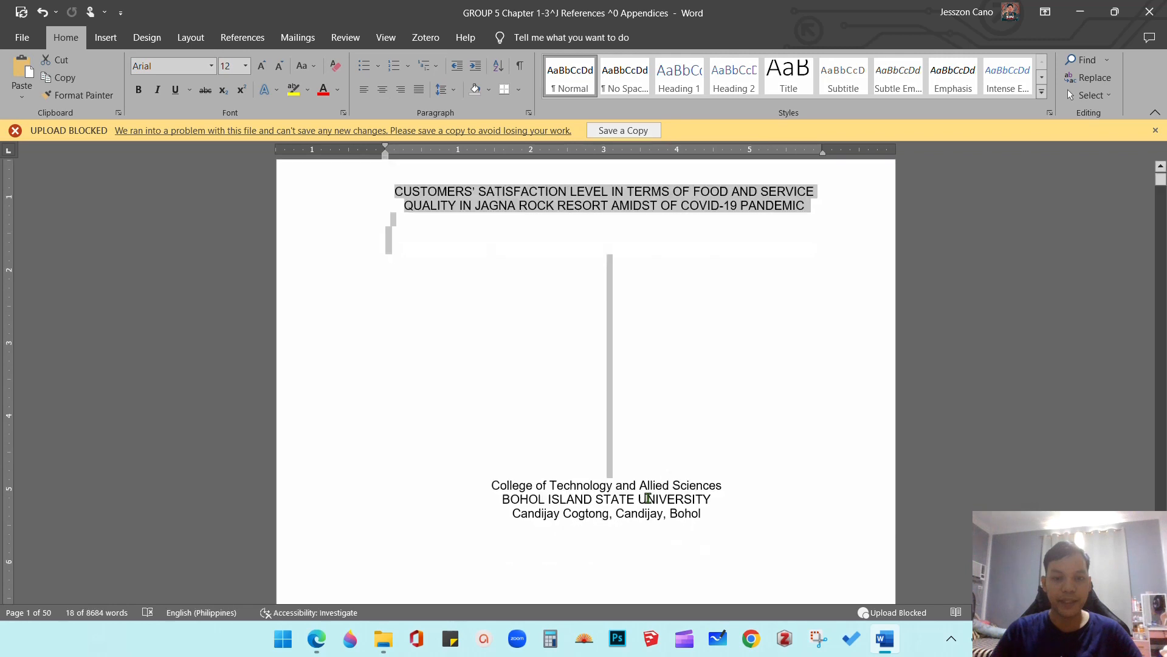
scroll(626, 475, up, 4)
scroll(630, 469, up, 1)
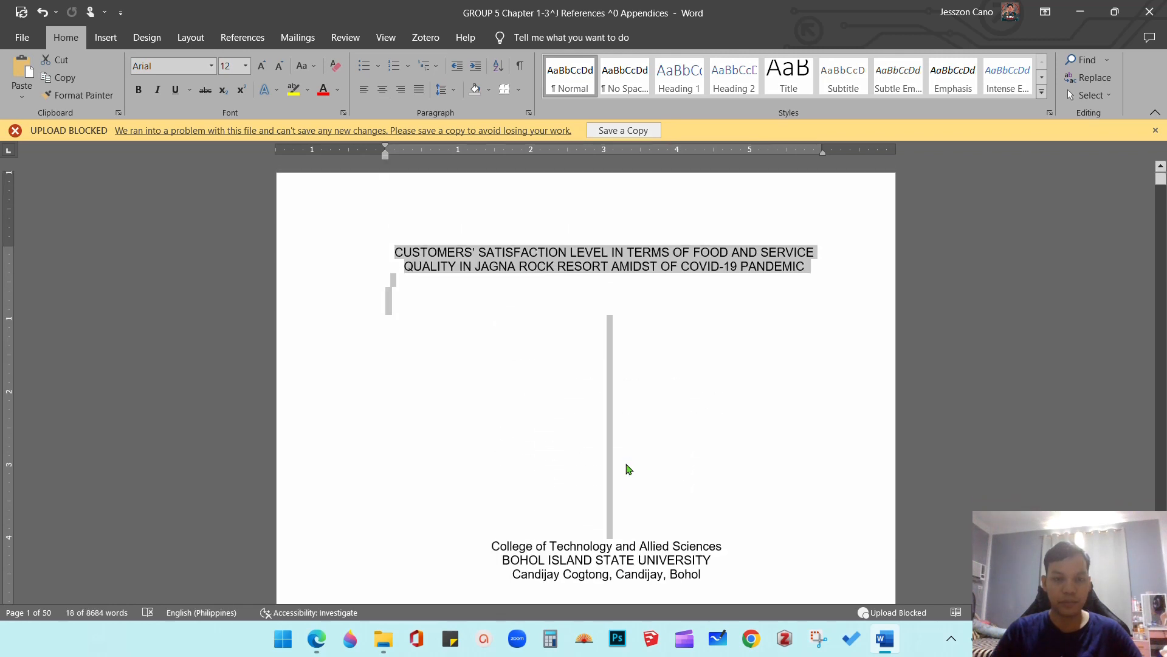
scroll(627, 465, down, 10)
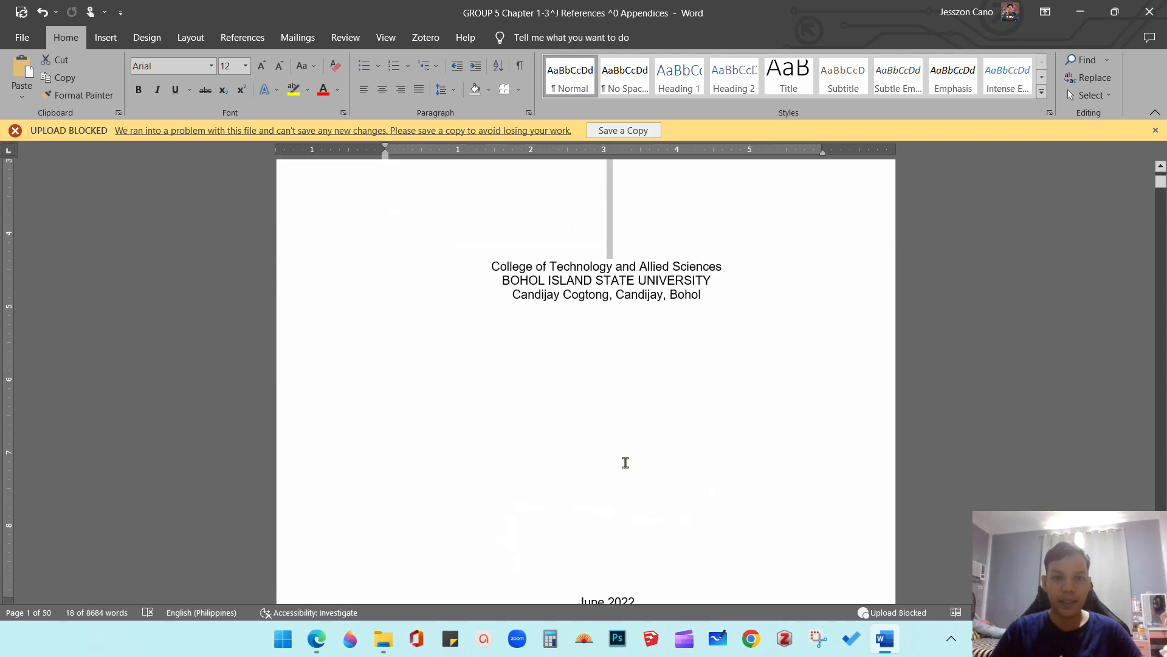
Step: Review the title page's text from the thesis title down through the faculty and degree statements
drag(559, 288, 632, 441)
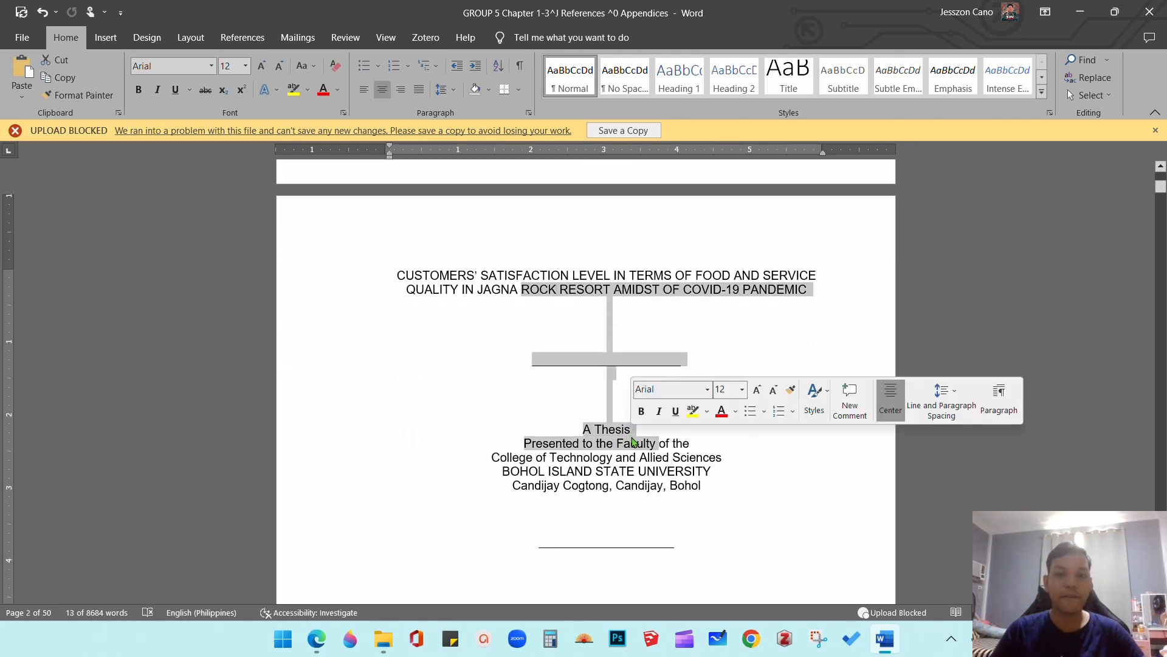
scroll(626, 441, down, 3)
scroll(621, 441, down, 3)
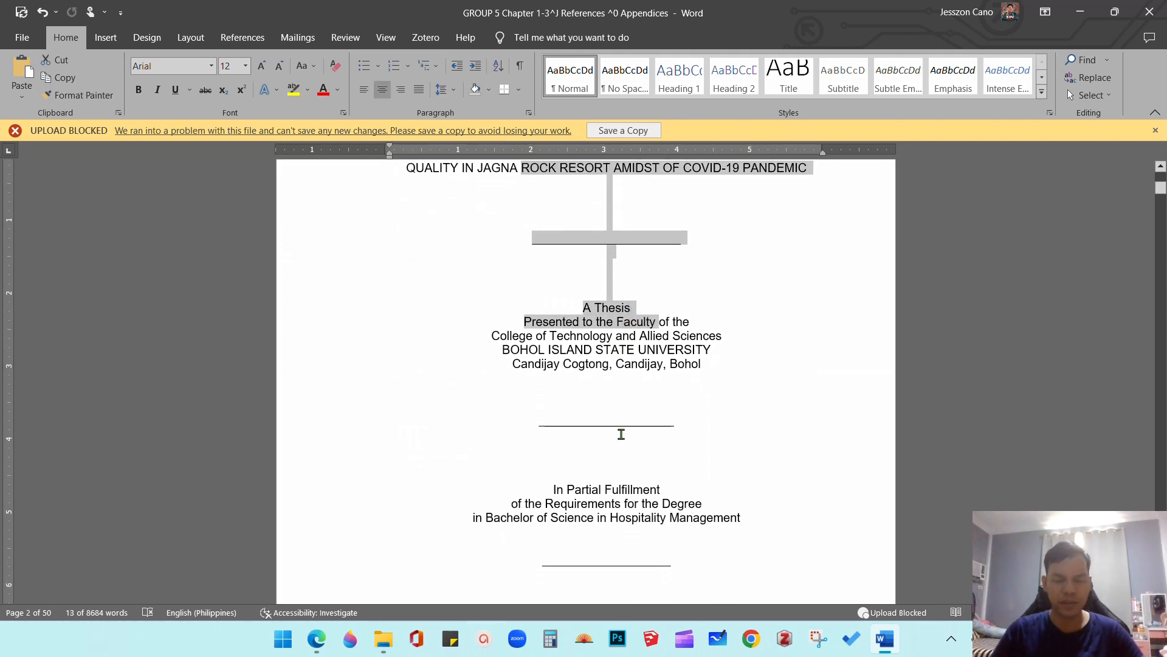
scroll(621, 438, up, 7)
click(645, 394)
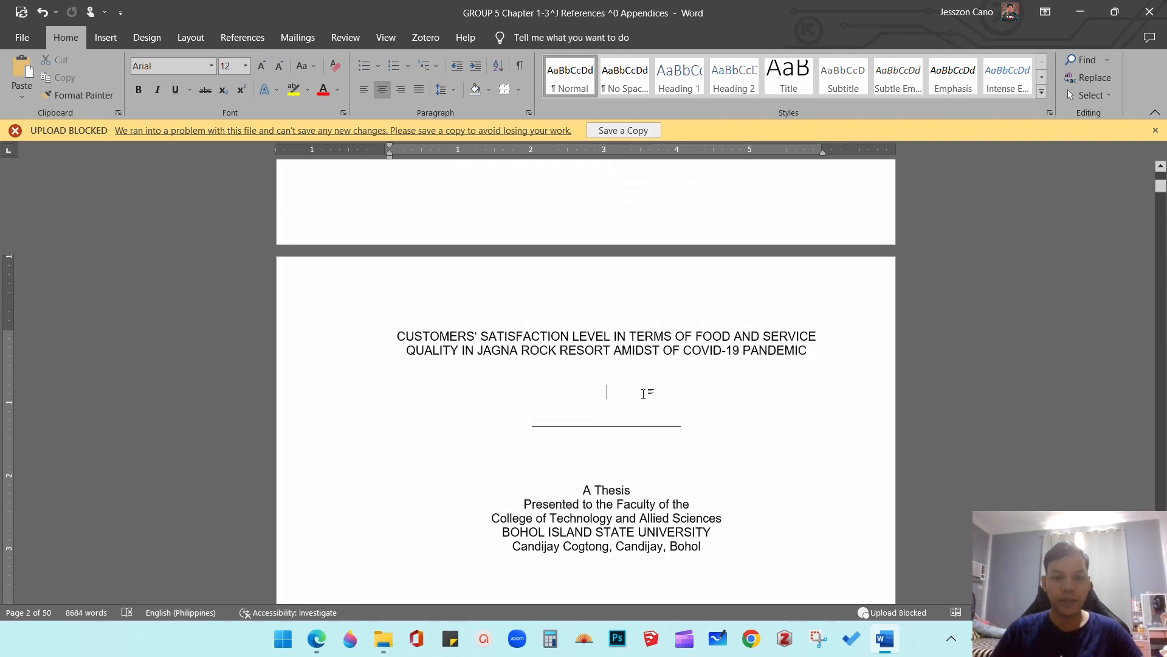
drag(385, 335, 721, 540)
scroll(542, 359, down, 3)
scroll(567, 357, down, 7)
scroll(540, 456, up, 5)
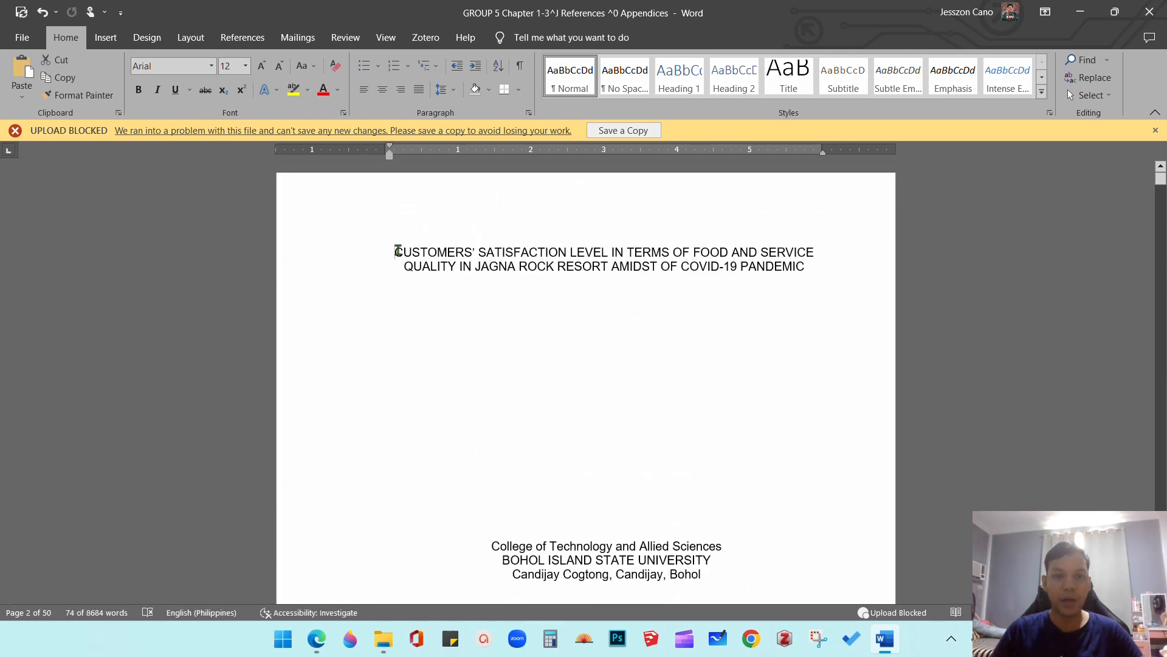
Step: Review the cover page's text from the thesis title through the campus location lines
drag(399, 252, 632, 313)
scroll(628, 302, down, 5)
scroll(632, 313, down, 1)
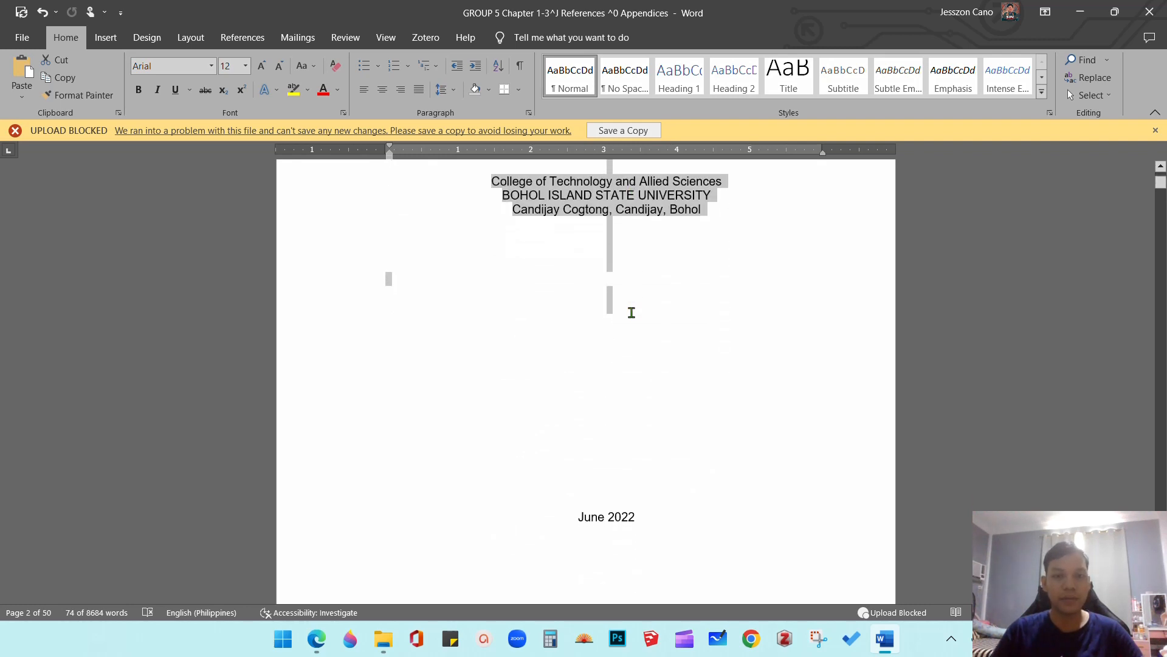
scroll(571, 401, up, 4)
click(612, 355)
scroll(608, 358, up, 2)
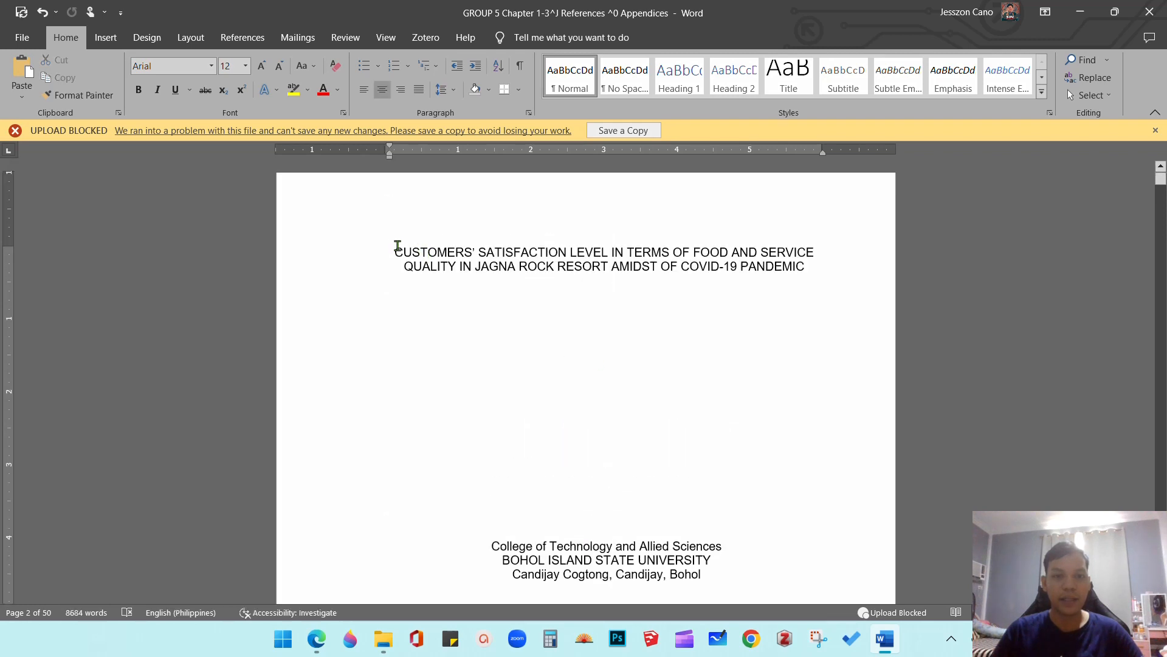
Step: Look over the cover page and the title page's full text once more, and return to the top of the cover page
drag(397, 245, 654, 347)
scroll(655, 346, down, 3)
scroll(655, 346, down, 6)
scroll(602, 339, down, 4)
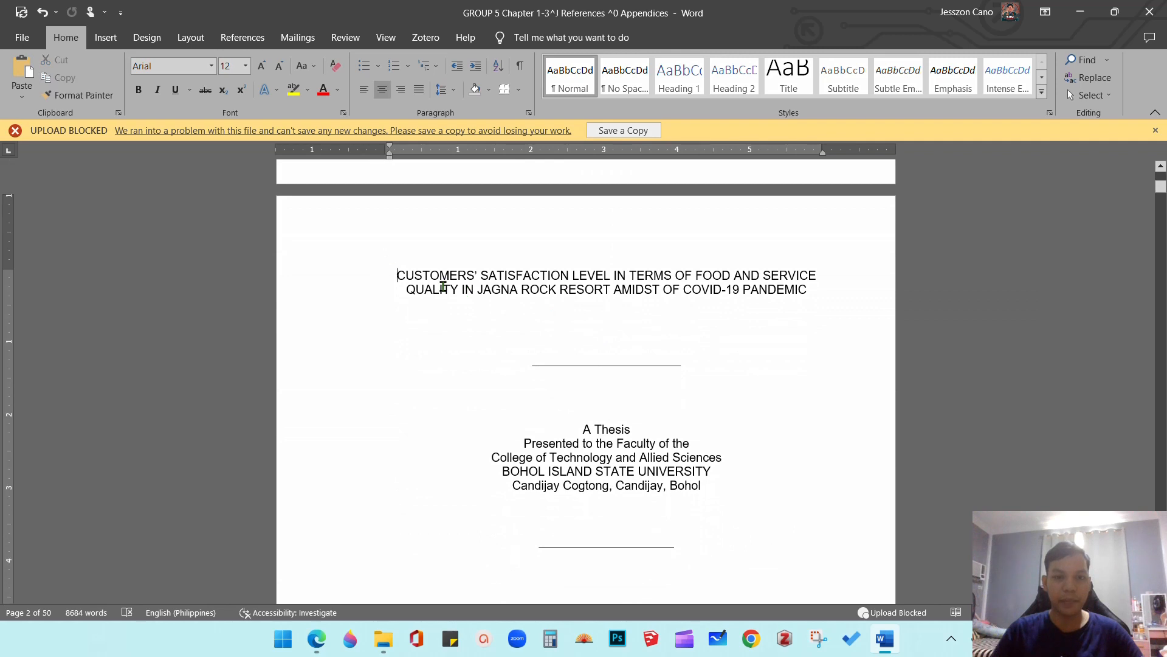
drag(395, 275, 665, 403)
scroll(665, 305, down, 5)
scroll(665, 307, down, 4)
scroll(667, 396, up, 3)
scroll(665, 403, down, 2)
scroll(664, 403, up, 7)
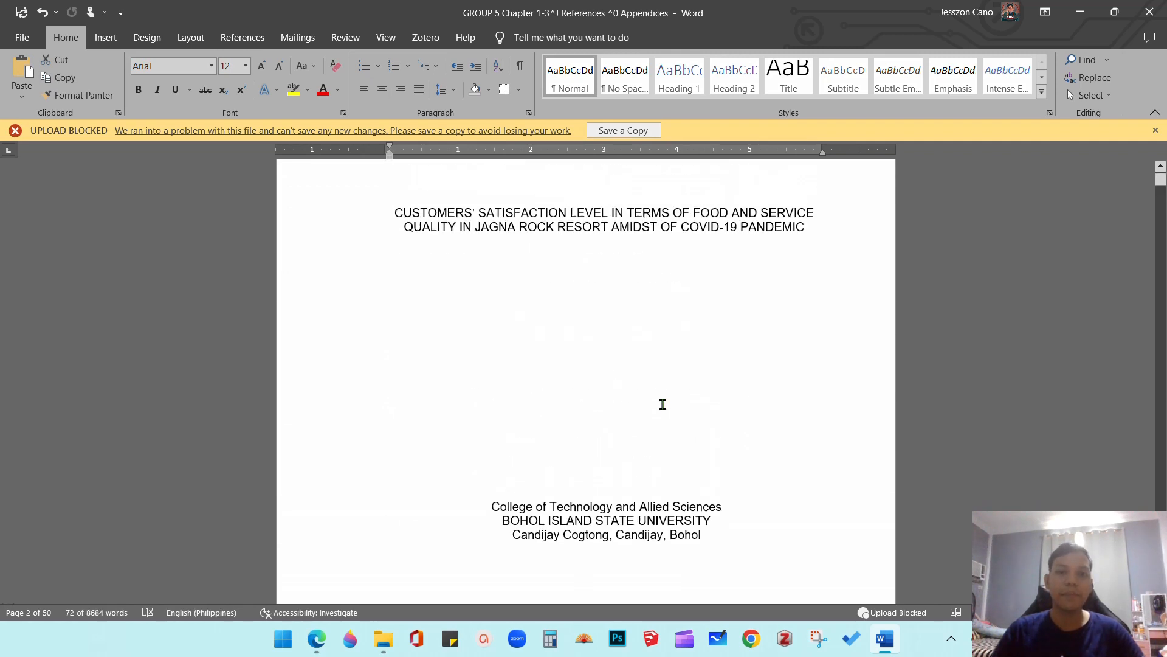
click(762, 193)
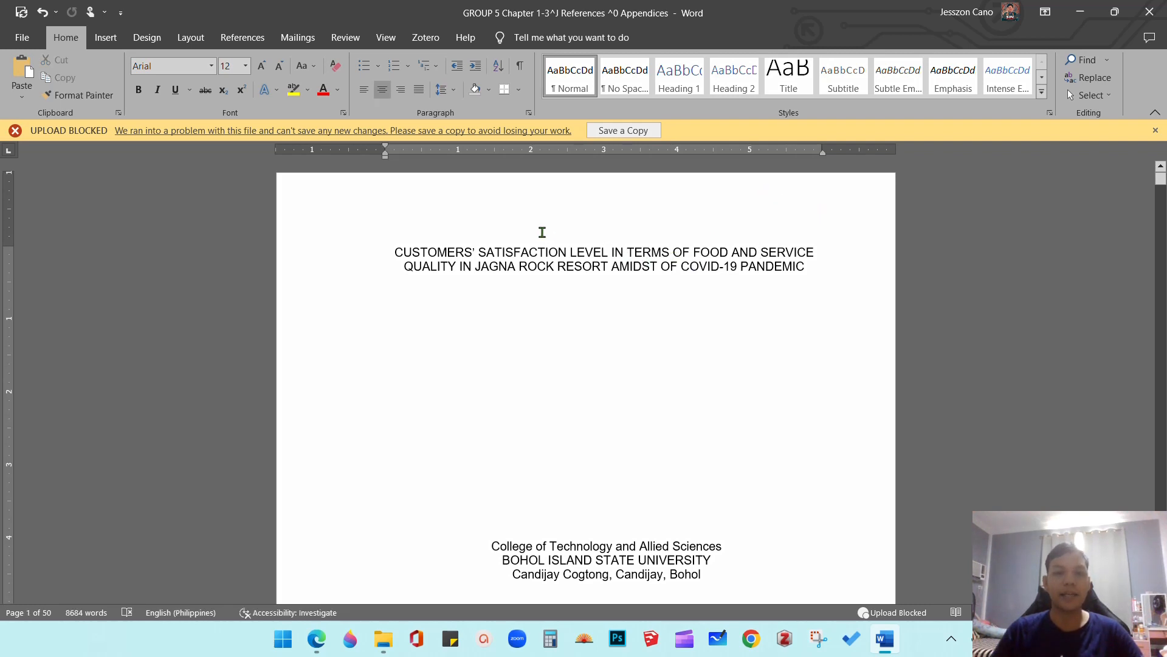
Step: Look through the thesis from the cover page past the title and preliminary pages to the start of Chapter 1, and return to the cover page
scroll(504, 249, down, 10)
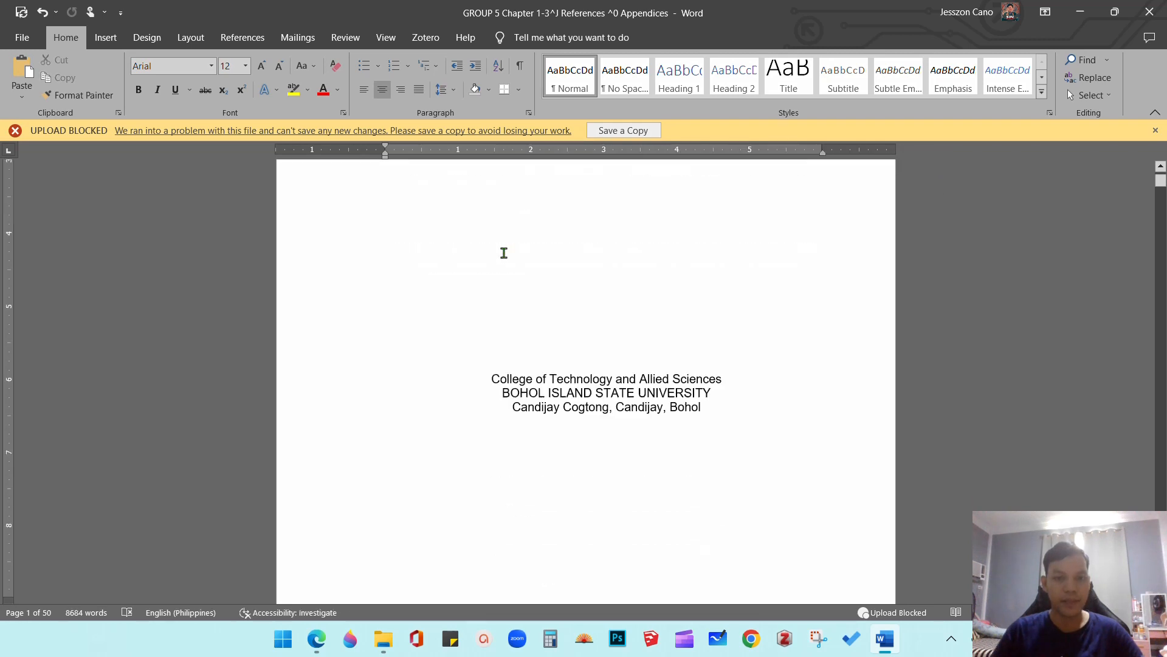
scroll(504, 253, down, 4)
click(510, 209)
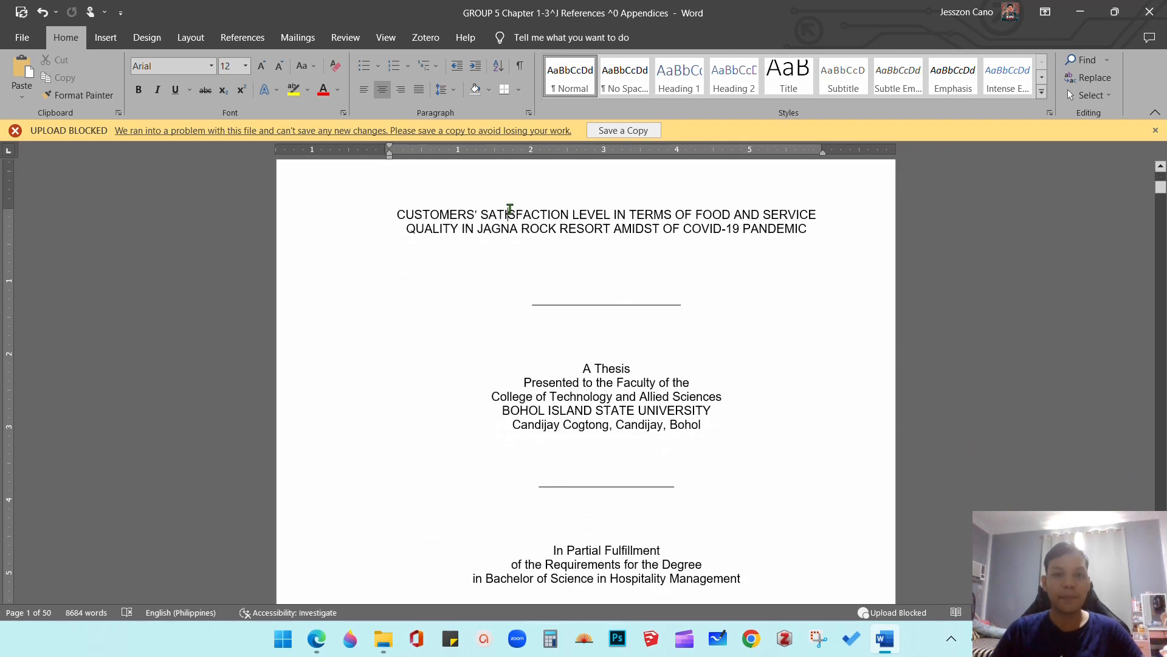
scroll(607, 265, up, 1)
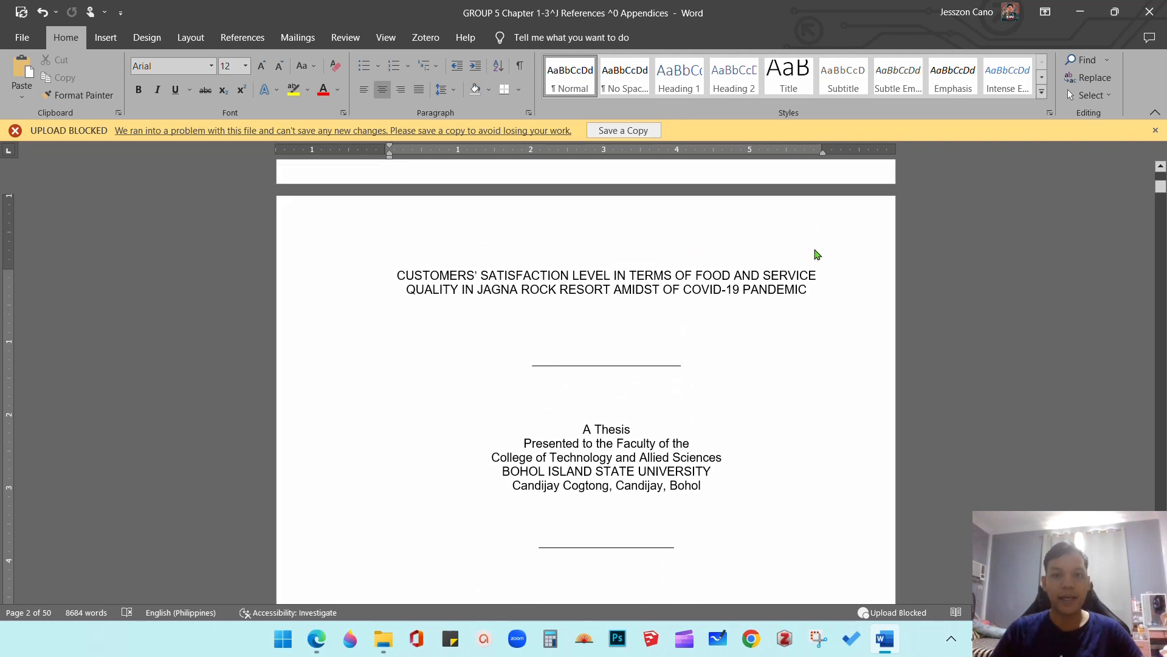
scroll(742, 431, down, 20)
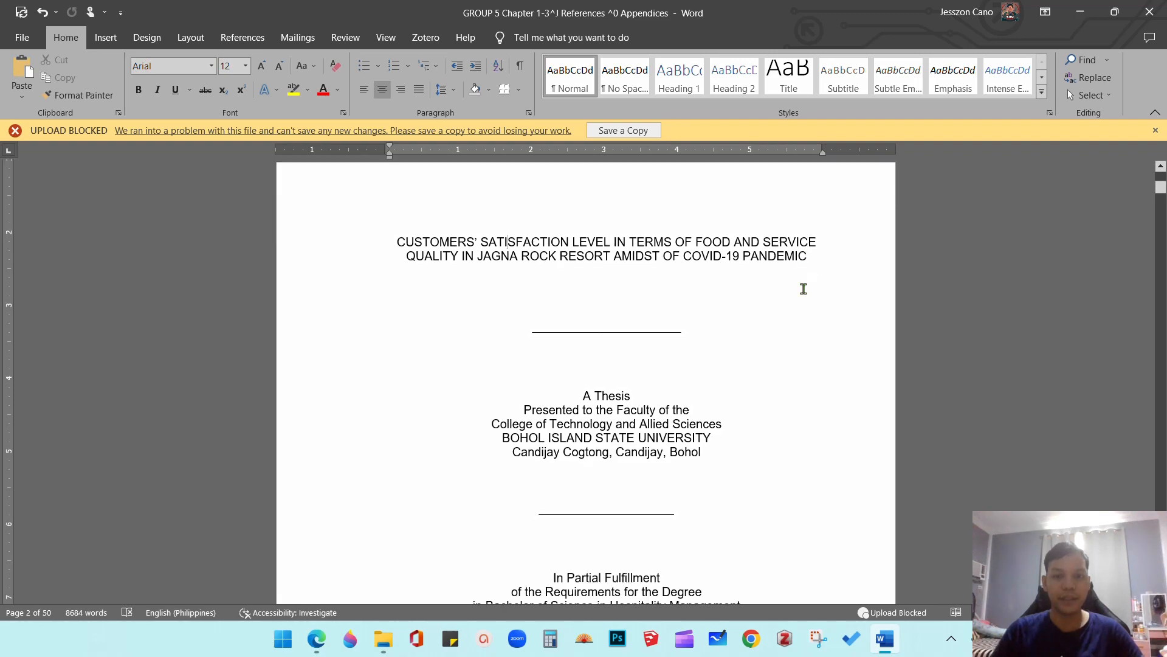
scroll(736, 429, down, 20)
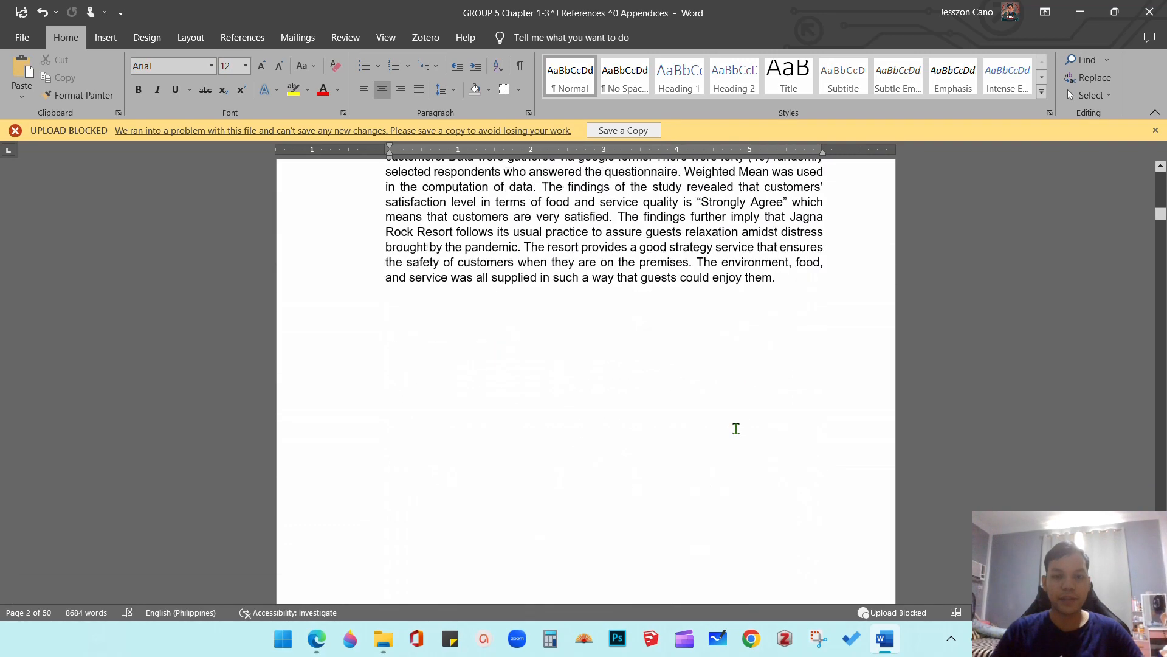
scroll(734, 427, down, 15)
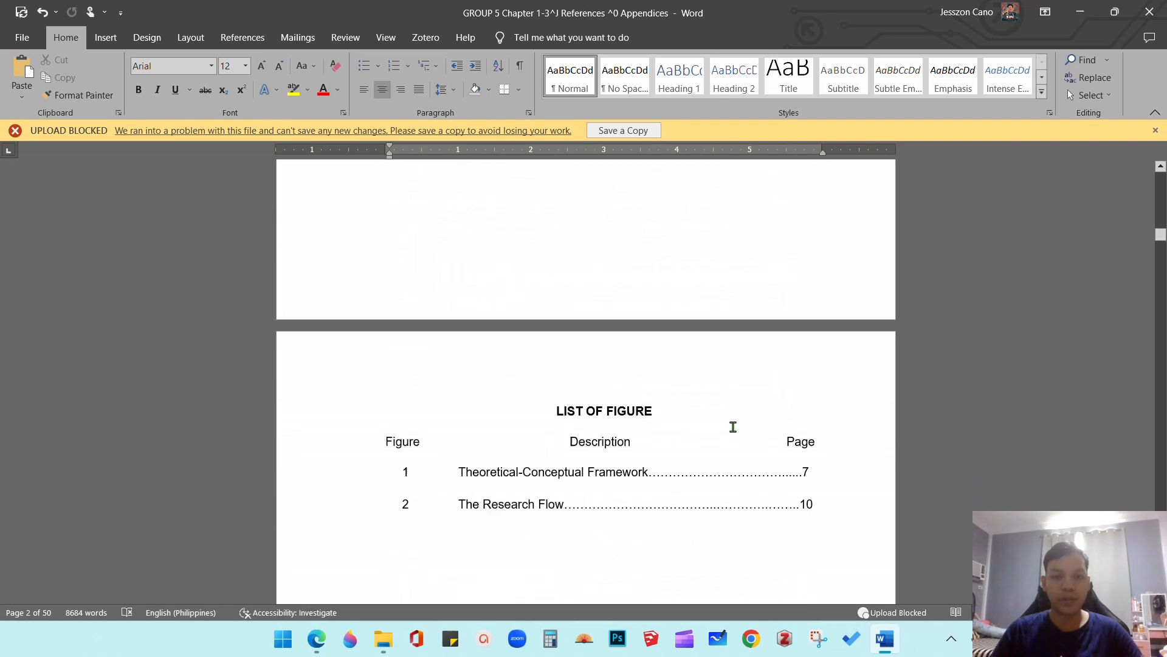
scroll(729, 421, down, 16)
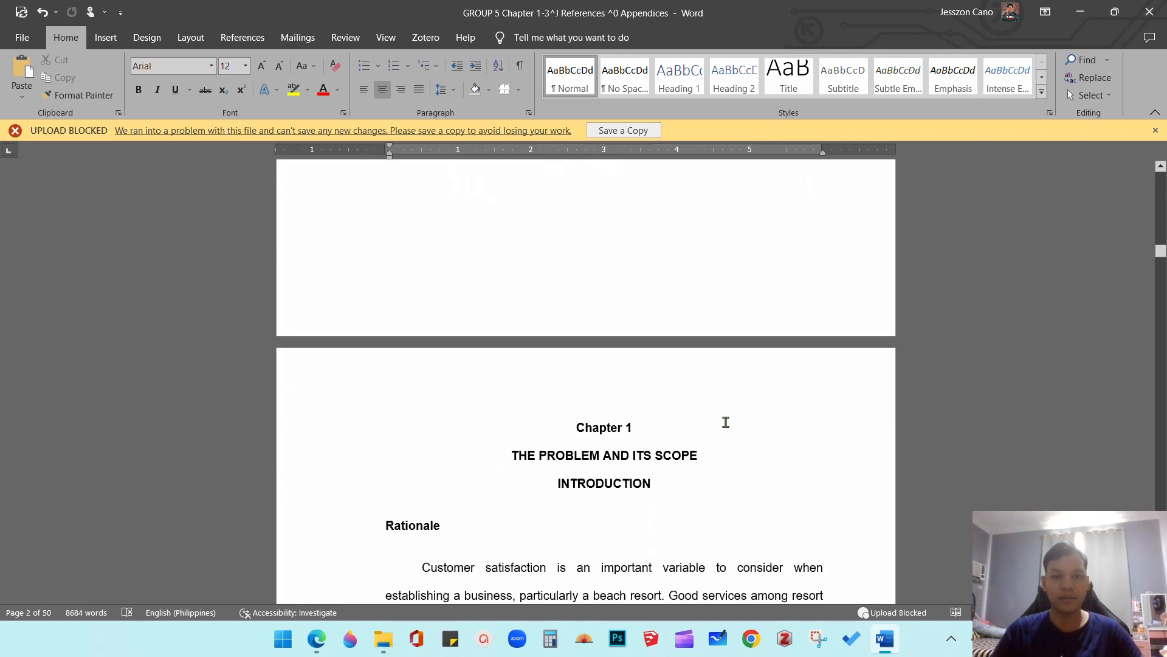
scroll(719, 417, up, 3)
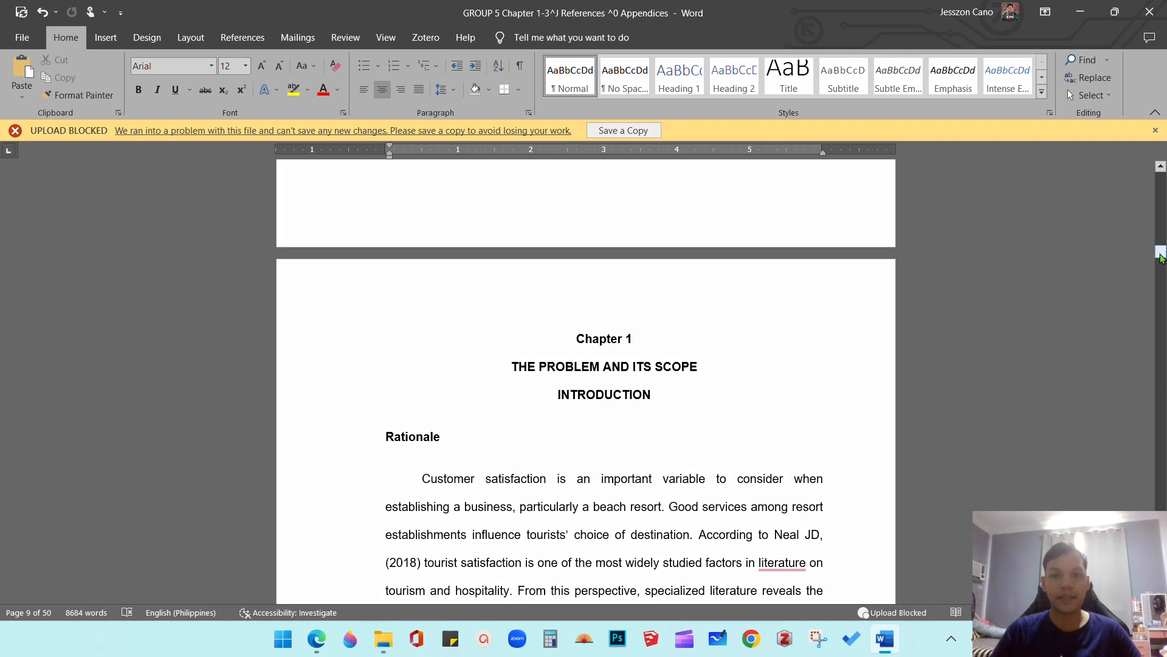
drag(1160, 256, 1160, 175)
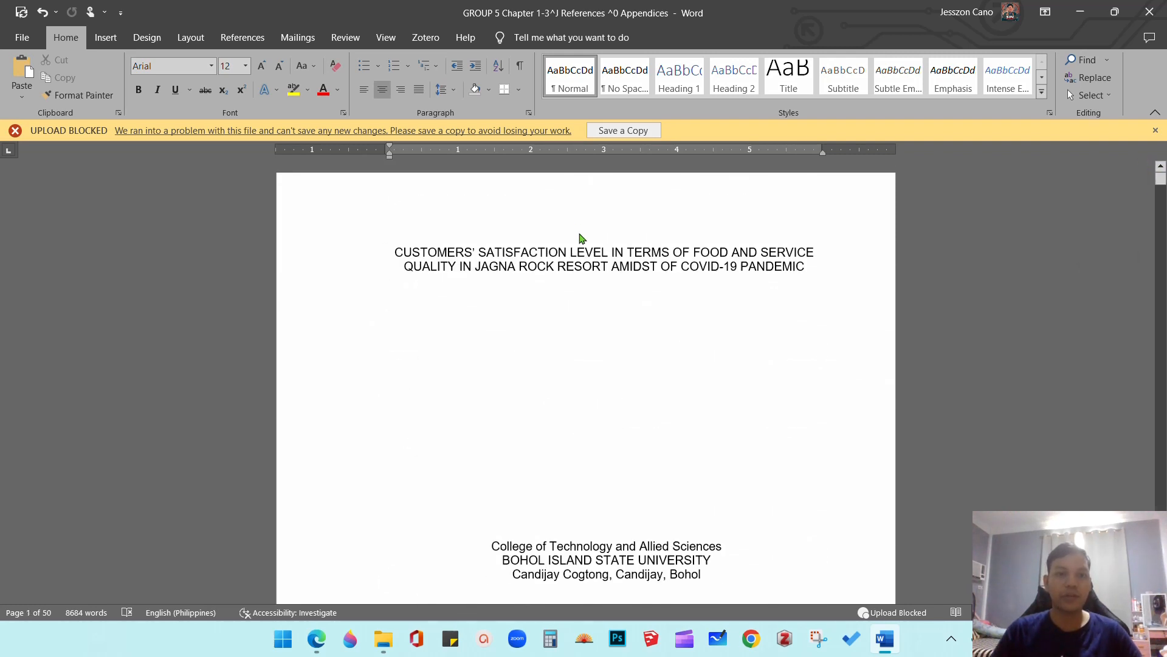
Step: Inspect the cover page's header area for its section label, and return to the body text
double_click(400, 216)
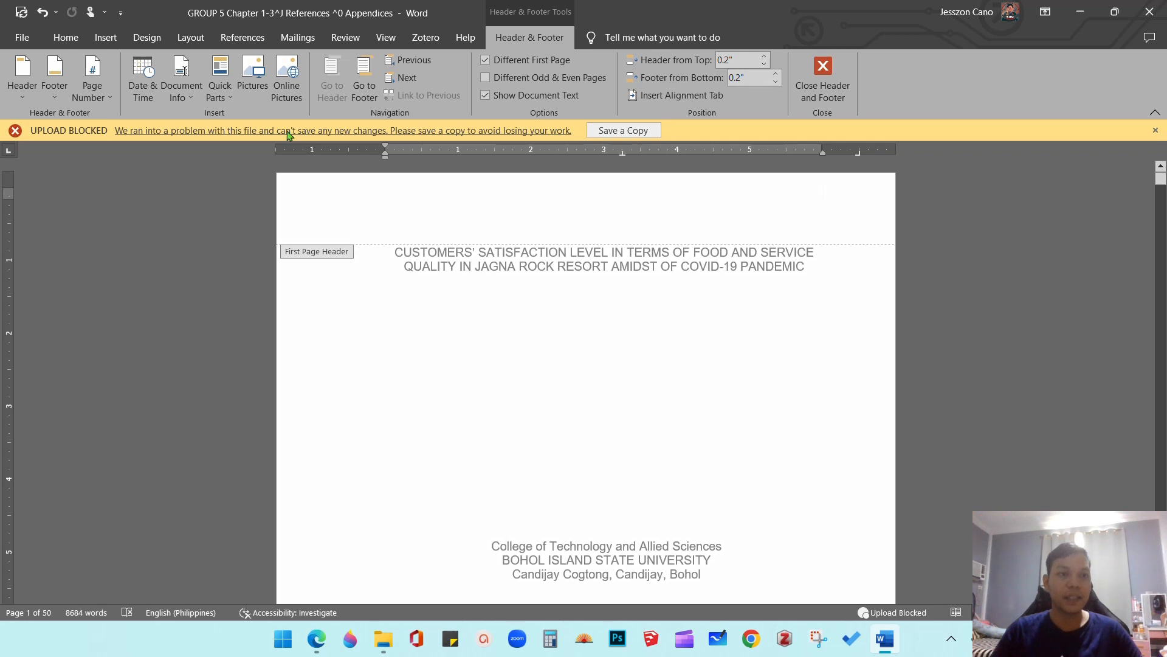
click(192, 39)
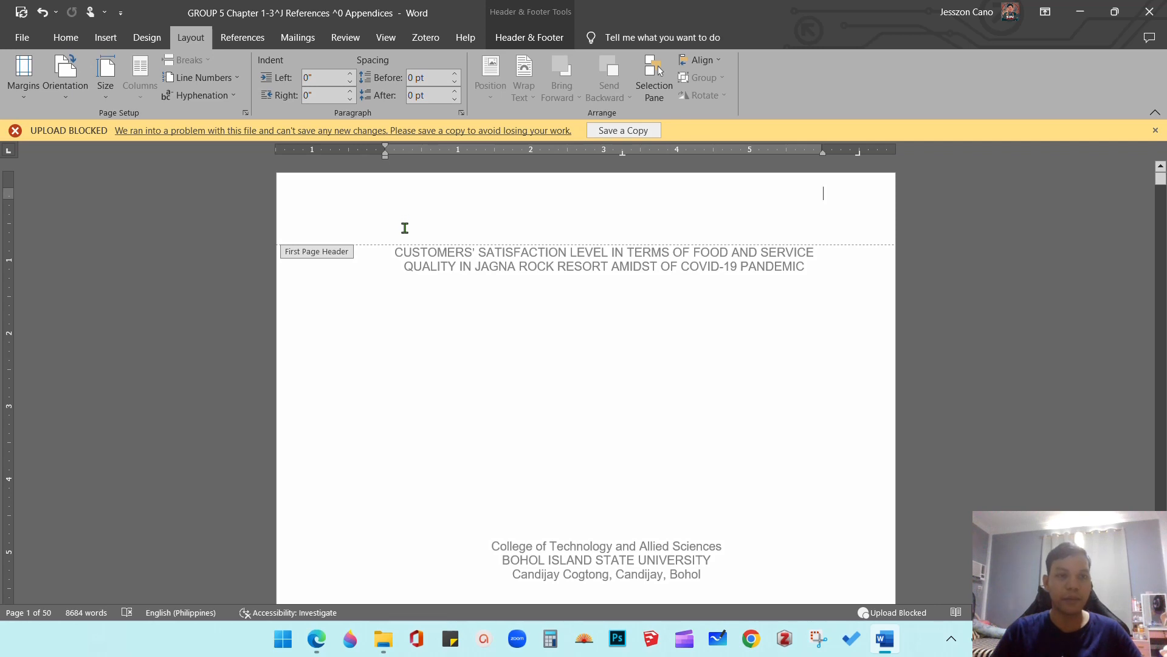
double_click(414, 287)
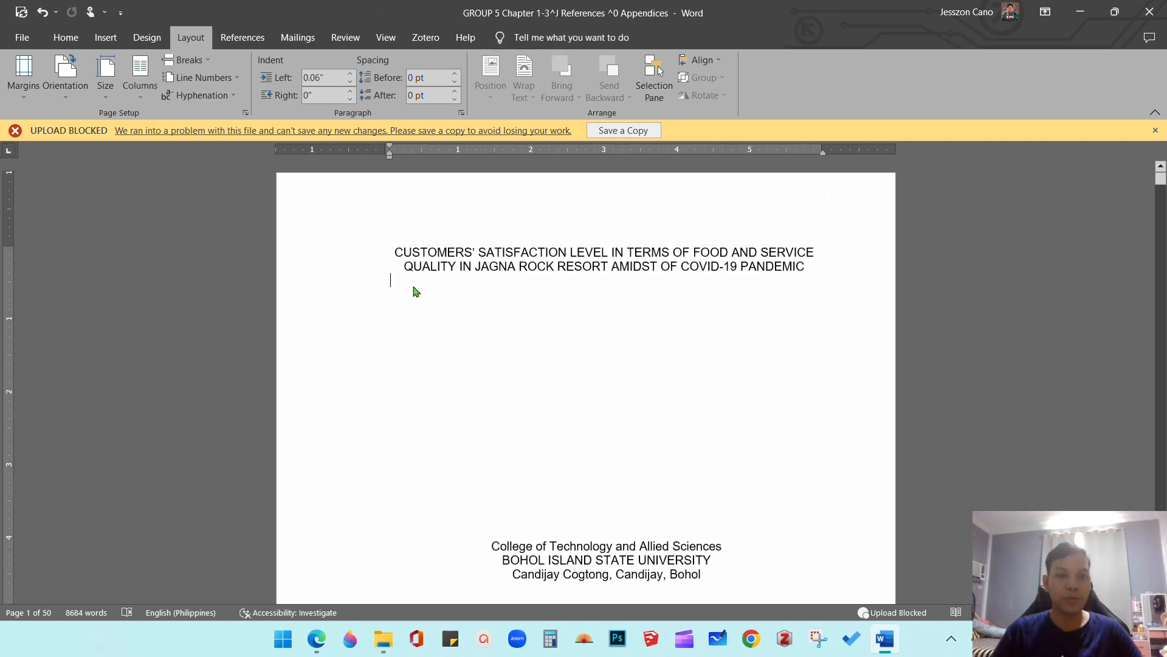
Step: Insert a Next Page section break directly before the thesis title on the title page
scroll(410, 280, down, 10)
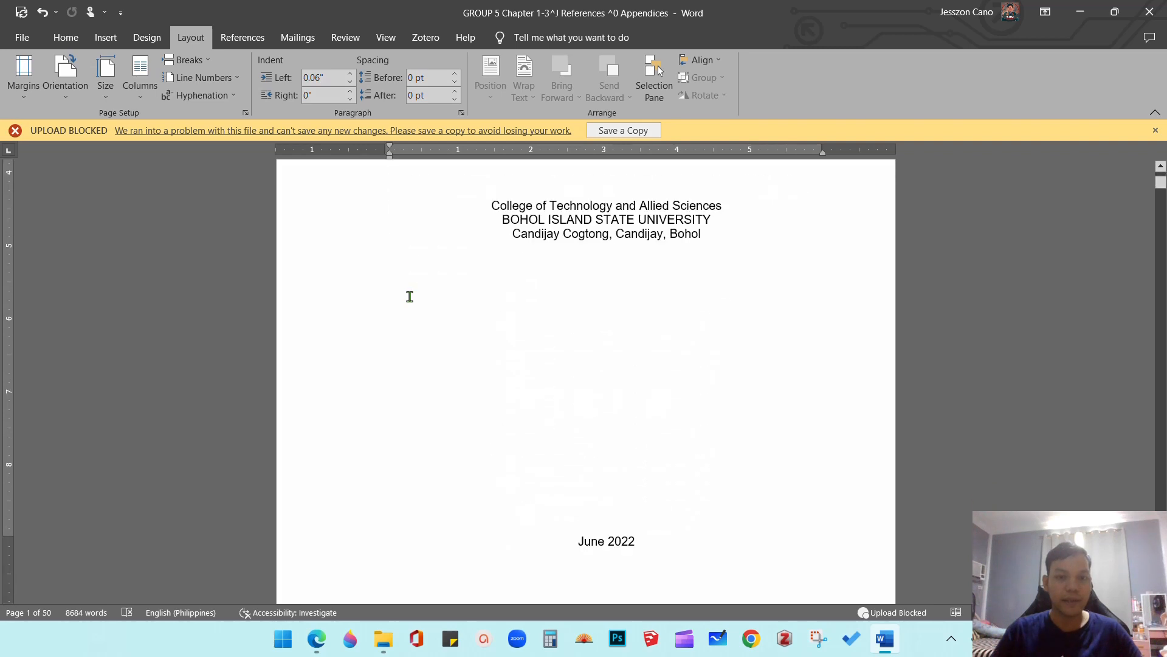
scroll(412, 298, down, 1)
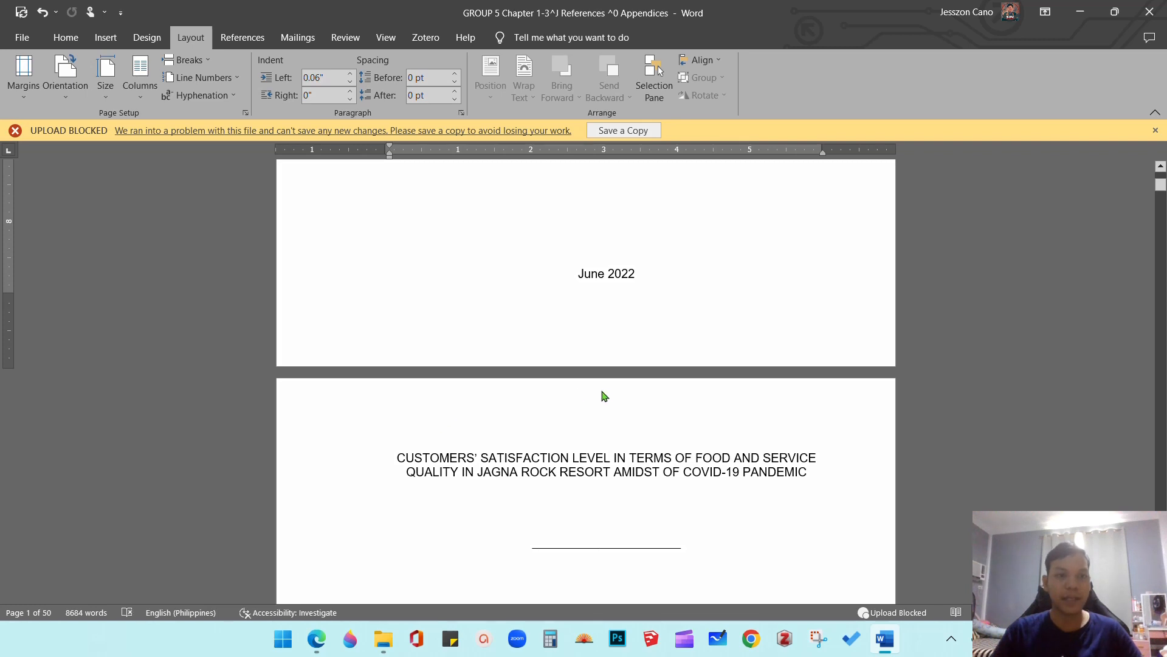
scroll(603, 396, up, 2)
scroll(589, 397, down, 5)
scroll(565, 308, down, 3)
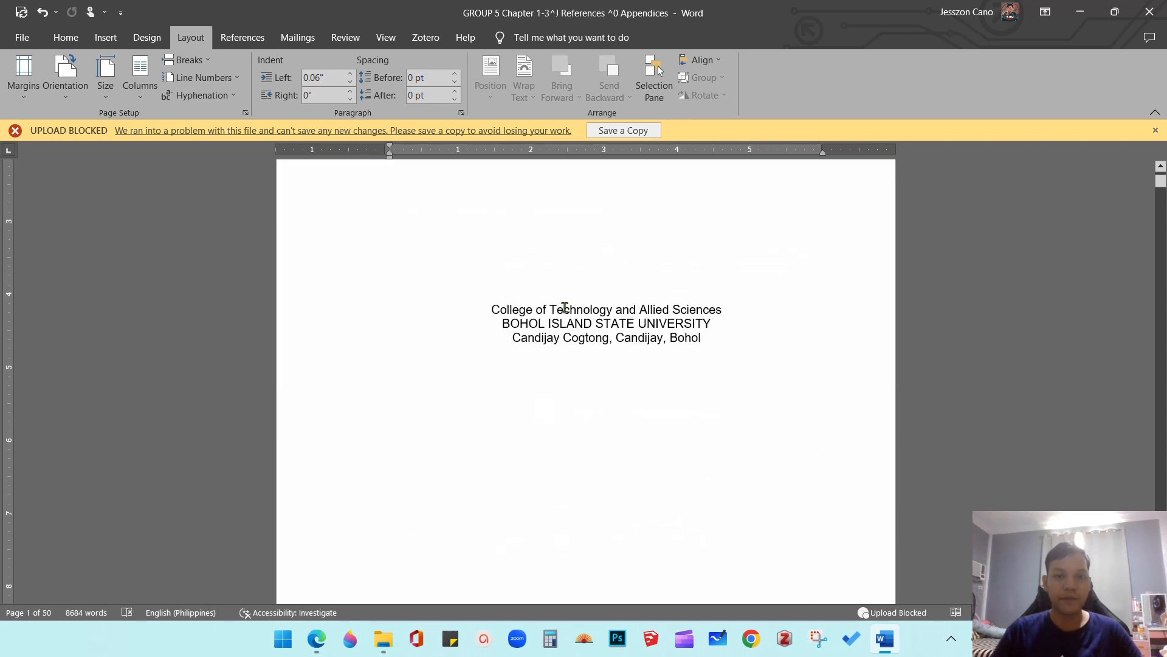
scroll(565, 308, down, 2)
scroll(565, 309, up, 4)
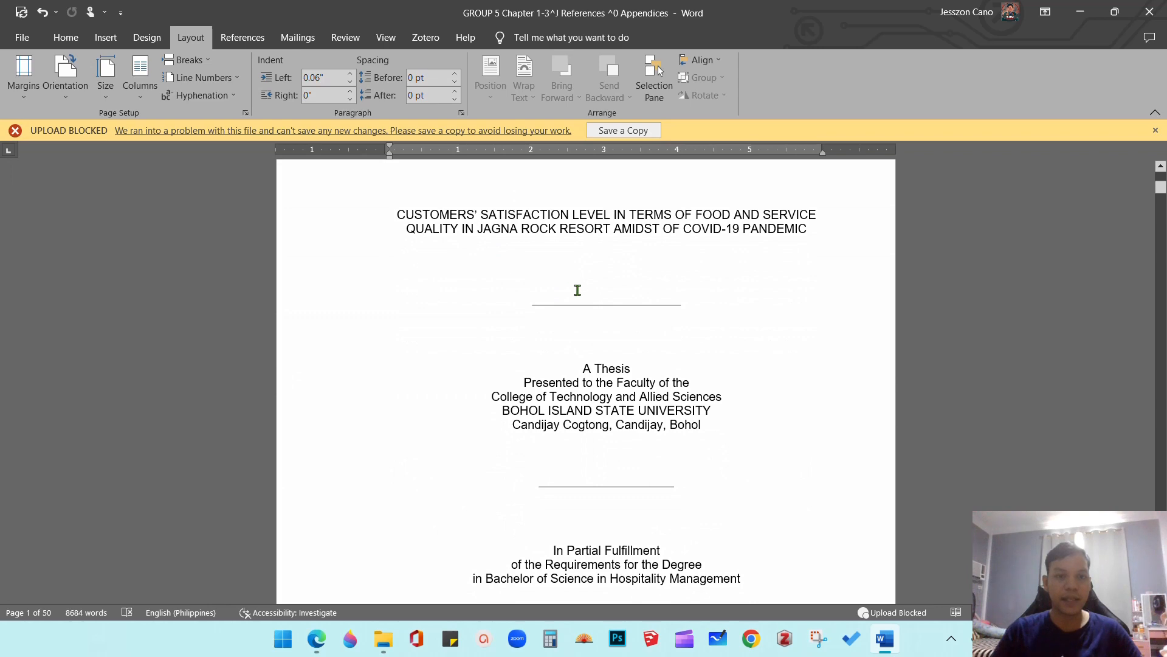
scroll(578, 290, up, 3)
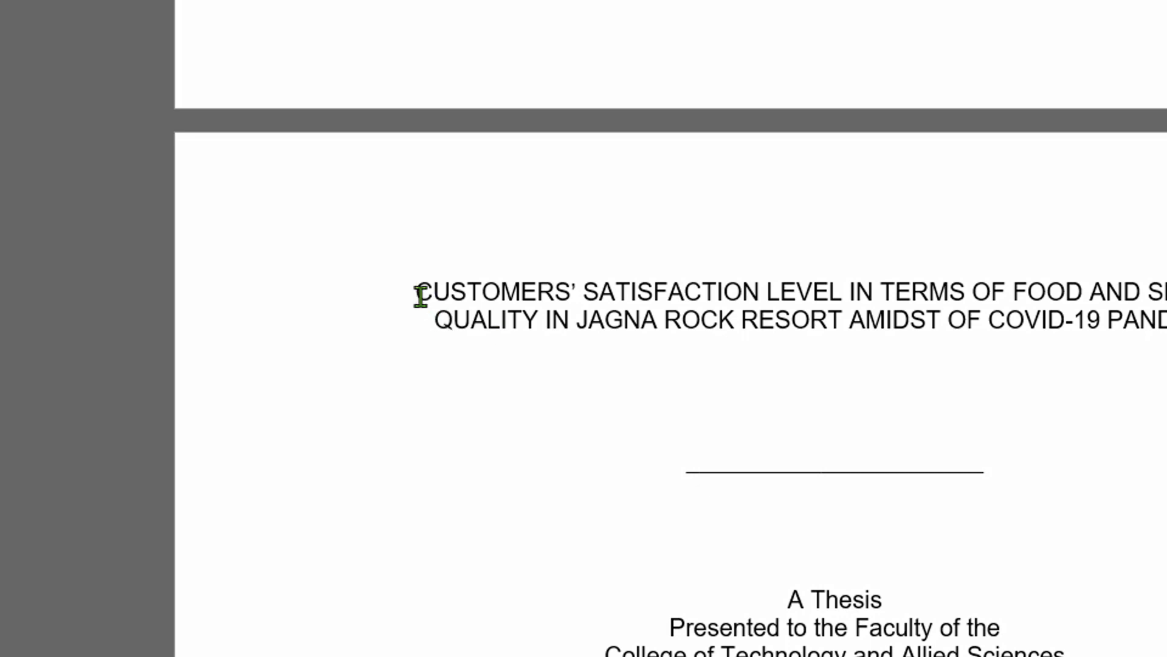
click(420, 297)
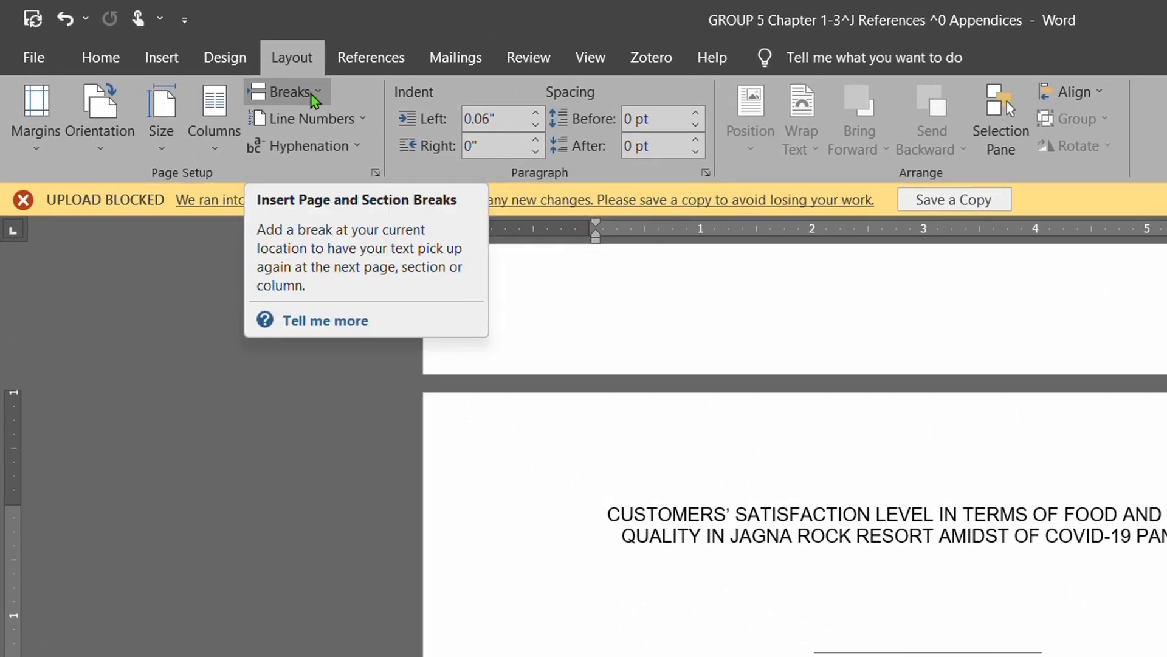
click(312, 95)
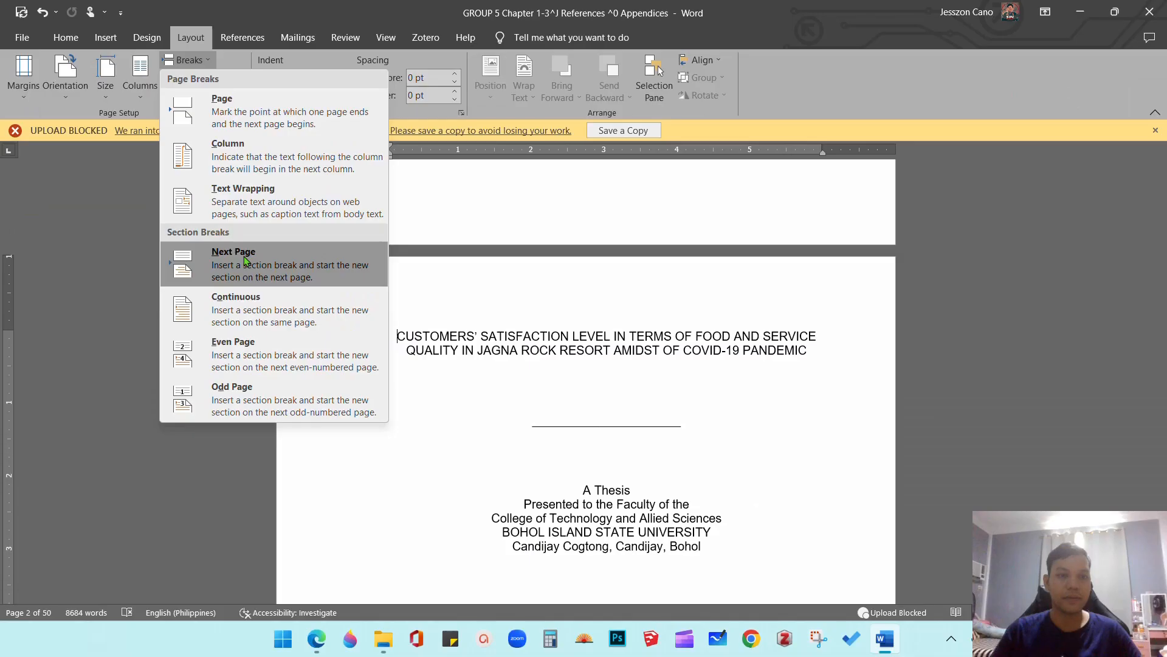
click(375, 400)
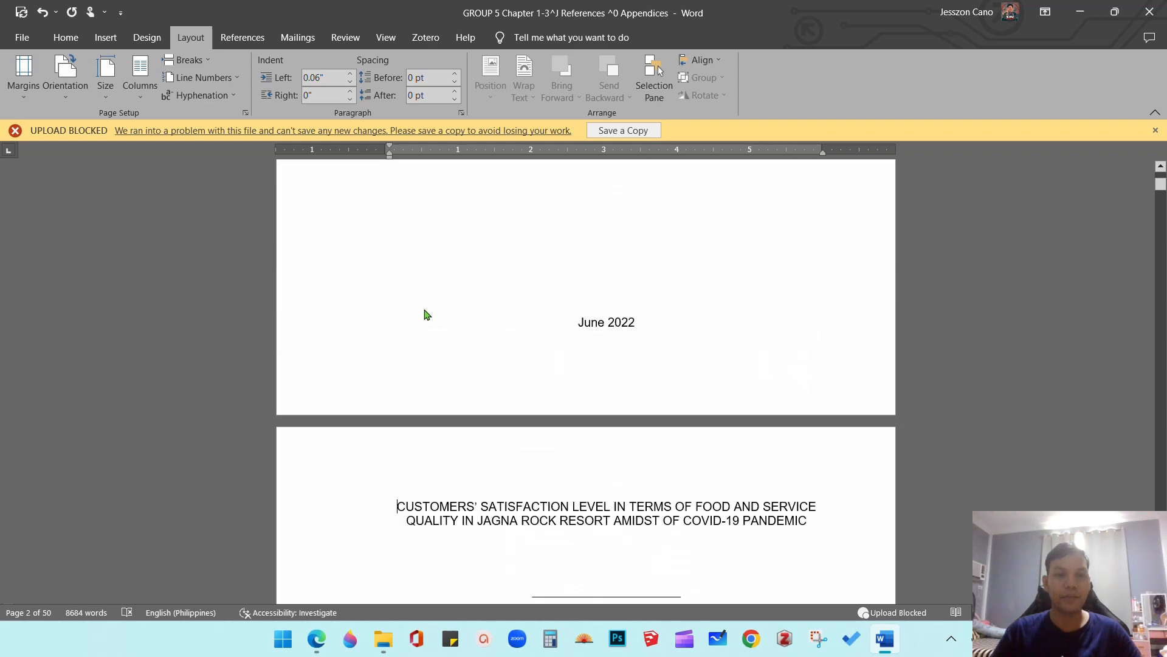
Step: Examine the header and footer section labels from the cover page through the preliminary pages to Chapter 1
double_click(407, 204)
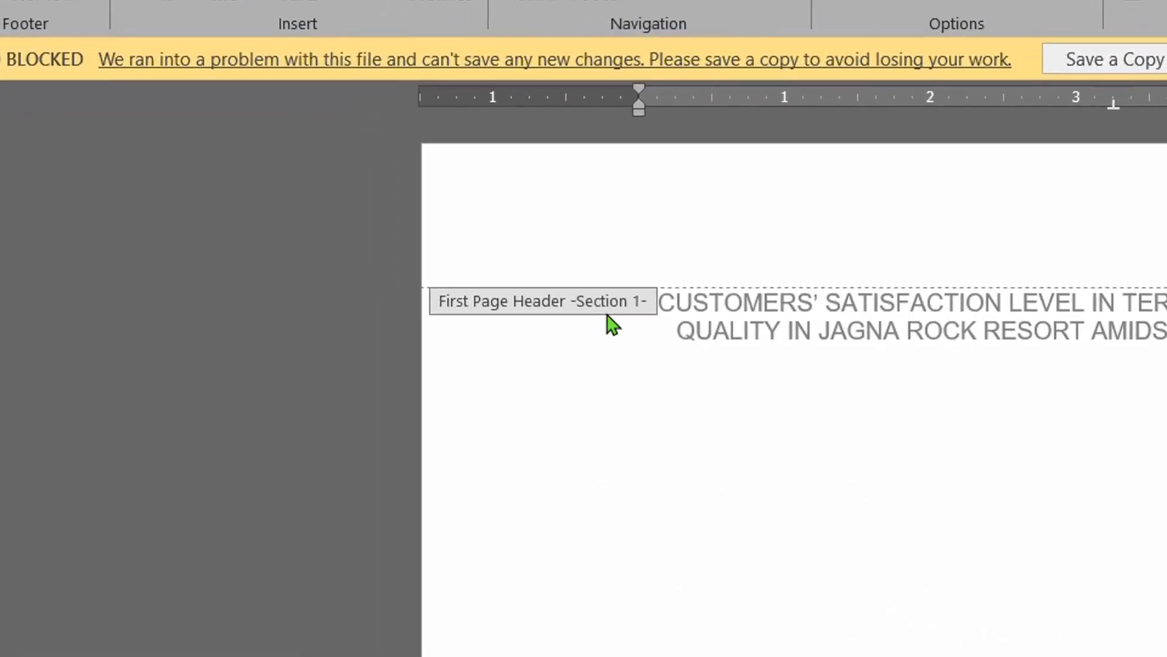
scroll(648, 334, down, 15)
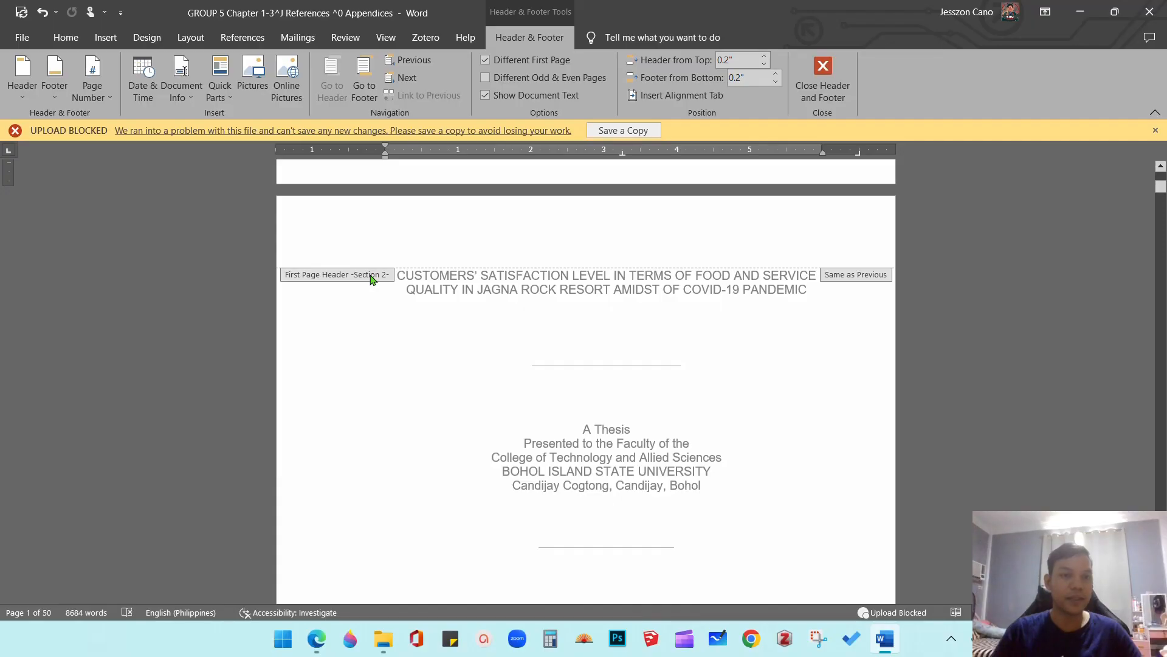
scroll(469, 341, down, 10)
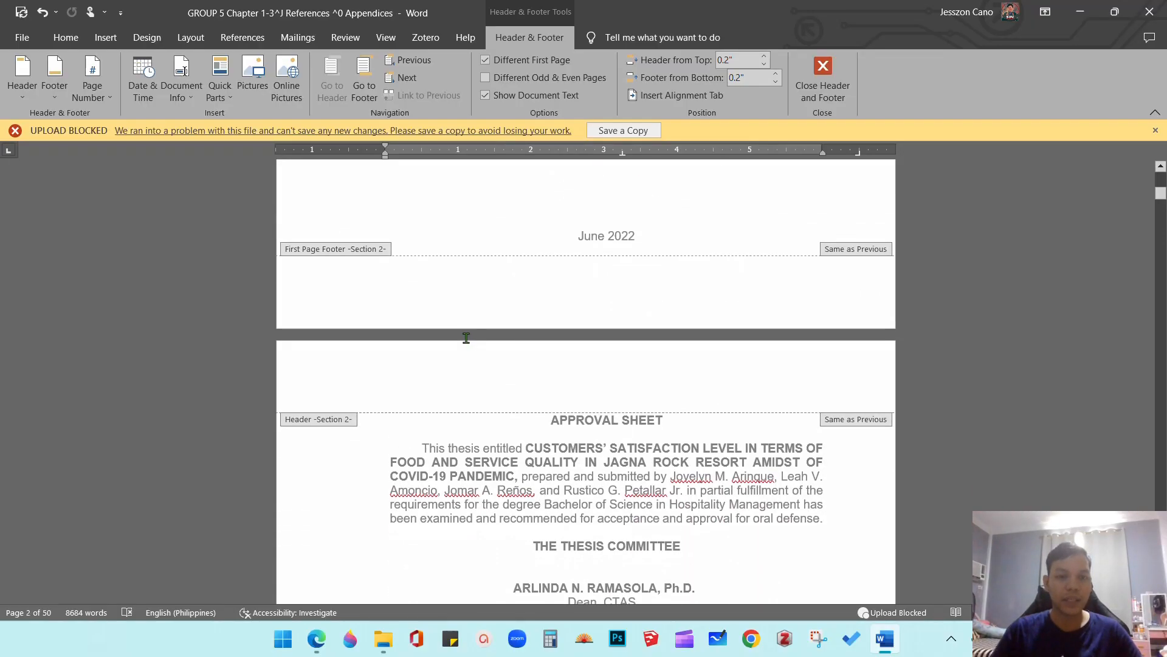
scroll(467, 338, down, 20)
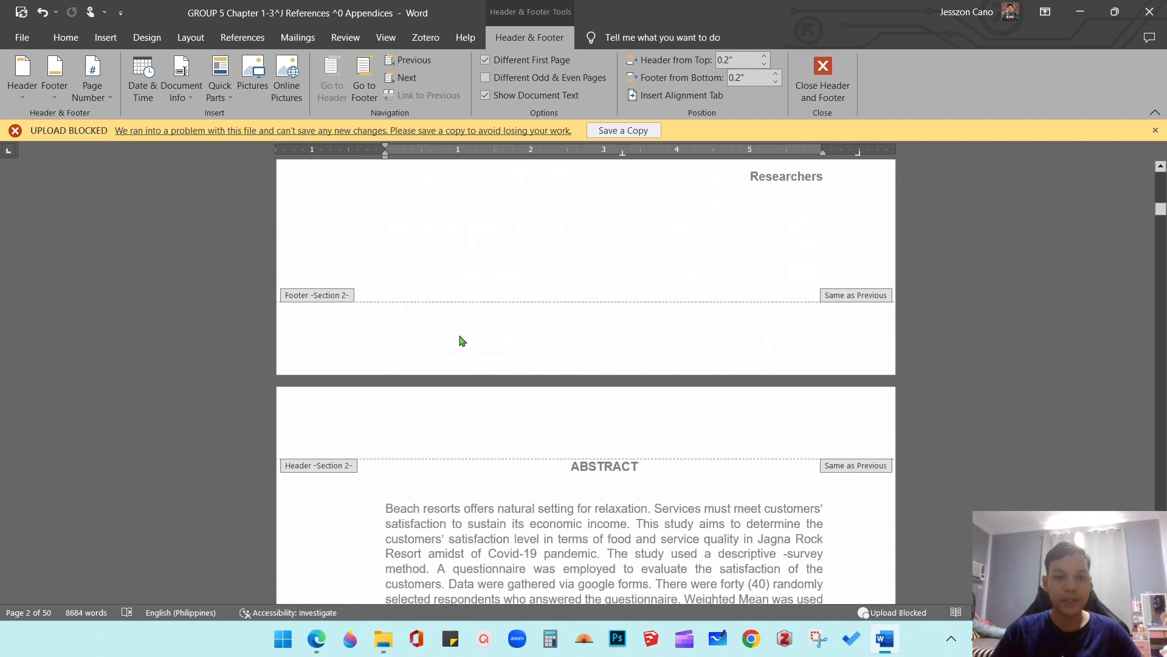
scroll(461, 340, down, 20)
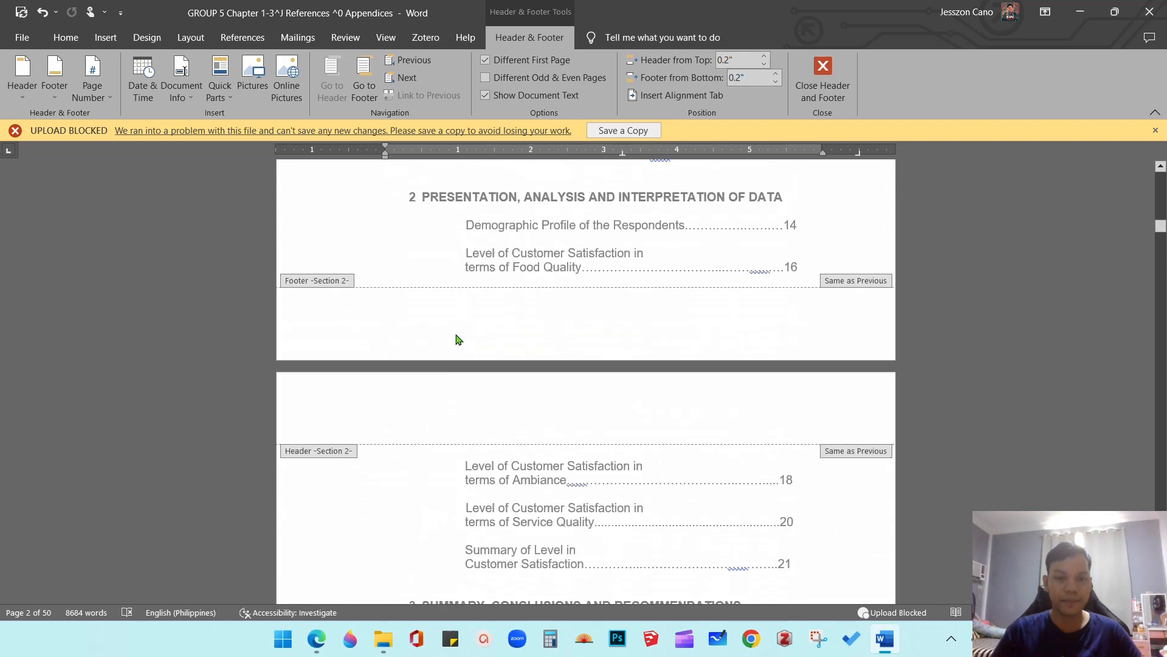
scroll(459, 339, down, 15)
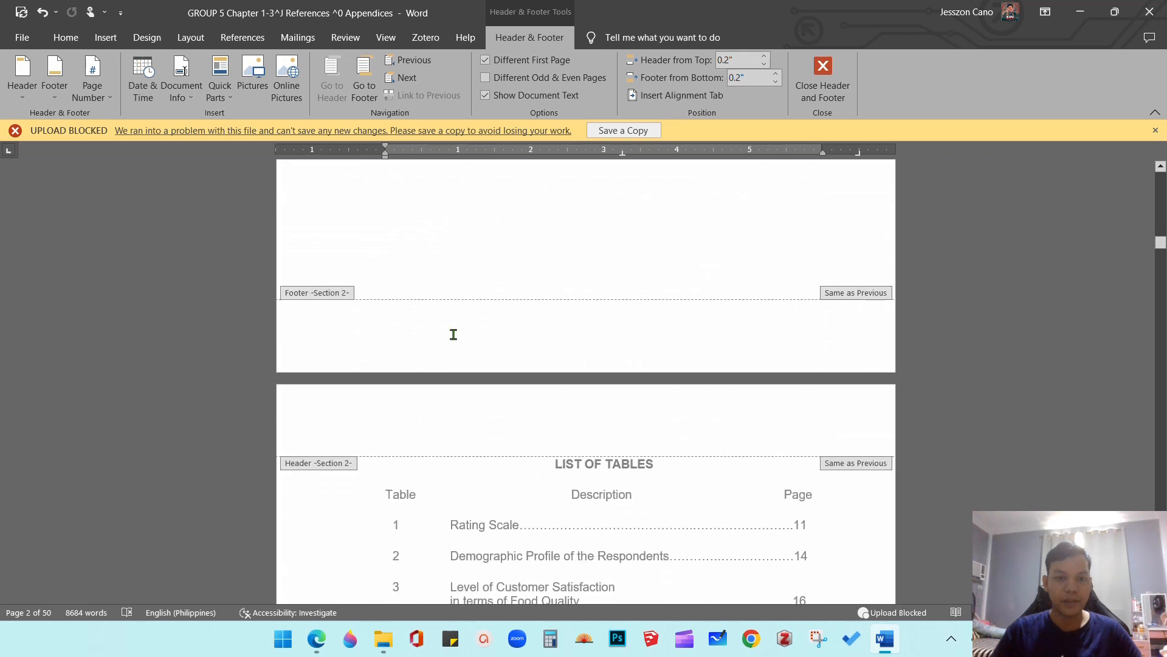
scroll(453, 336, down, 10)
scroll(632, 344, up, 8)
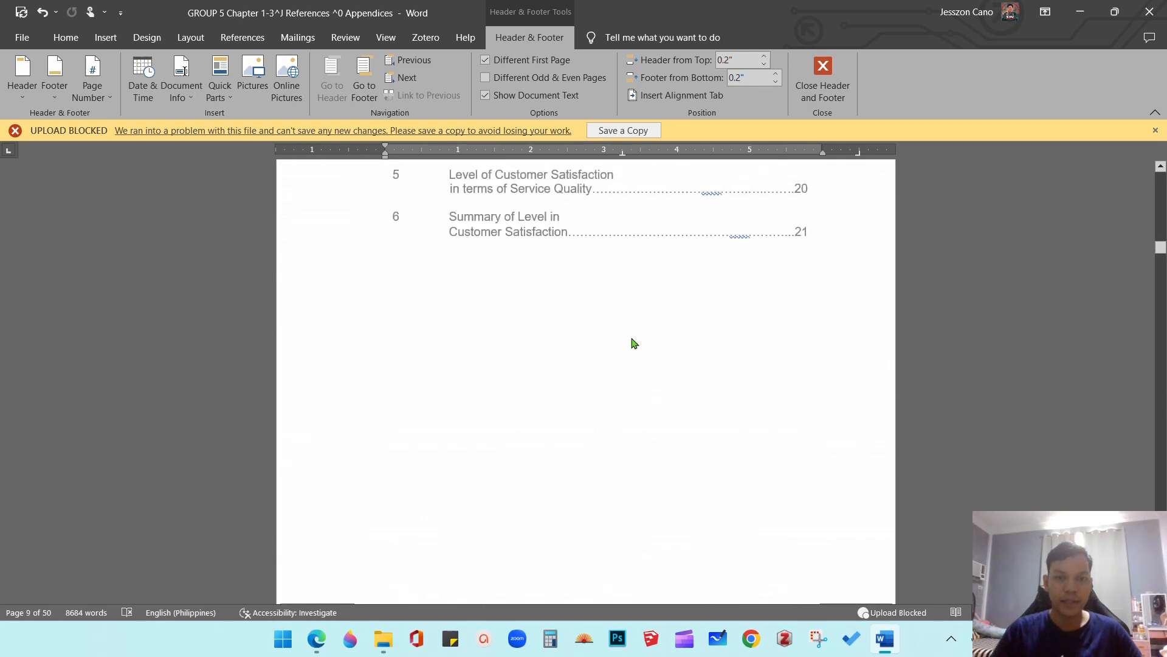
scroll(632, 344, up, 6)
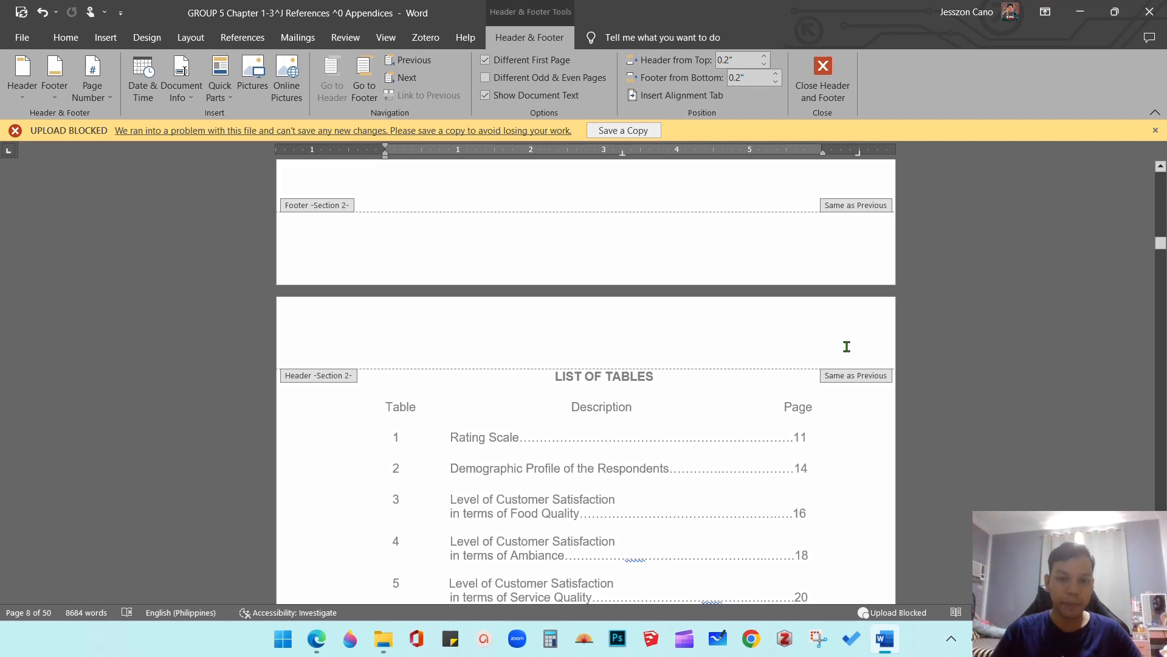
scroll(842, 350, down, 10)
scroll(820, 373, down, 3)
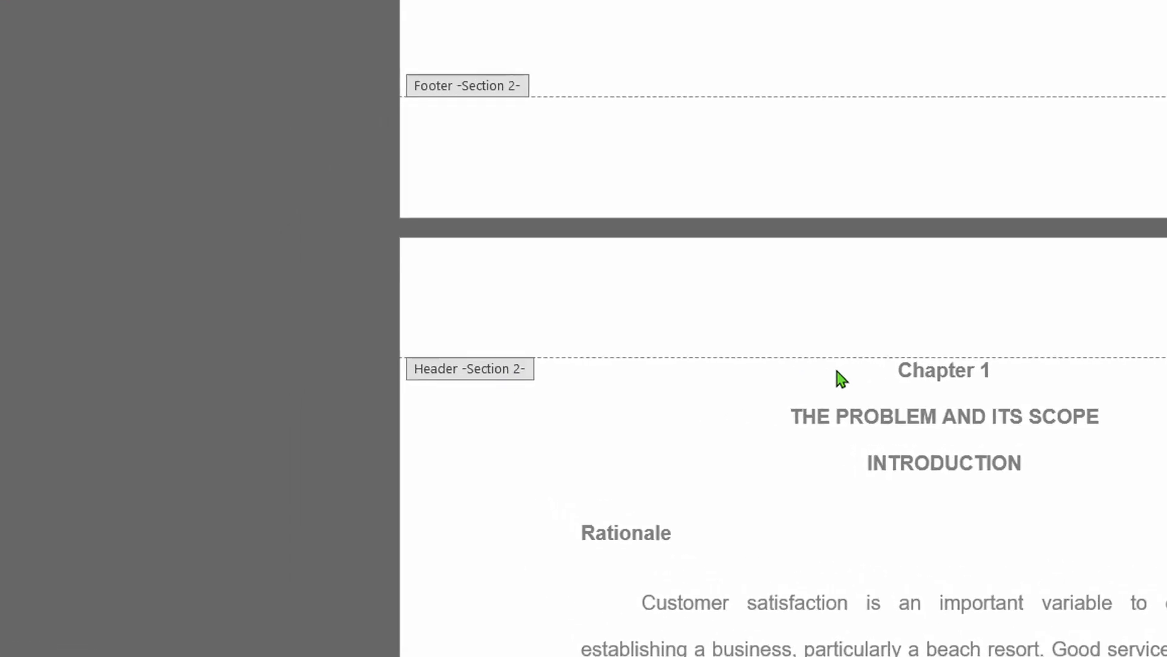
Step: Insert a Next Page section break directly before the Chapter 1 heading, and open that page's header
double_click(797, 378)
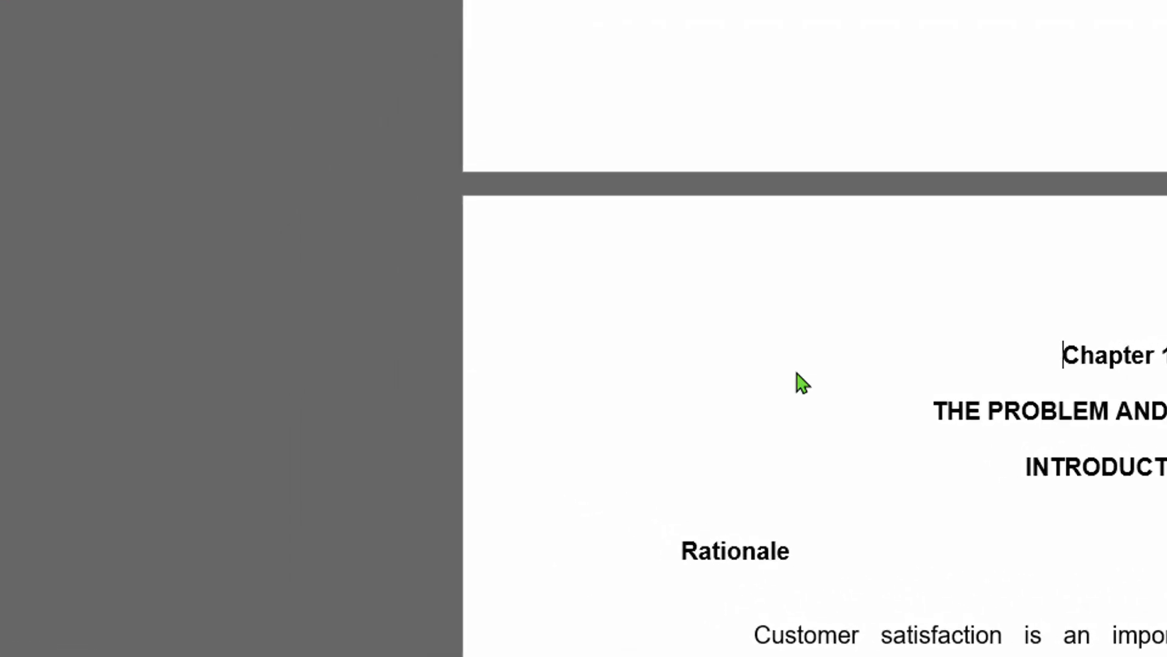
click(1066, 358)
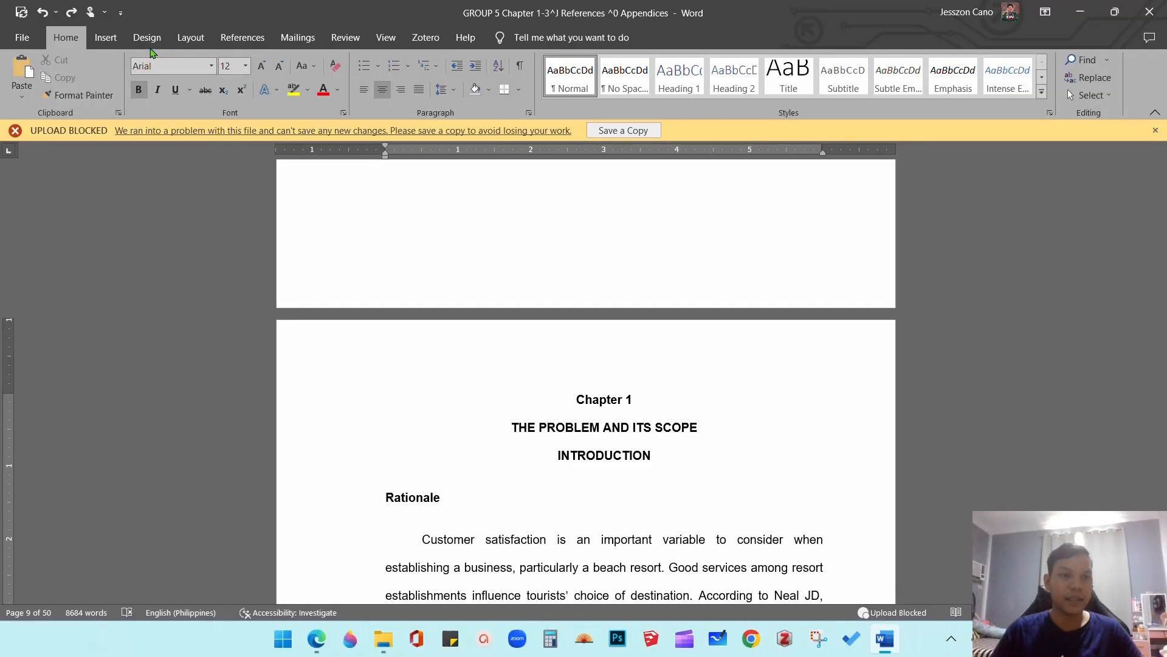
click(192, 38)
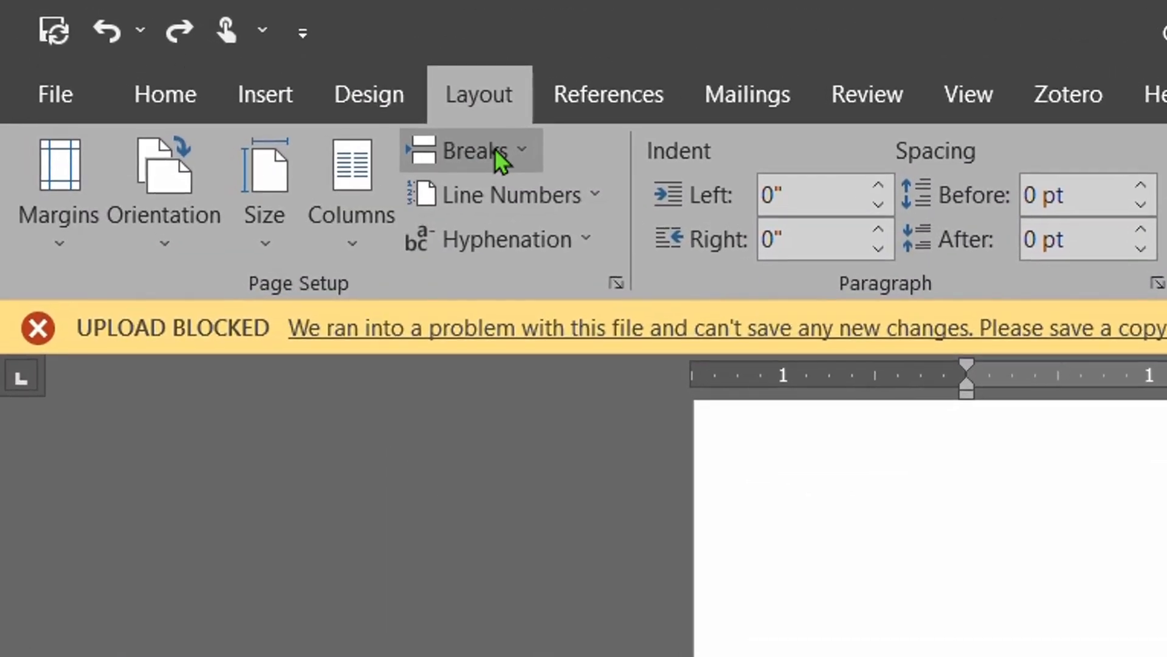
click(208, 63)
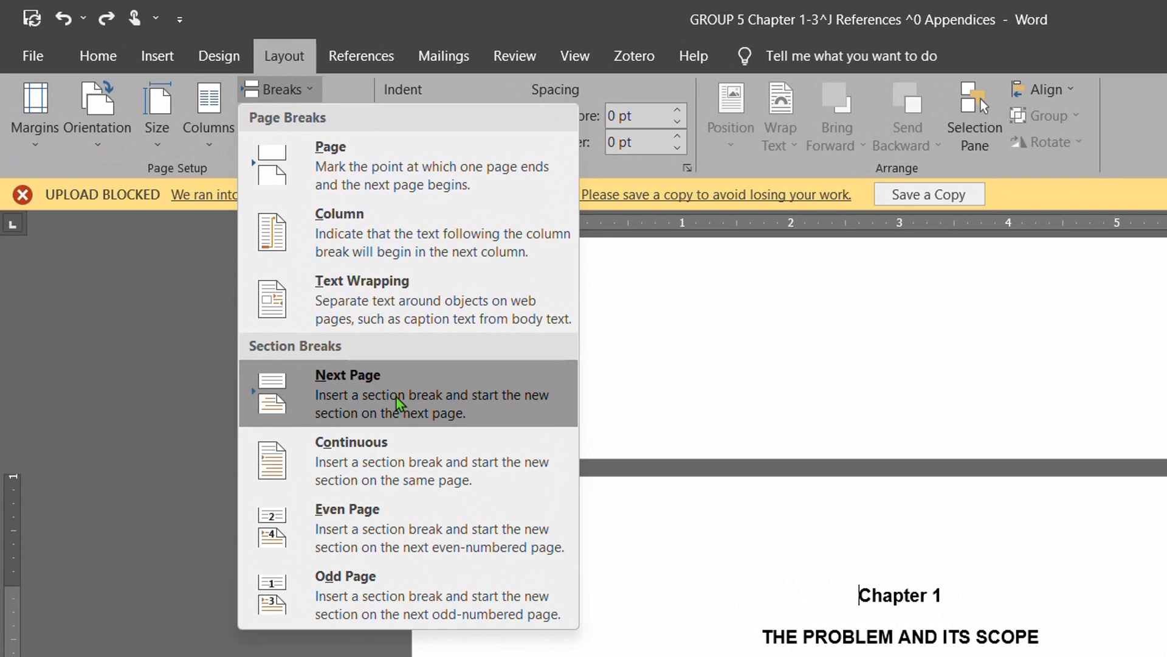
click(399, 403)
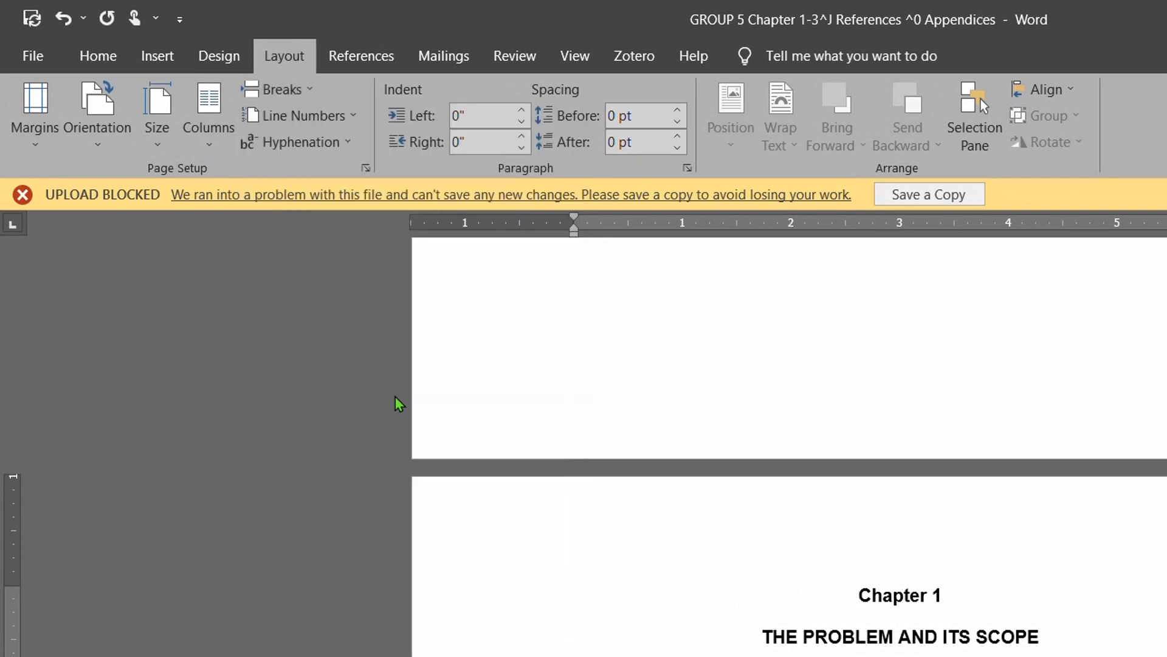
double_click(754, 537)
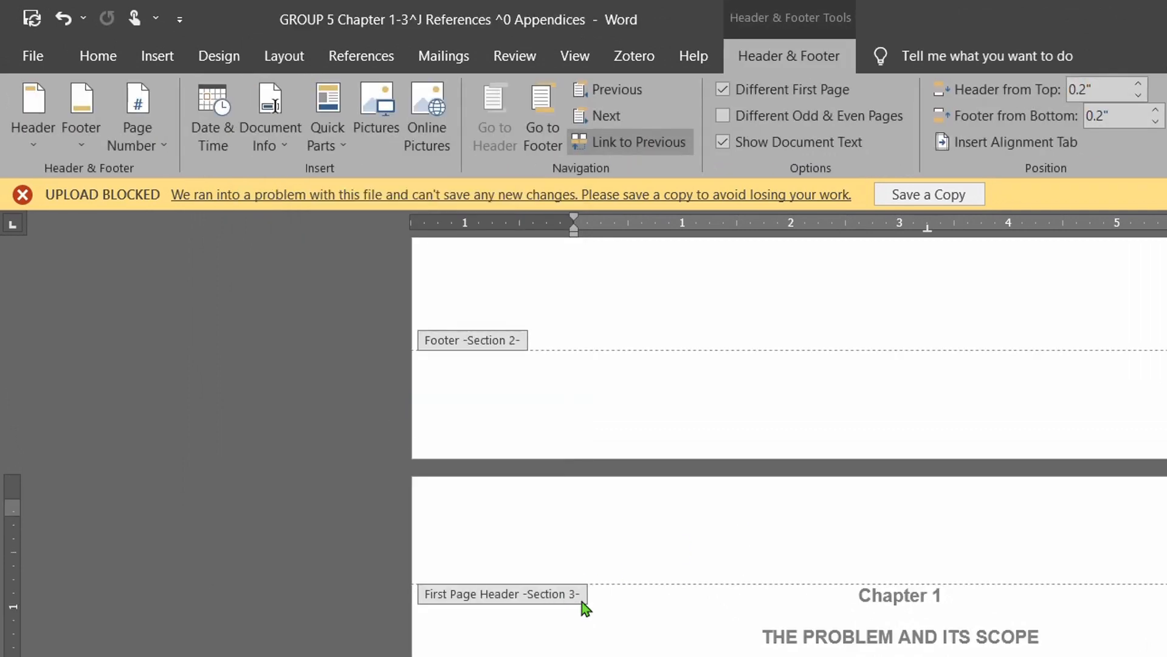
Step: Review the header and footer section labels from the cover page through the preliminary pages to the Chapter 1 page
scroll(560, 602, up, 10)
scroll(478, 534, up, 2)
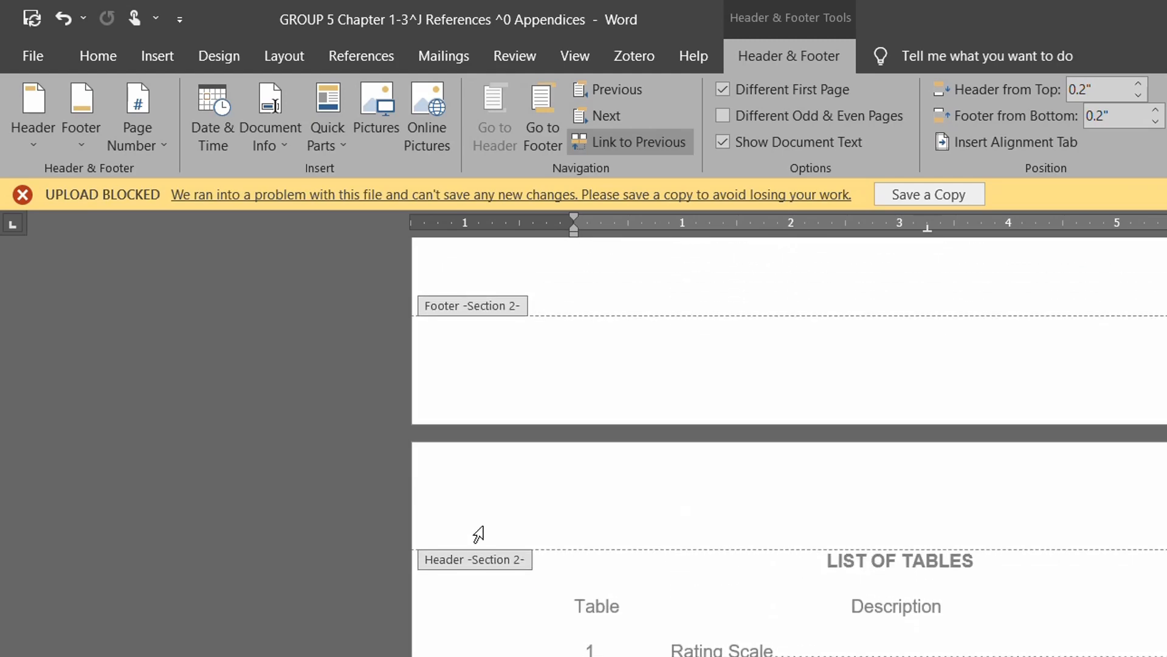
scroll(928, 602, up, 5)
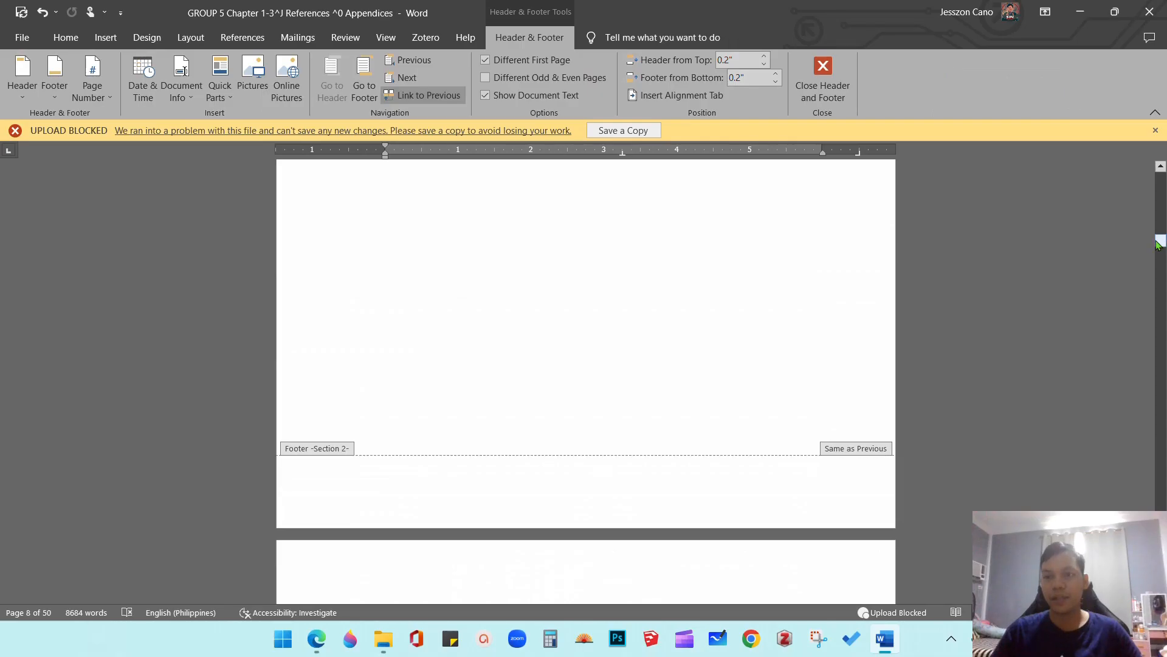
drag(1162, 243, 1162, 169)
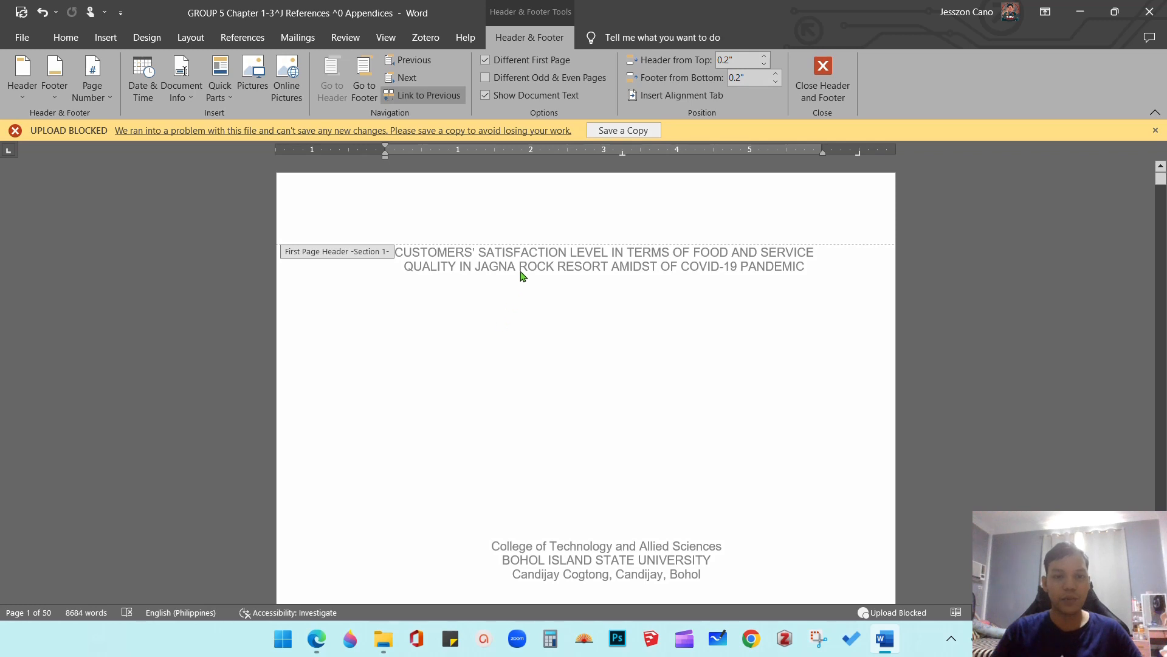
scroll(555, 334, down, 8)
scroll(560, 339, up, 8)
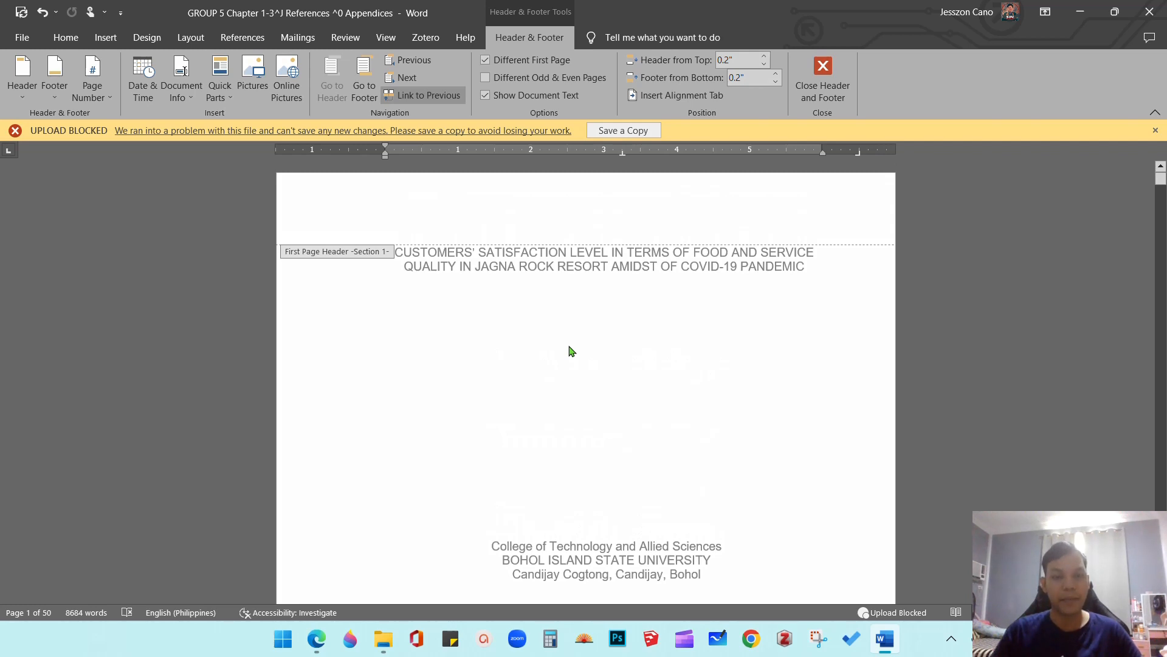
scroll(572, 351, down, 2)
scroll(572, 351, up, 2)
scroll(572, 353, down, 8)
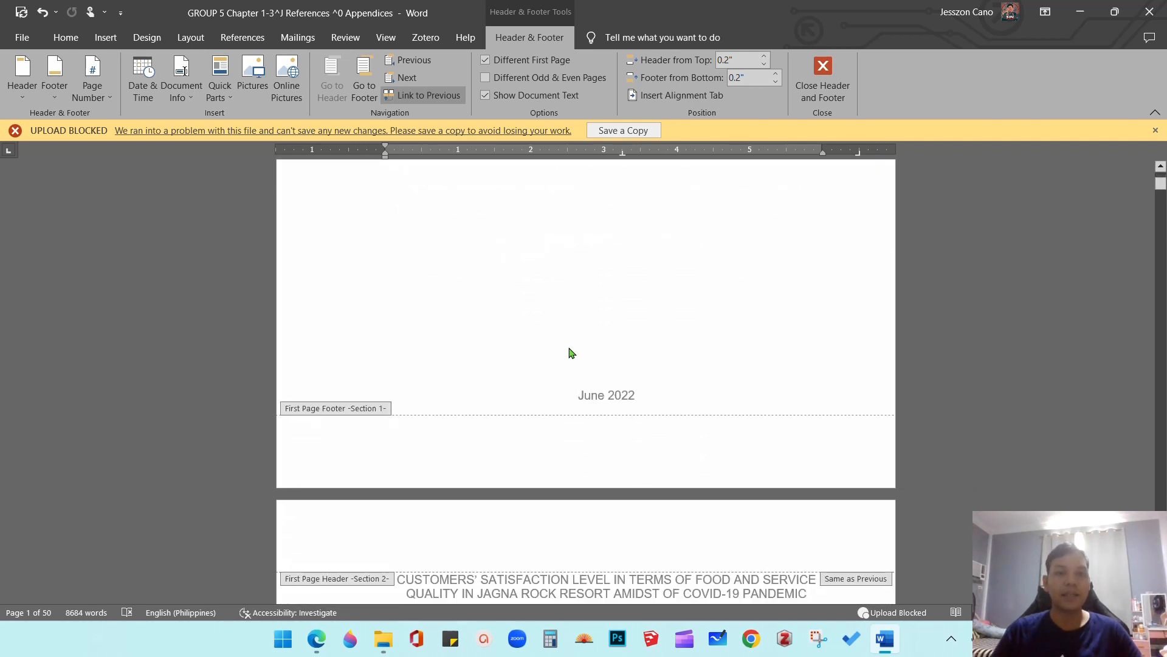
scroll(572, 353, down, 4)
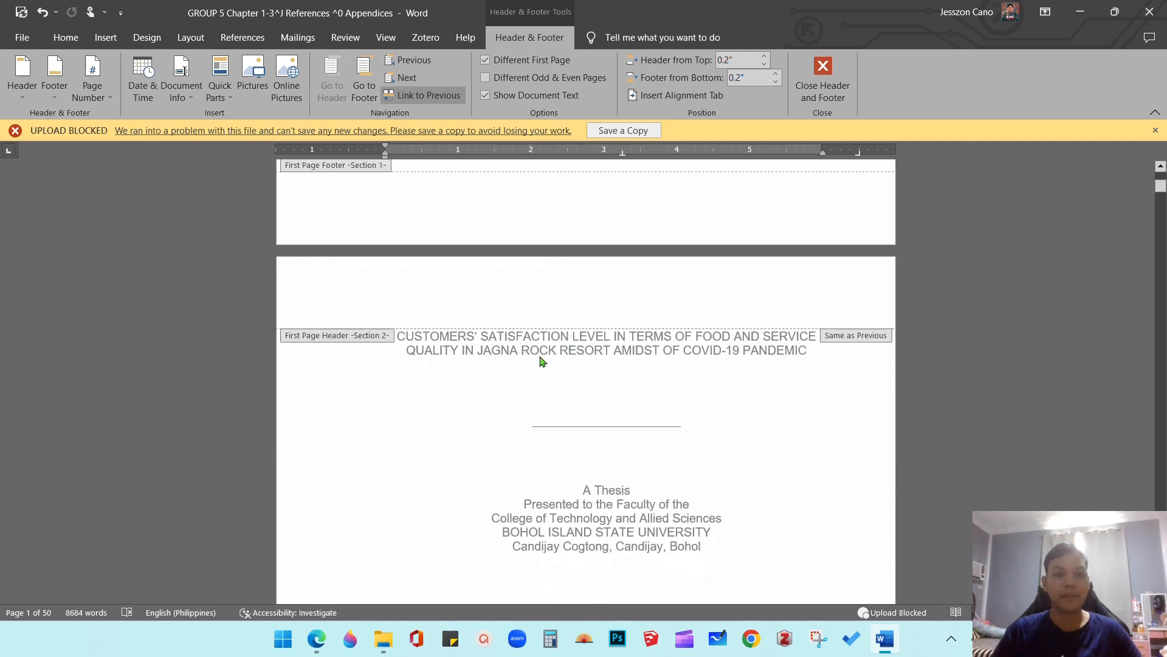
scroll(542, 361, down, 1)
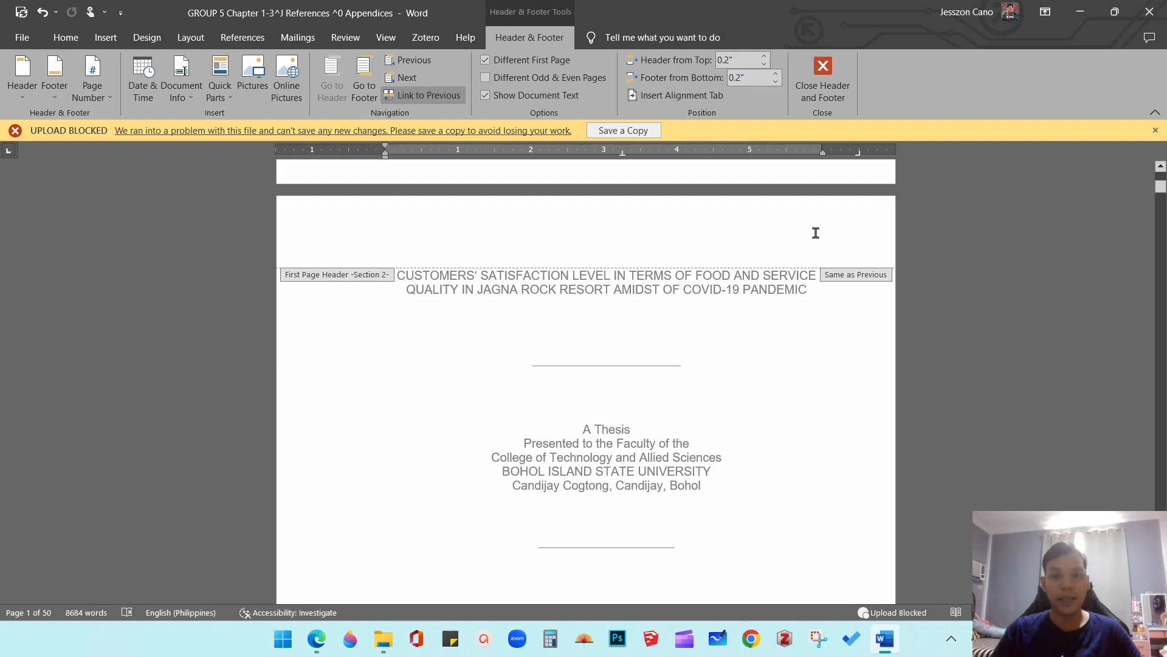
scroll(698, 386, down, 10)
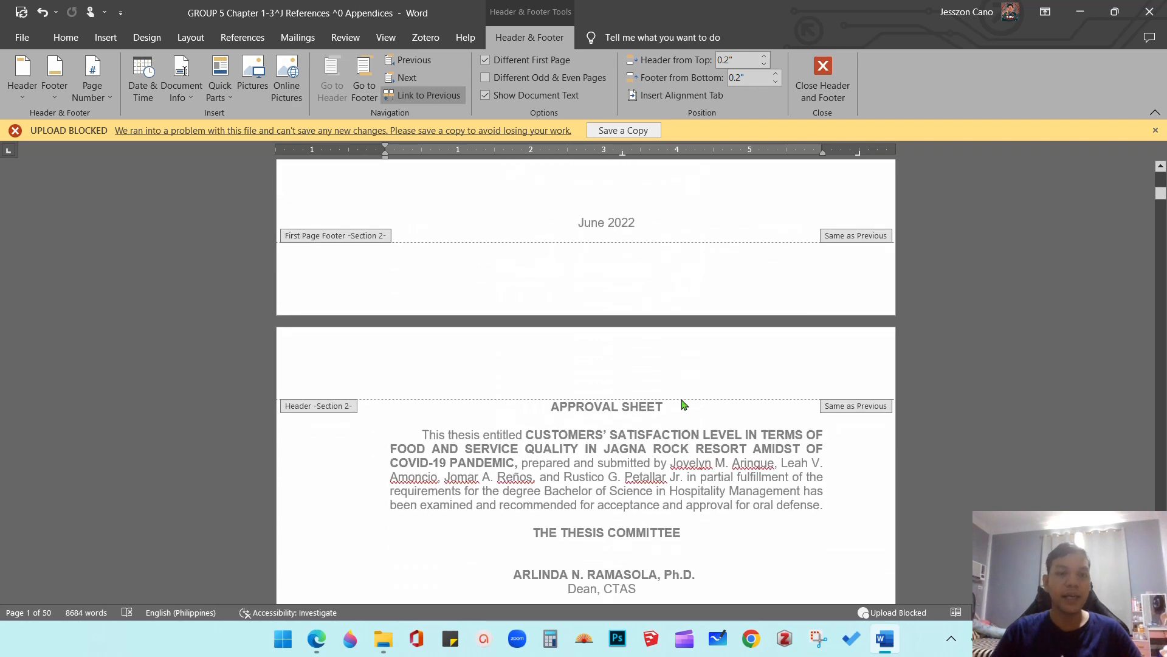
scroll(665, 401, down, 18)
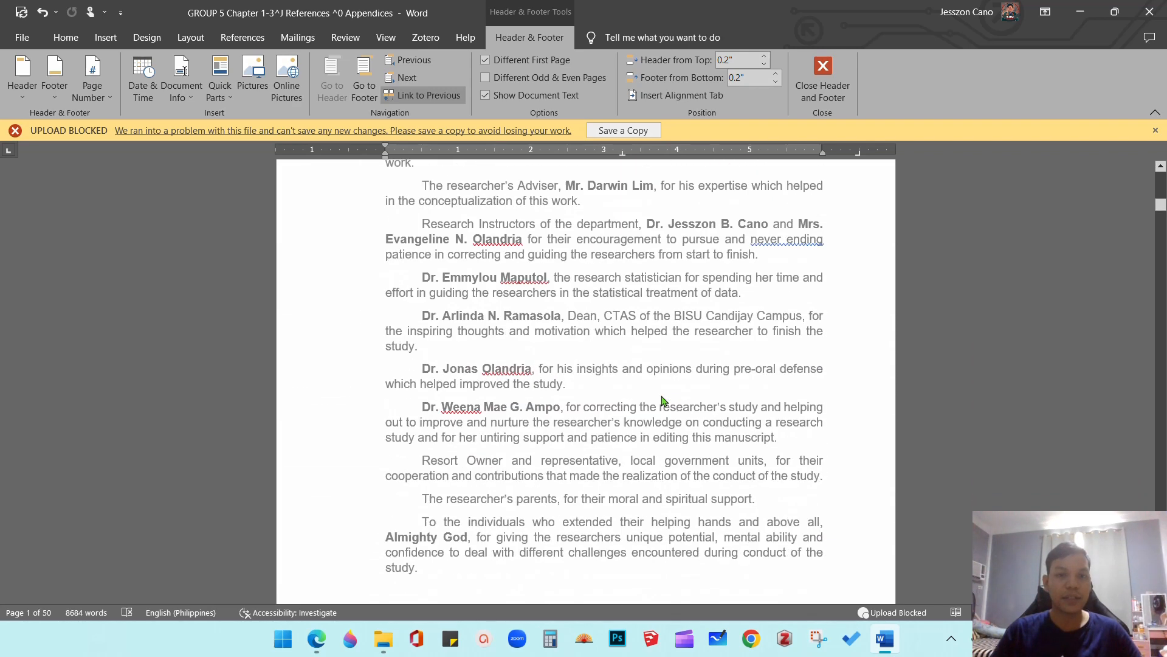
scroll(661, 398, down, 15)
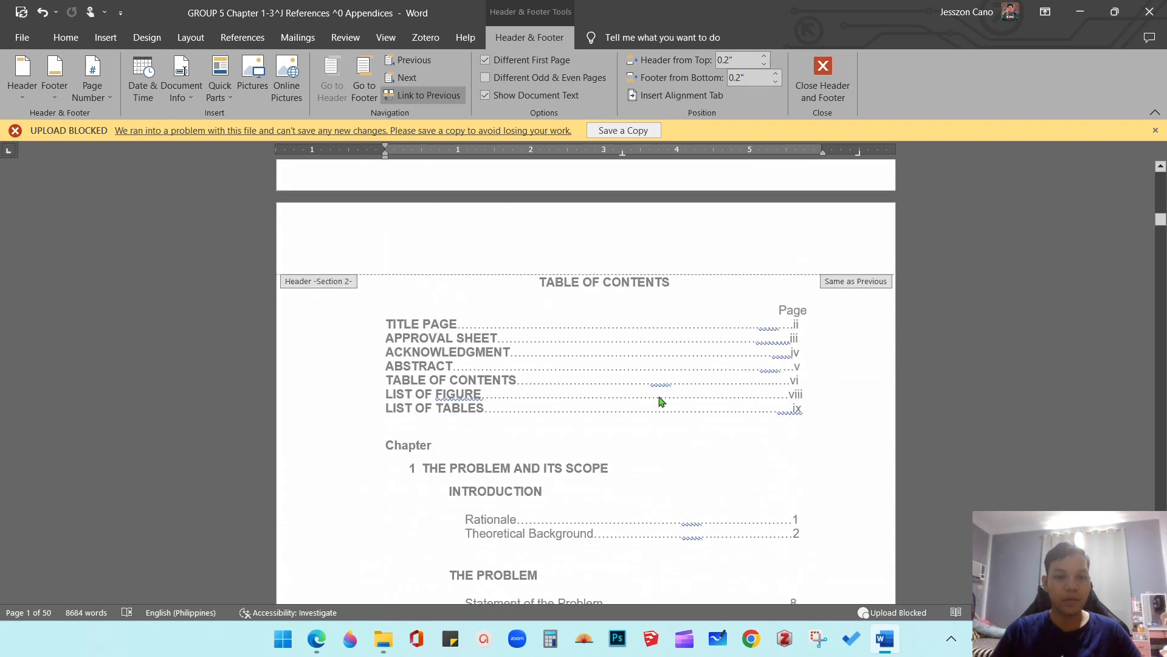
scroll(661, 401, down, 15)
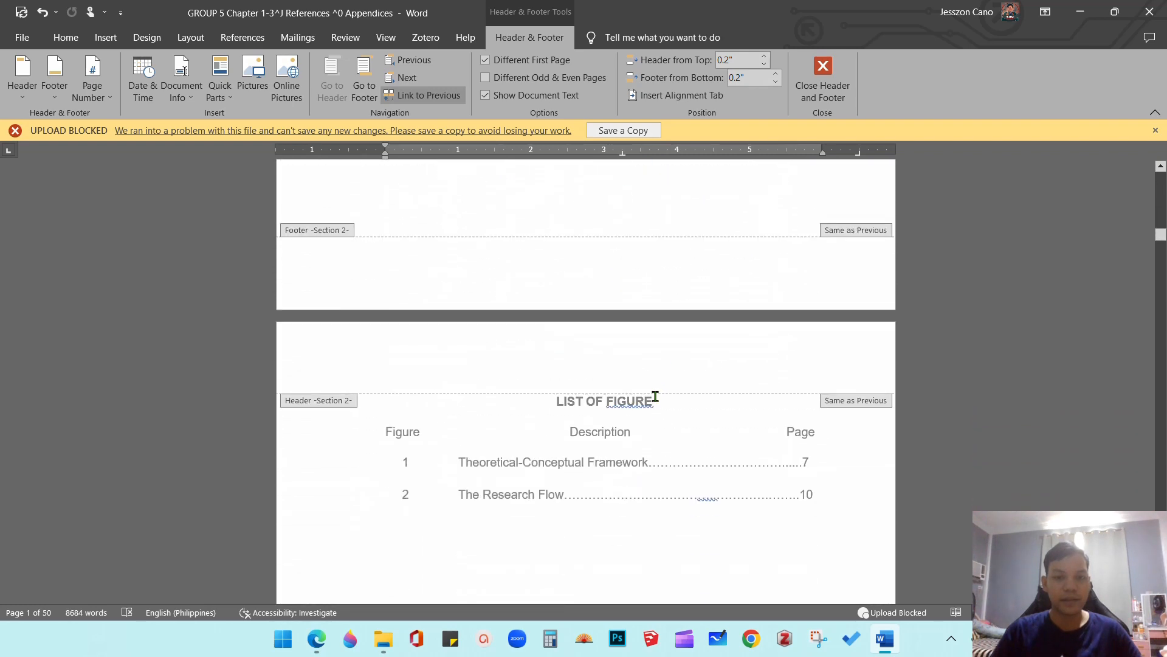
scroll(655, 397, down, 15)
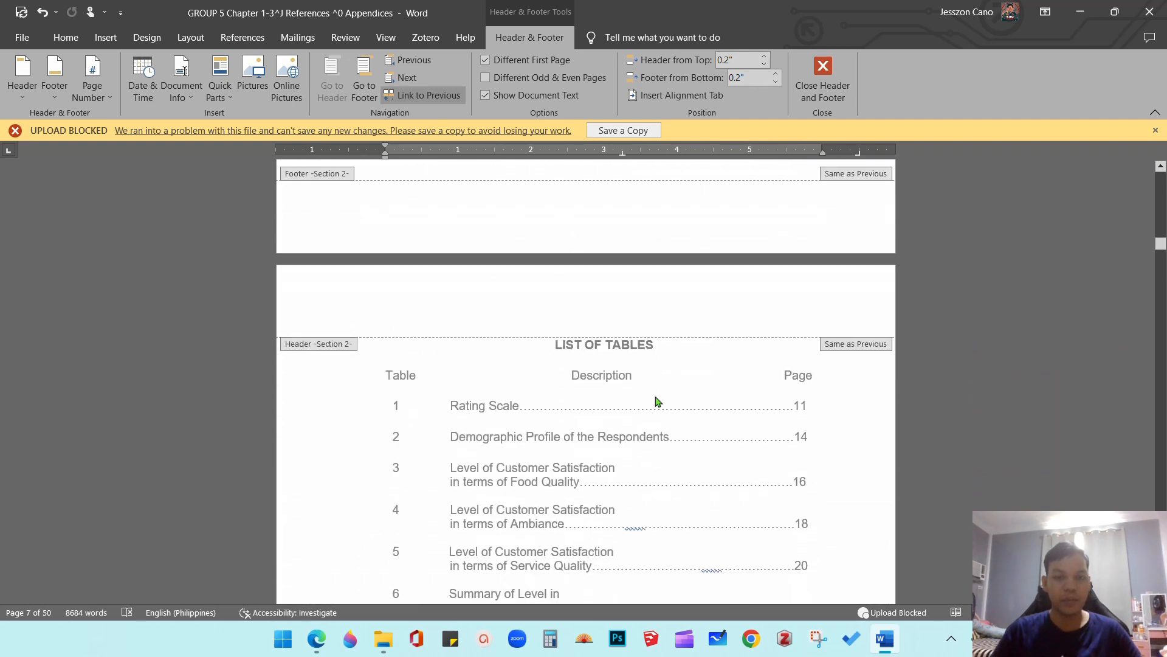
scroll(658, 401, down, 4)
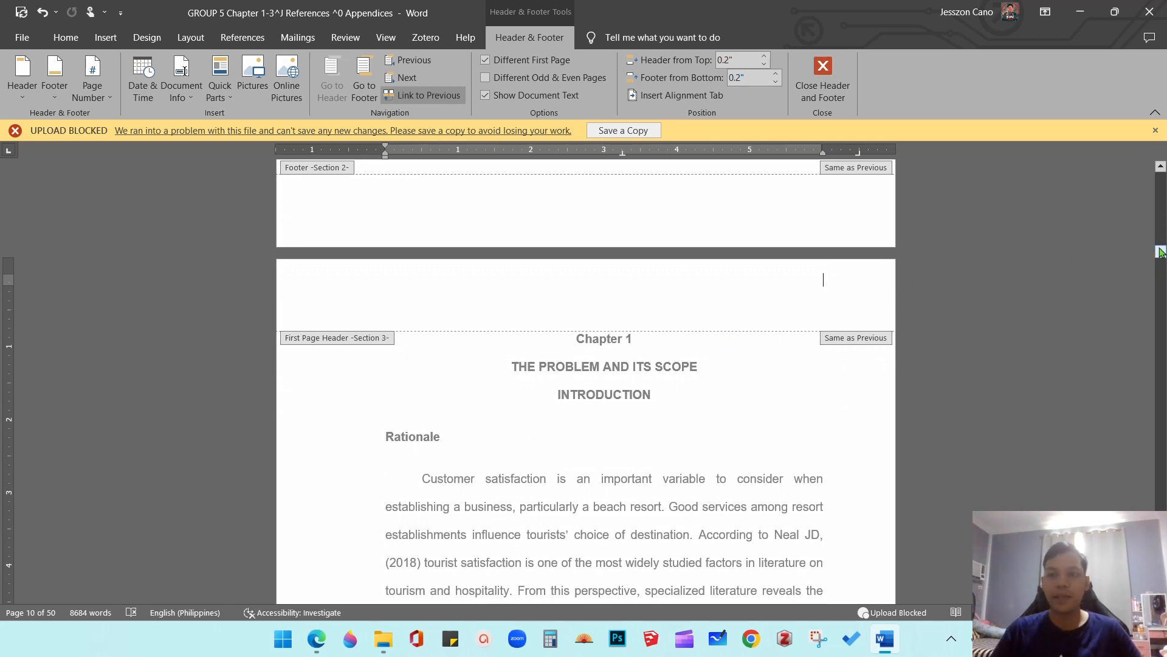
Step: Check the header areas of the cover page and the title page, continuing down to the Approval Sheet
drag(1160, 251, 1160, 177)
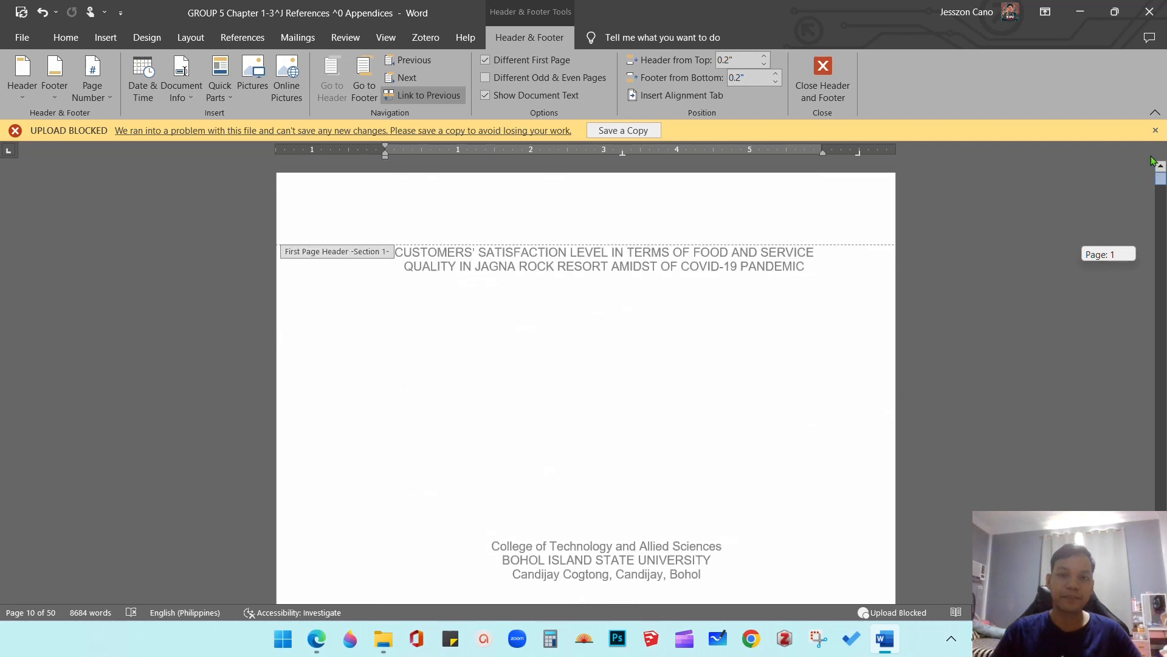
click(740, 217)
scroll(758, 305, down, 10)
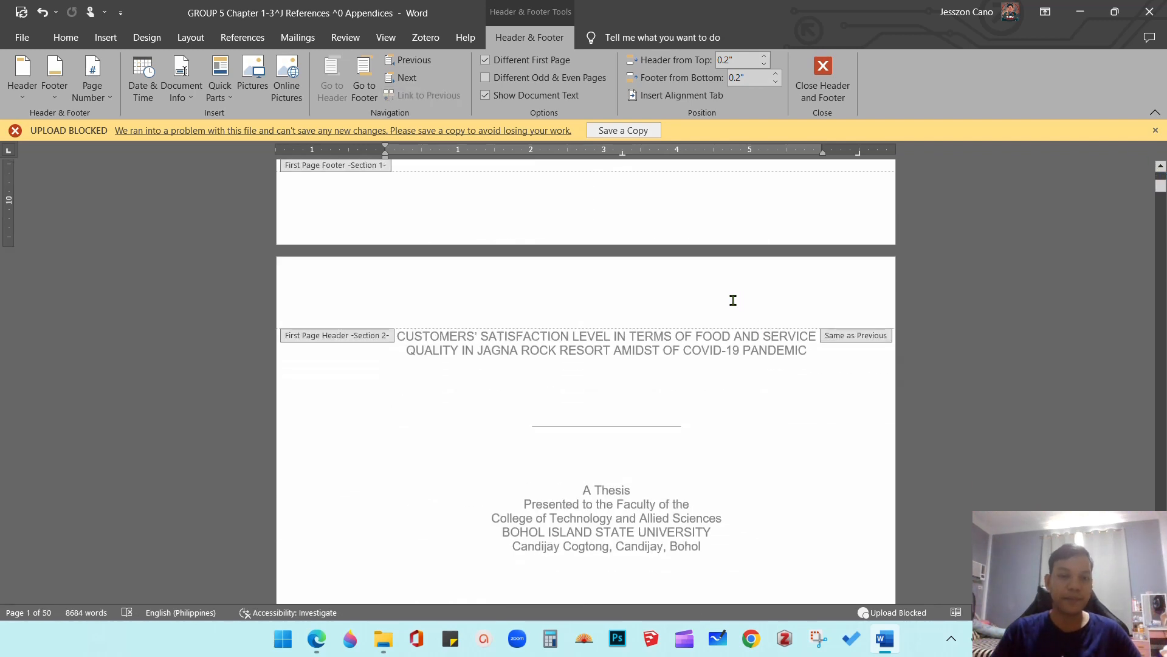
click(734, 300)
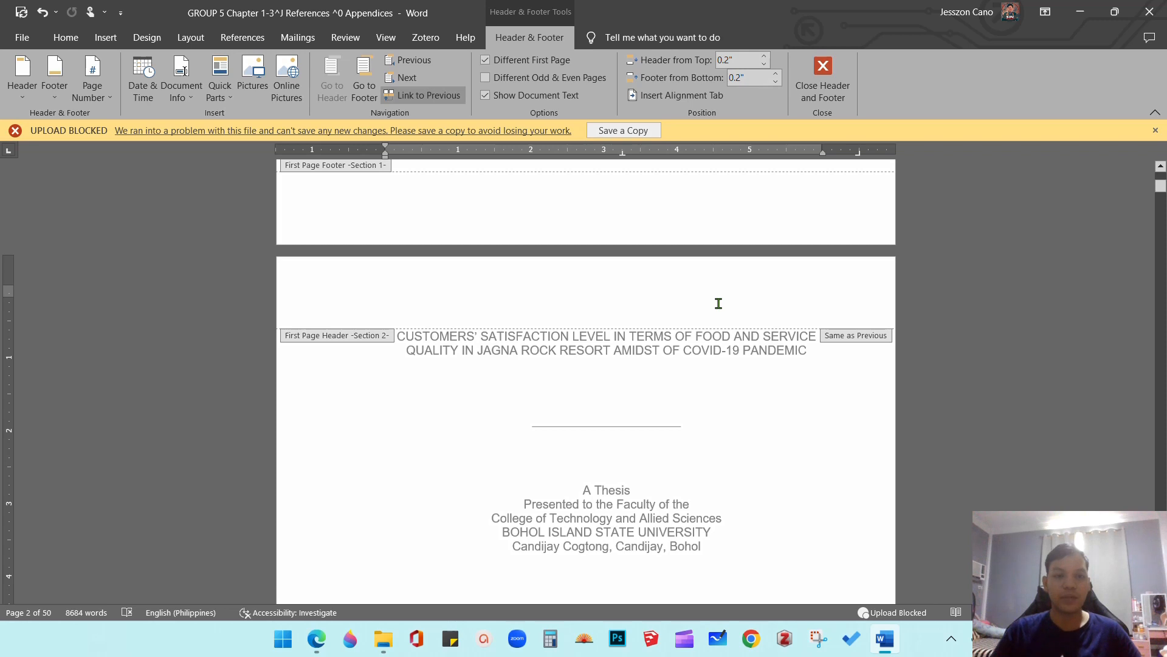
scroll(718, 303, down, 3)
scroll(719, 305, up, 4)
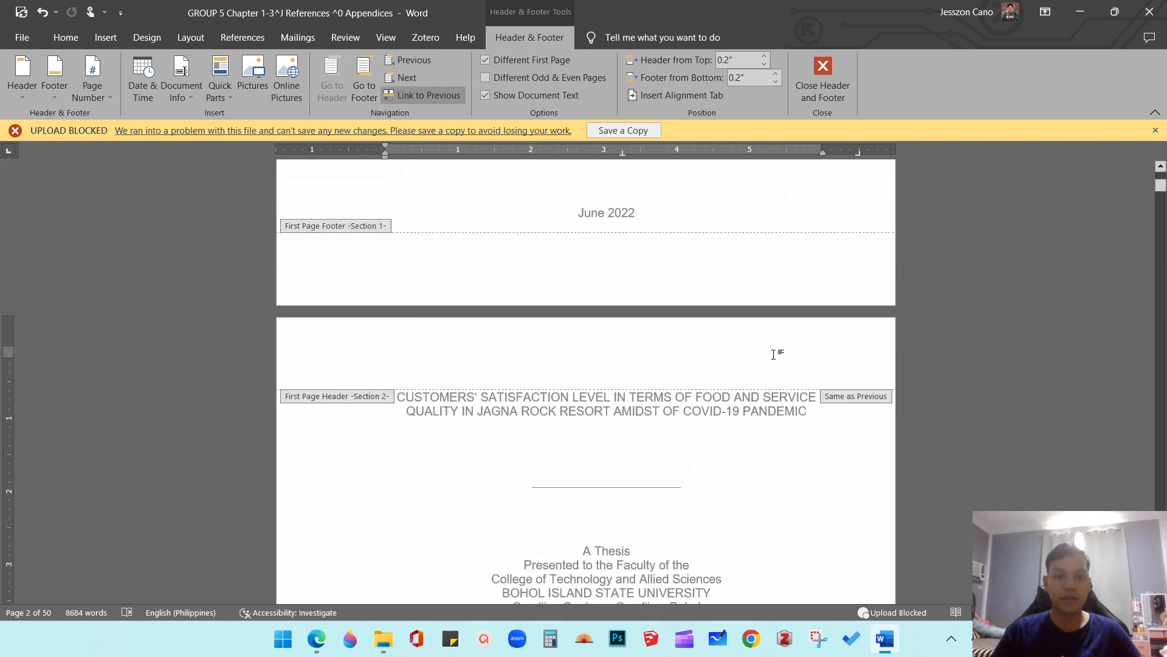
scroll(774, 411, down, 10)
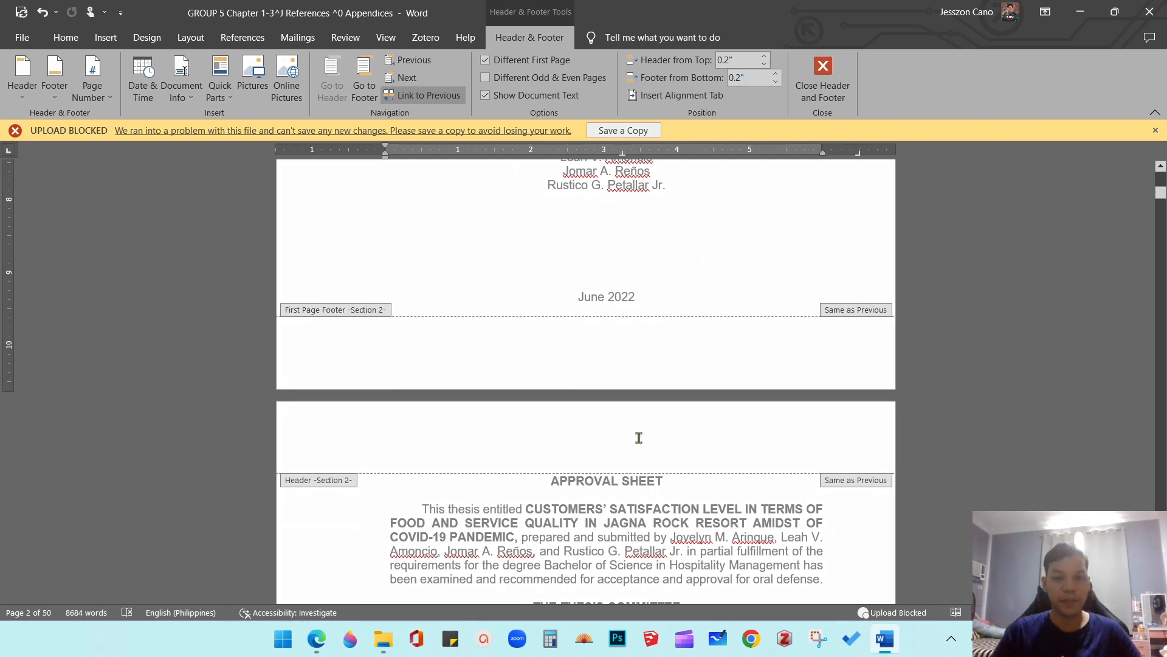
Step: From the Approval Sheet header, set the page number format to i, ii, iii, with numbering starting at i
click(569, 438)
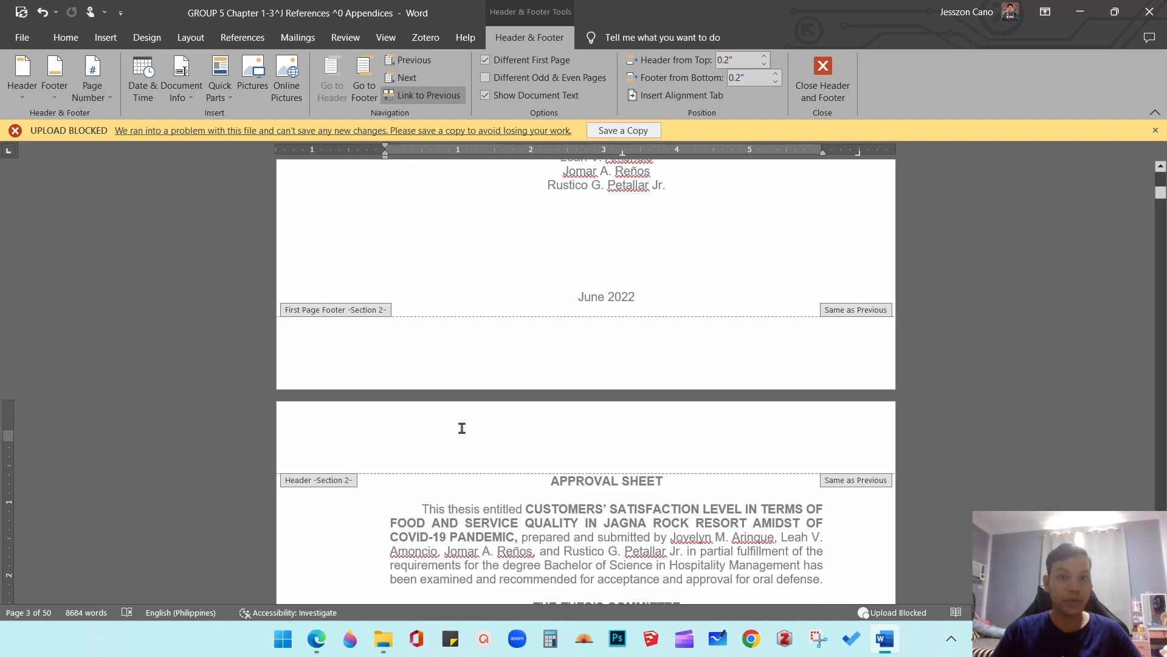
scroll(460, 425, down, 3)
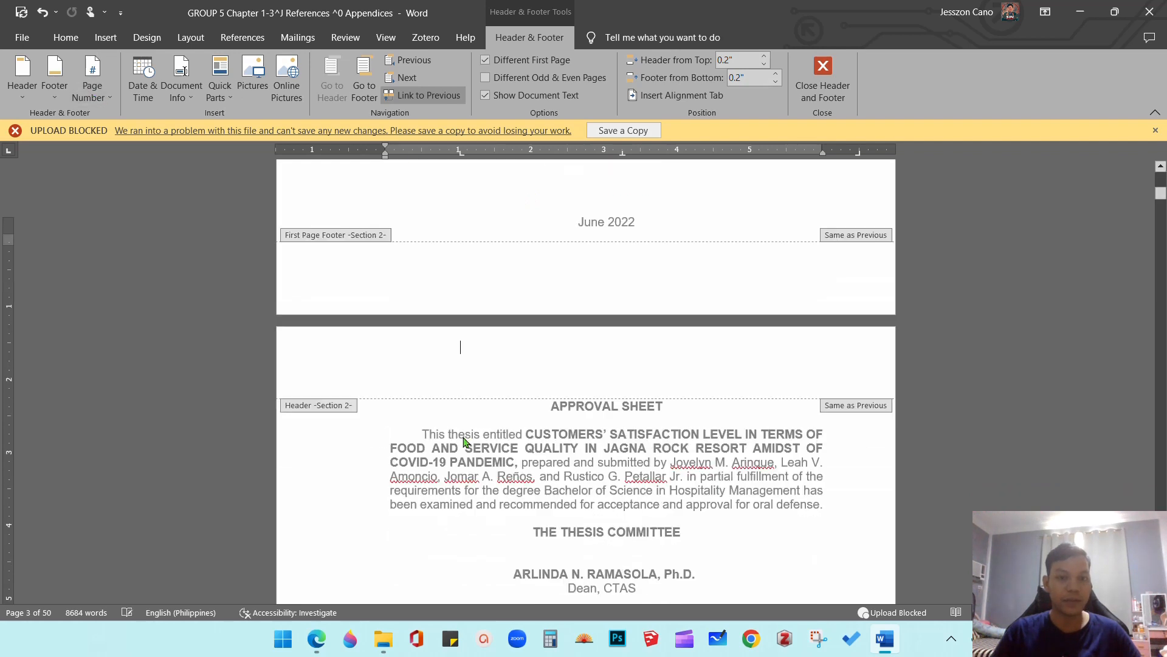
double_click(459, 429)
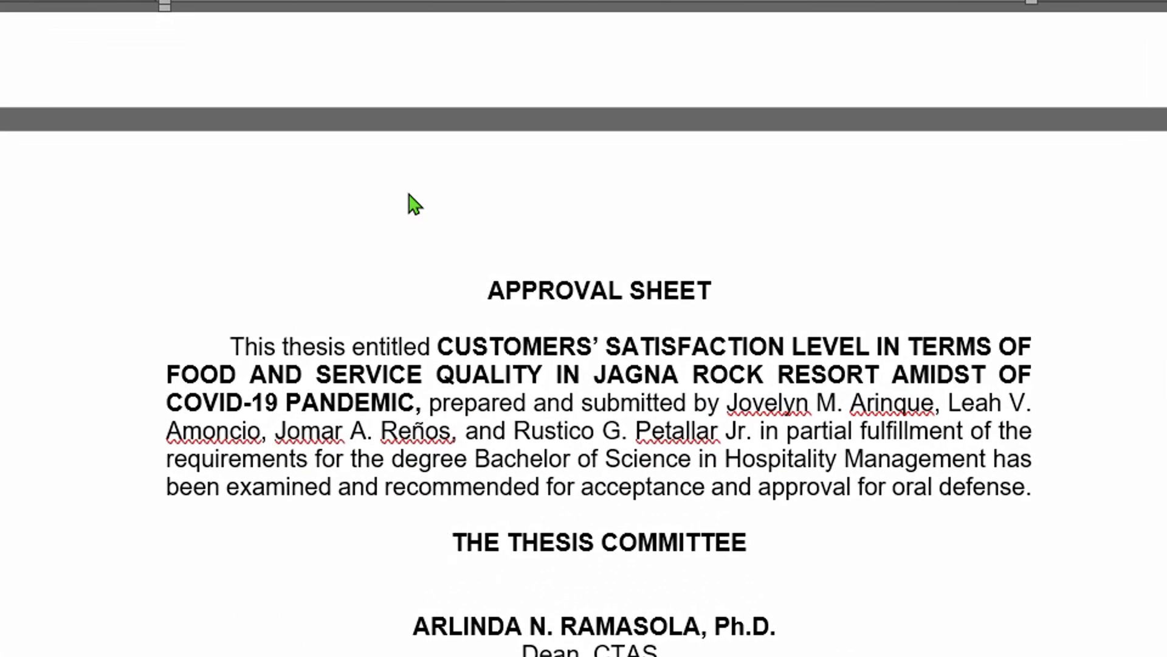
double_click(414, 203)
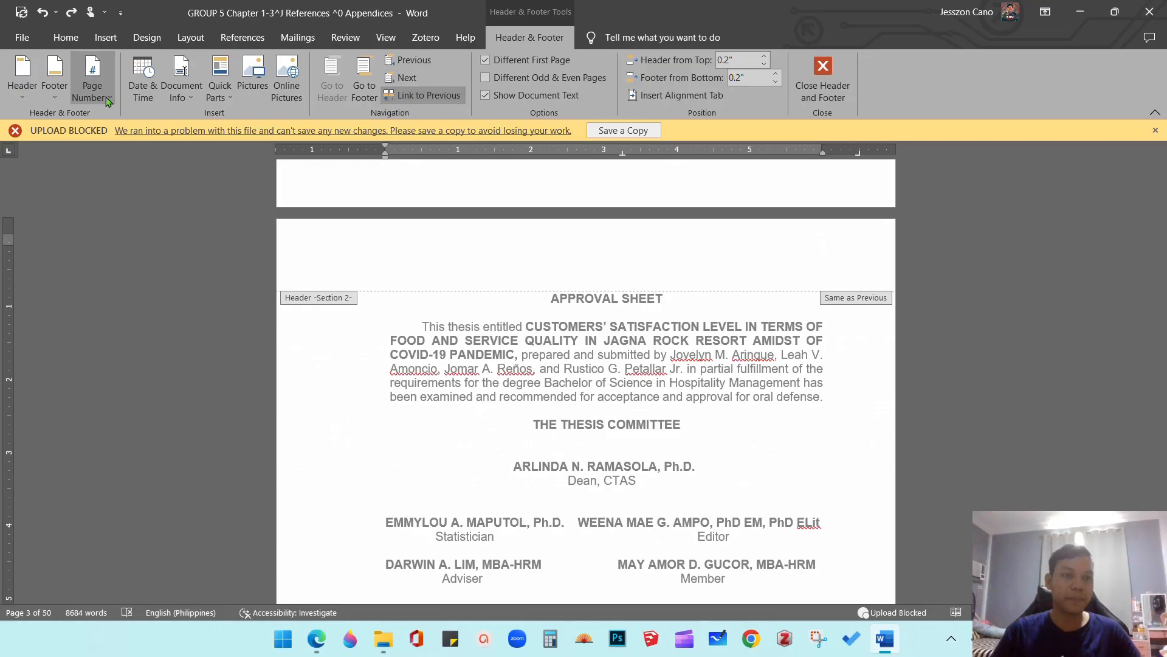
click(105, 97)
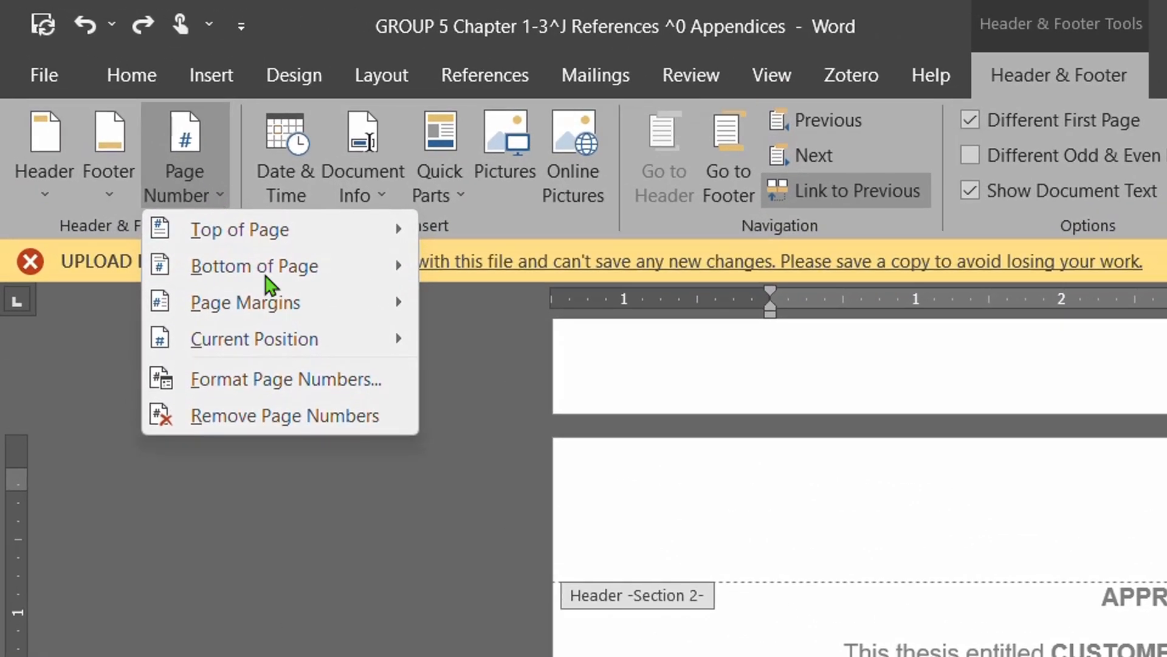
click(385, 376)
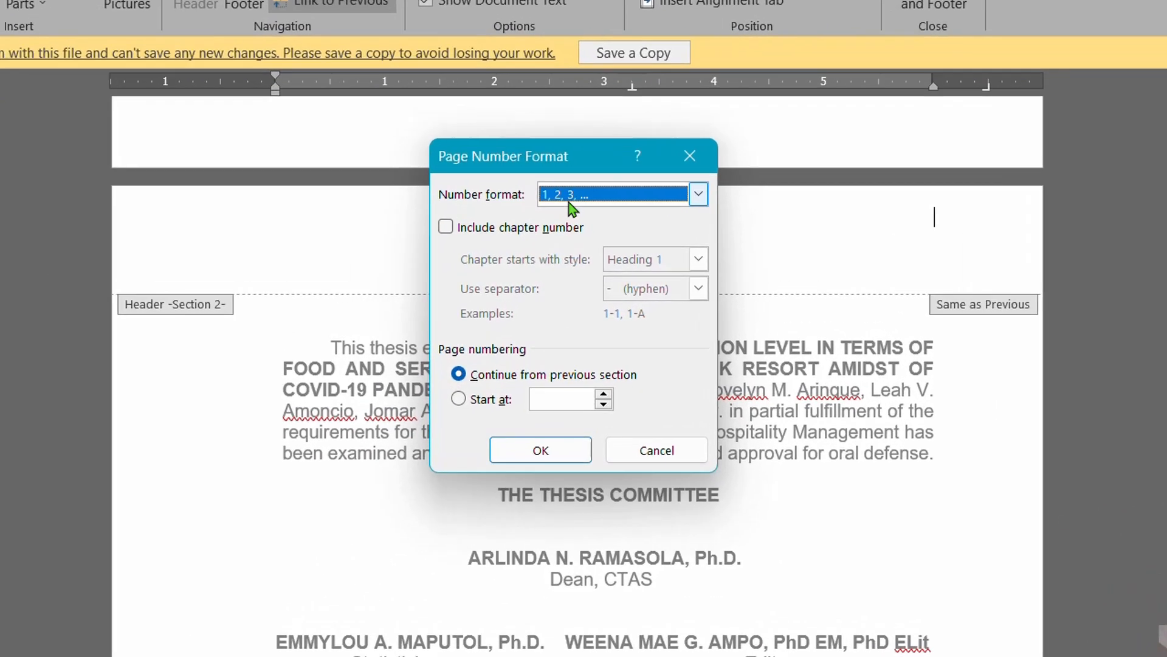
click(578, 226)
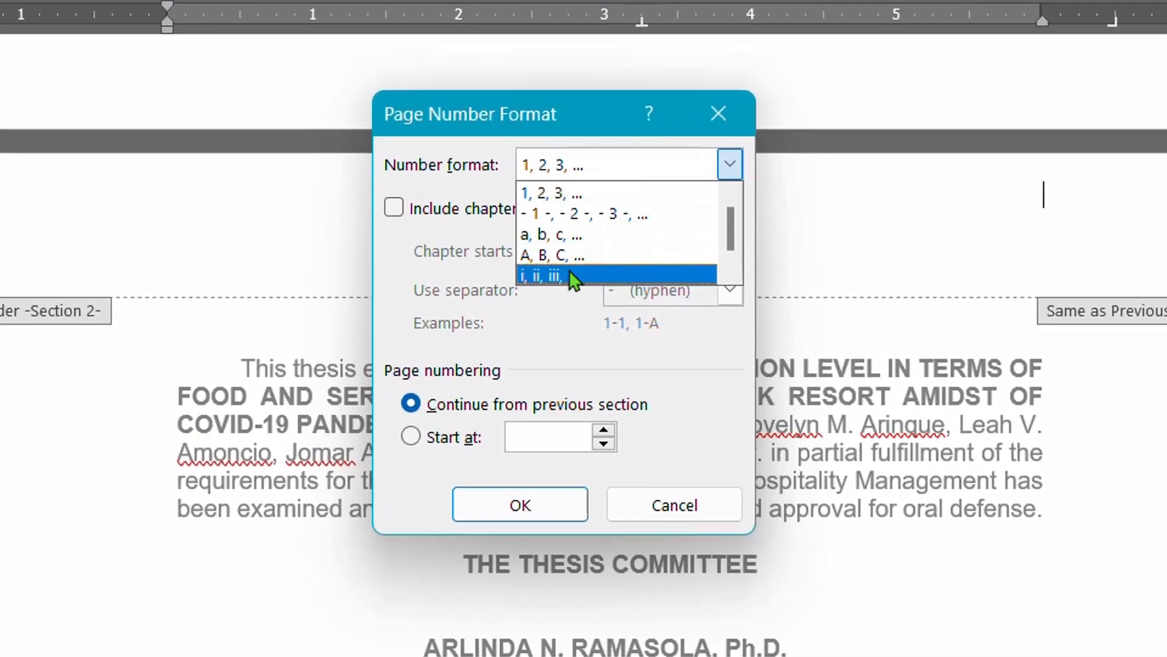
click(550, 277)
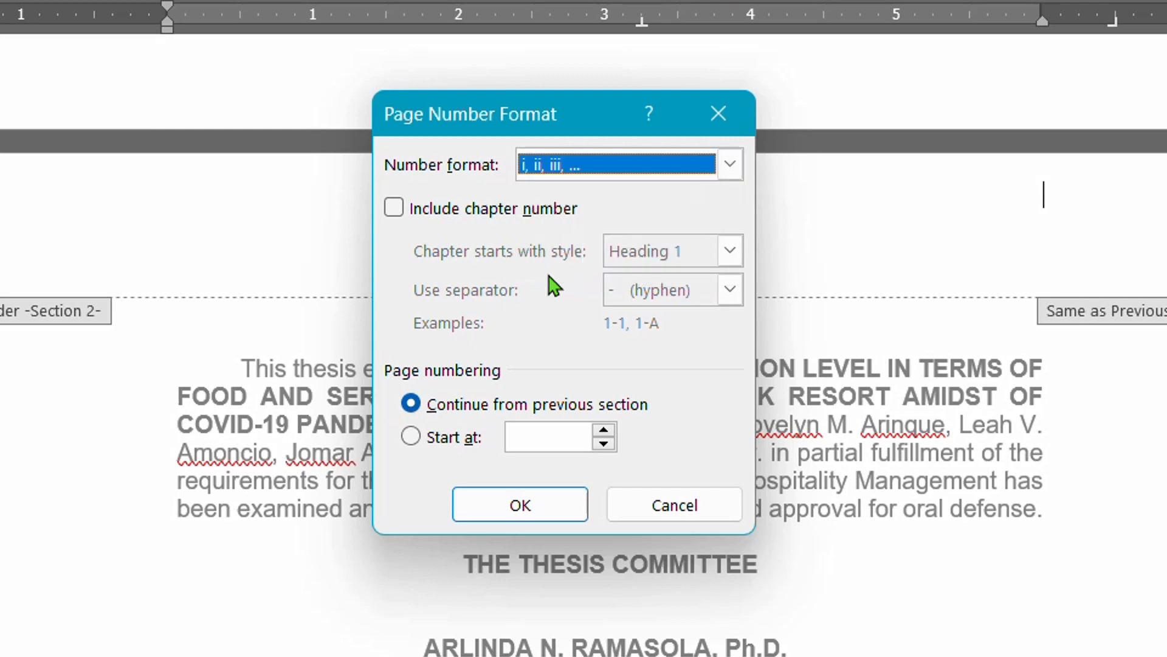
click(603, 429)
click(529, 445)
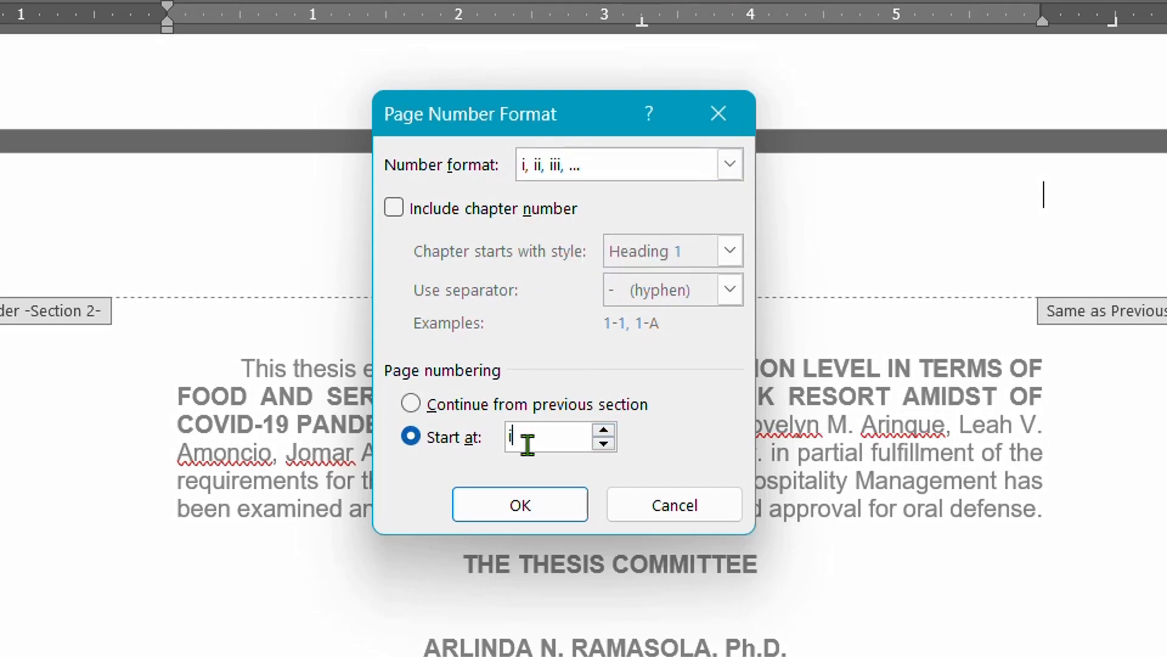
click(510, 518)
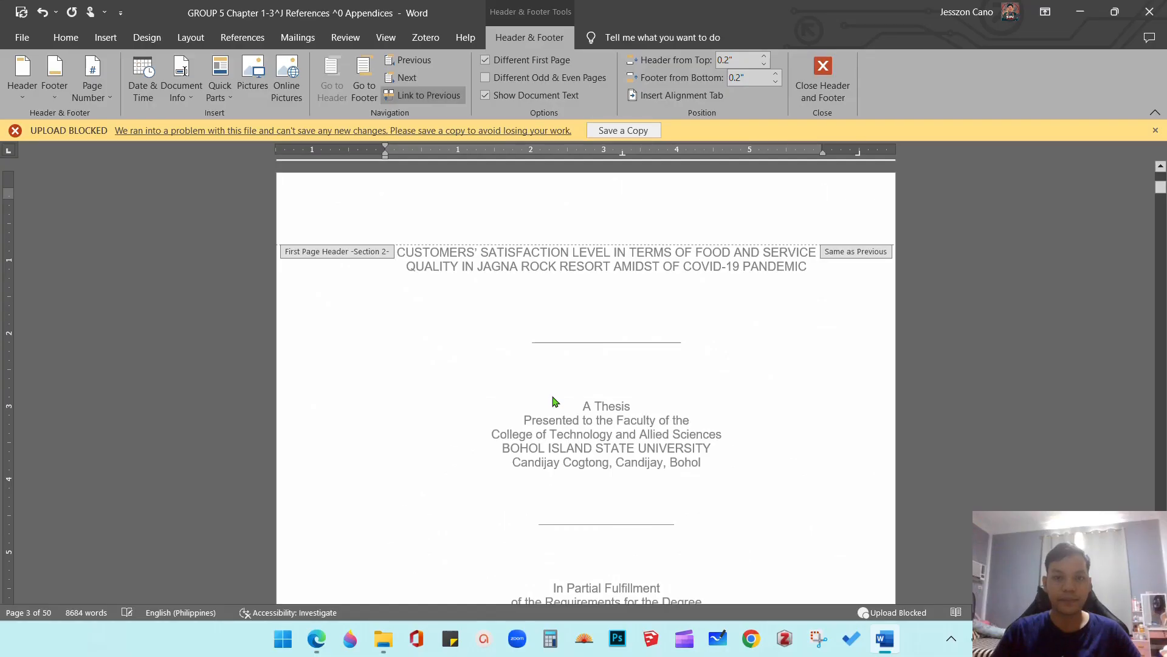
Step: Insert a Plain Number 3 page number at the top of the page in the Approval Sheet's section
scroll(553, 402, down, 3)
scroll(548, 417, up, 4)
scroll(548, 417, down, 3)
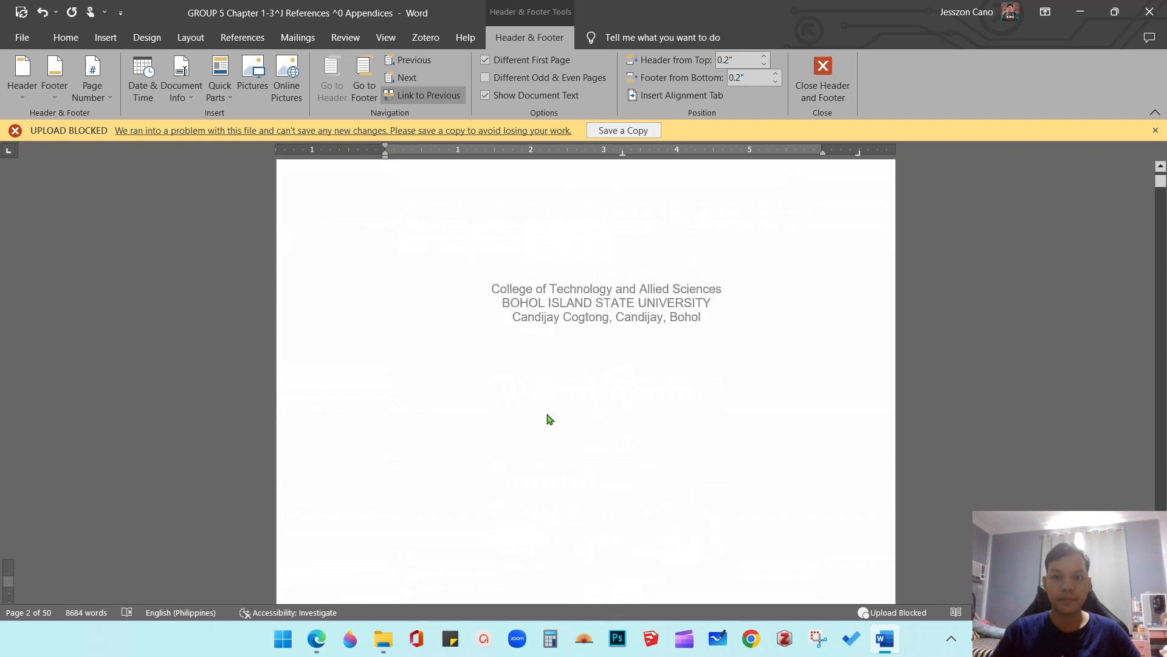
scroll(554, 419, up, 4)
scroll(553, 419, down, 15)
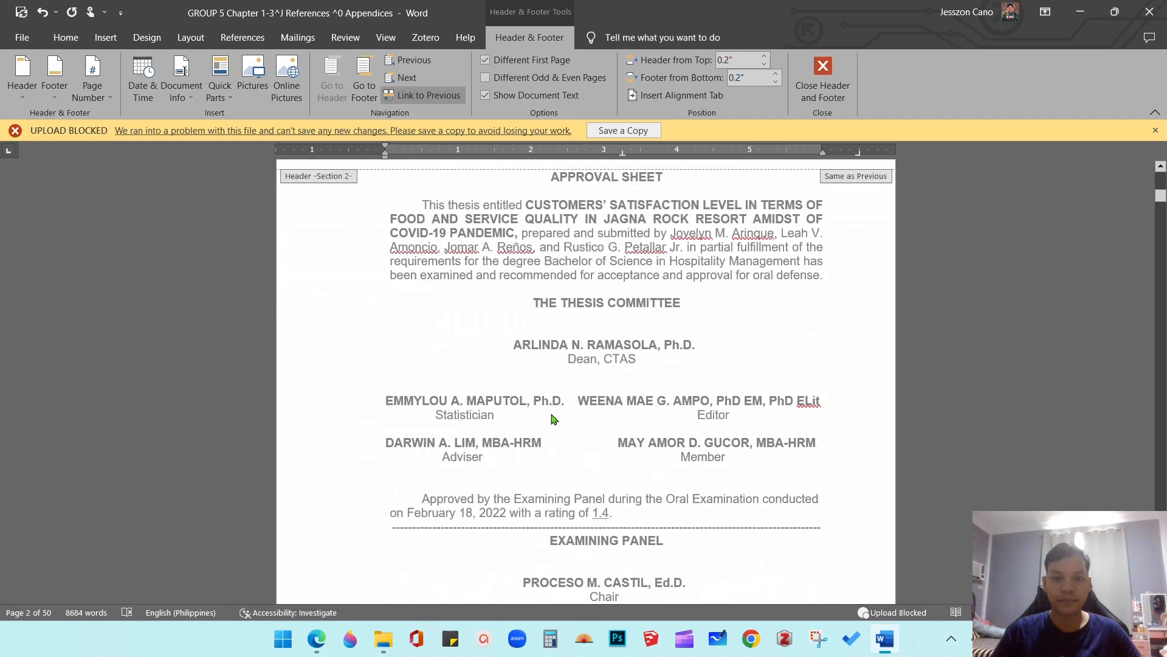
scroll(554, 418, up, 10)
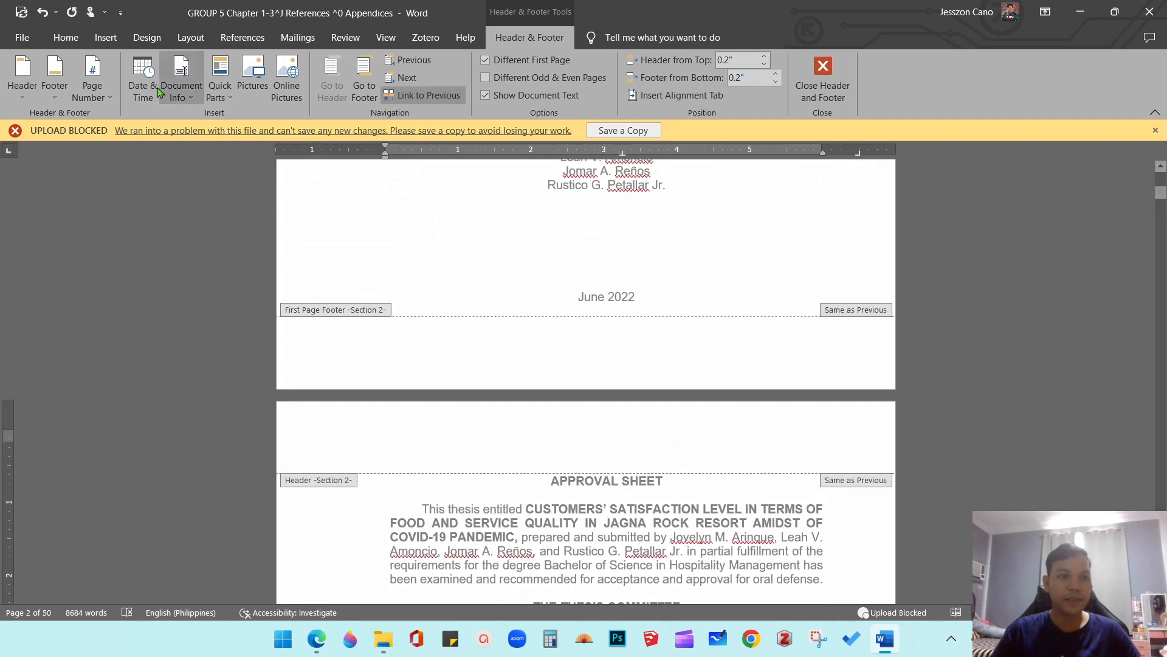
click(101, 100)
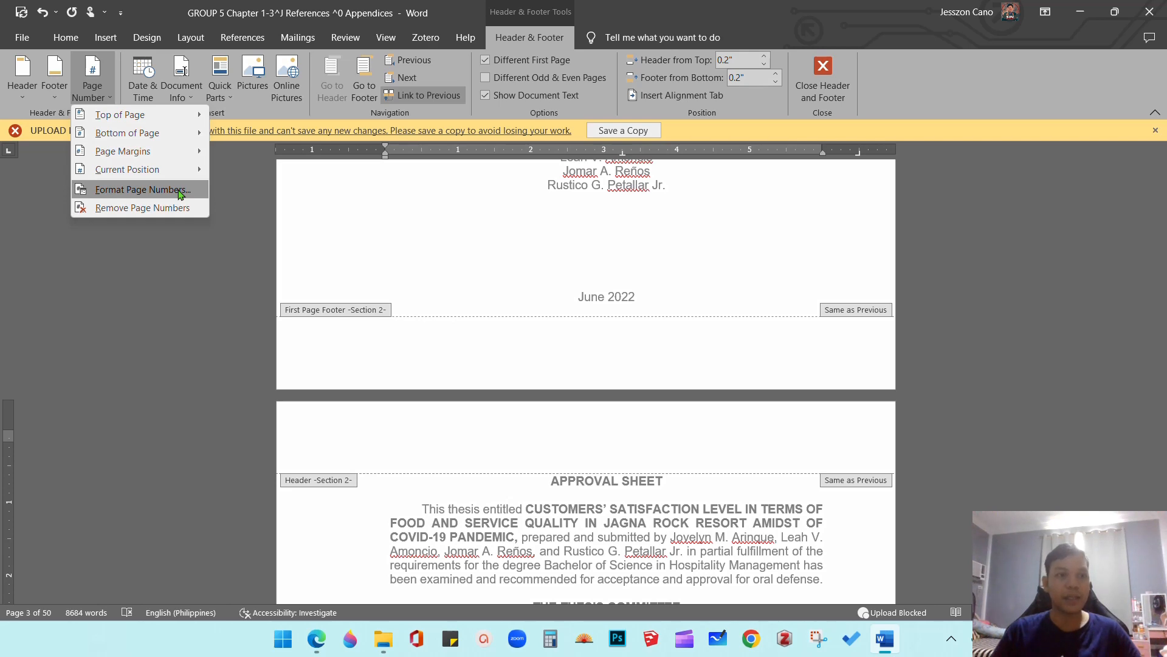
mouse_move(152, 115)
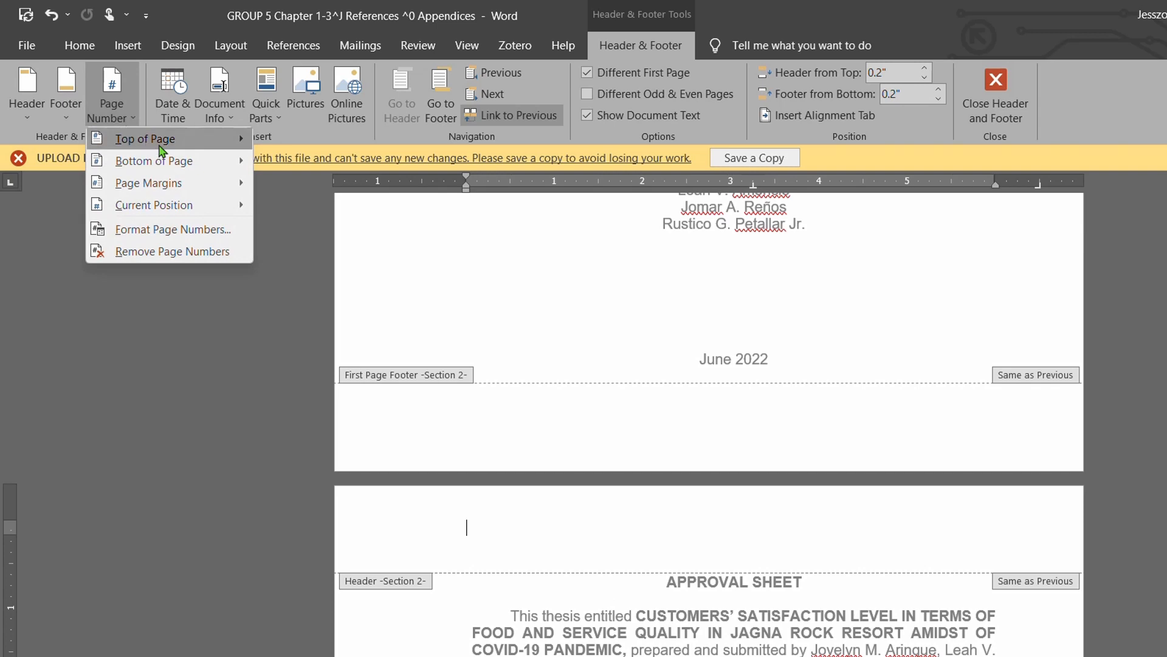
mouse_move(159, 146)
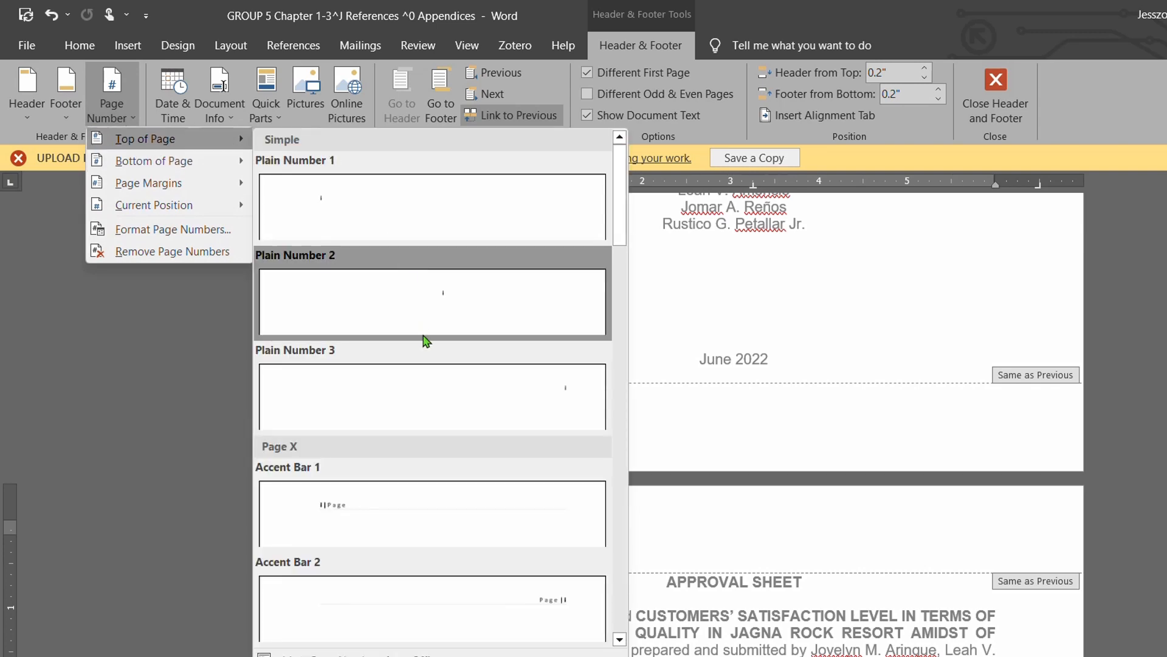
click(442, 390)
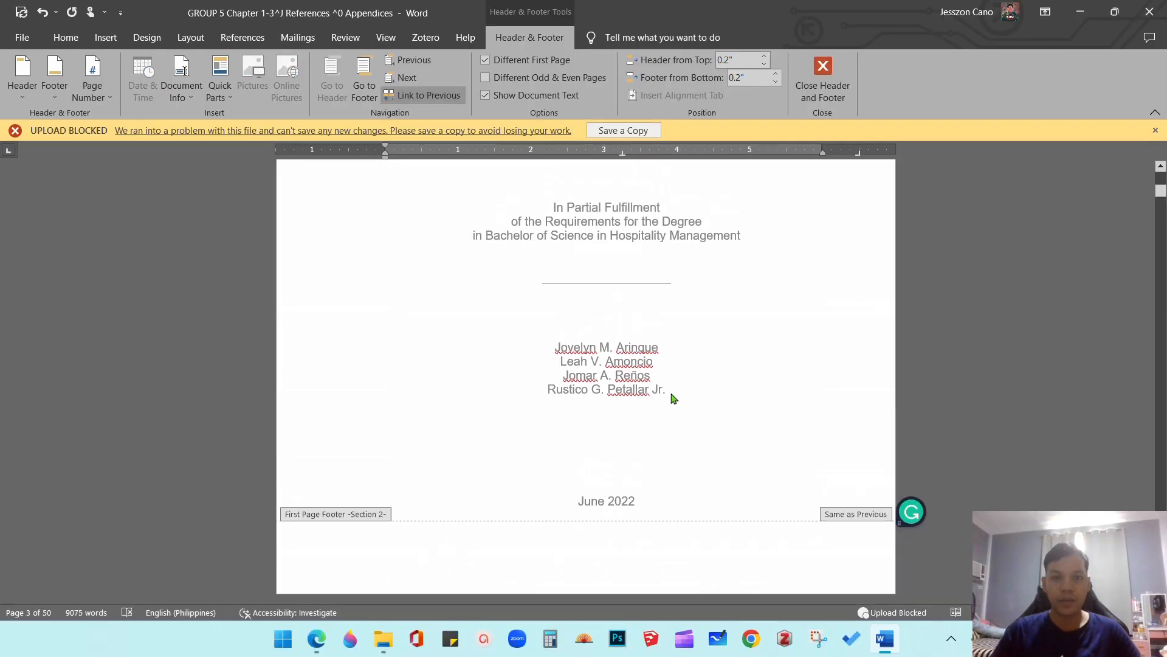
Step: Check the headers of the cover page, the title page and the Approval Sheet for page numbers
scroll(674, 399, up, 15)
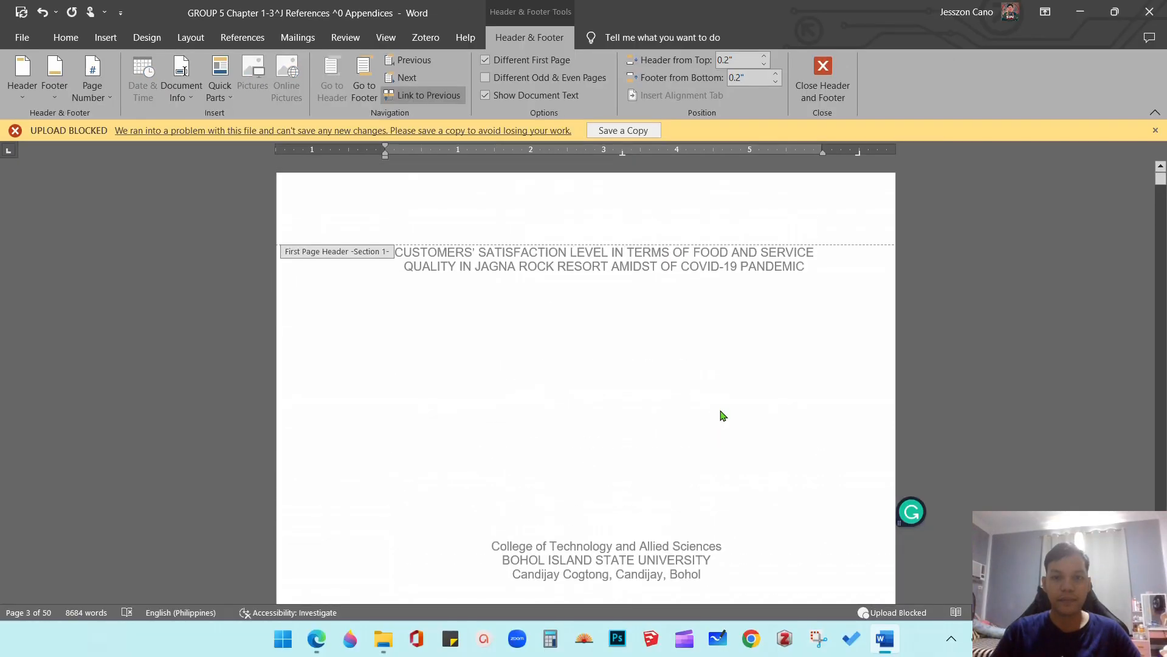
click(766, 210)
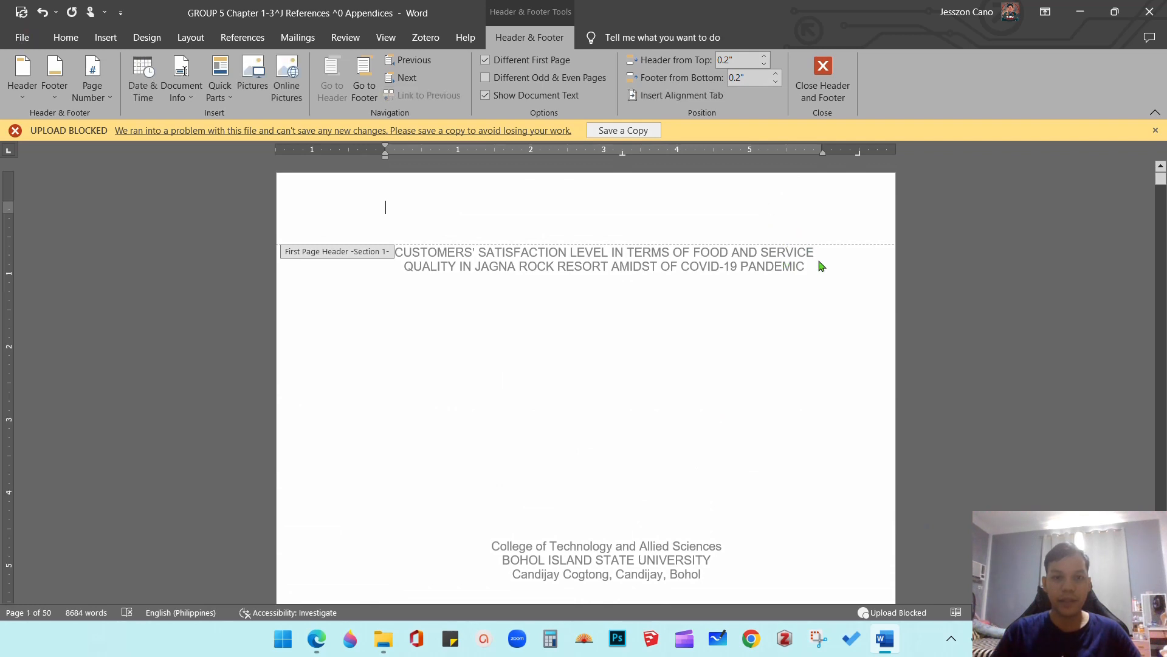
scroll(815, 267, down, 15)
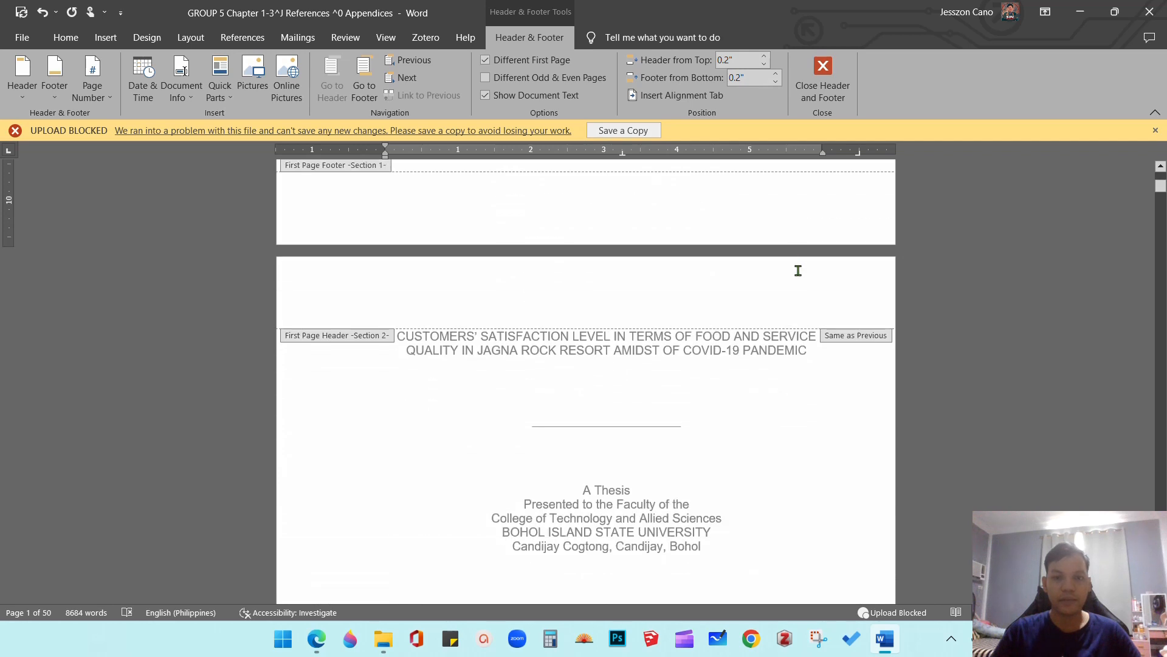
click(756, 310)
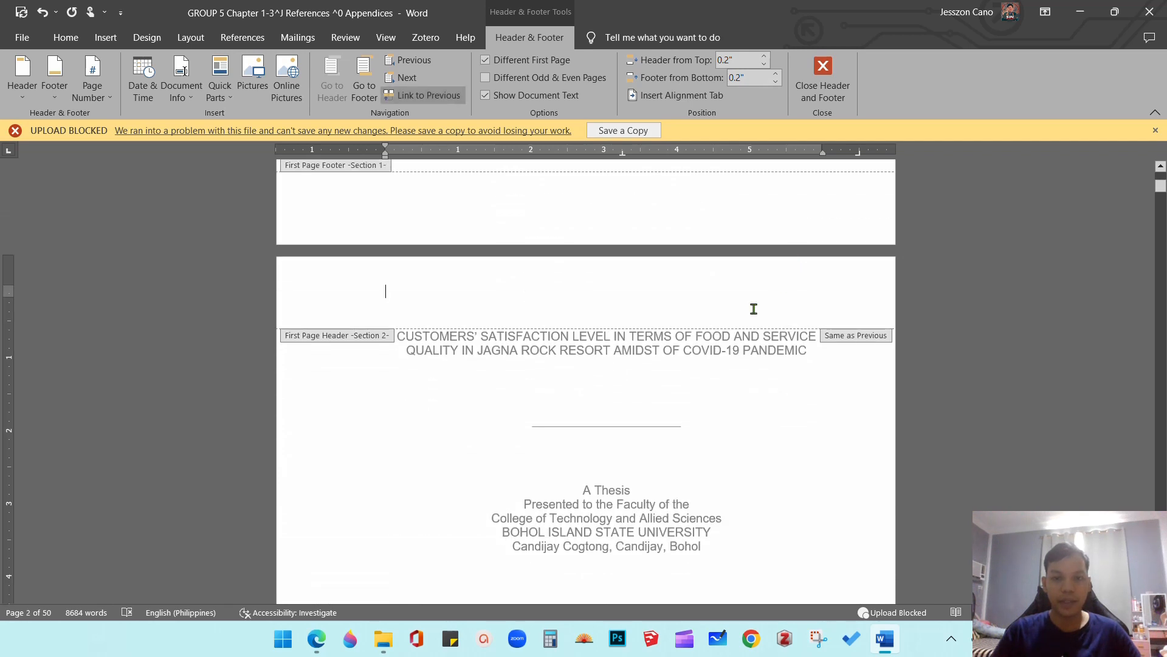
scroll(753, 309, down, 10)
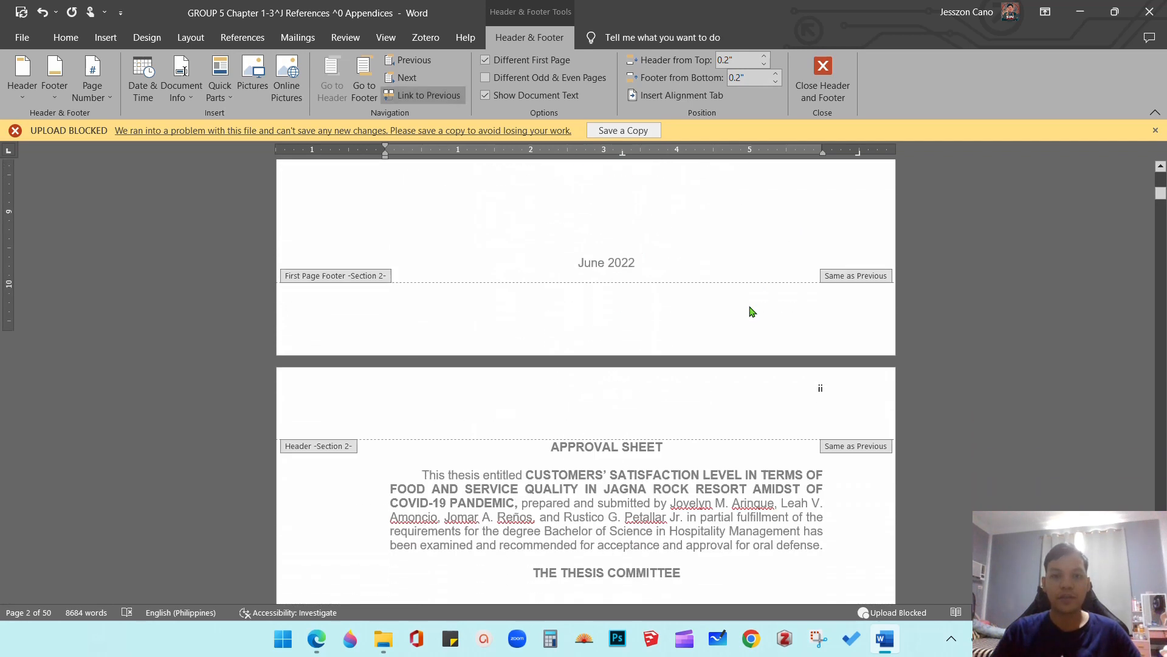
scroll(752, 306, down, 1)
scroll(827, 210, up, 3)
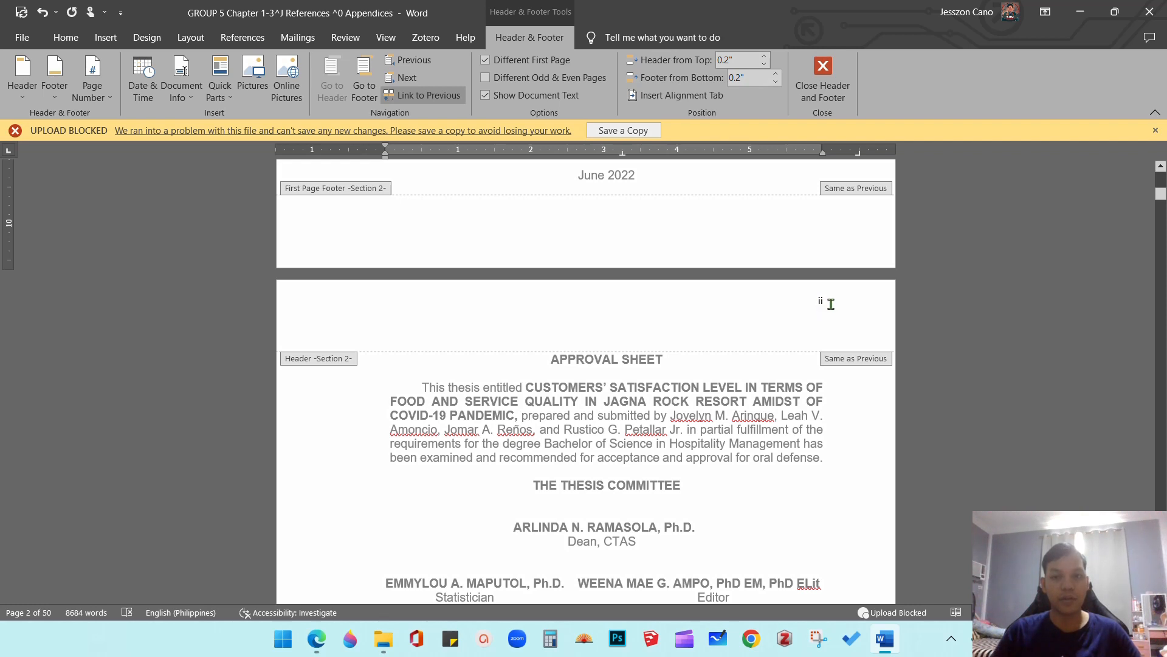
Step: Review the Roman page numbers from the Acknowledgment through the List of Tables, continuing to the Chapter 1 page
scroll(673, 334, down, 15)
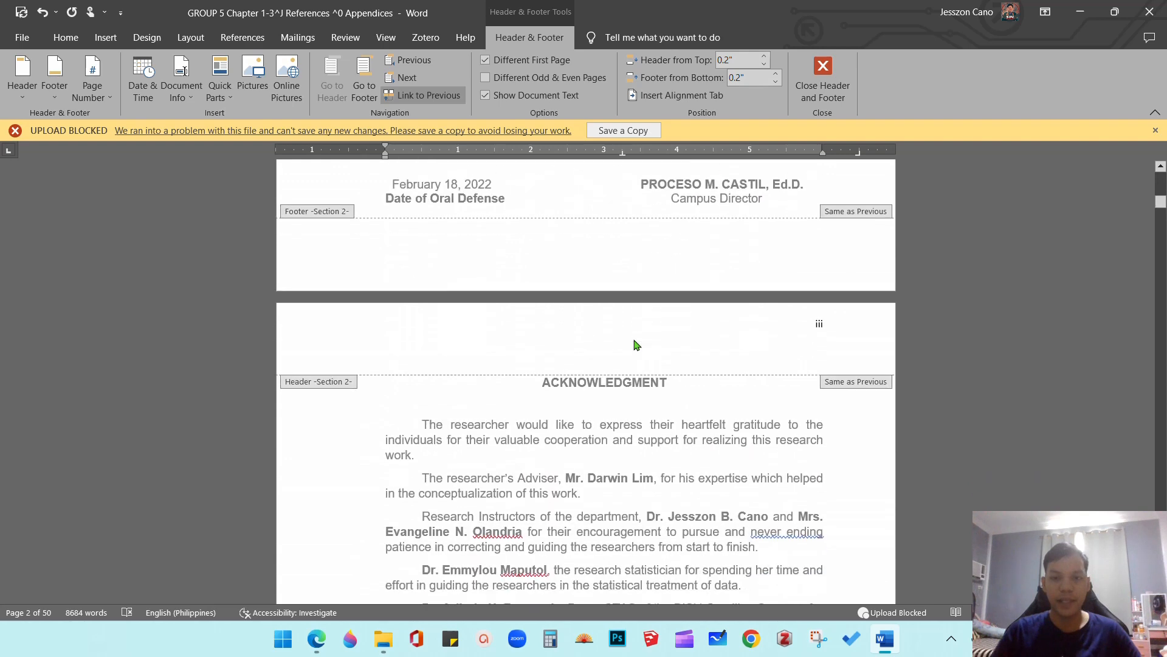
scroll(632, 344, down, 15)
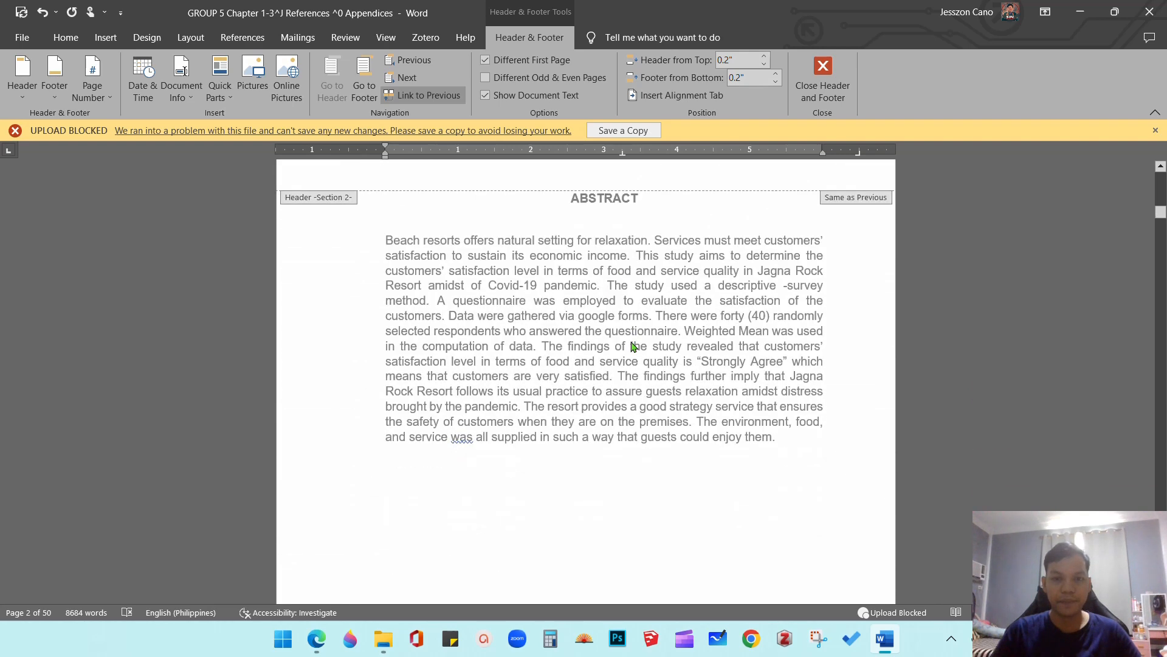
scroll(632, 345, down, 15)
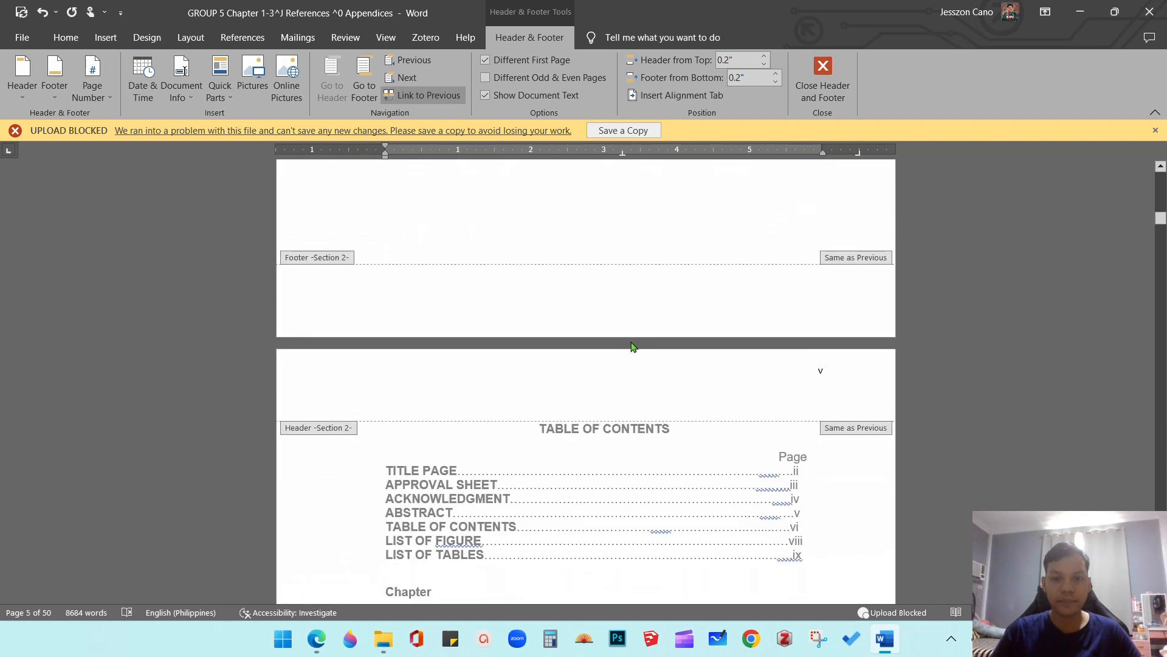
scroll(632, 347, down, 15)
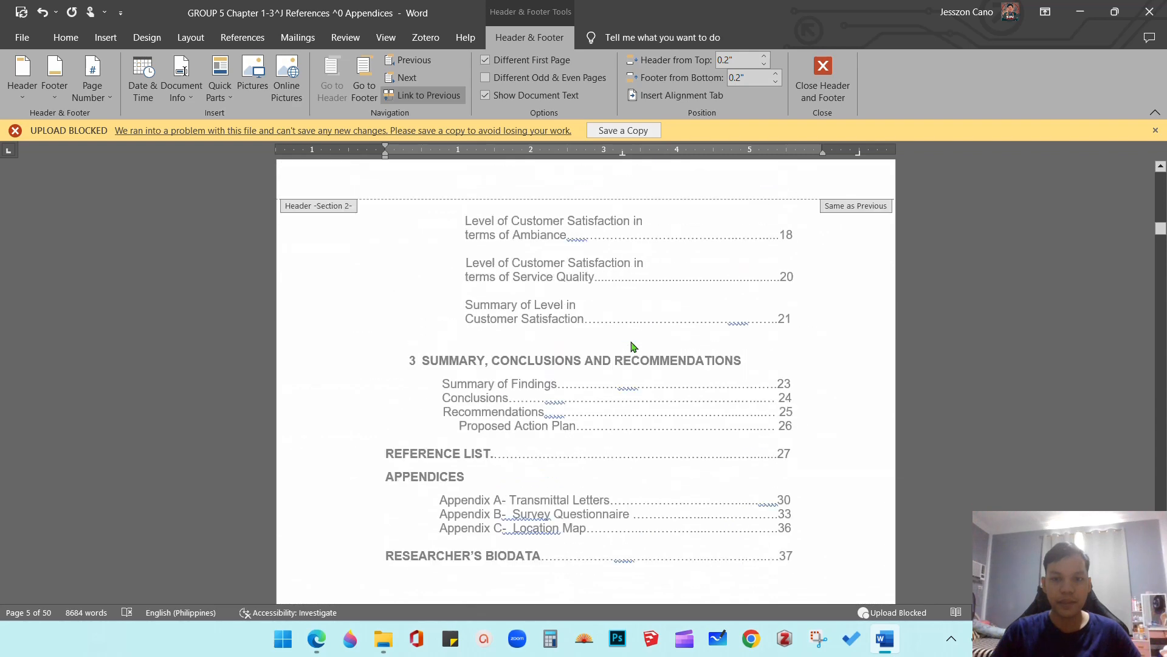
scroll(803, 363, down, 15)
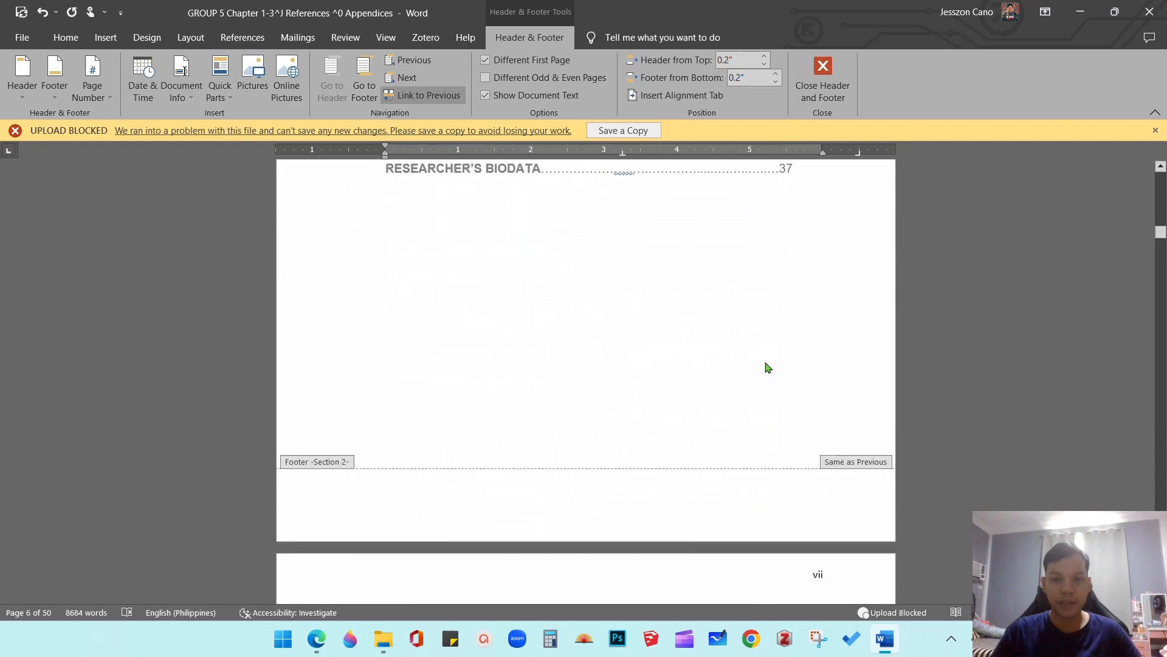
scroll(813, 262, down, 14)
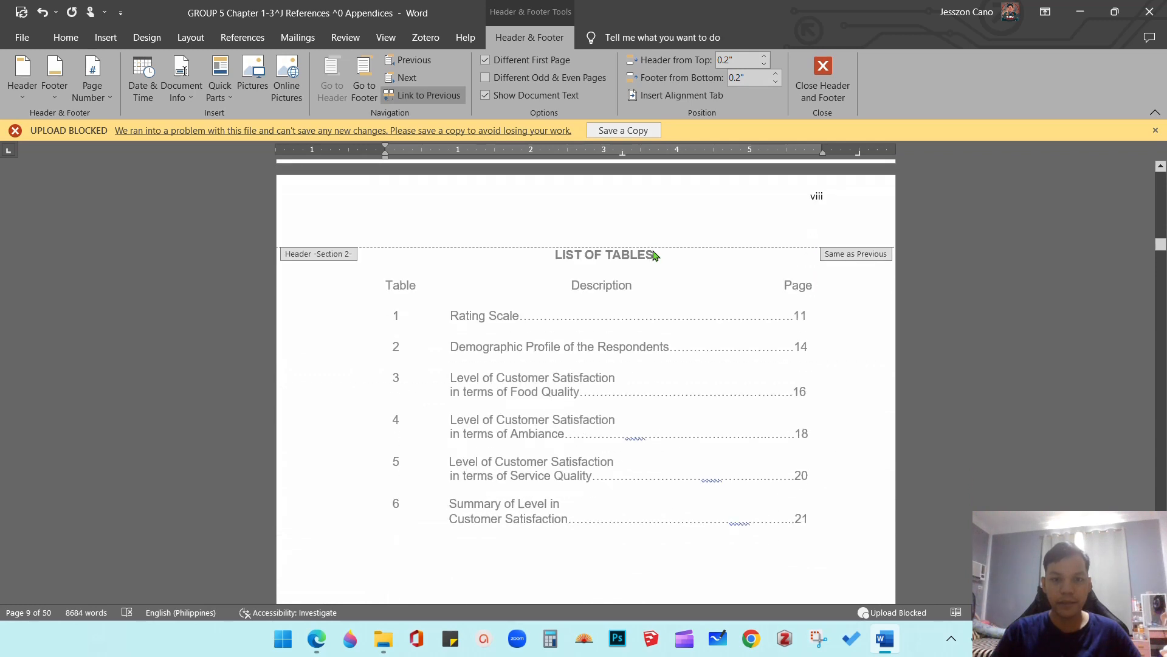
scroll(645, 277, down, 12)
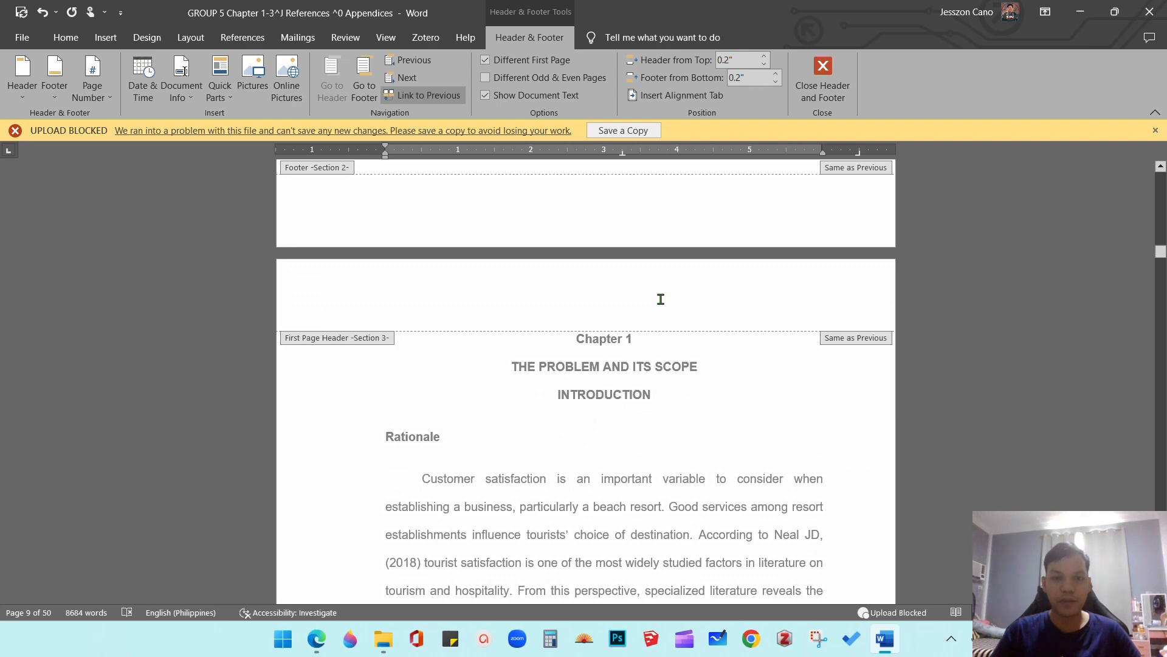
Step: Compare the first-page header of Chapter 1 with the header and page number on the chapter's second page
scroll(663, 301, down, 12)
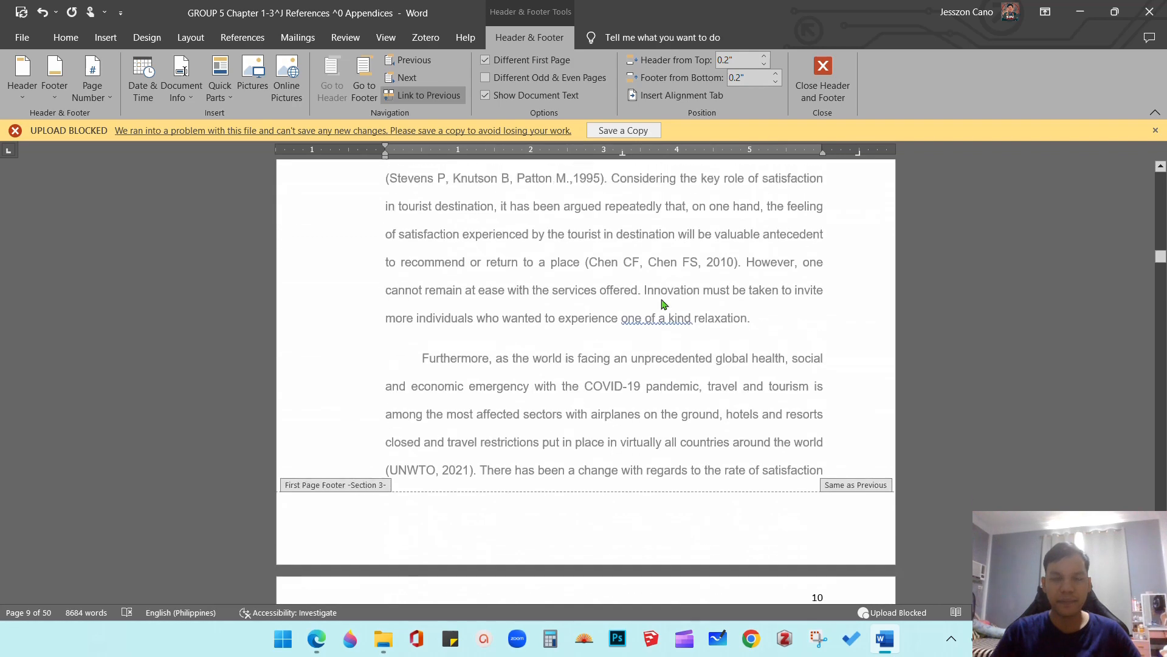
scroll(663, 302, up, 10)
scroll(607, 347, down, 4)
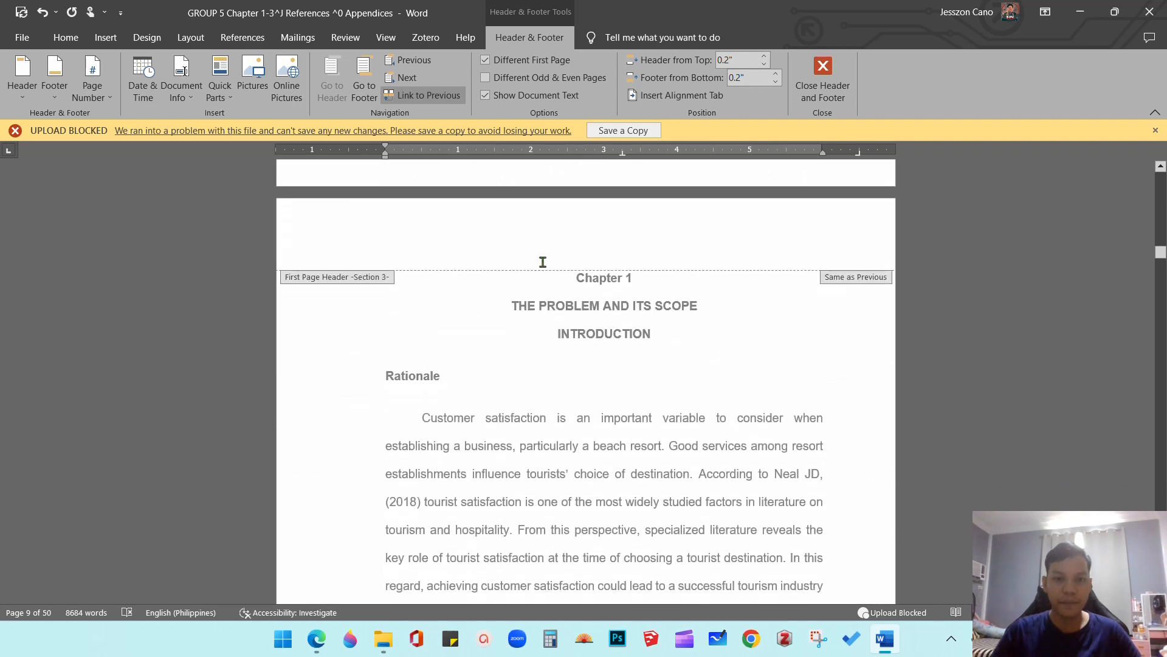
click(549, 241)
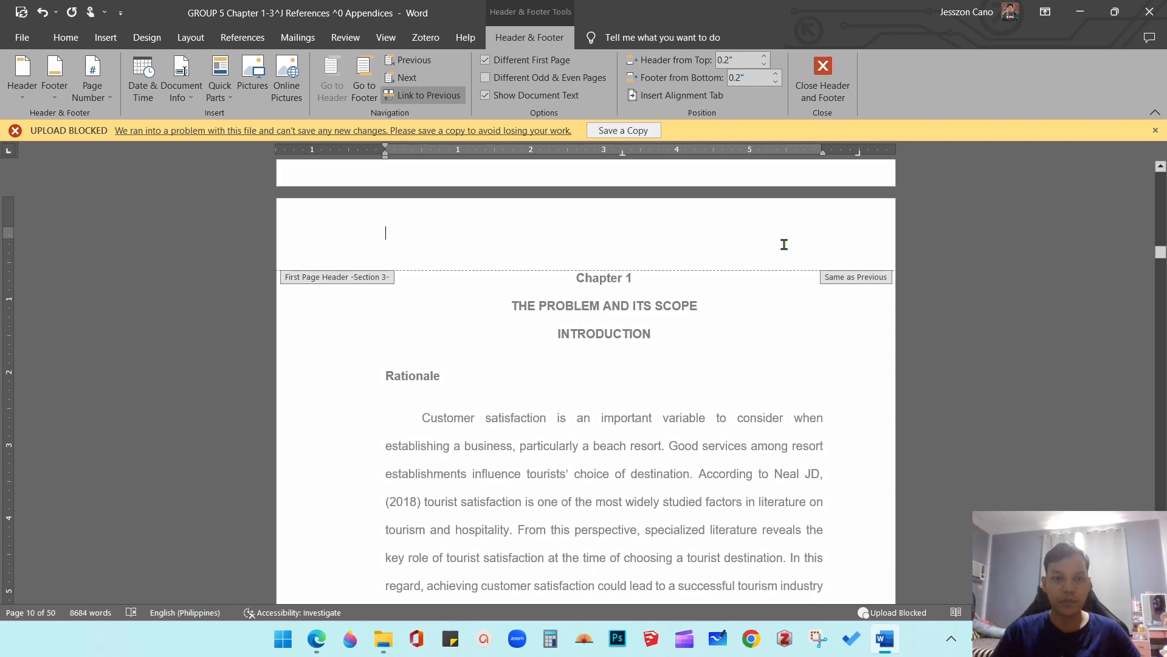
scroll(769, 282, down, 4)
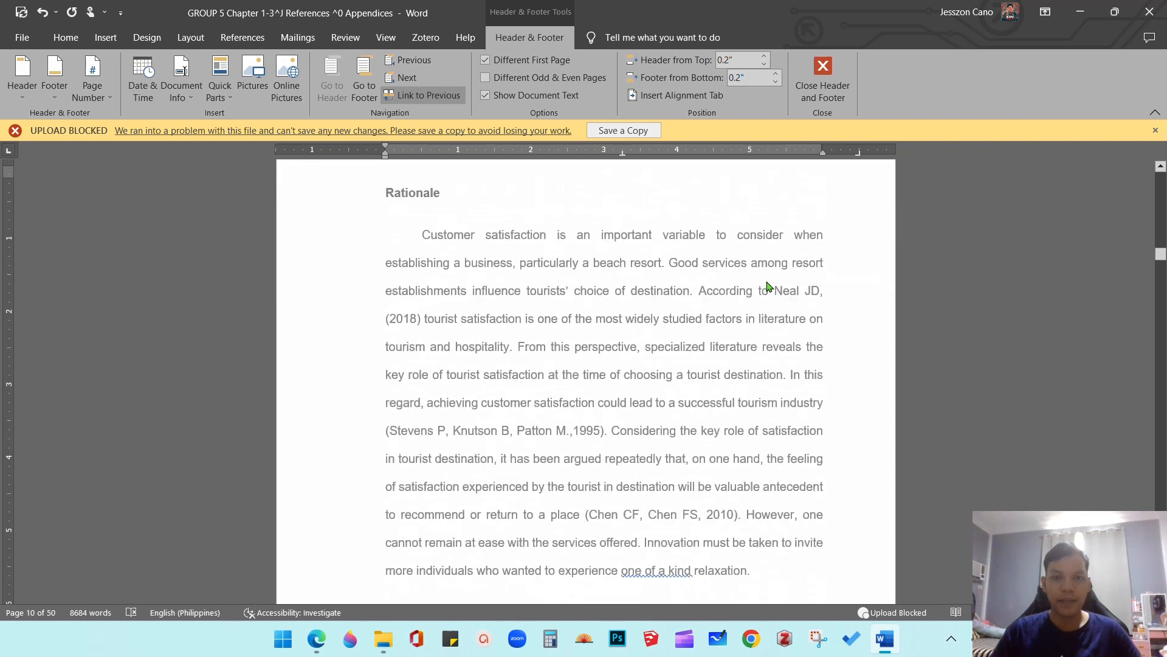
scroll(768, 285, up, 4)
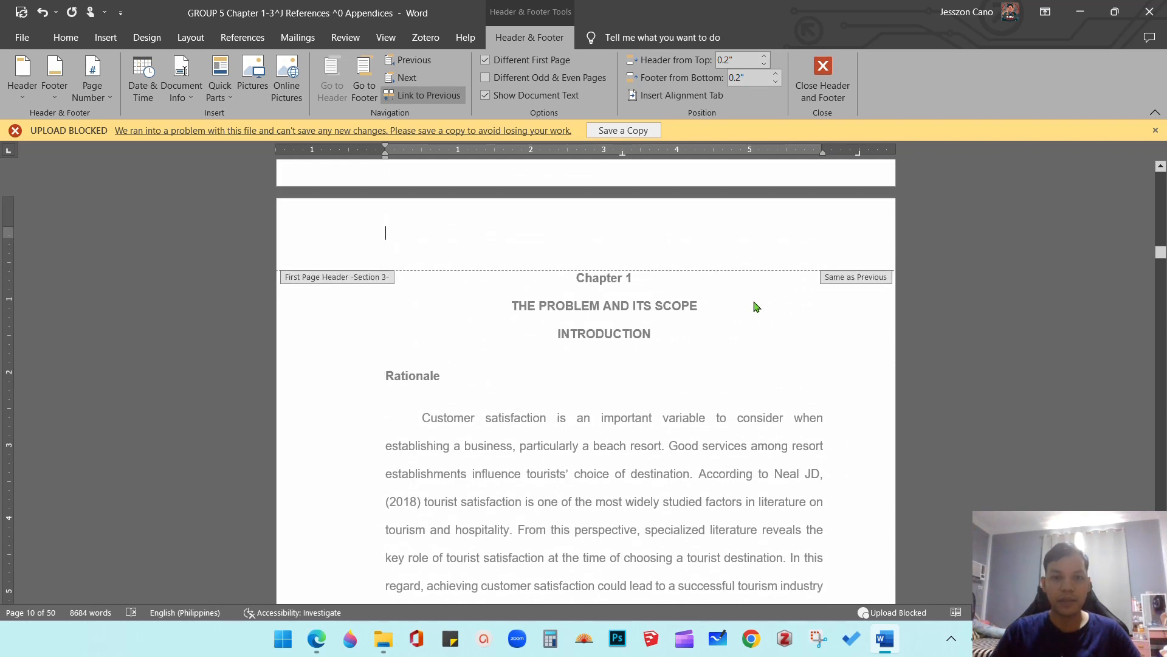
scroll(756, 307, down, 6)
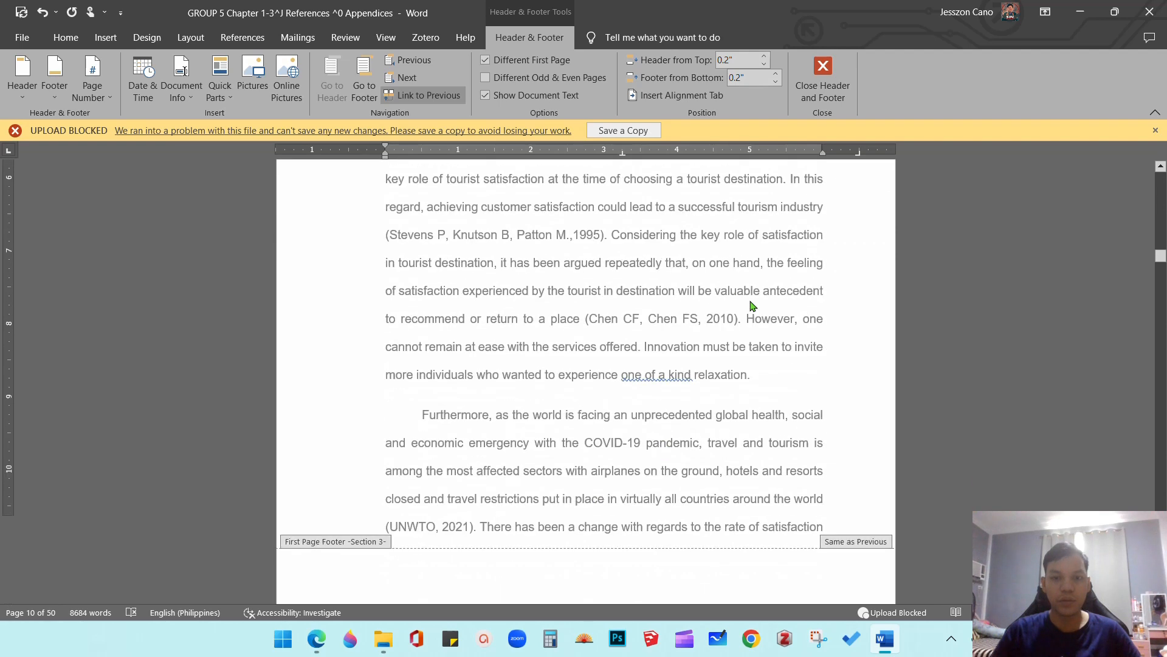
scroll(748, 320, up, 7)
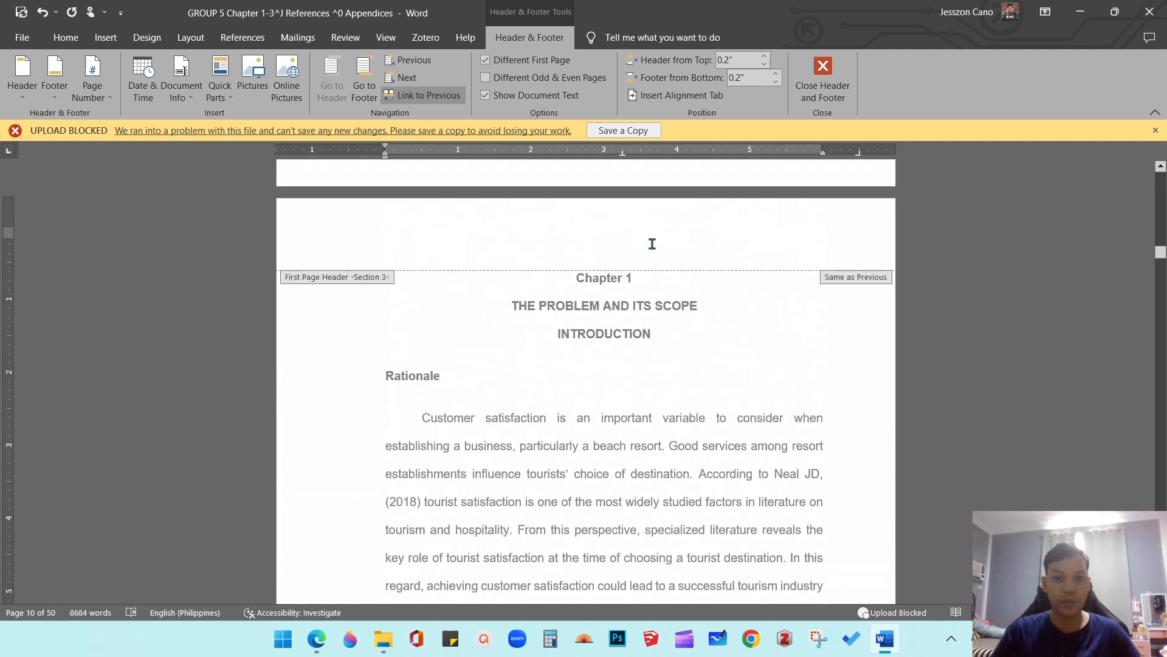
scroll(737, 310, down, 8)
scroll(779, 286, down, 4)
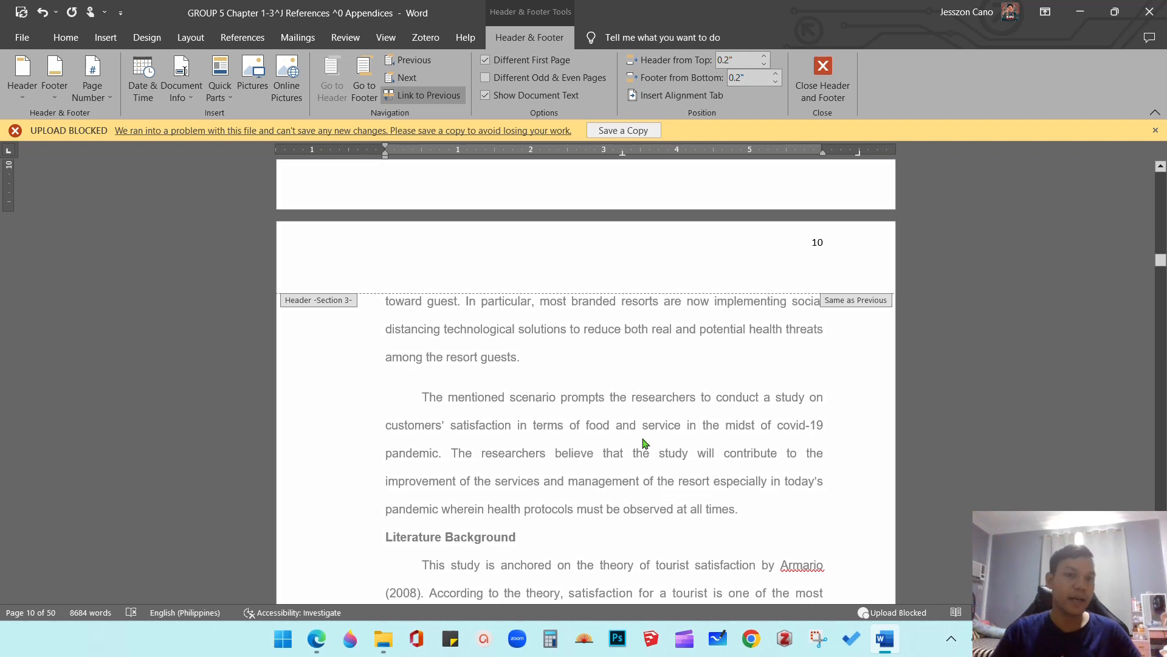
scroll(643, 440, up, 13)
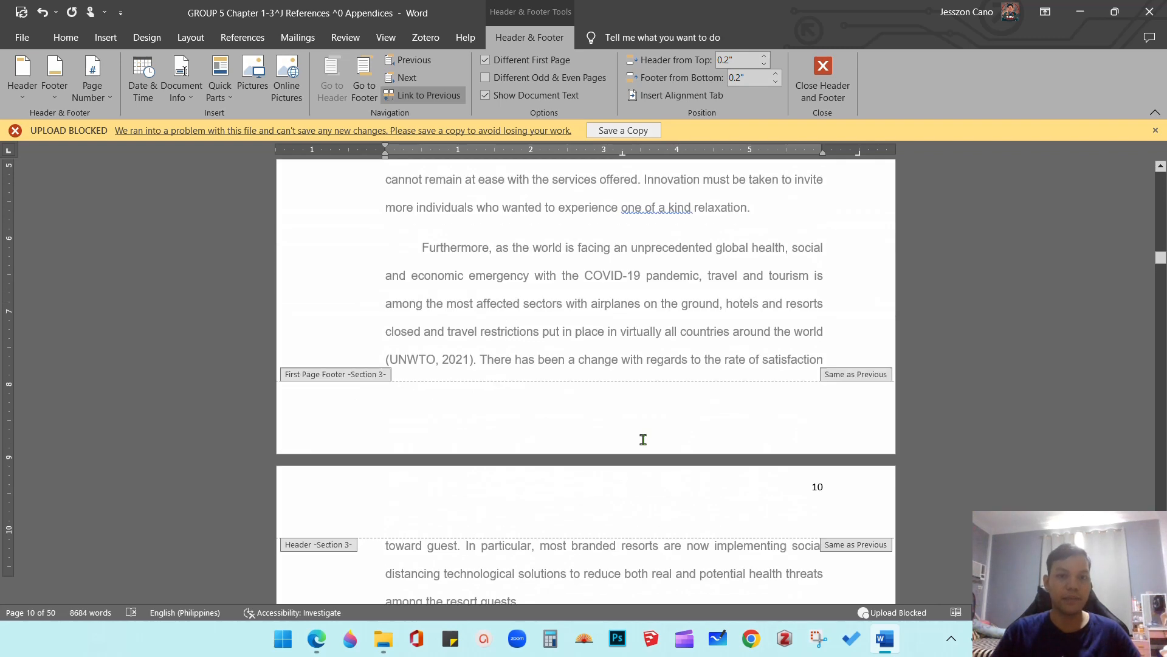
scroll(766, 295, down, 13)
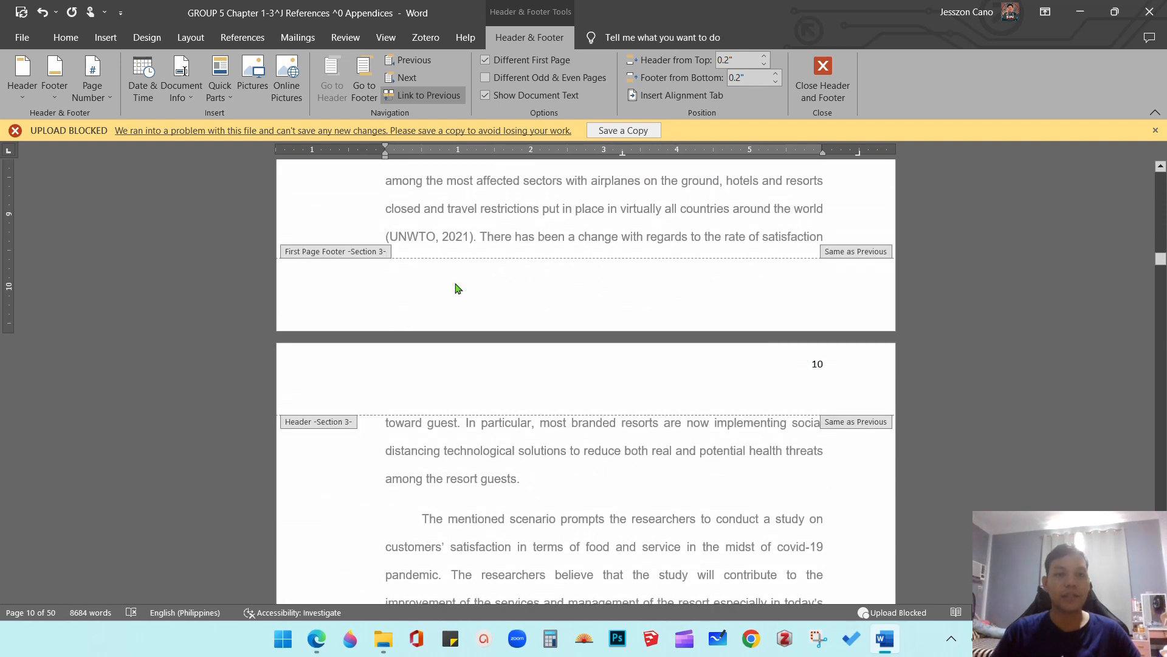
scroll(534, 371, up, 13)
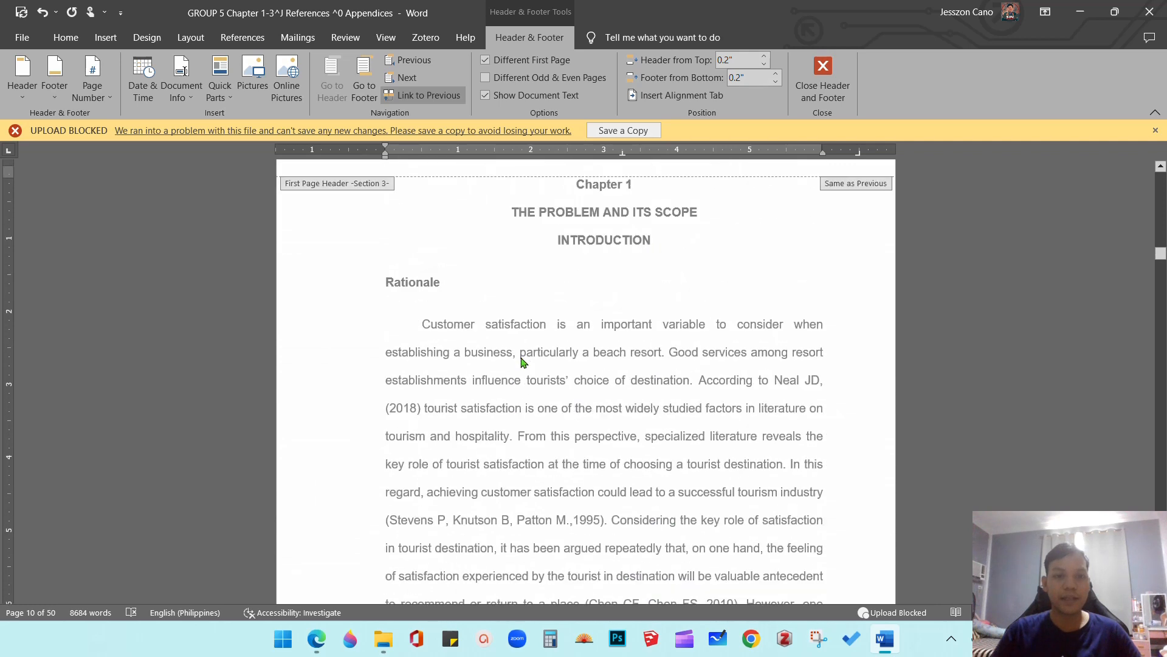
Step: Unlink the Section 3 header on Chapter 1's second page from the previous section
scroll(535, 414, down, 13)
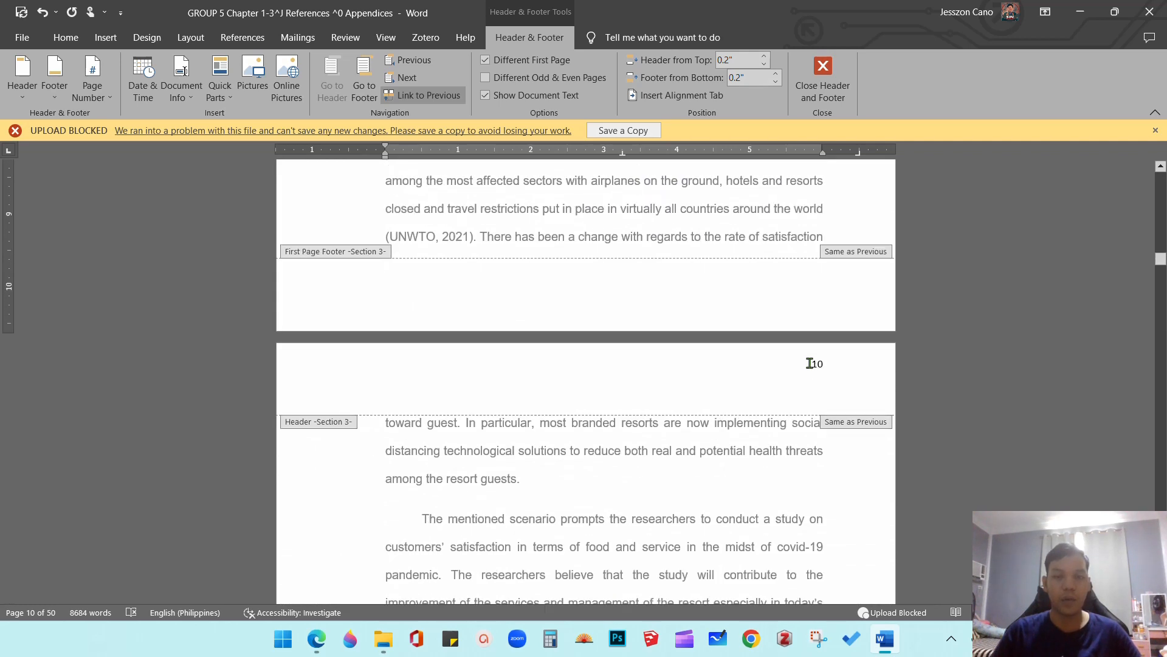
double_click(816, 364)
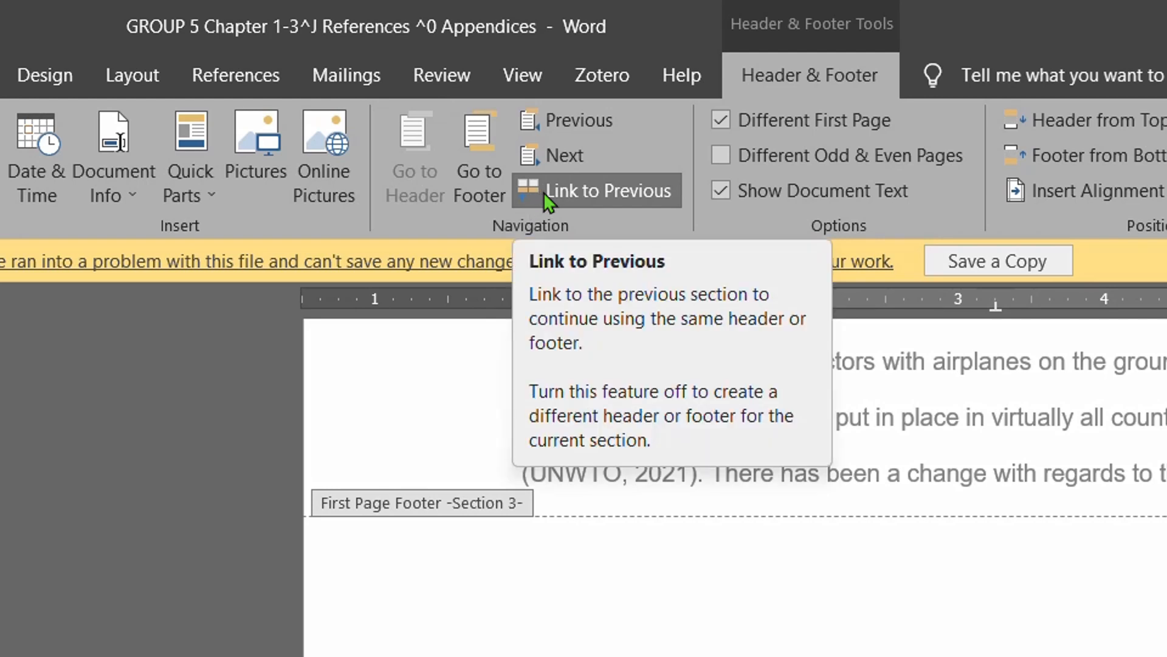
click(539, 194)
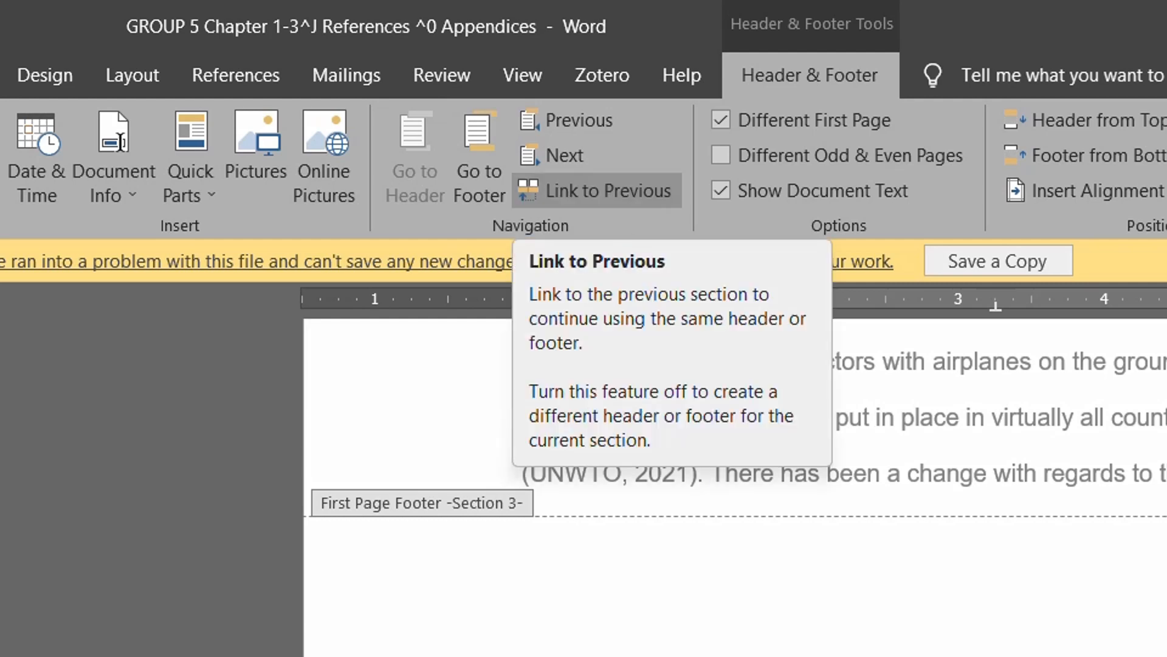
click(582, 196)
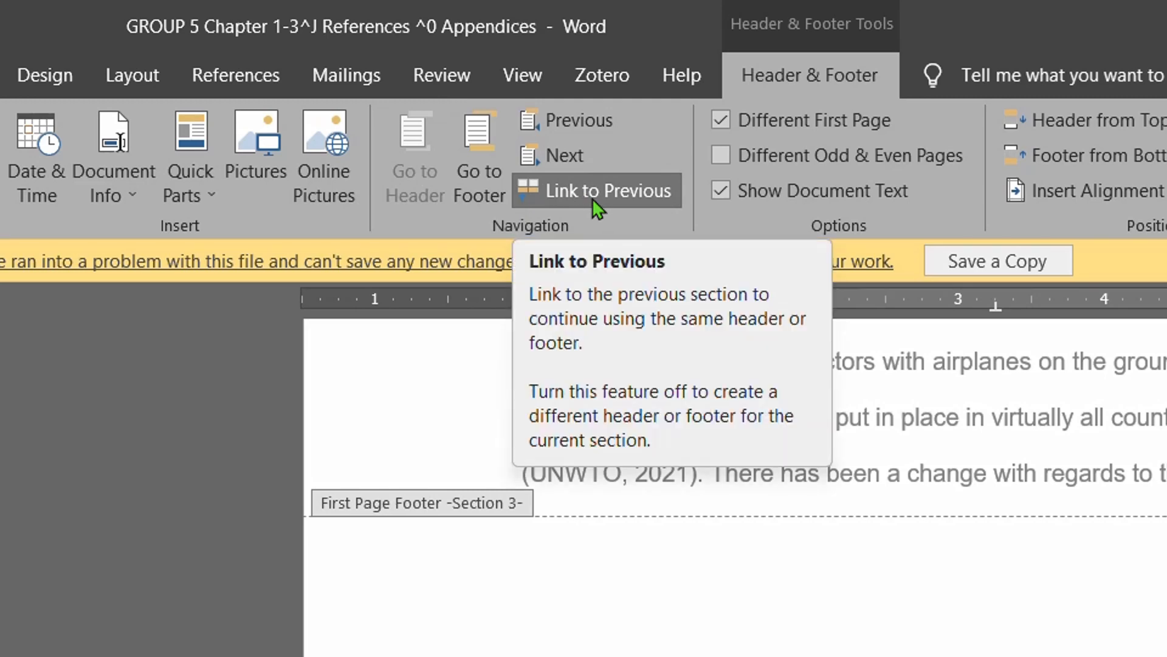
click(592, 198)
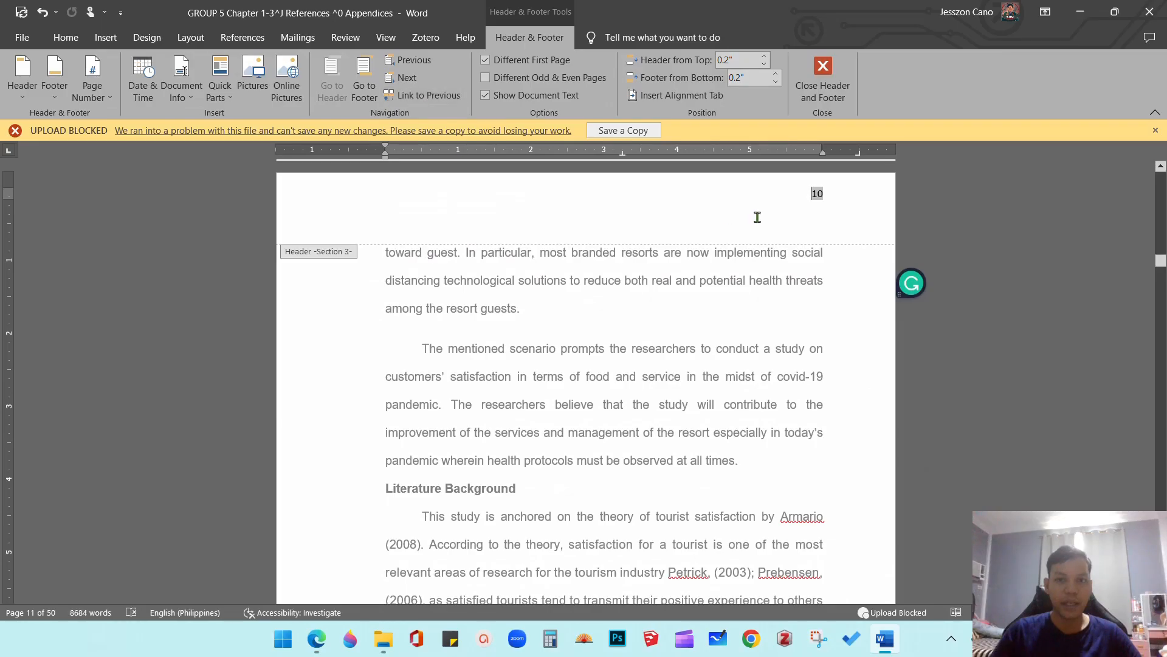
Step: Format the Section 3 page numbers from Chapter 1's second page as 1, 2, 3, ... with numbering starting at 1
scroll(800, 300, up, 15)
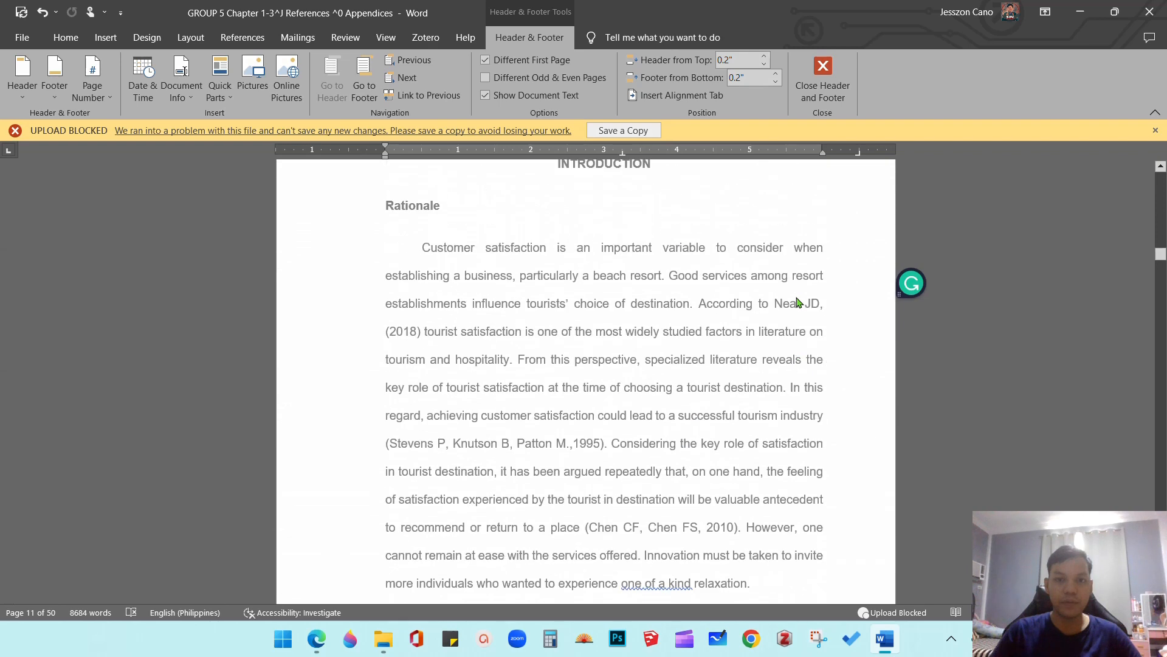
scroll(798, 302, down, 3)
scroll(798, 303, down, 6)
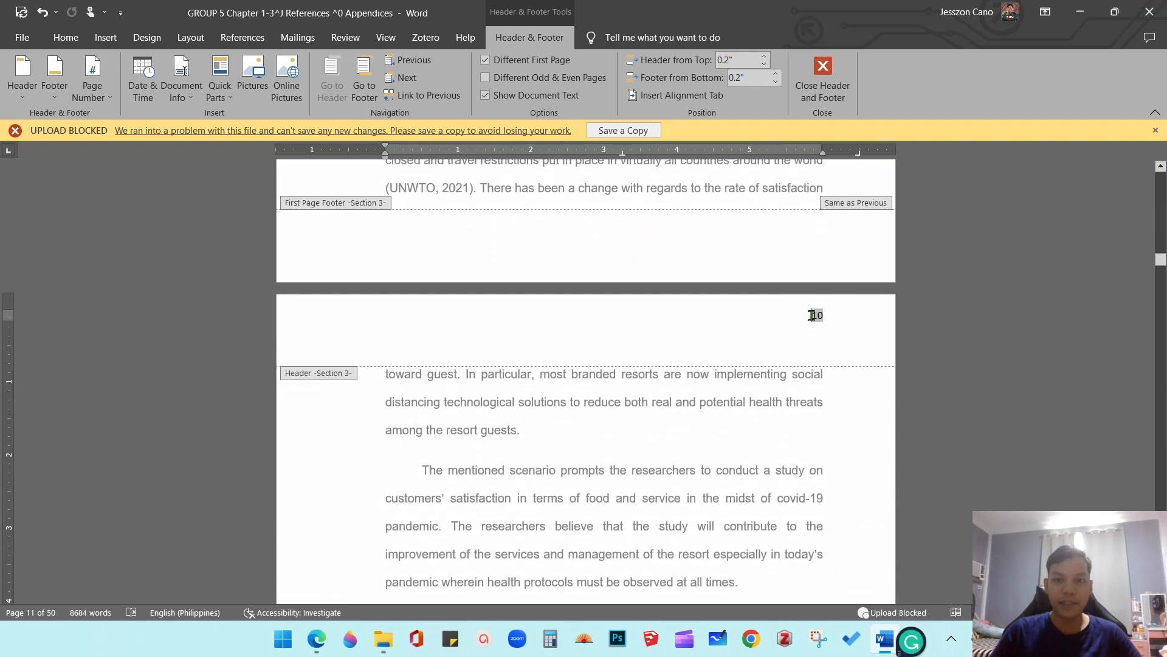
double_click(815, 315)
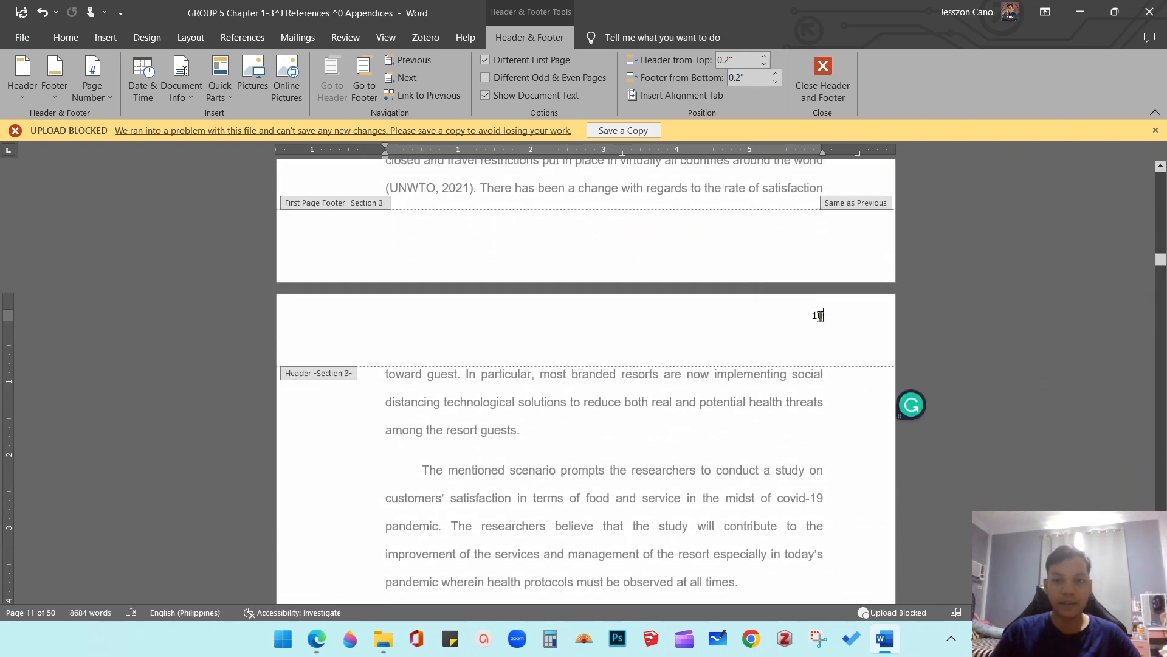
click(89, 96)
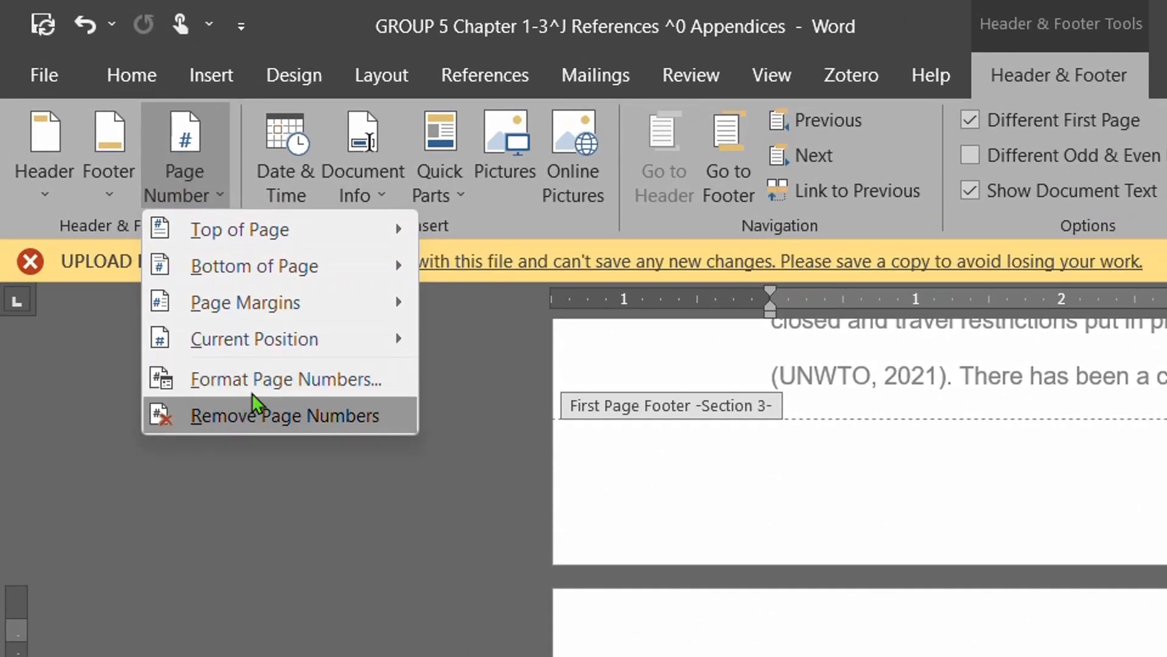
click(273, 382)
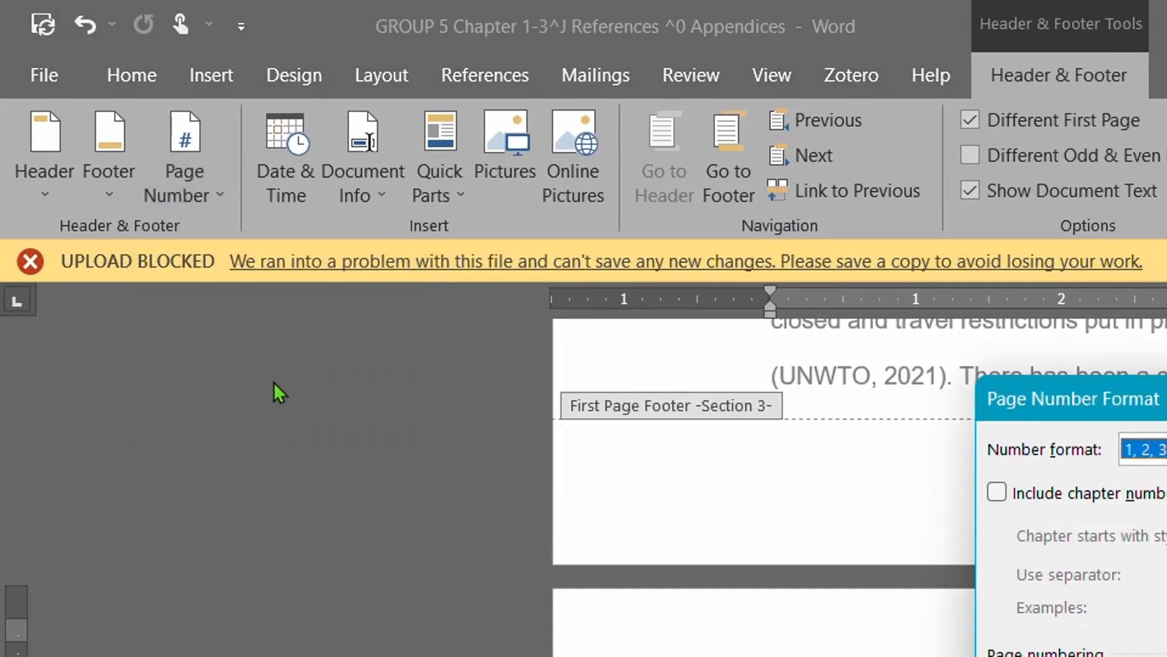
click(605, 358)
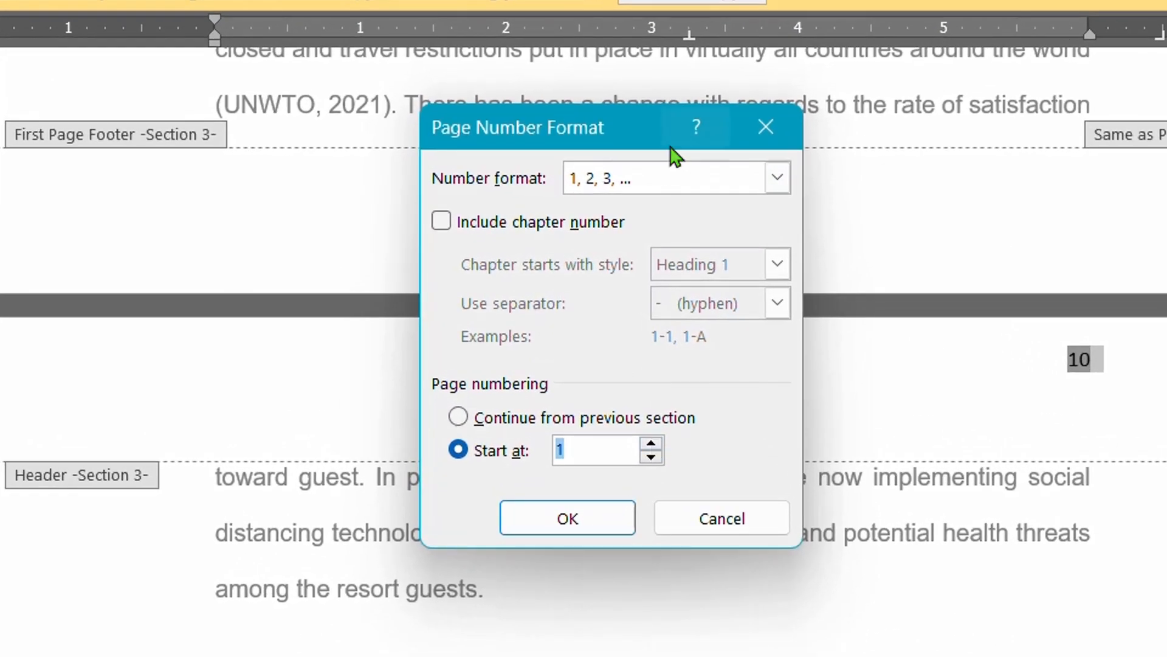
click(677, 194)
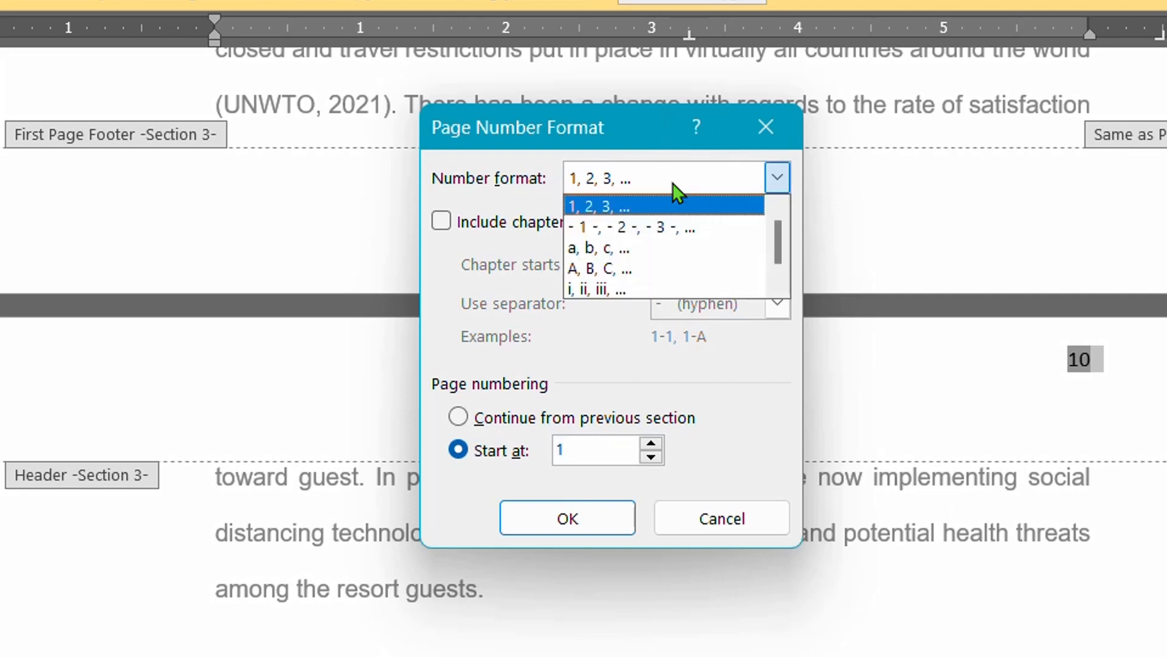
click(629, 205)
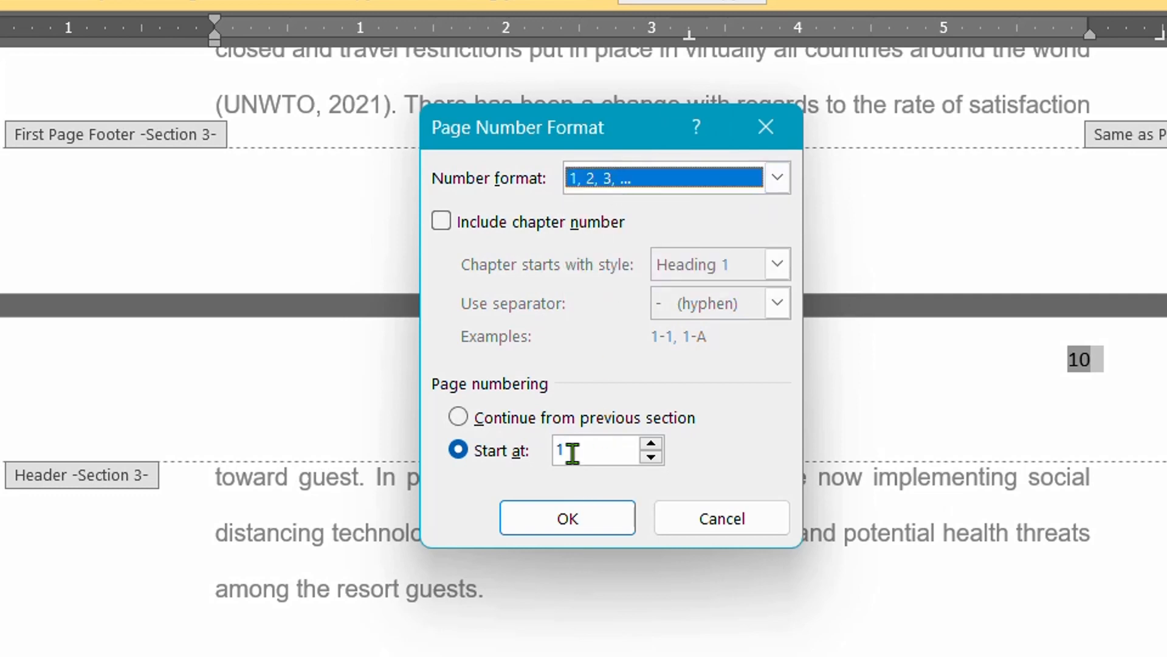
click(582, 526)
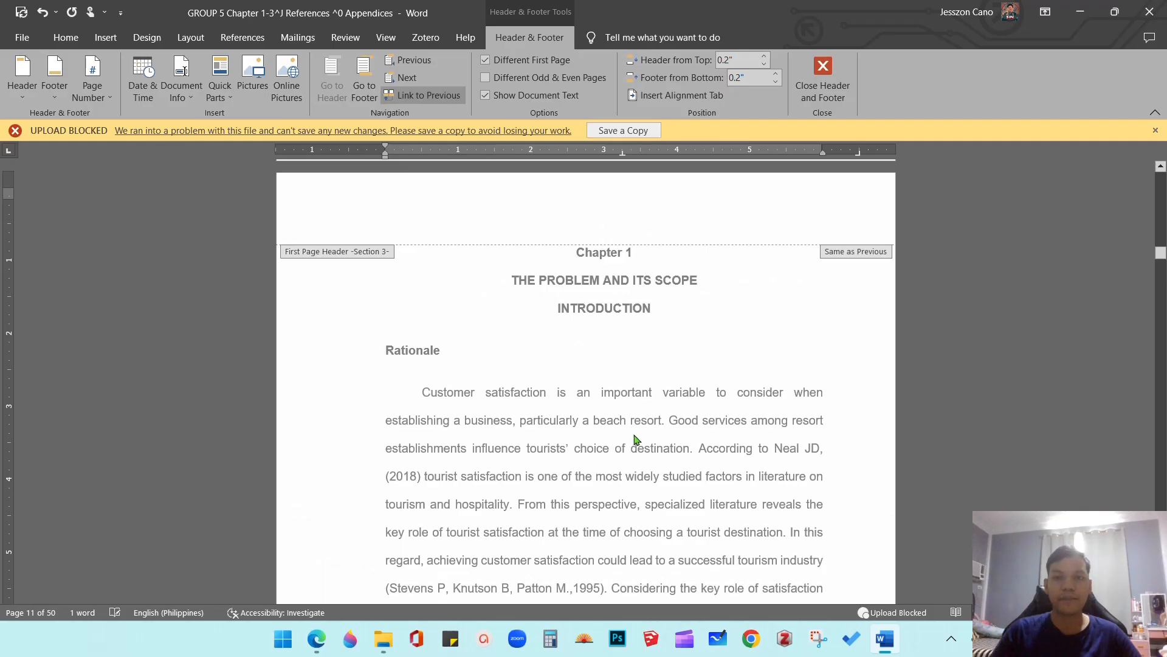
Step: Check the page numbers from the List of Figure page through the first and second pages of Chapter 1
scroll(640, 440, up, 10)
scroll(640, 440, up, 15)
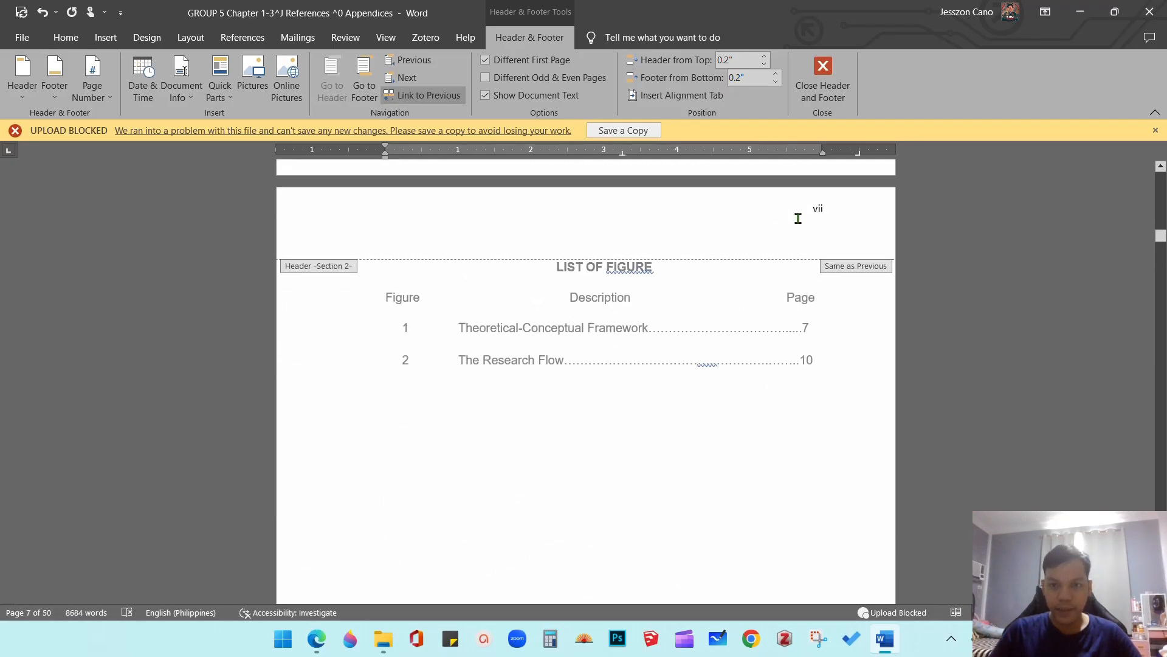
scroll(791, 268, down, 10)
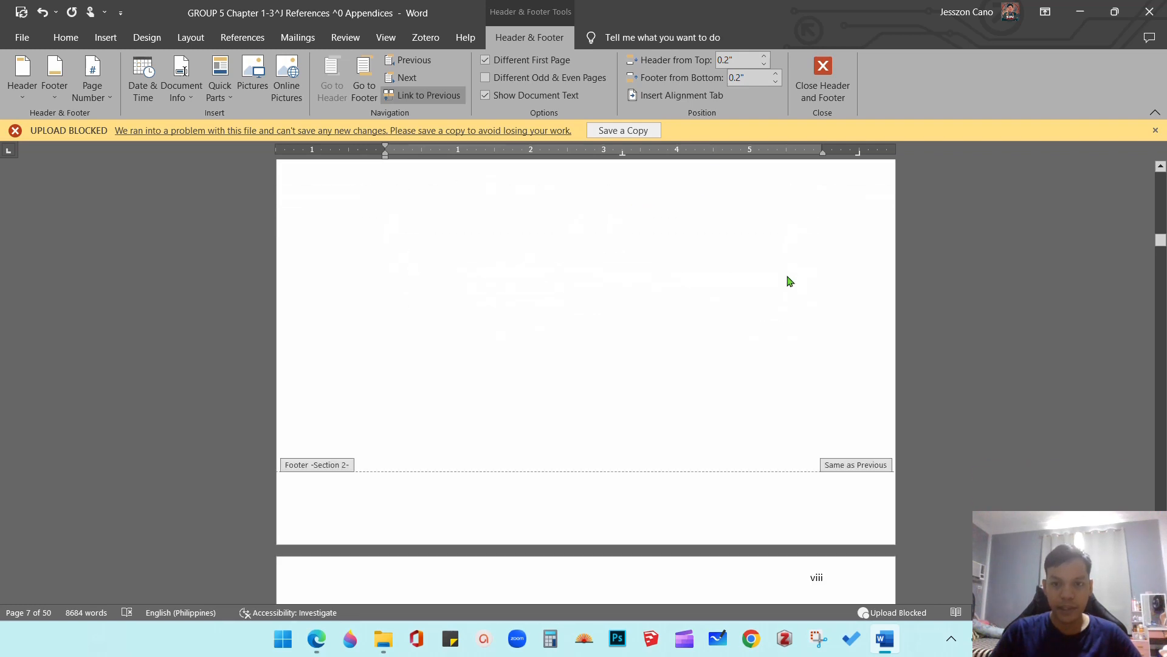
scroll(814, 291, down, 10)
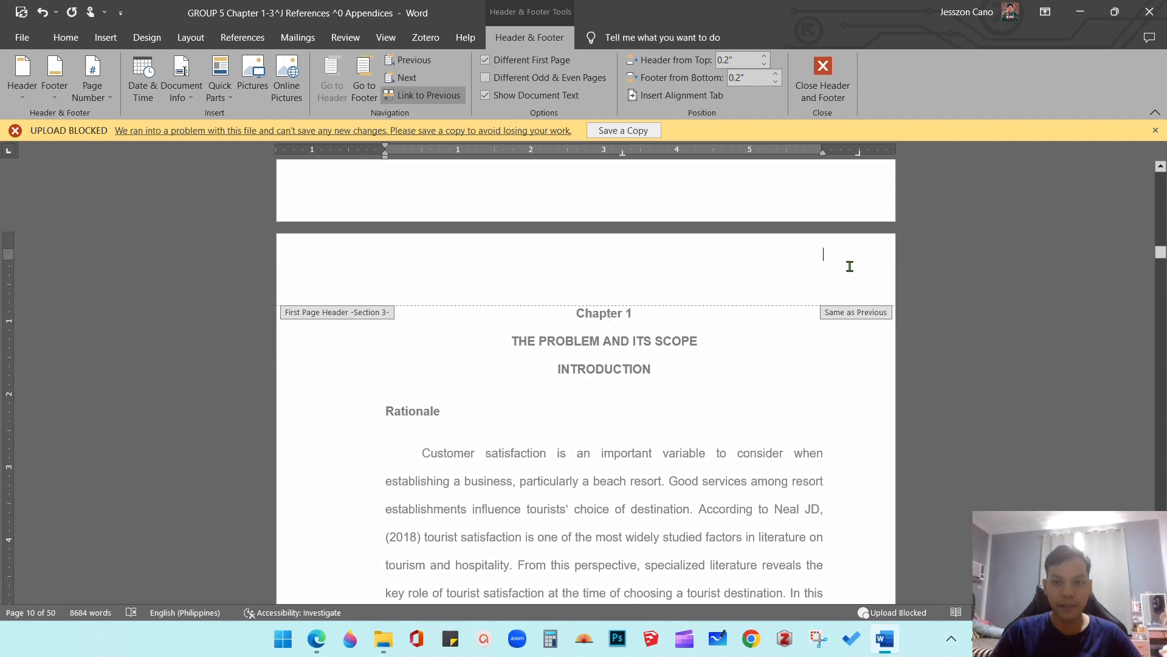
scroll(849, 267, down, 12)
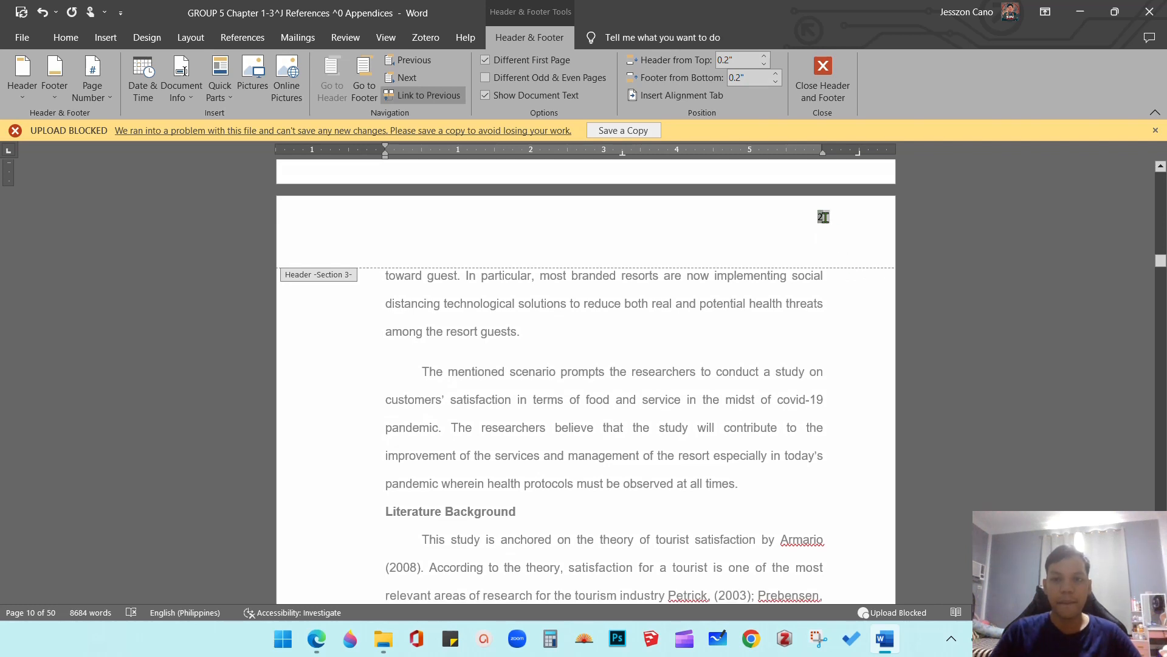
double_click(823, 217)
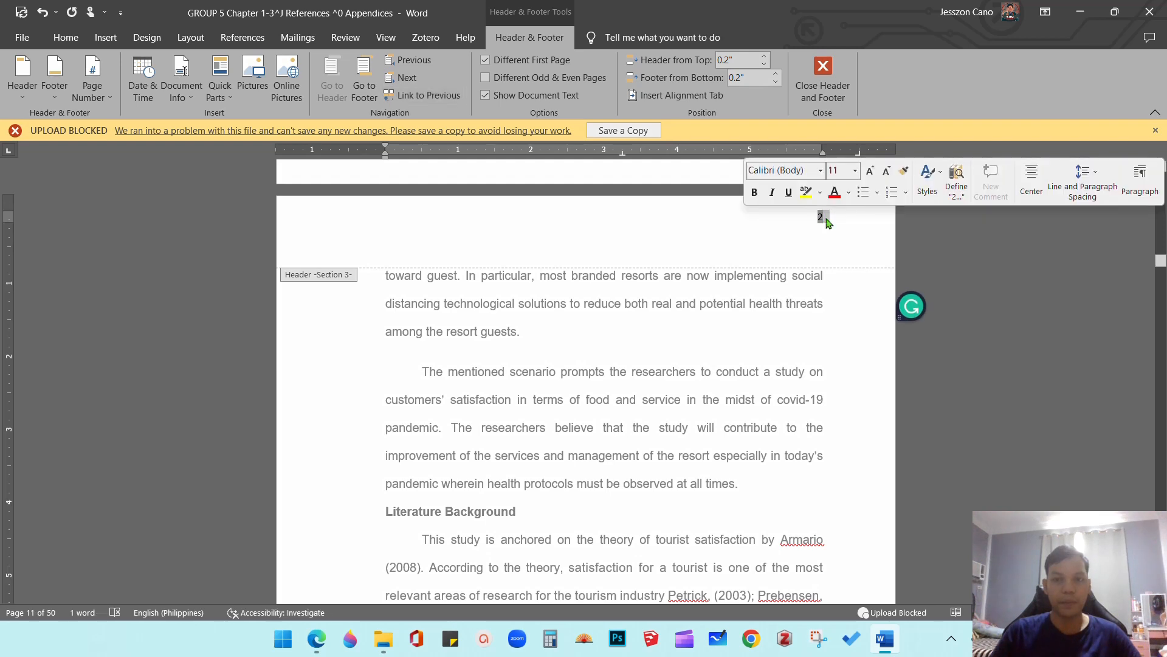
click(822, 222)
Step: Review the Arabic page numbers on the early pages of Chapter 1, ending at the chapter's first-page header
scroll(822, 255, down, 5)
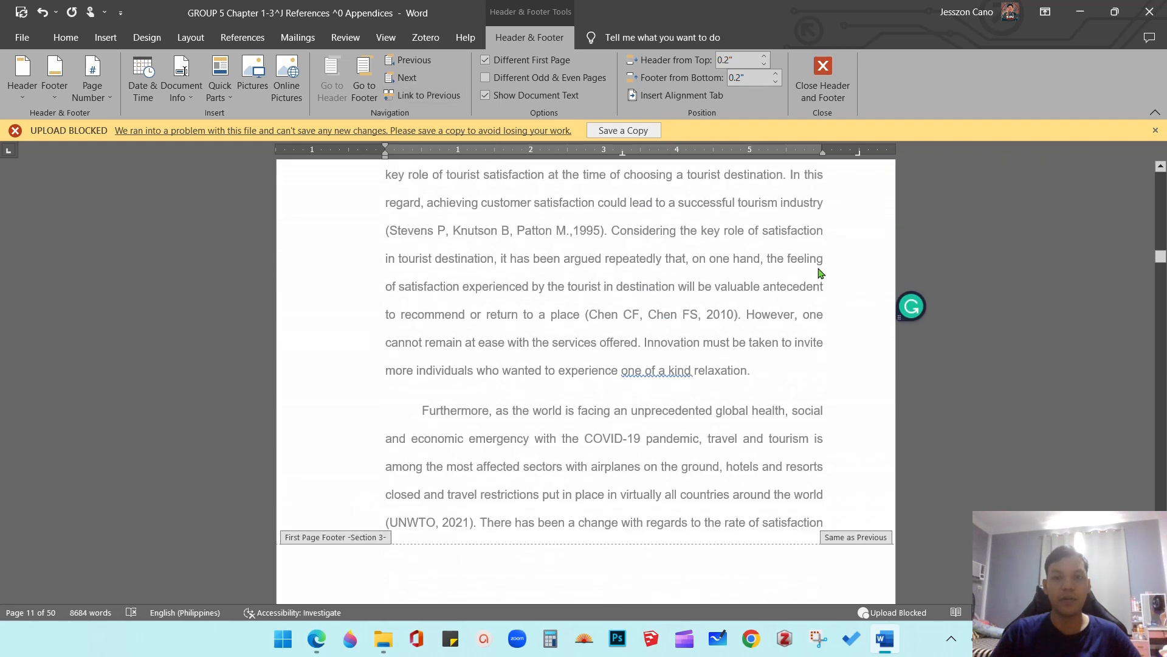
scroll(822, 273, up, 5)
scroll(808, 328, down, 20)
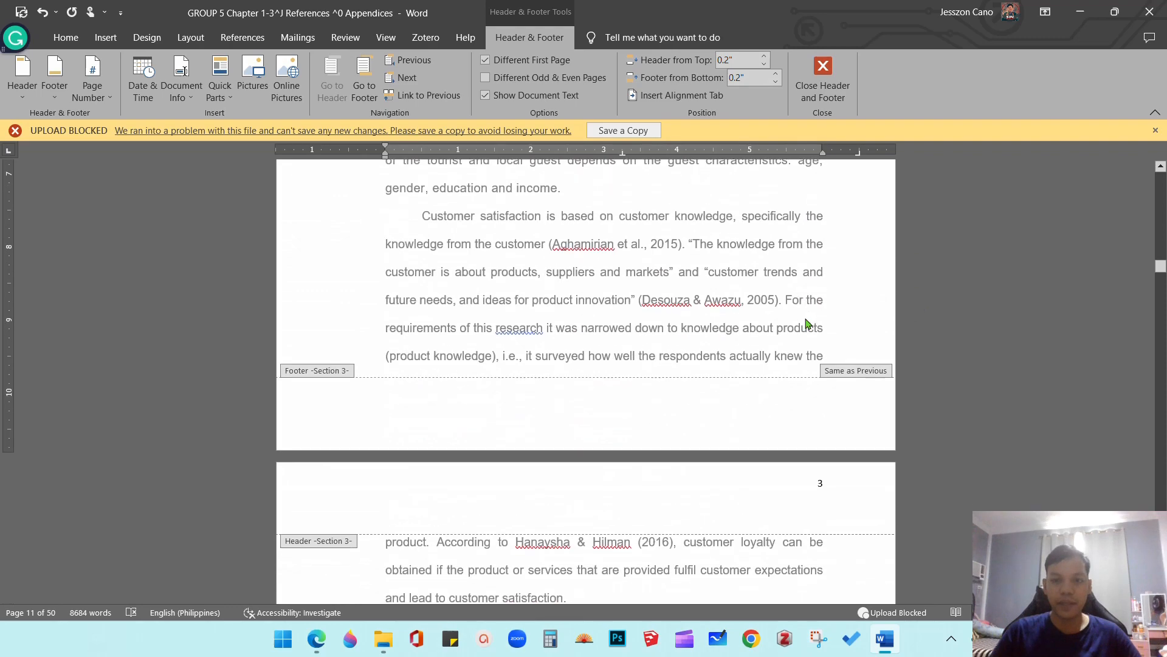
scroll(790, 328, down, 18)
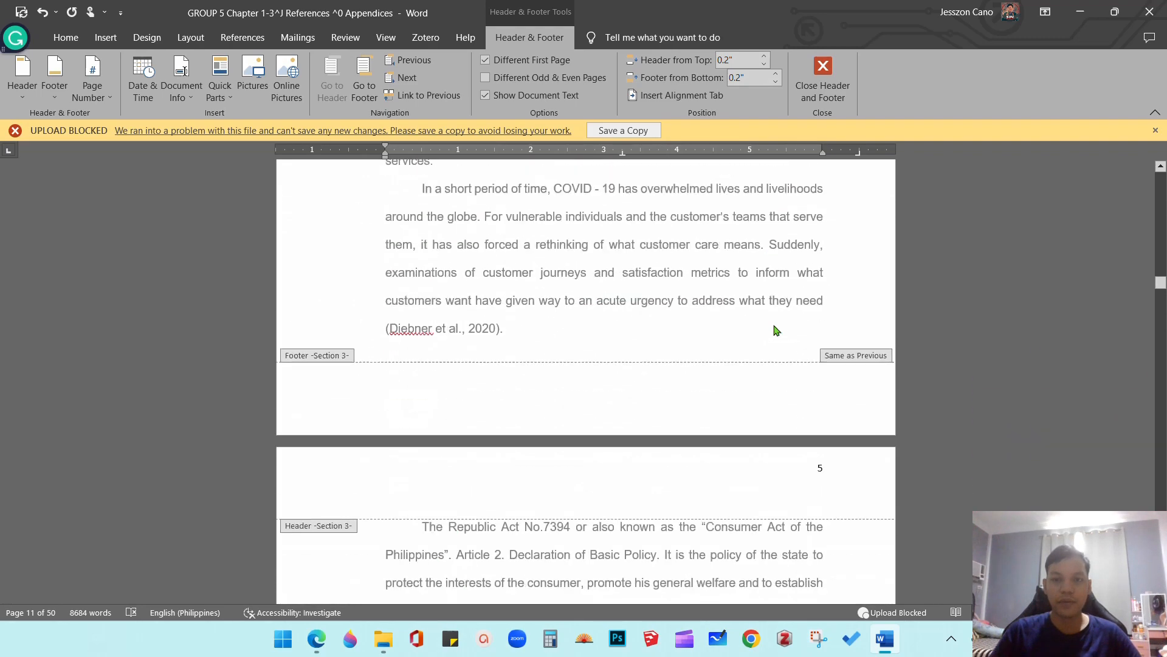
scroll(776, 330, down, 1)
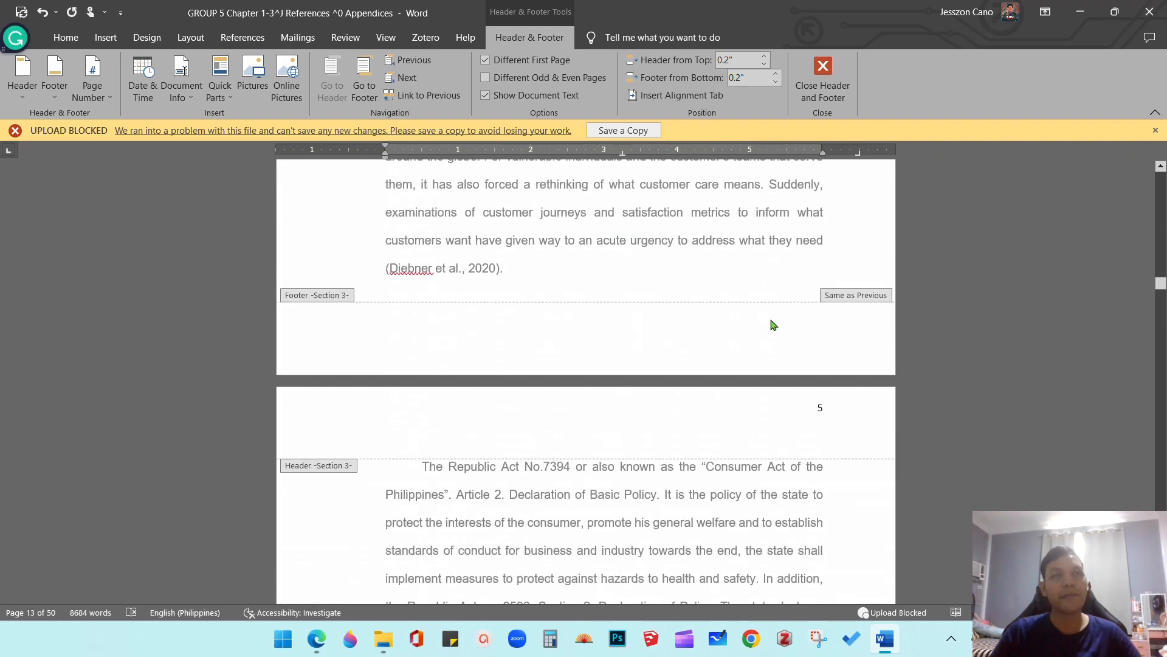
scroll(773, 328, up, 20)
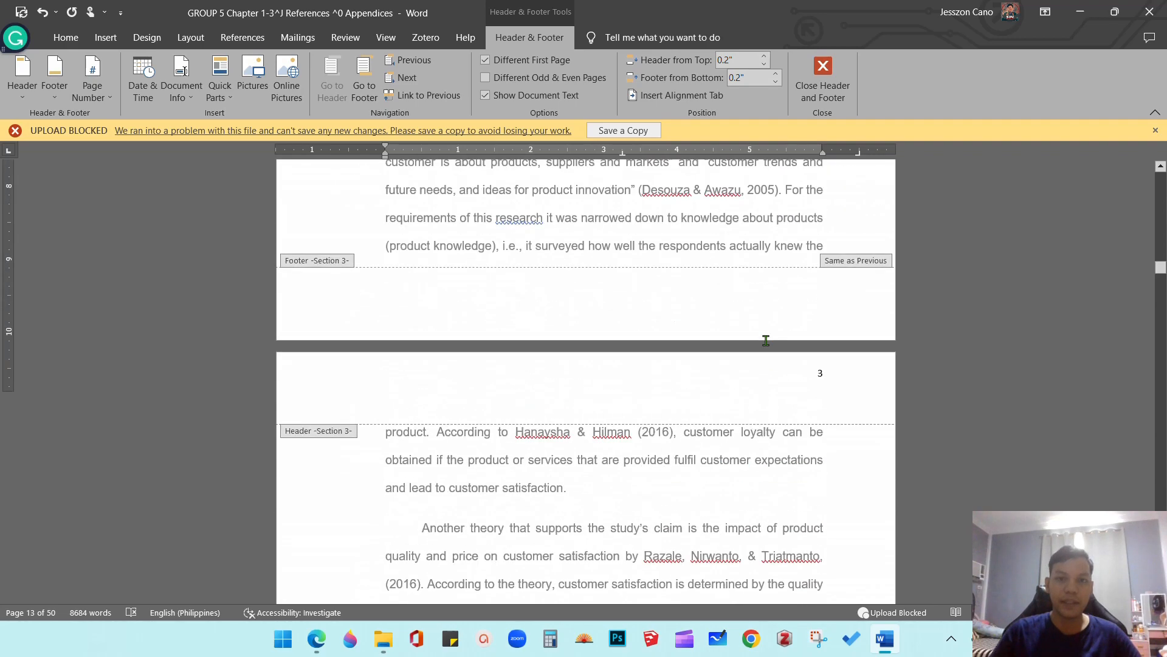
scroll(766, 340, up, 12)
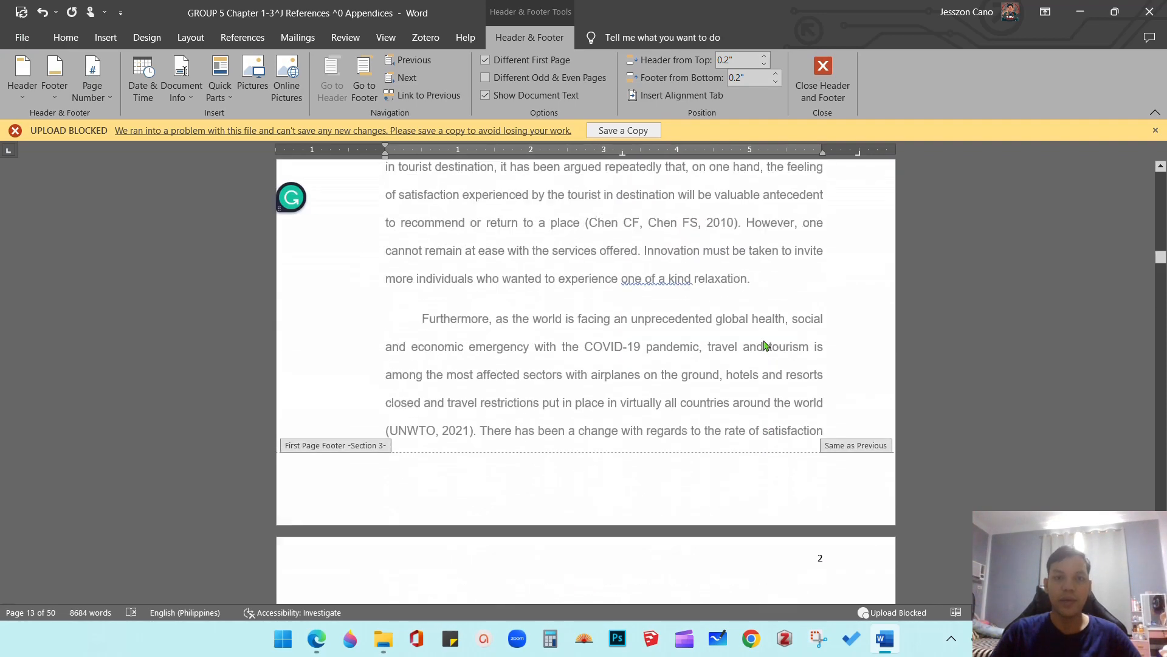
scroll(764, 345, up, 11)
scroll(787, 230, down, 3)
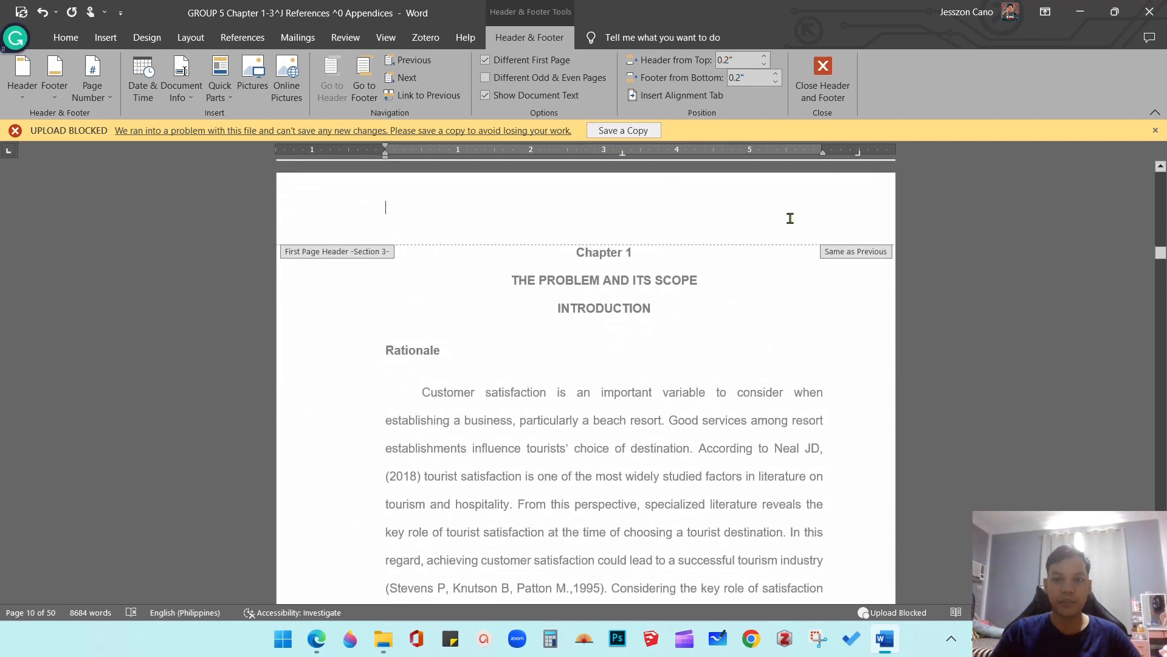
Step: Review the page numbers through the rest of Chapter 1 and examine the page number in the header of Chapter 2's first page
scroll(699, 447, down, 20)
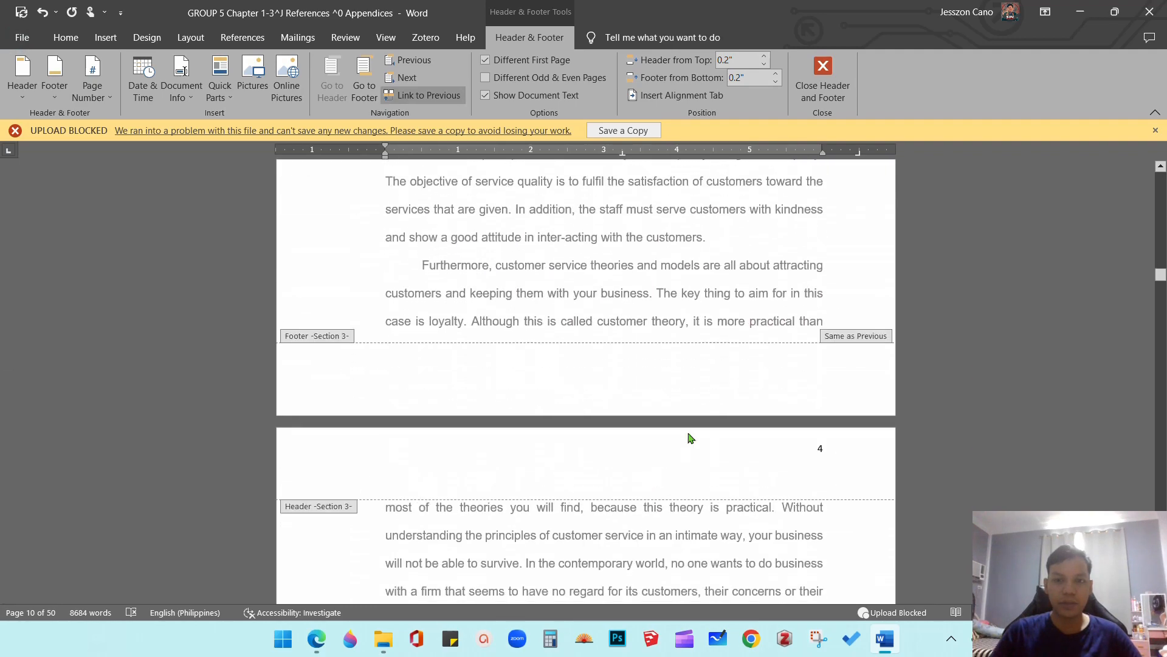
scroll(687, 439, down, 20)
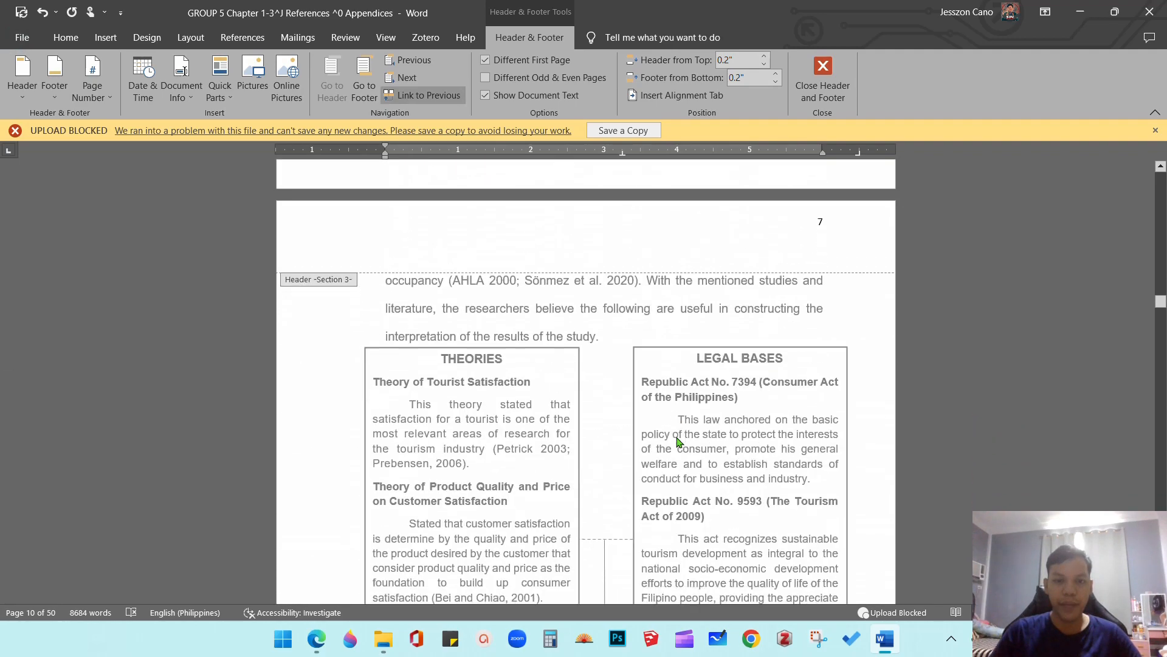
scroll(678, 439, down, 20)
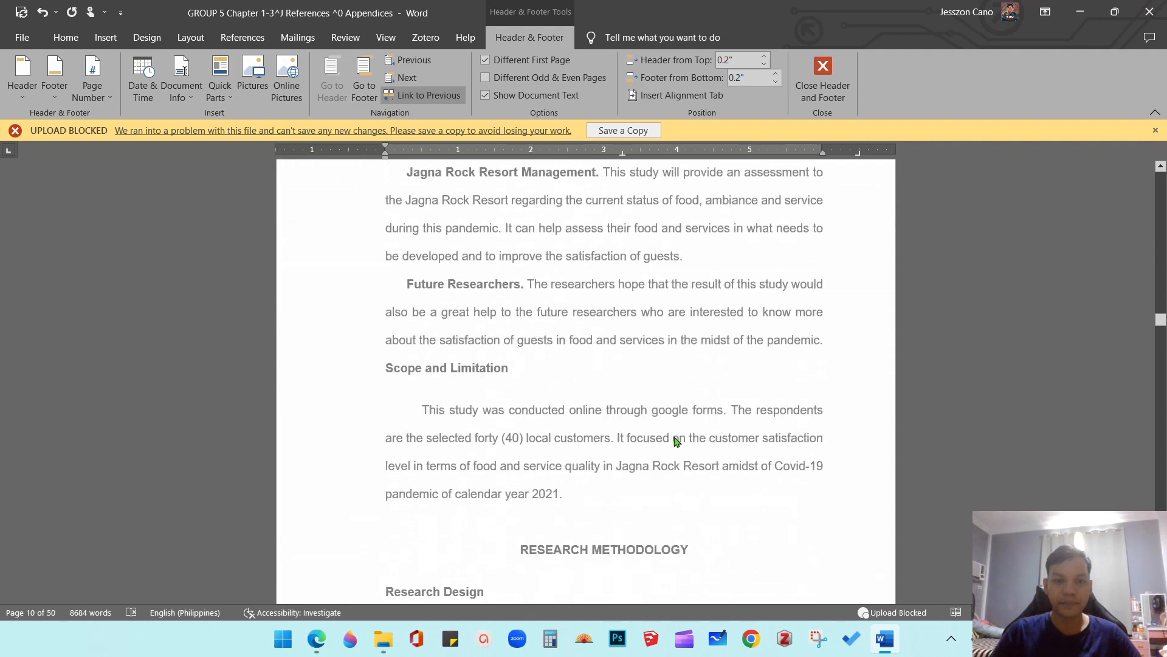
scroll(677, 440, down, 20)
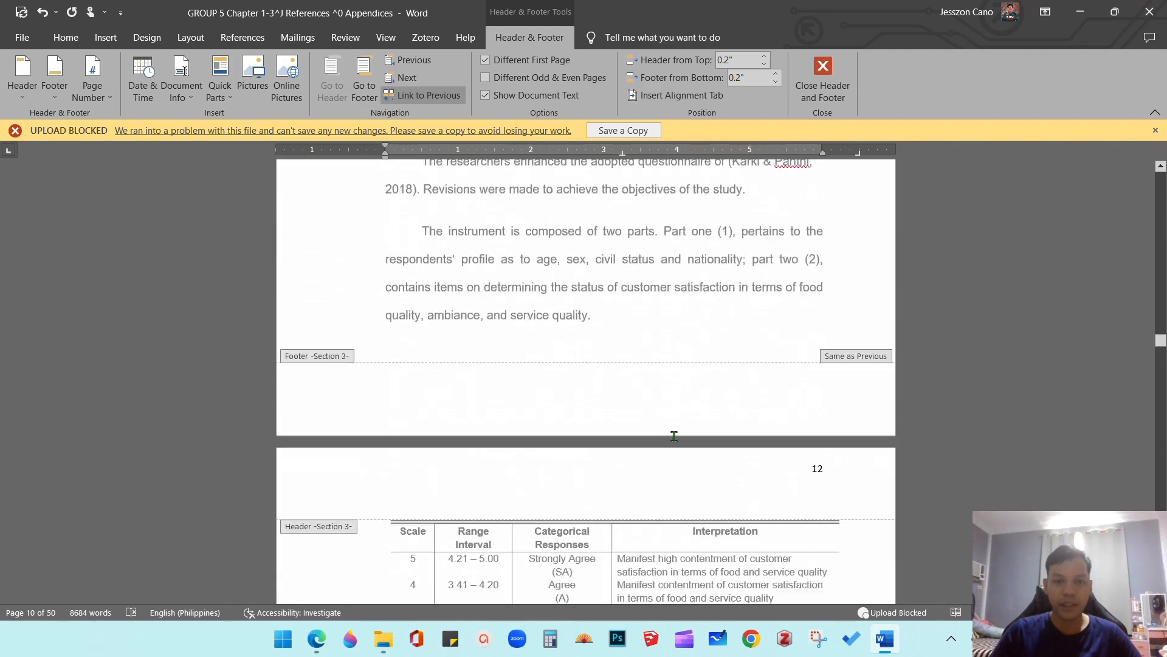
scroll(675, 438, down, 20)
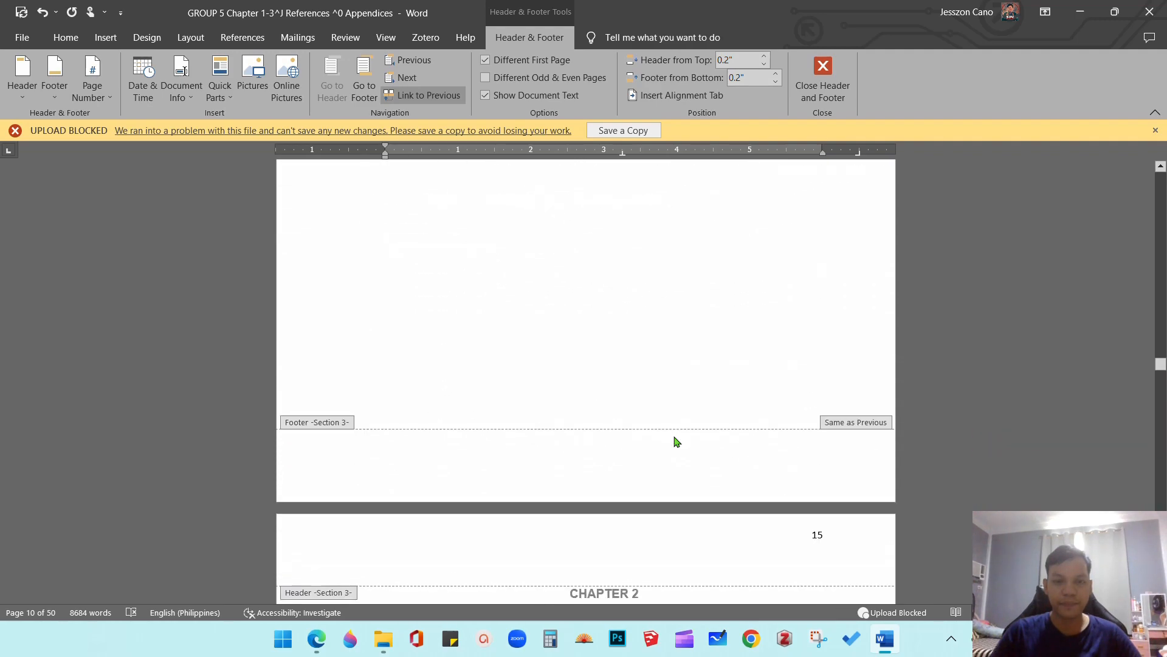
scroll(676, 441, down, 5)
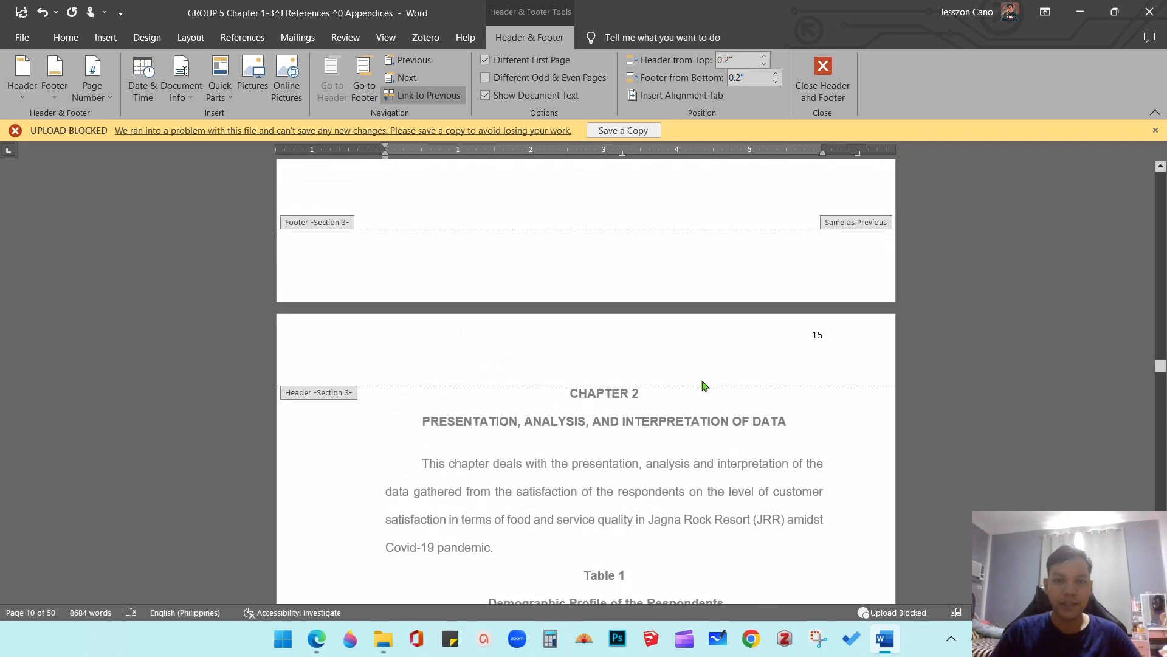
scroll(802, 367, up, 20)
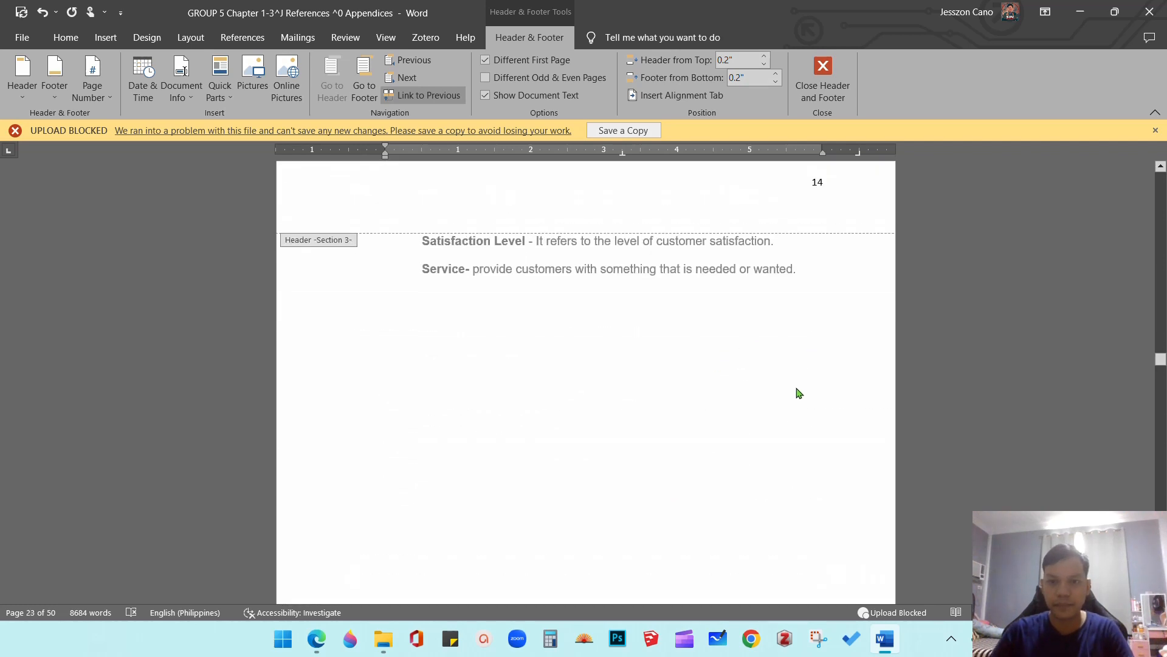
scroll(798, 394, up, 6)
scroll(795, 394, down, 20)
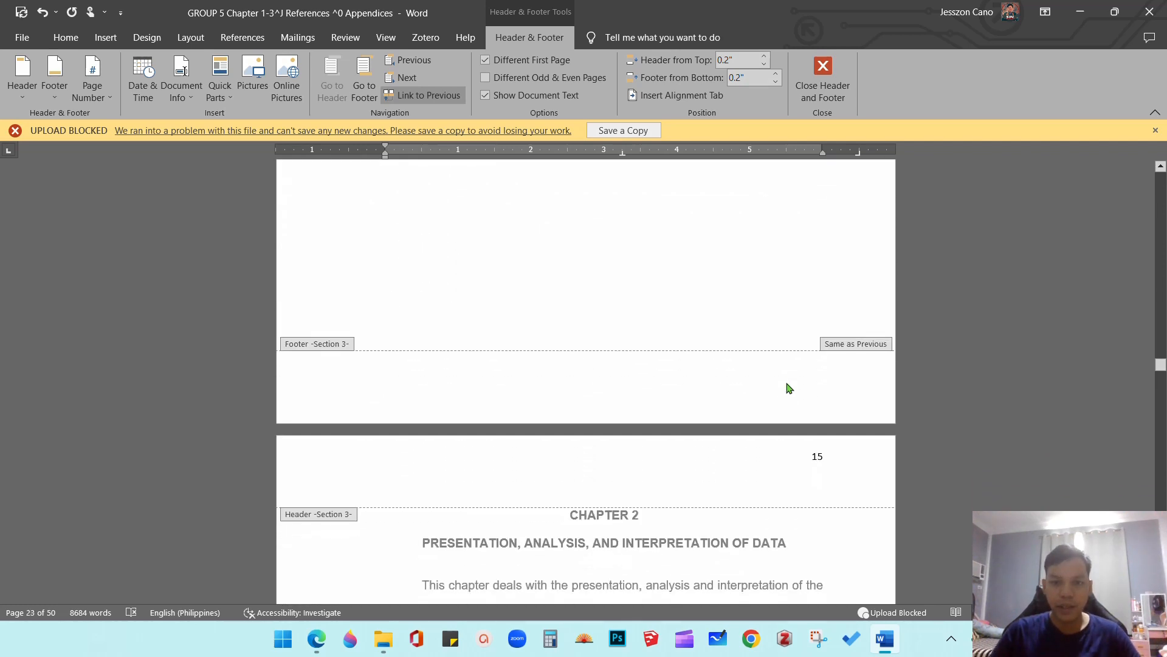
scroll(785, 386, down, 3)
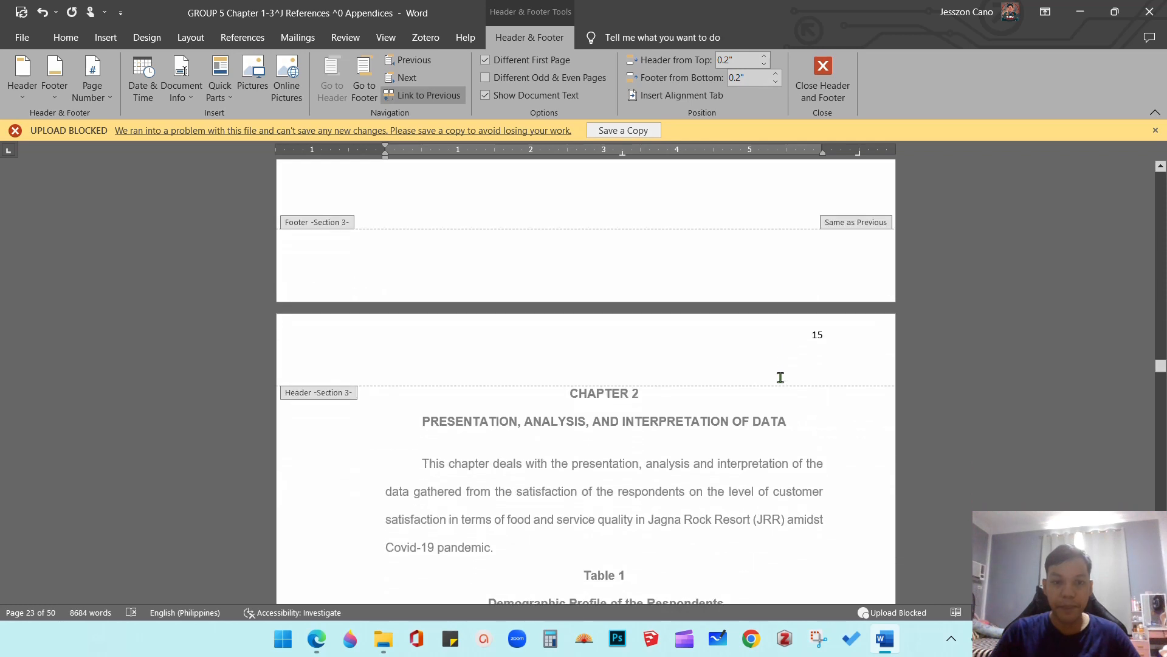
click(815, 336)
click(815, 336)
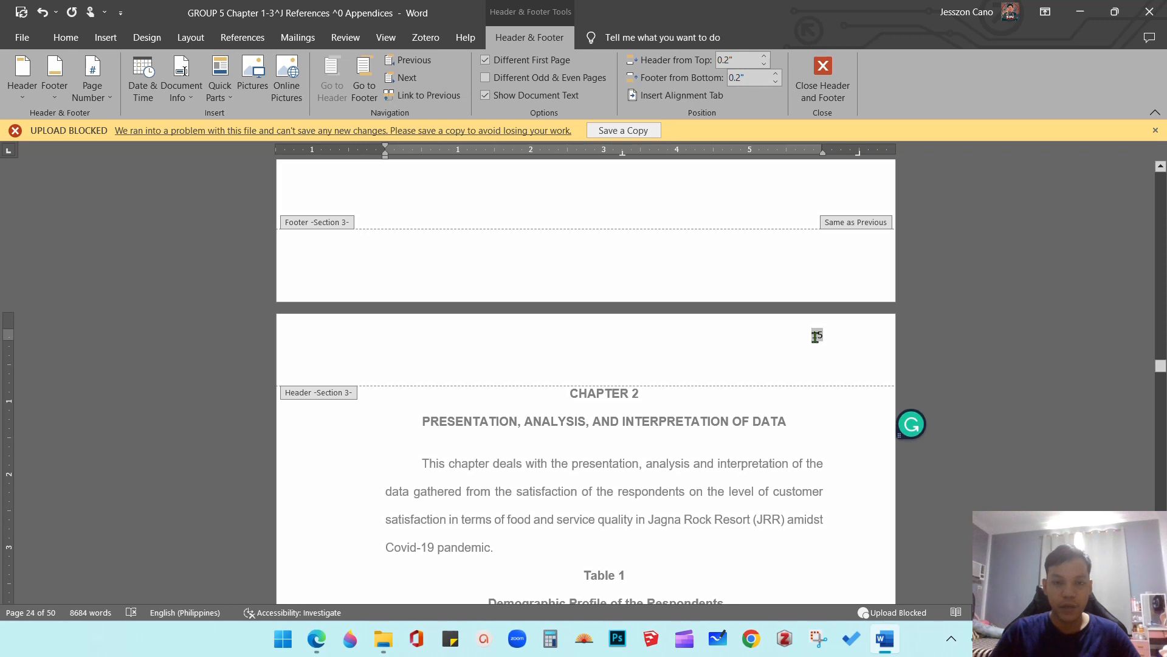
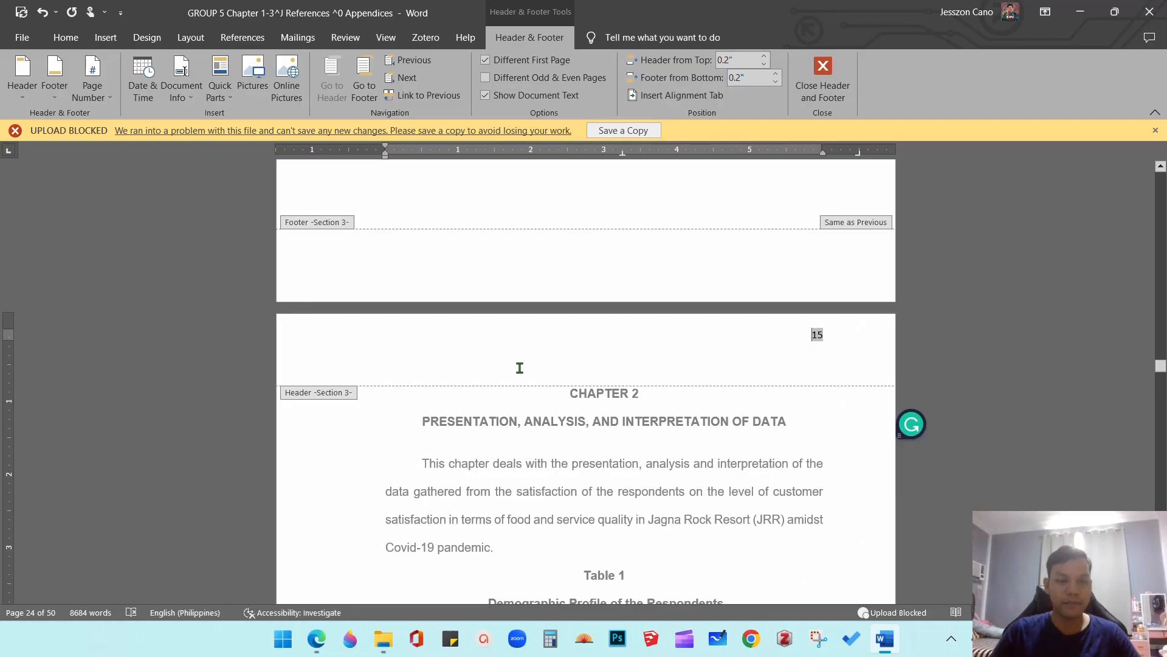
Step: Insert a Next Page section break directly before the CHAPTER 2 heading
double_click(572, 399)
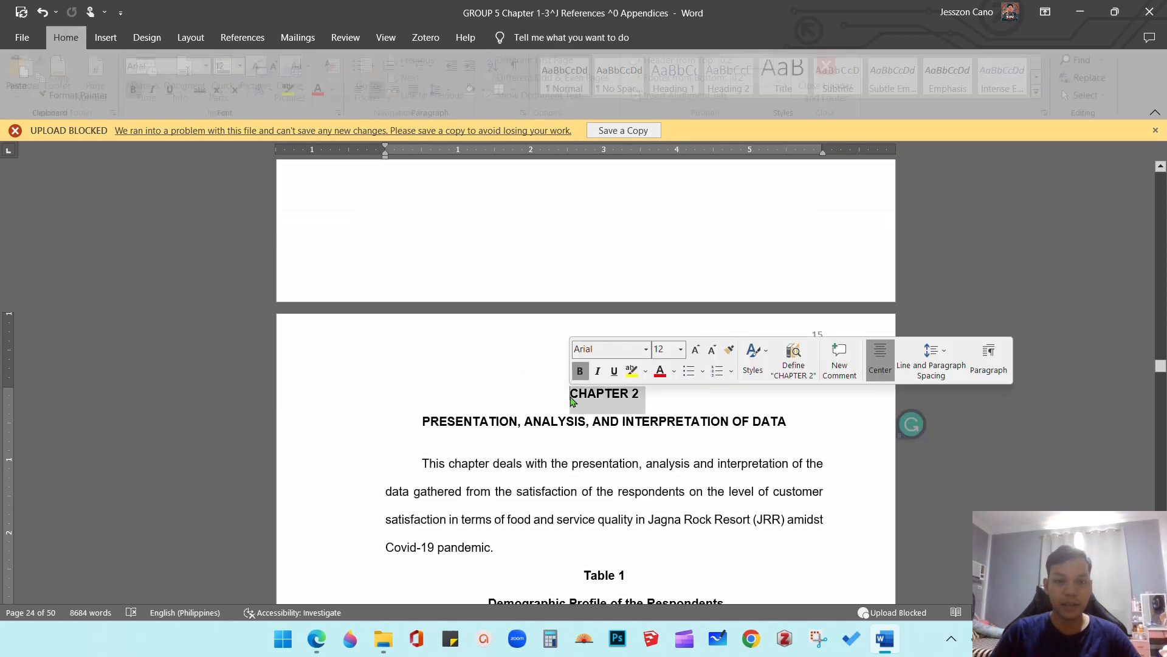
click(568, 396)
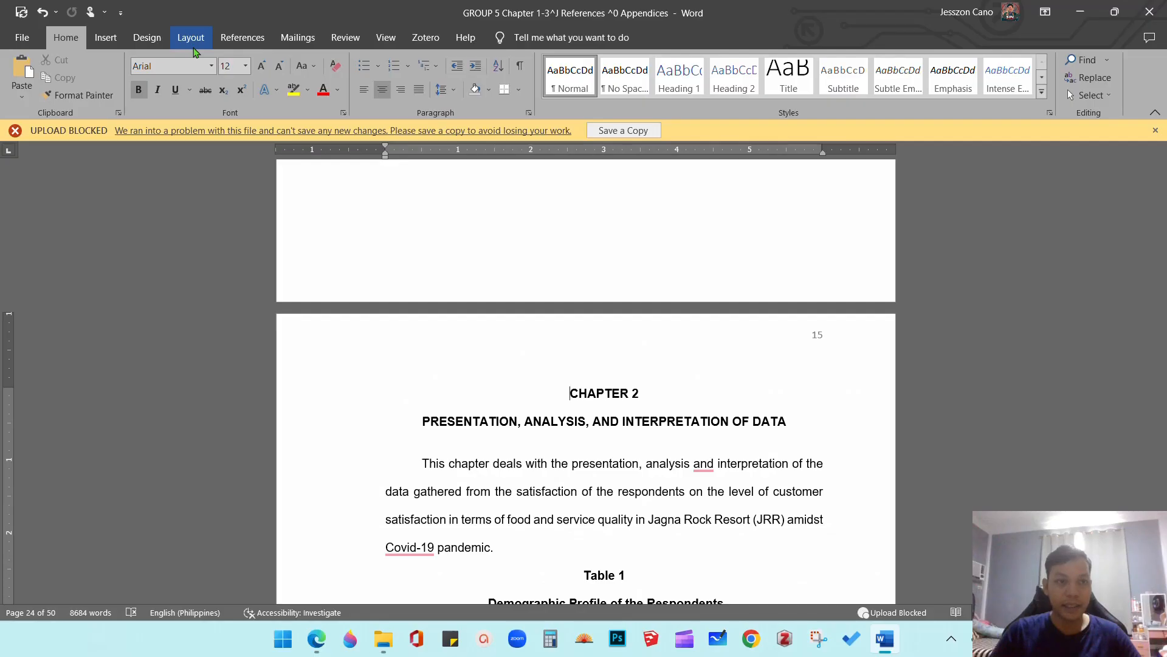
click(192, 40)
click(220, 65)
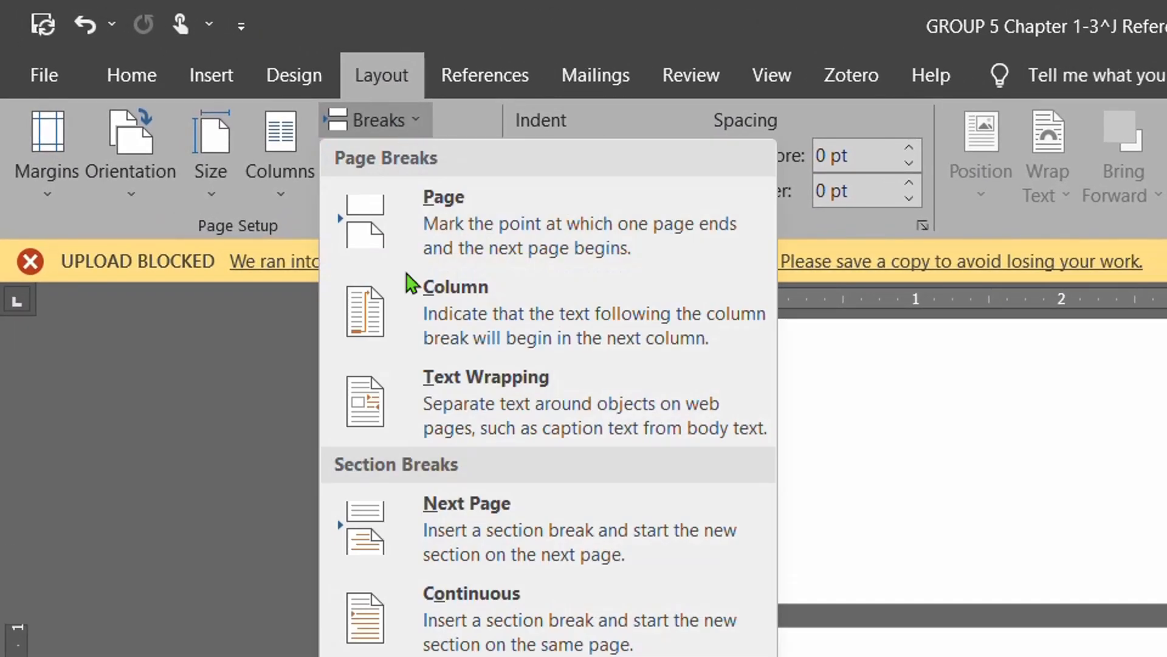
click(468, 523)
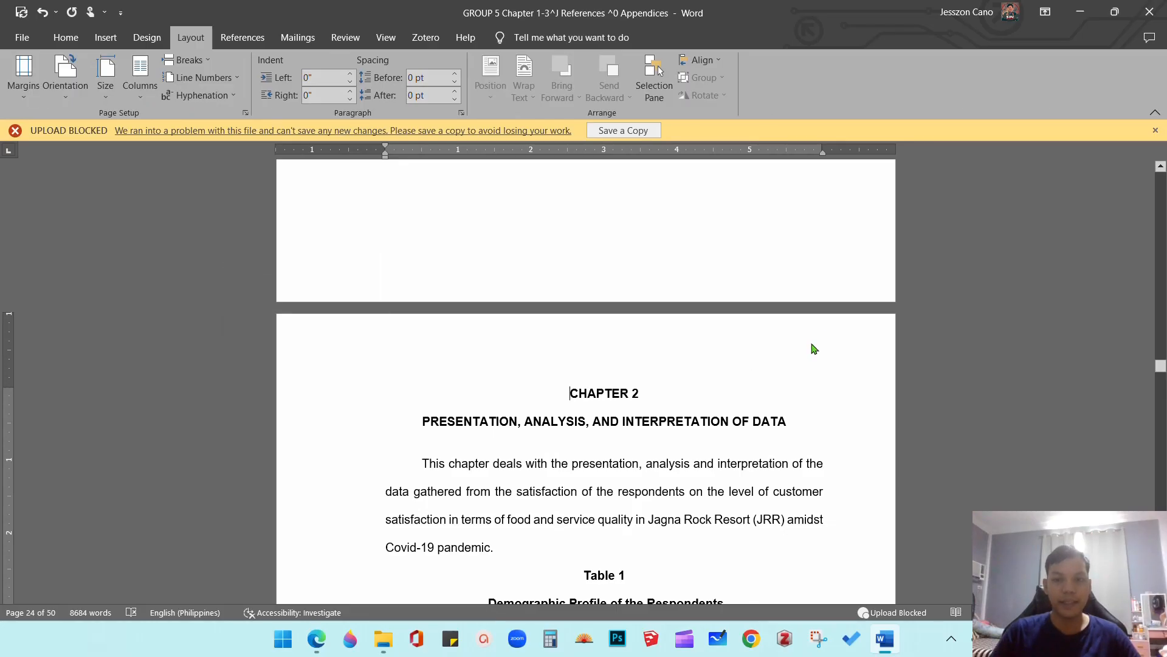
Step: Check the page numbers on Chapter 1's last pages and on the first and second pages of Chapter 2
scroll(815, 349, up, 10)
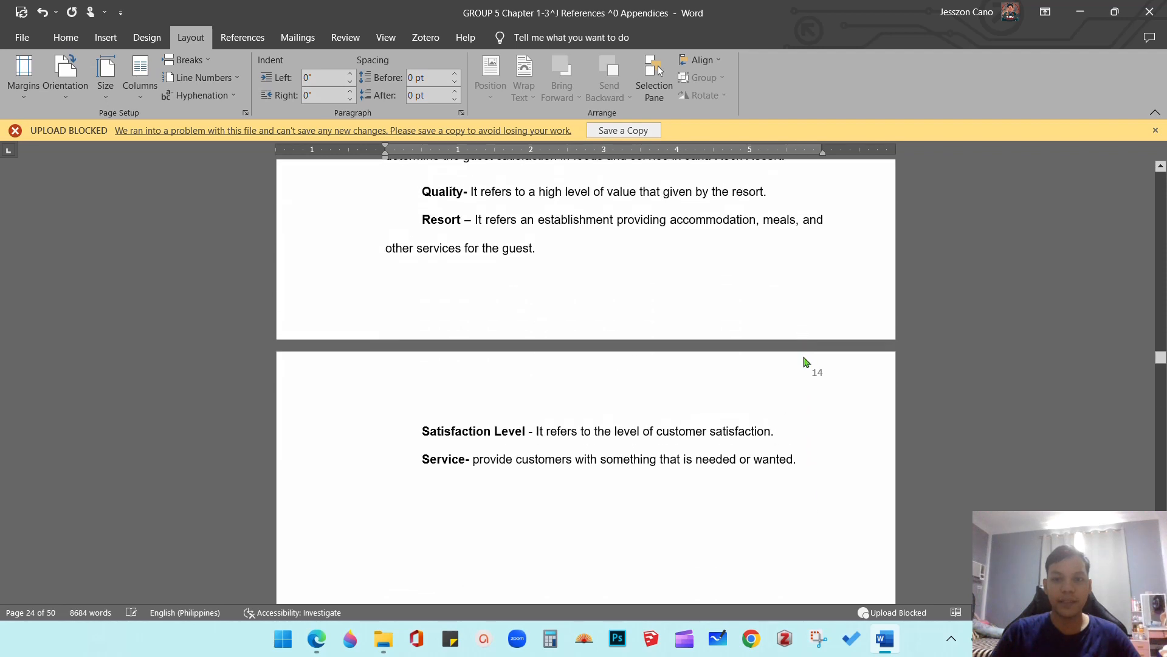
scroll(806, 362, down, 10)
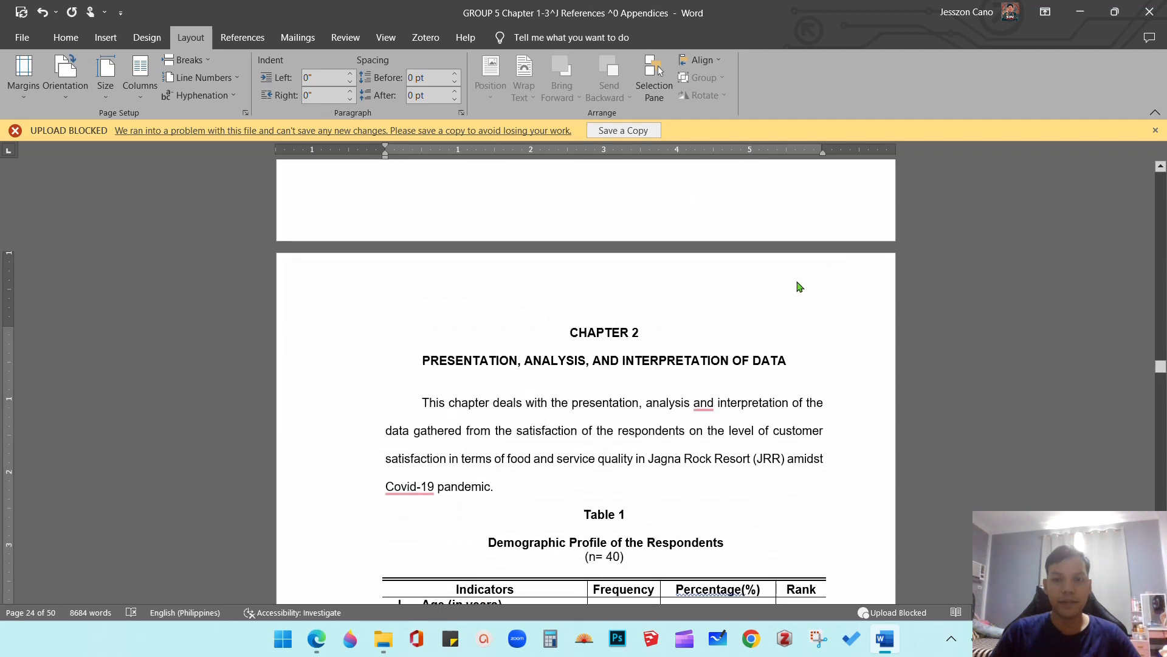
scroll(820, 286, down, 10)
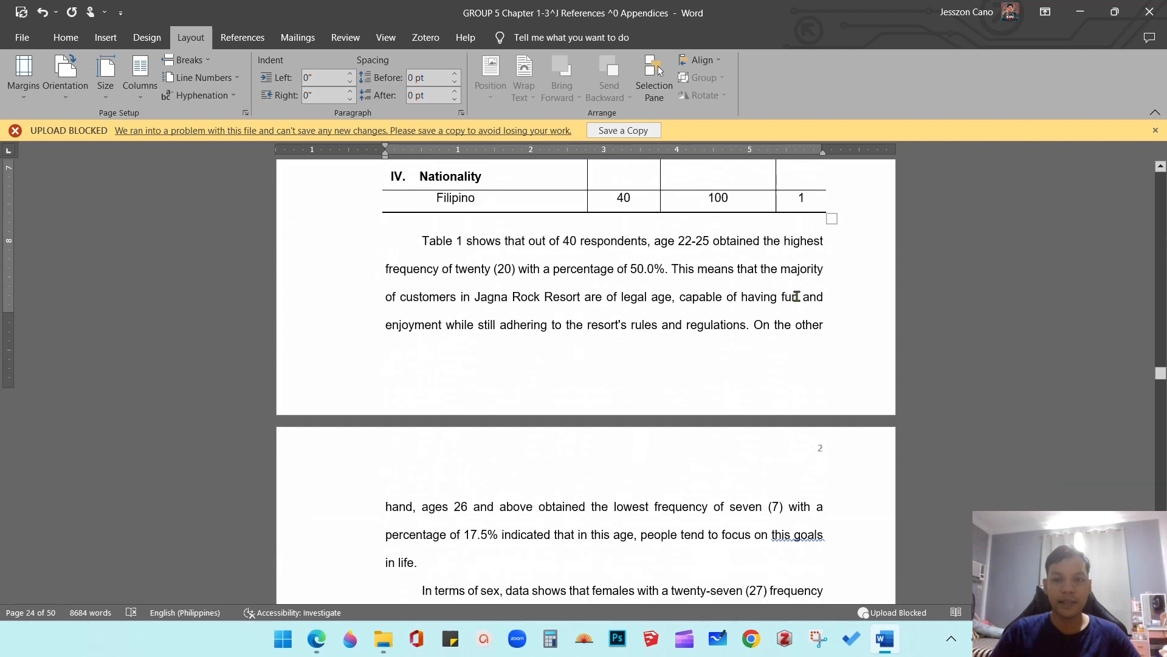
scroll(823, 417, up, 10)
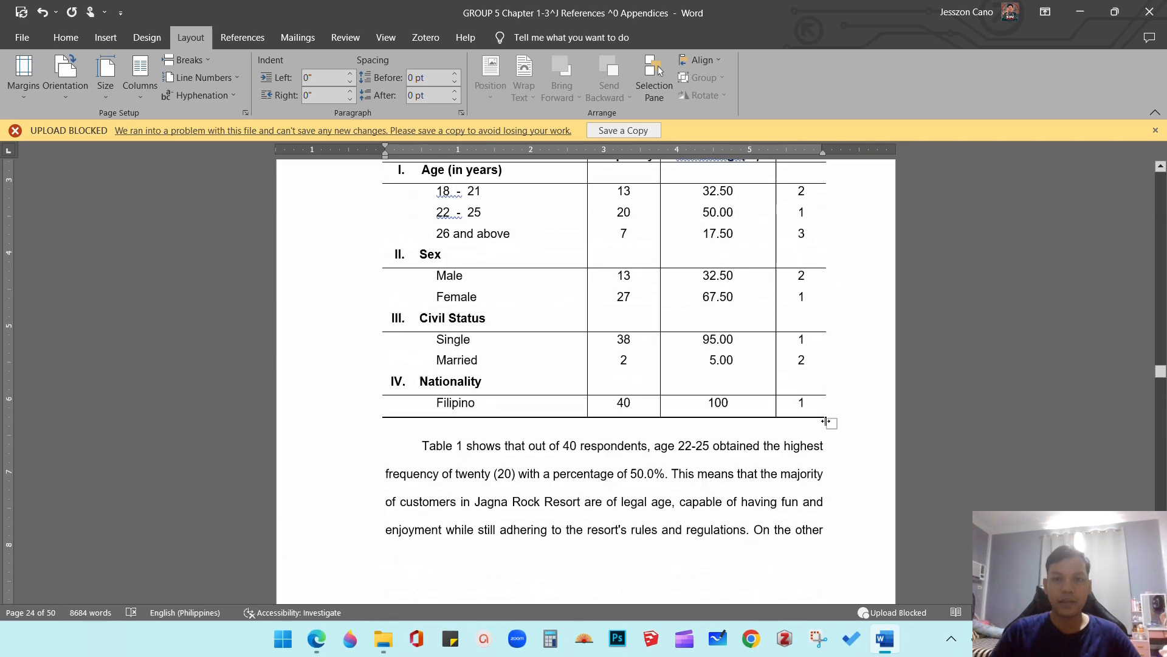
scroll(823, 417, down, 8)
scroll(814, 406, down, 3)
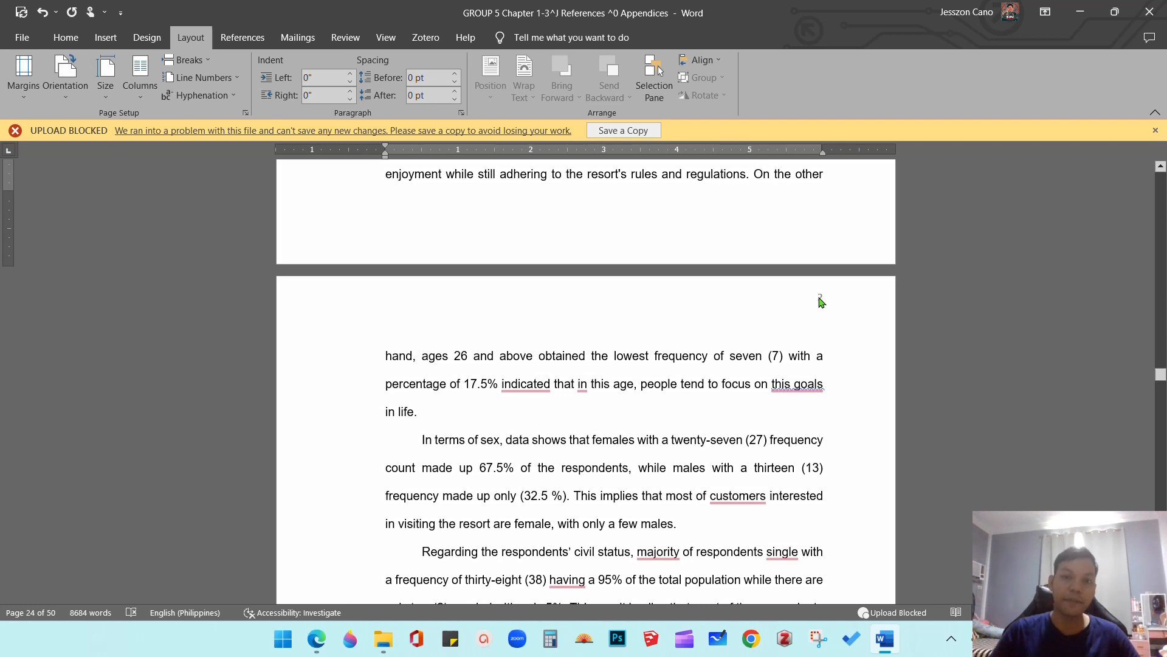
click(821, 302)
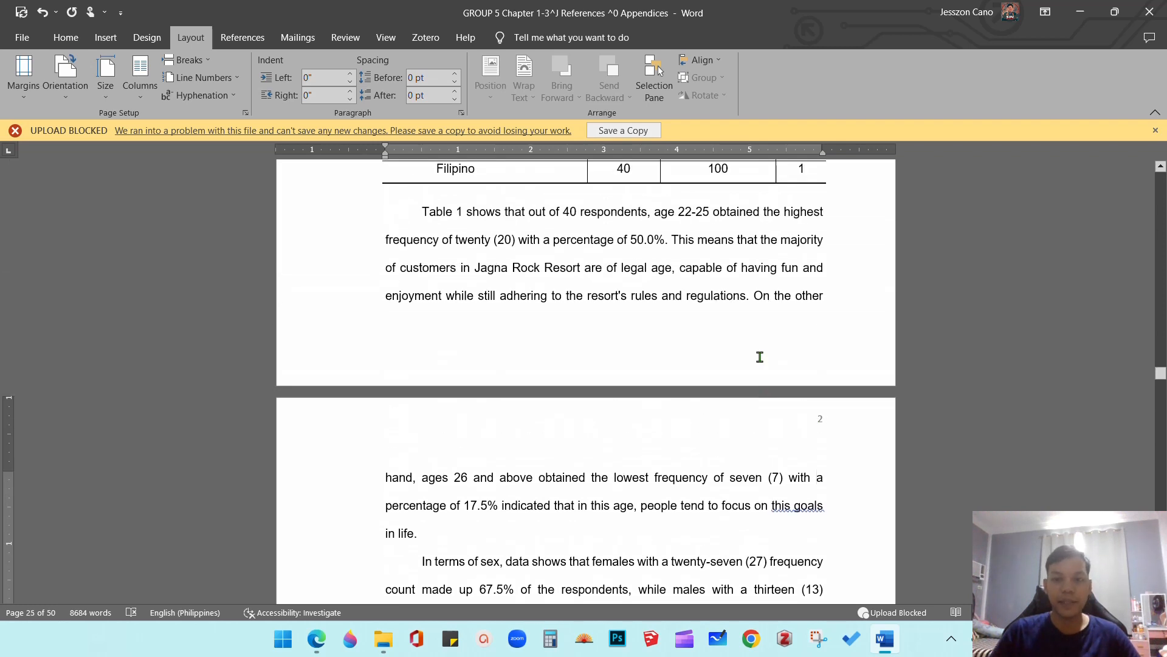
double_click(819, 305)
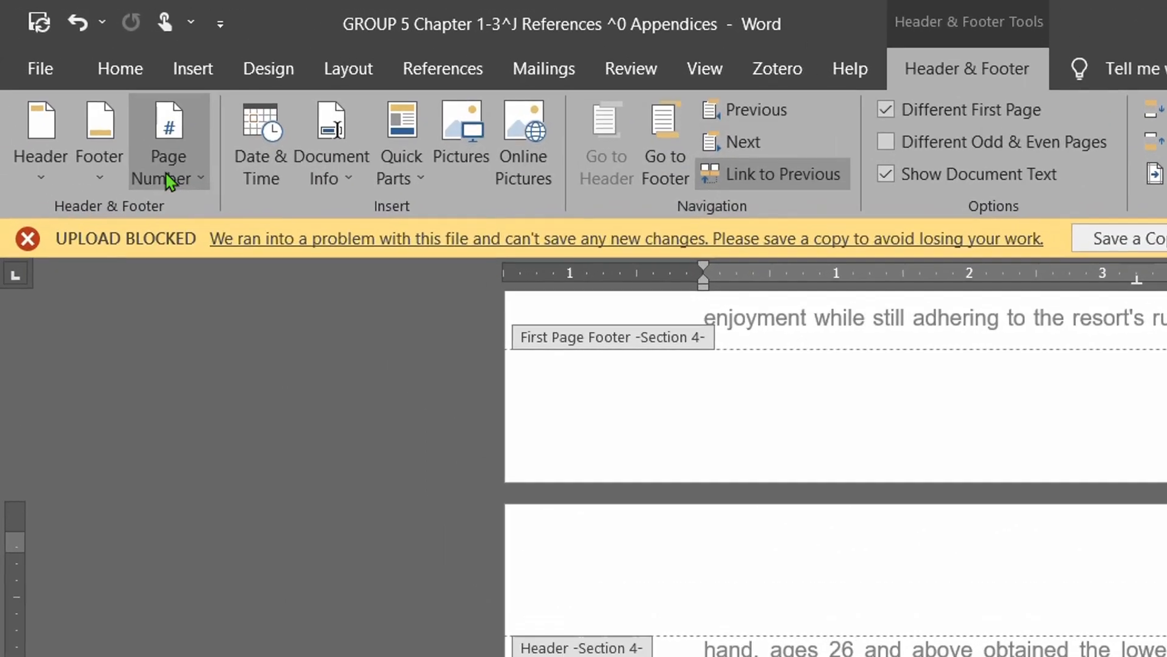
click(92, 91)
click(321, 380)
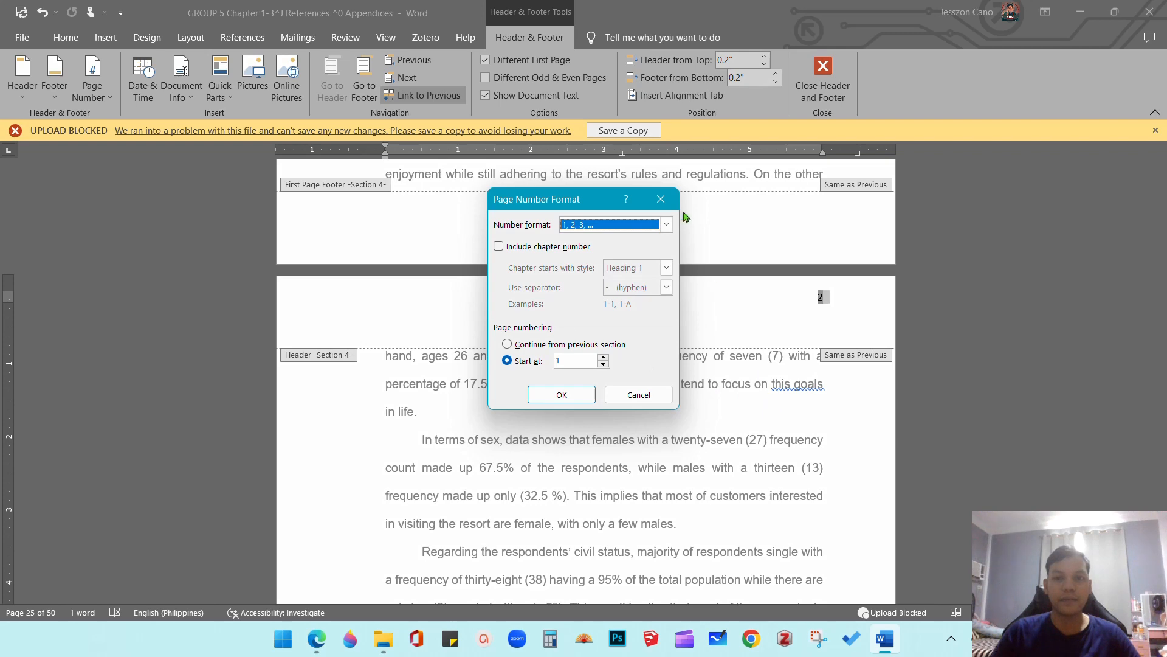
click(660, 199)
Step: Check the page number at the end of Chapter 1 and set the Section 4 page numbering for Chapter 2 to start at 15
scroll(818, 357, up, 15)
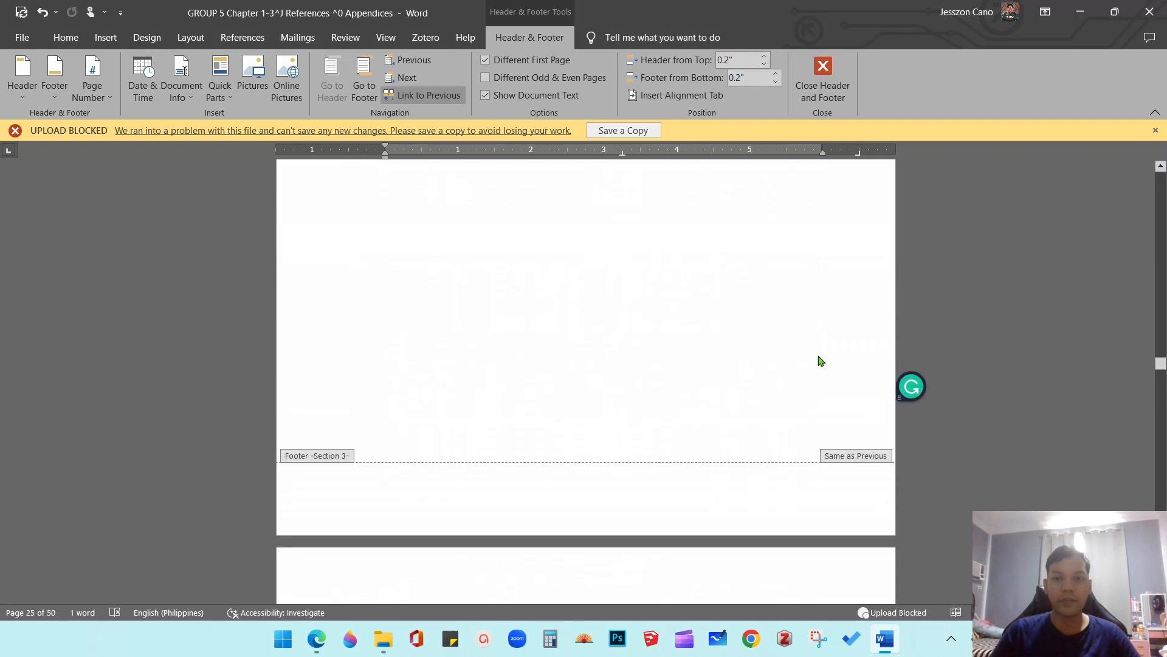
scroll(817, 361, down, 5)
scroll(818, 360, up, 1)
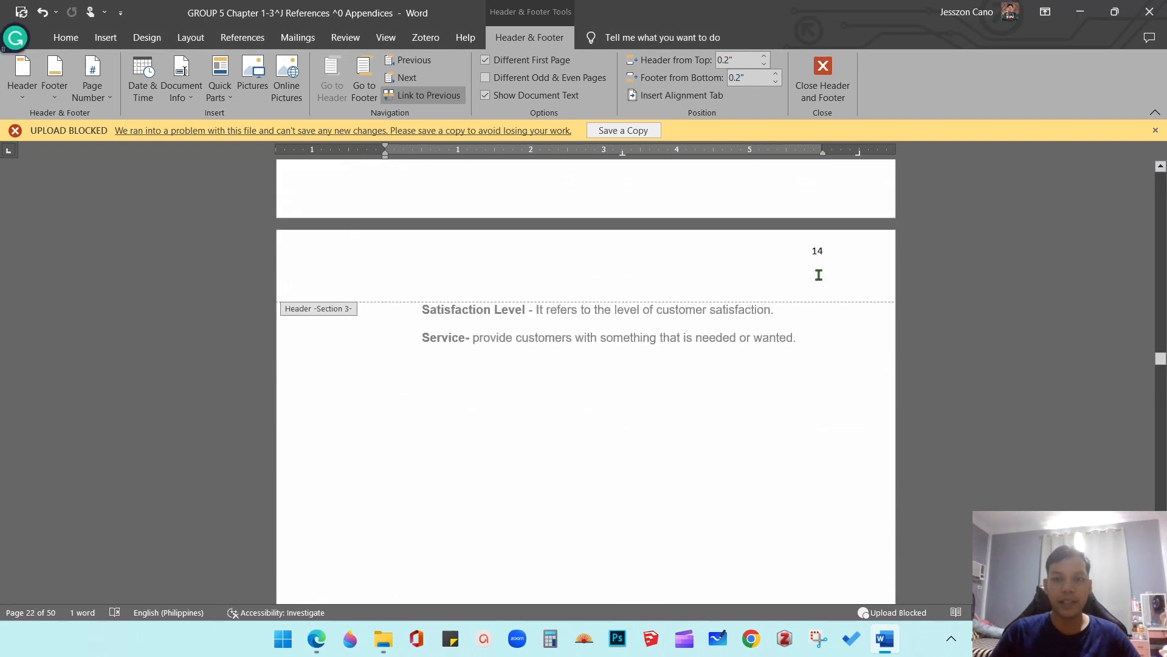
scroll(818, 275, down, 10)
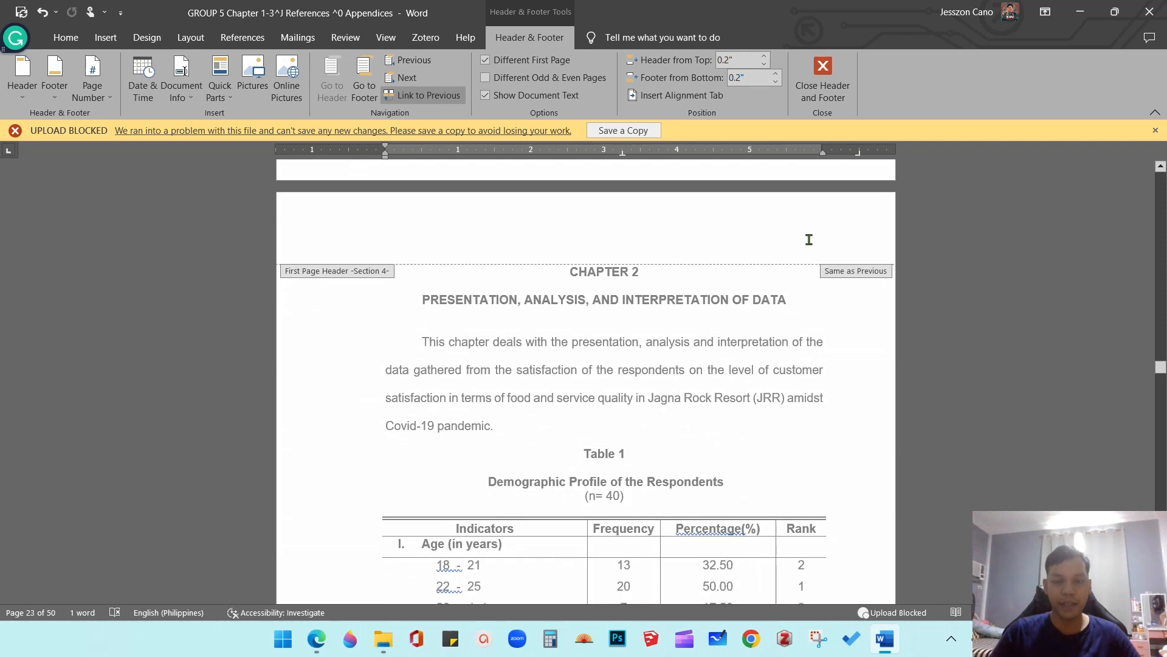
scroll(809, 239, down, 10)
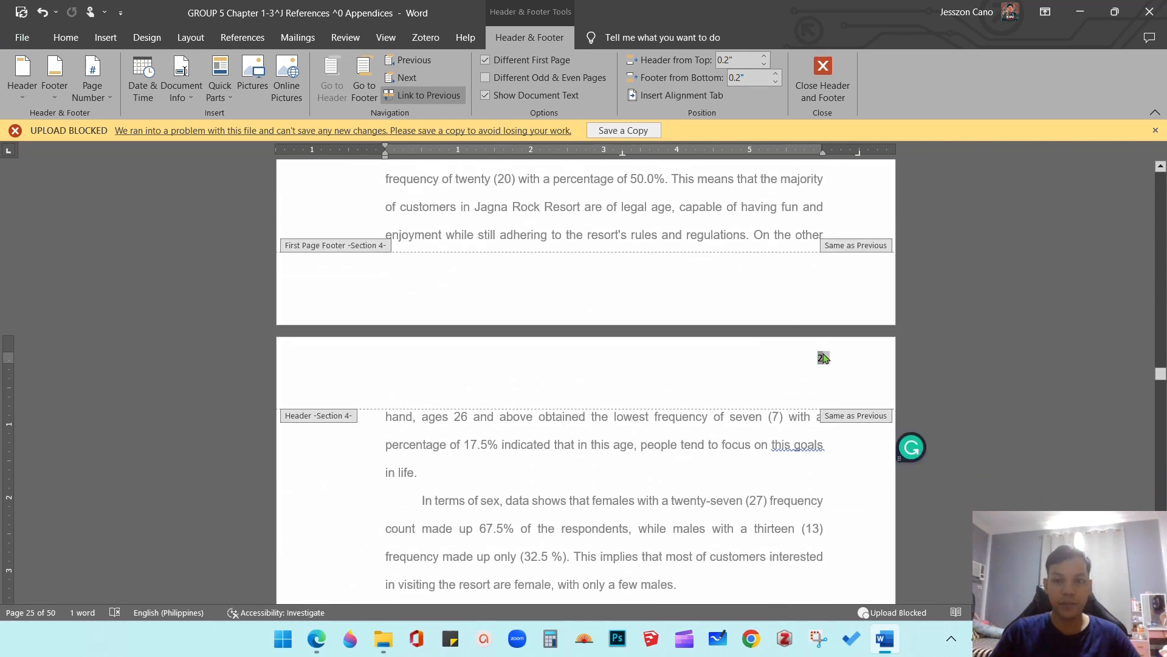
click(823, 360)
double_click(818, 358)
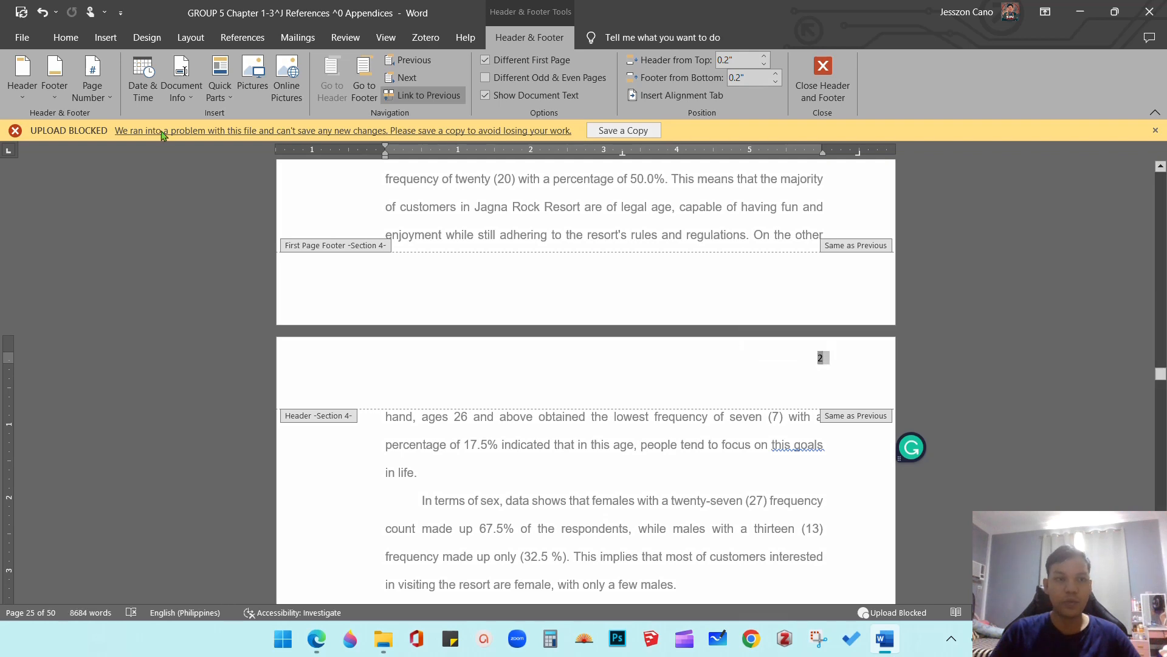
click(92, 91)
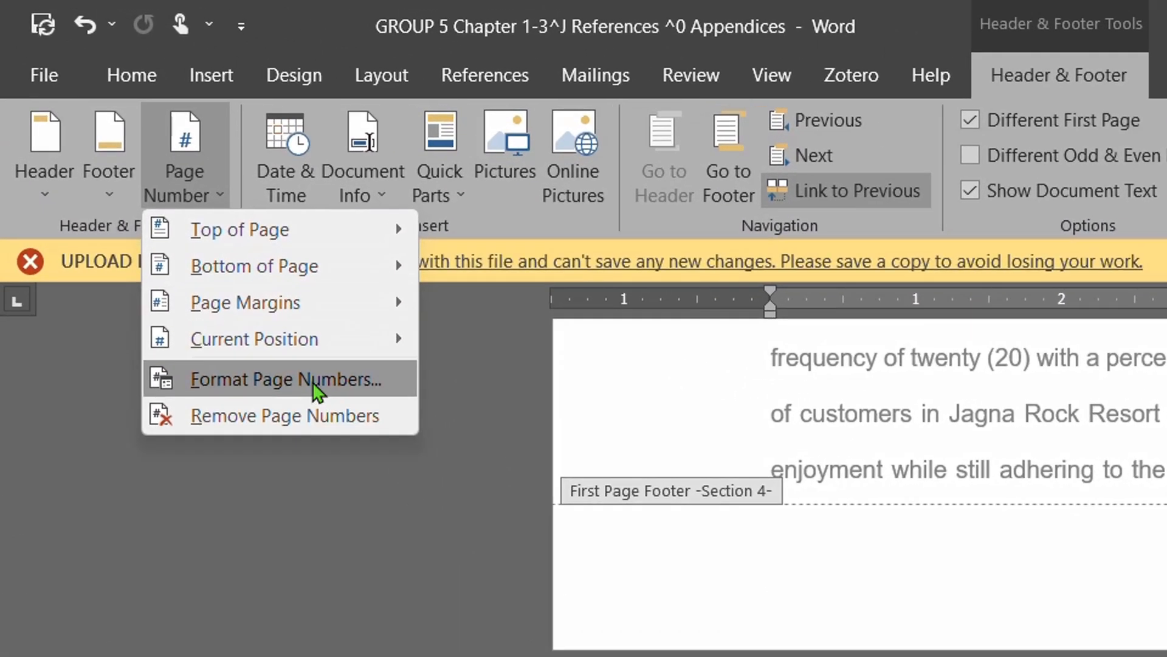
click(158, 191)
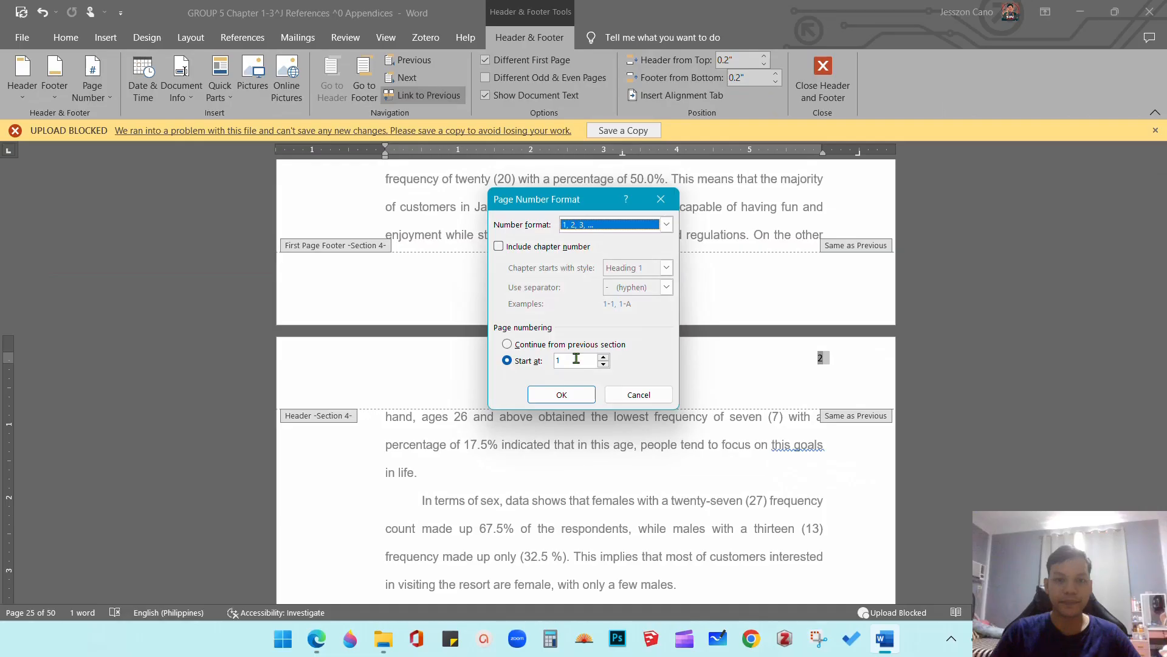
click(575, 359)
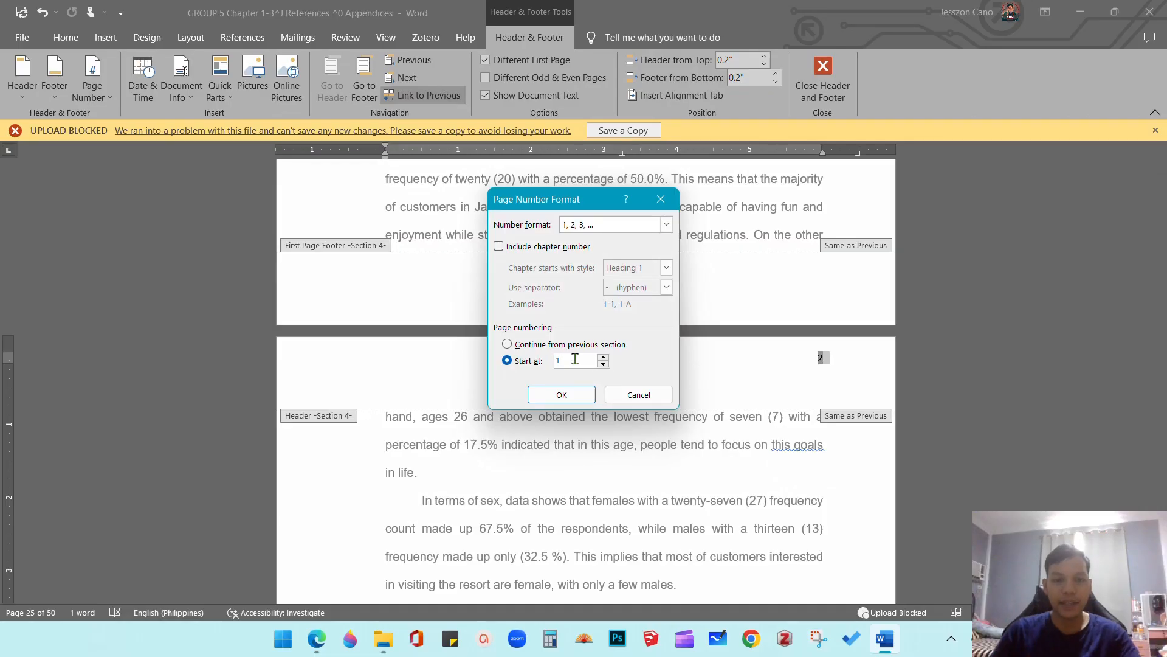
text(5)
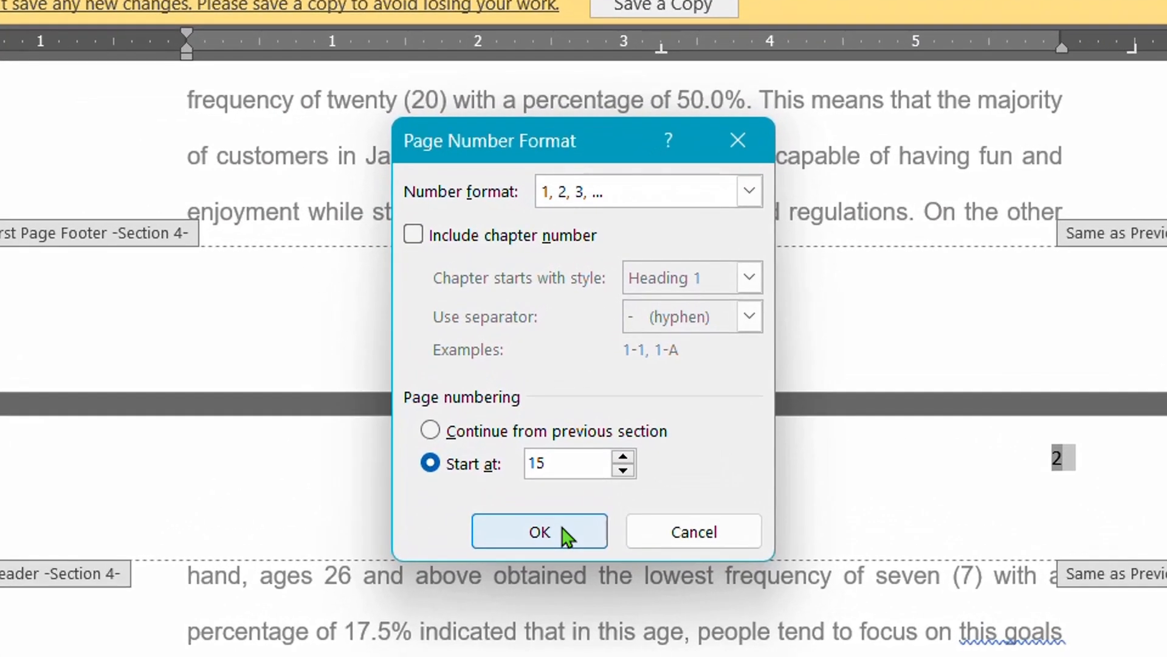
click(563, 528)
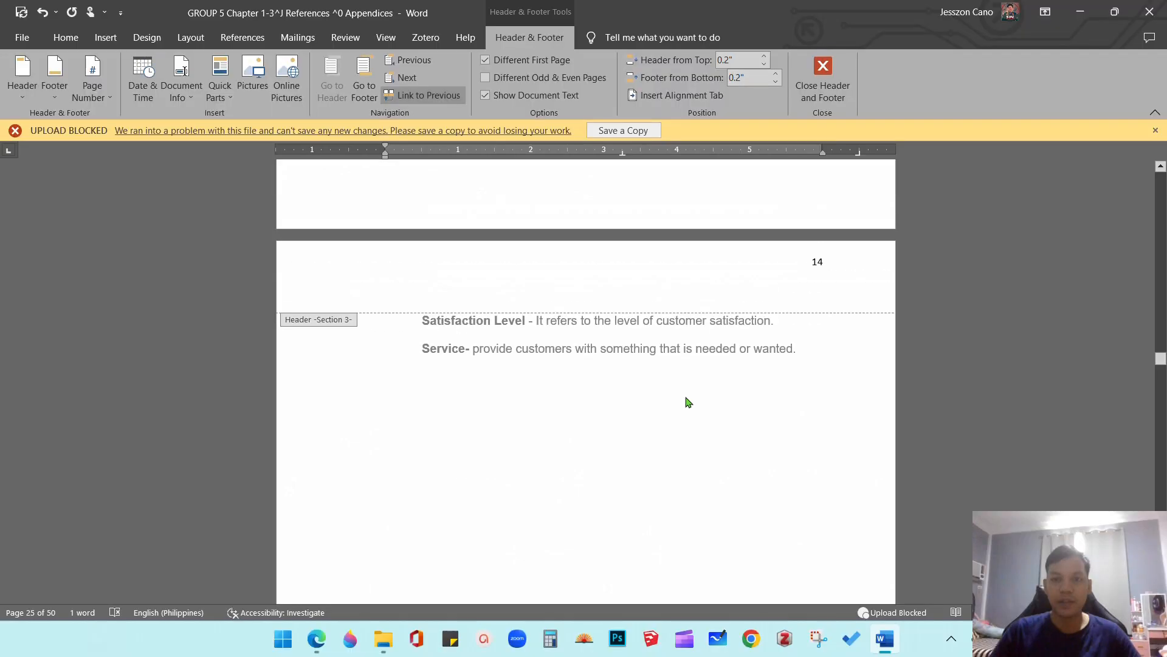
Step: Review the page numbers from the end of Chapter 1 through Chapter 2 to the first page of Chapter 3
scroll(688, 402, up, 2)
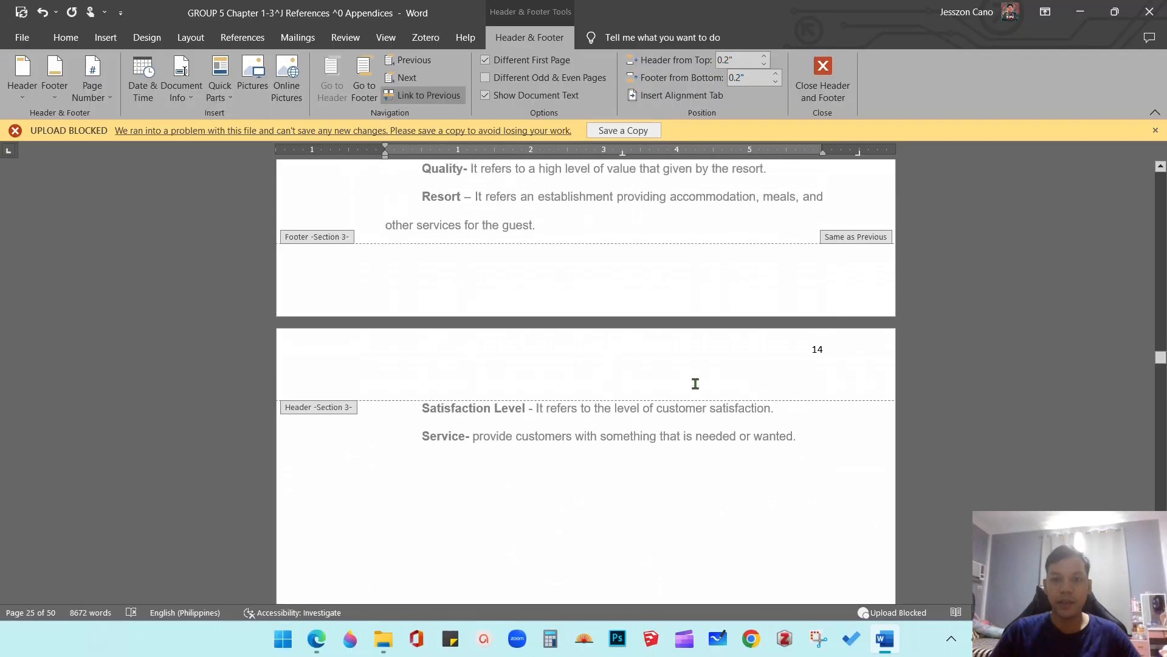
scroll(819, 352, down, 20)
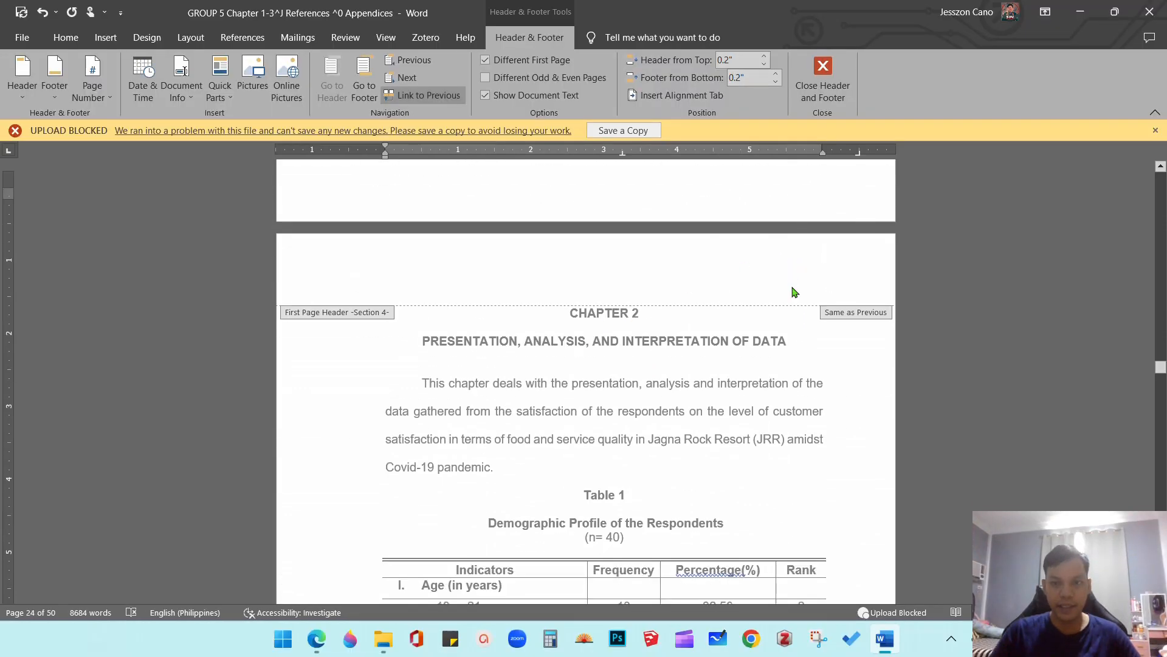
scroll(792, 290, down, 15)
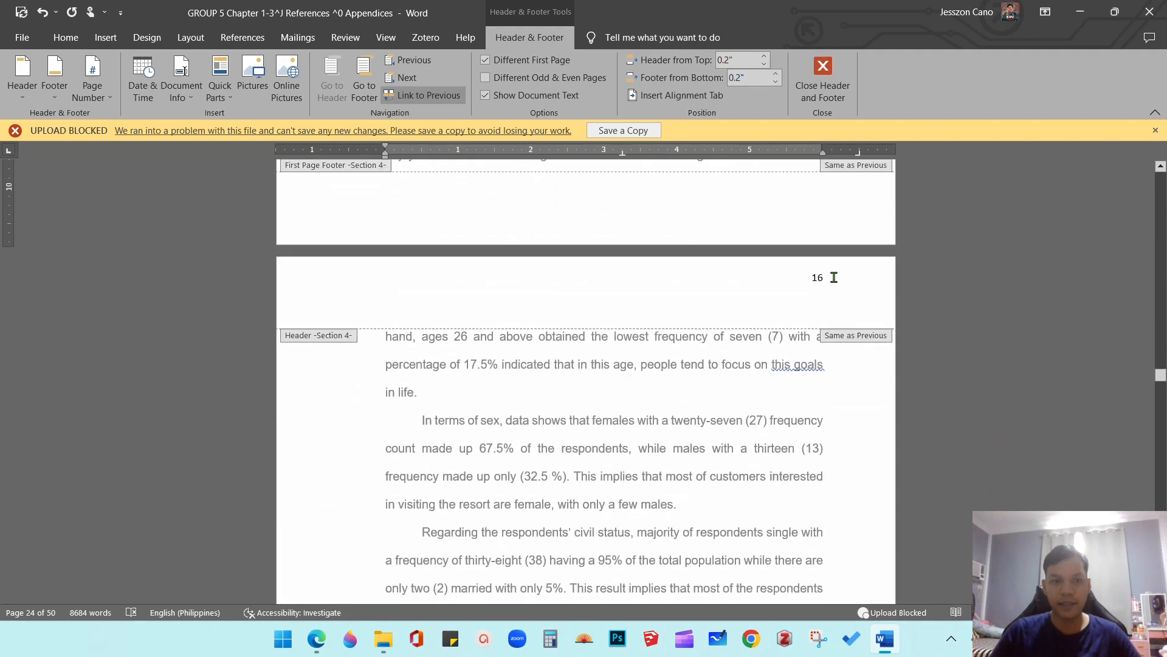
scroll(769, 322, down, 20)
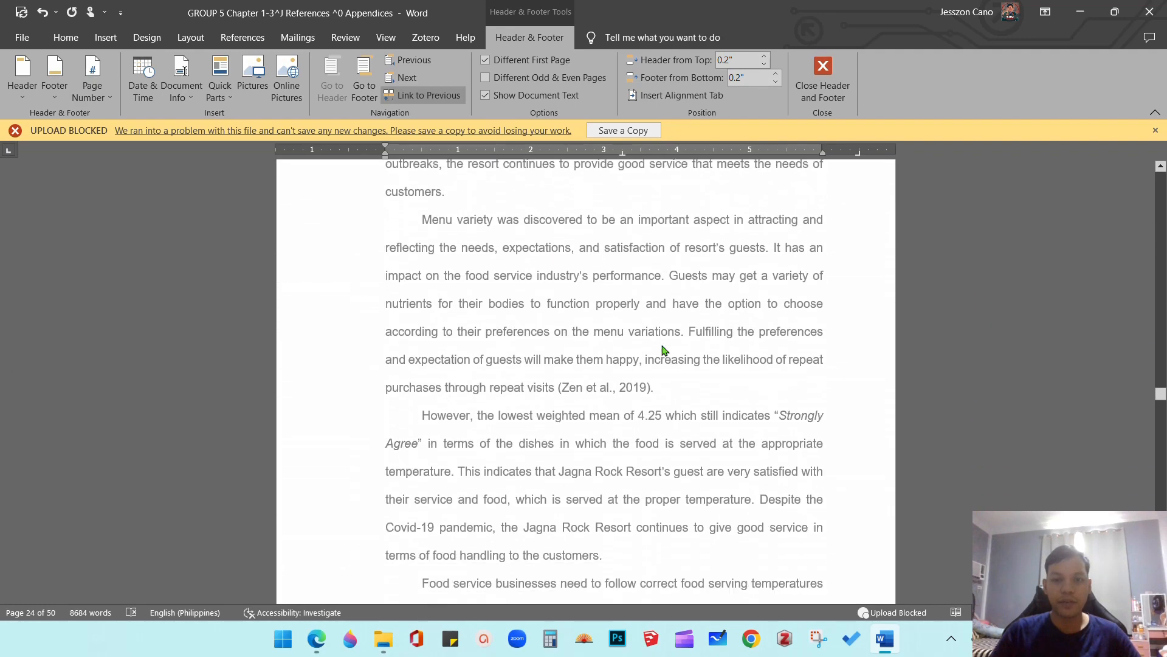
scroll(645, 365, down, 20)
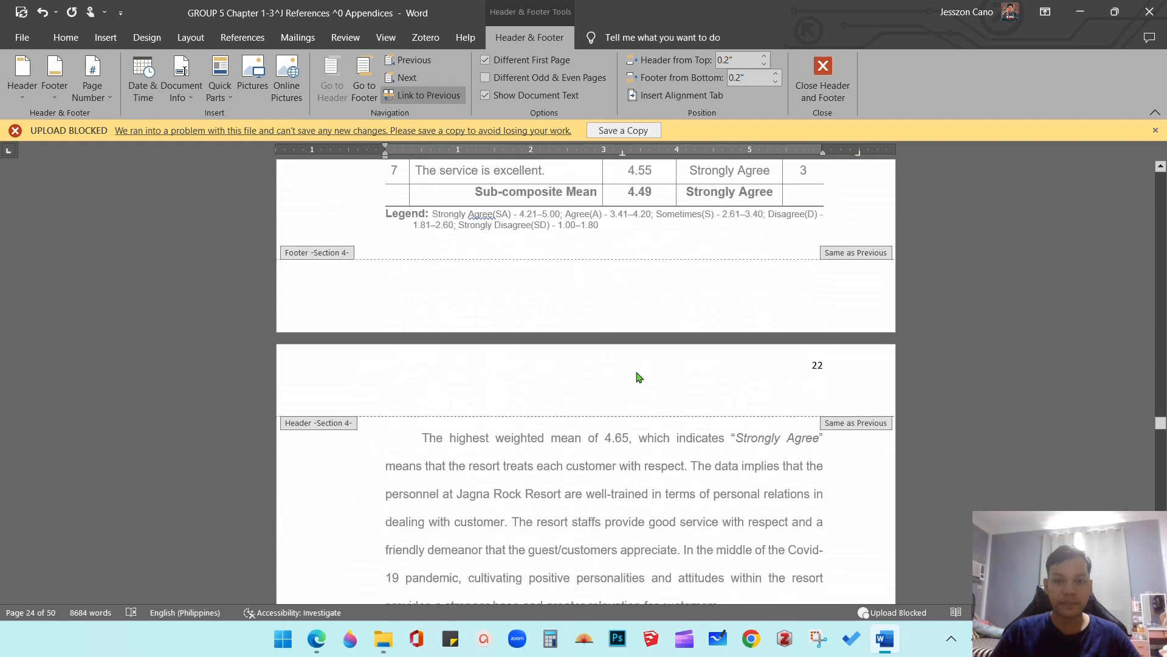
scroll(634, 380, down, 15)
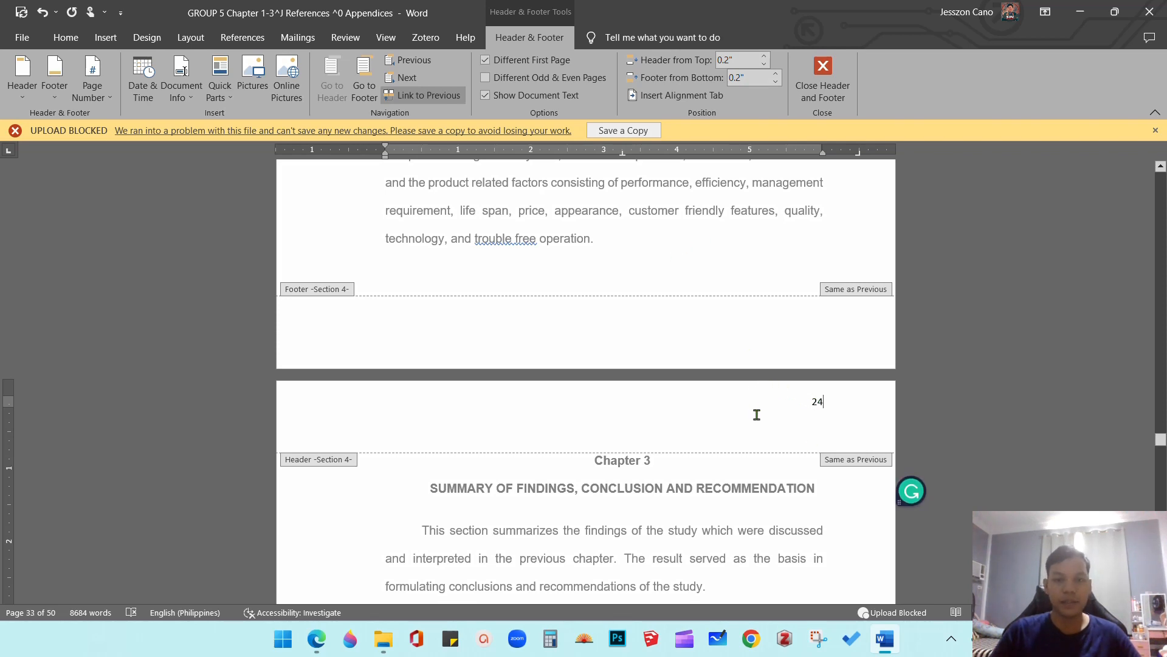
Step: Insert a Next Page section break directly before the Chapter 3 heading
double_click(584, 475)
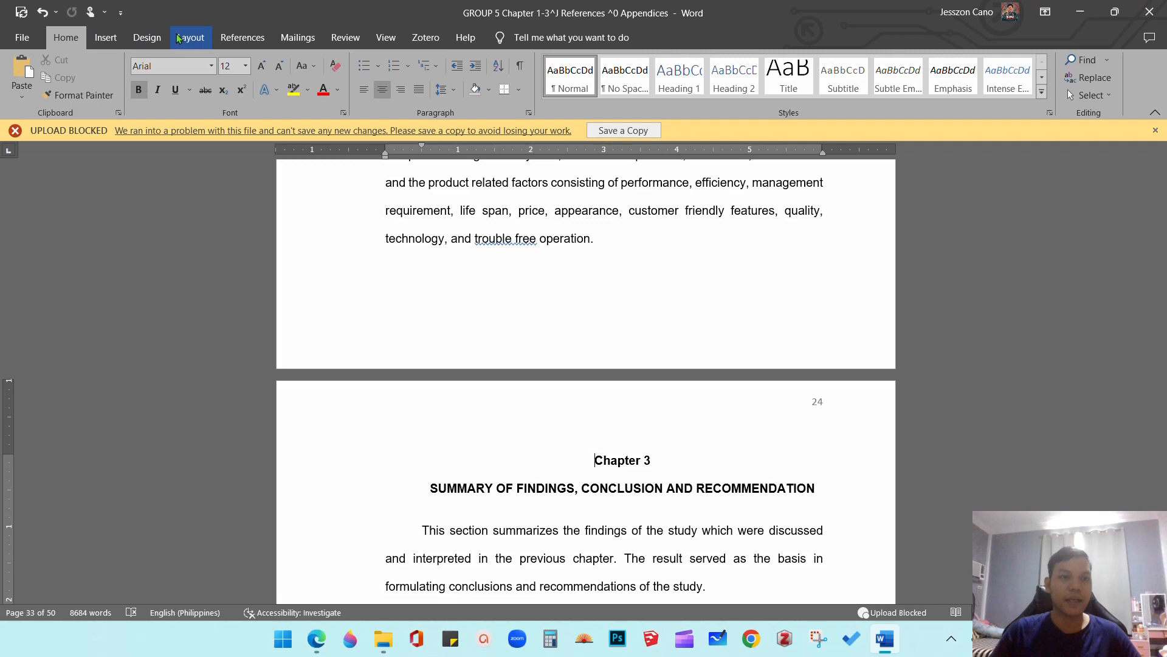
click(179, 39)
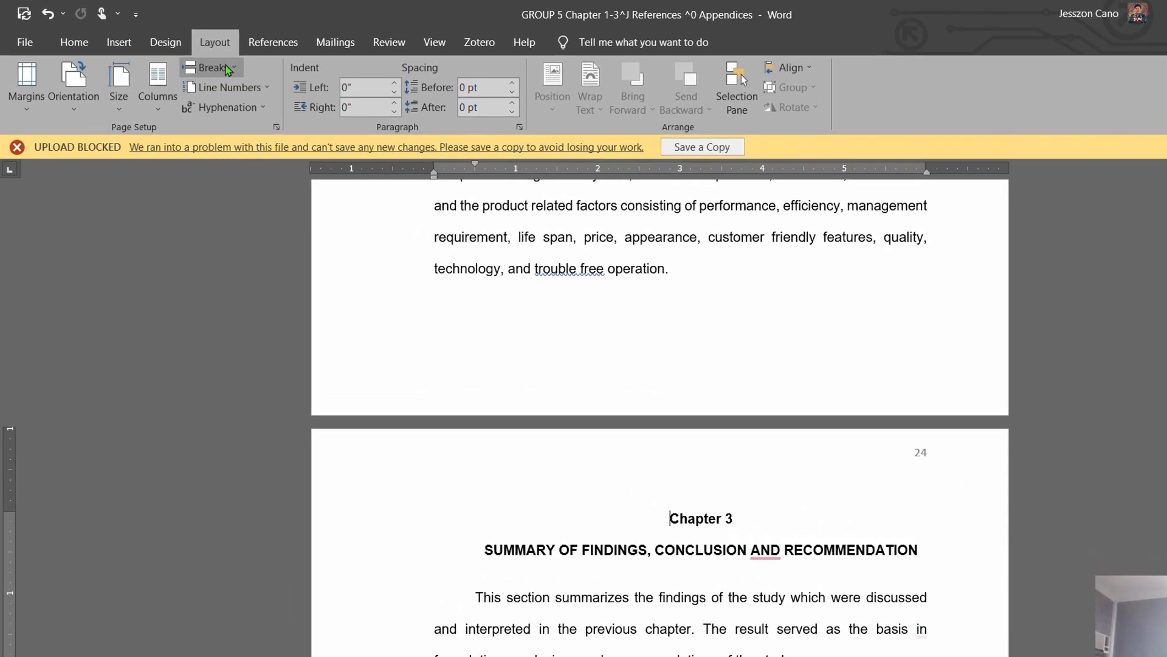
click(200, 60)
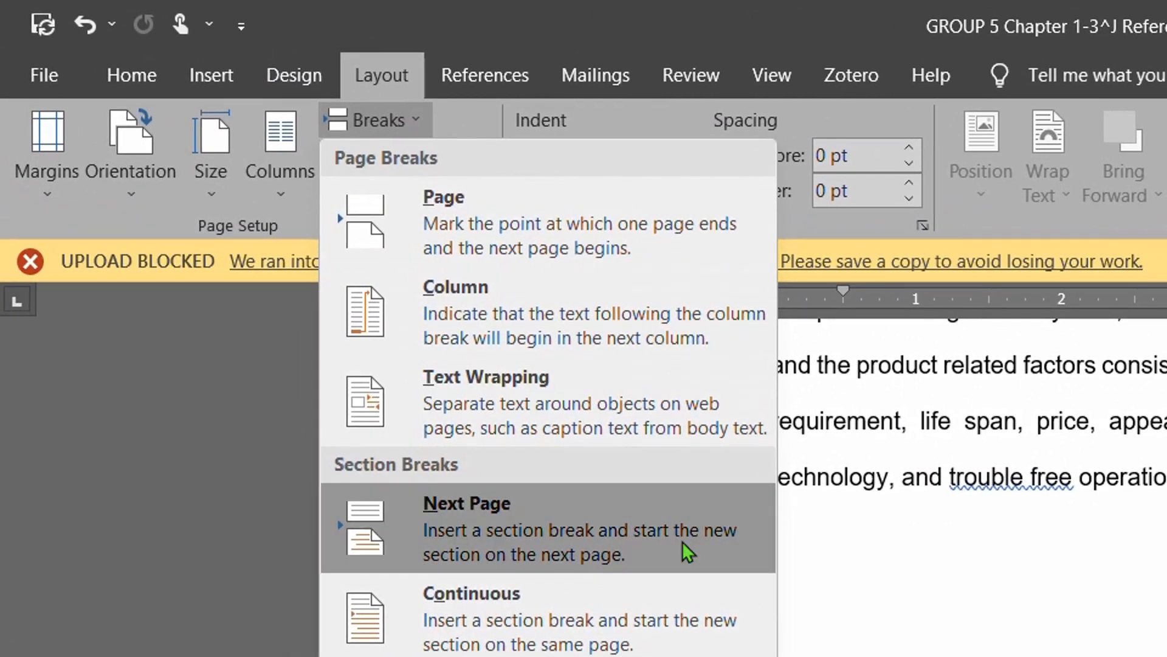
click(608, 539)
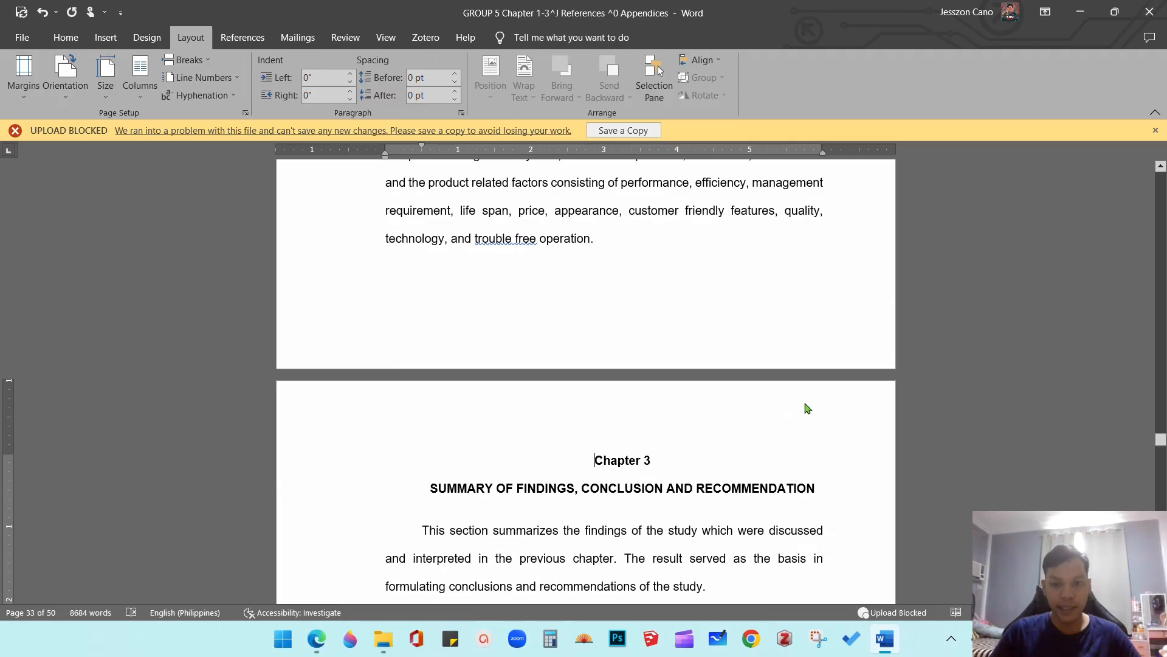
Step: Check the page numbers on Chapter 3's second page and on the last page of Chapter 2 containing Table 3
scroll(802, 407, down, 12)
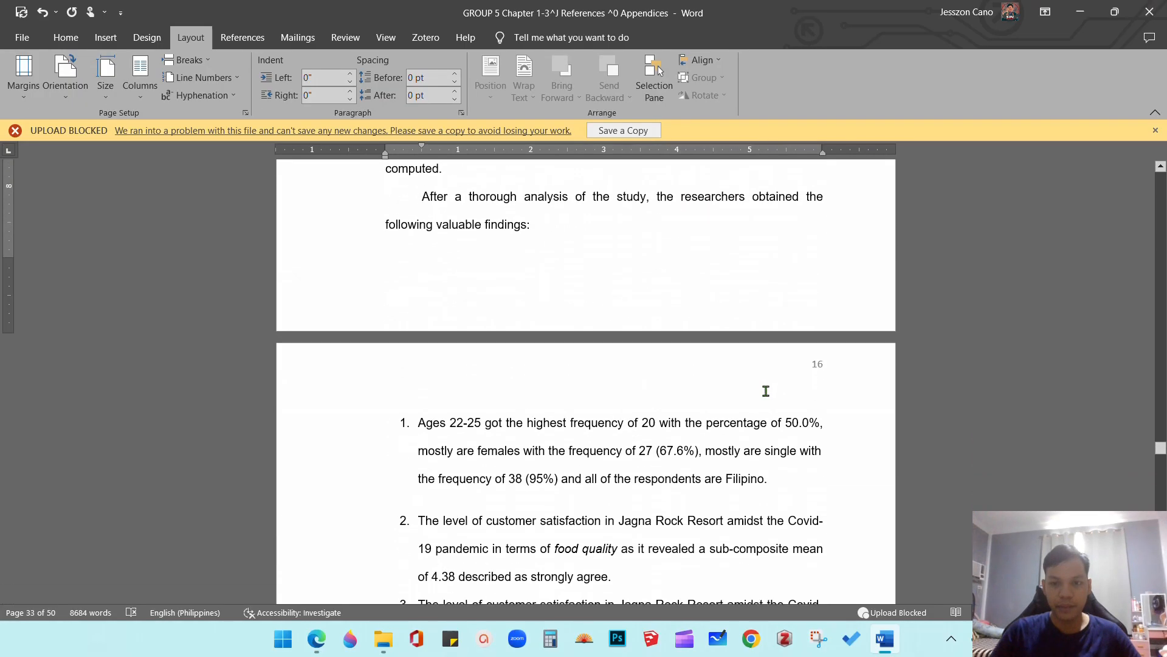
scroll(822, 368, up, 15)
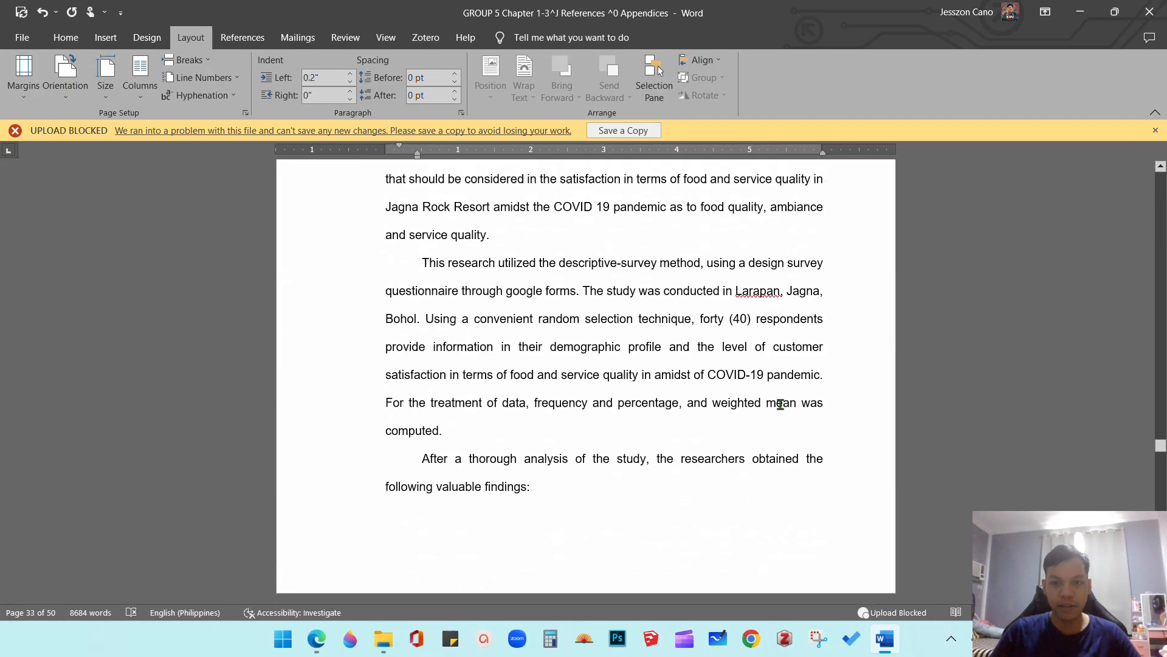
scroll(778, 376, up, 4)
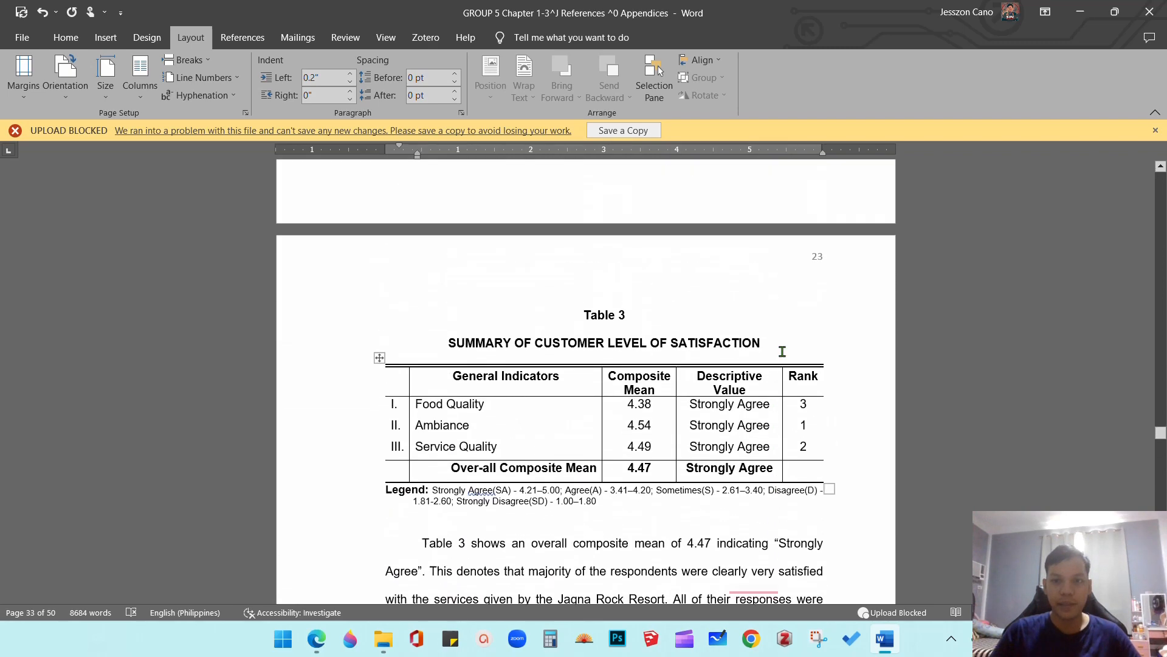
Step: Set the Section 5 page numbering for Chapter 3 to start at 24
scroll(822, 258, down, 10)
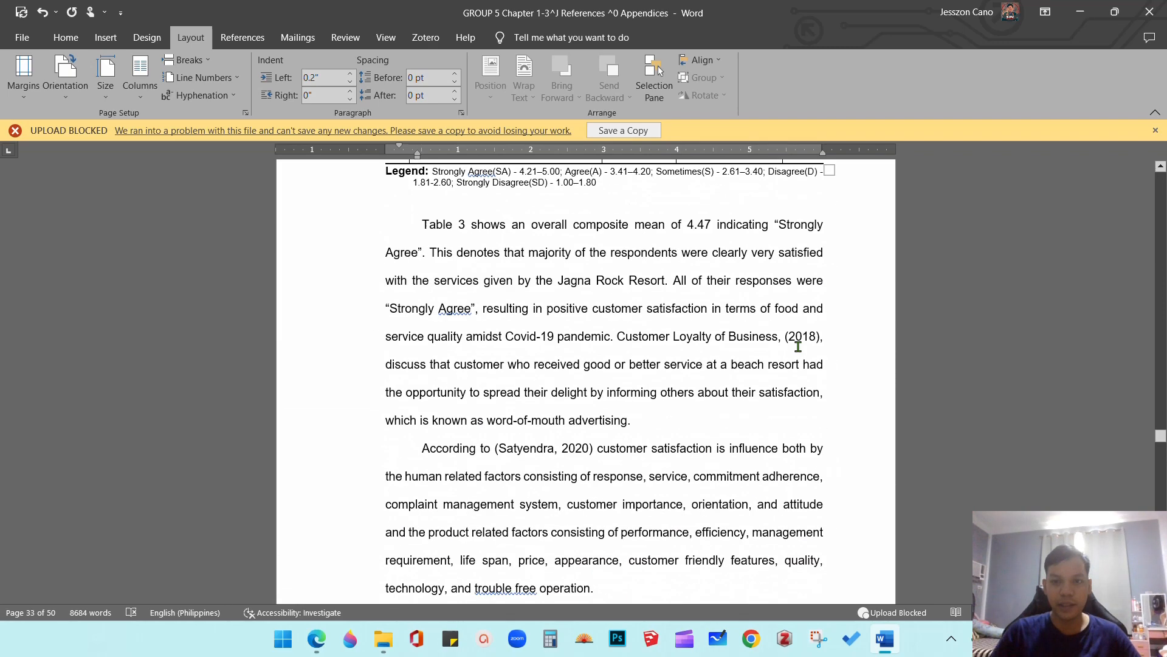
scroll(818, 287, up, 2)
scroll(818, 287, down, 12)
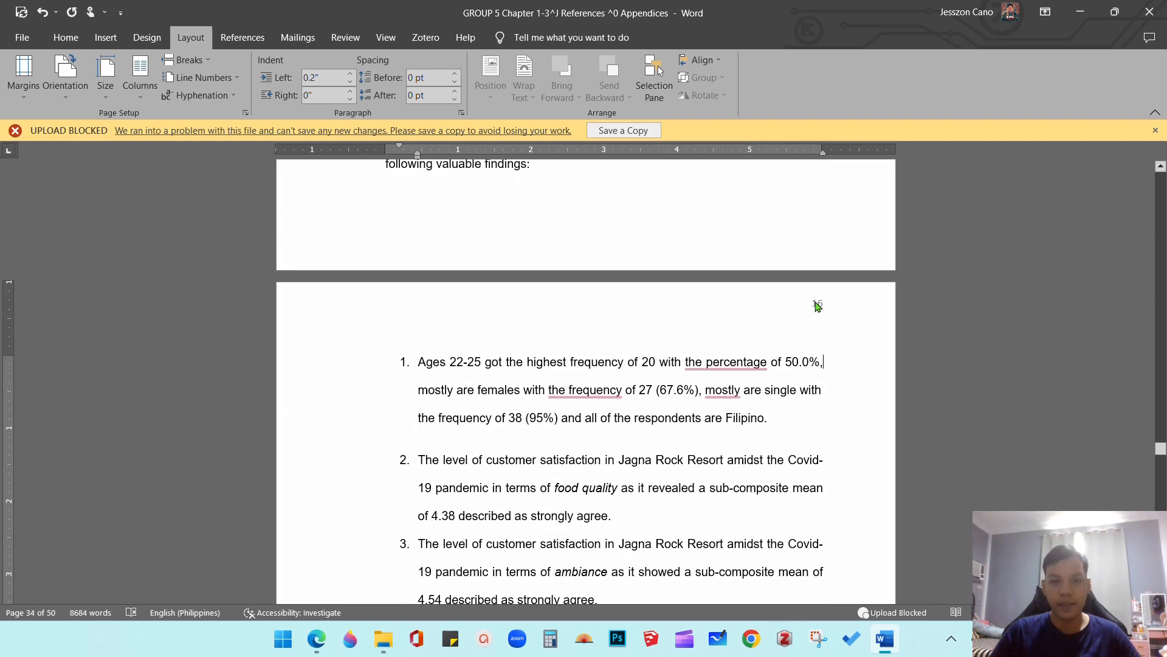
double_click(818, 306)
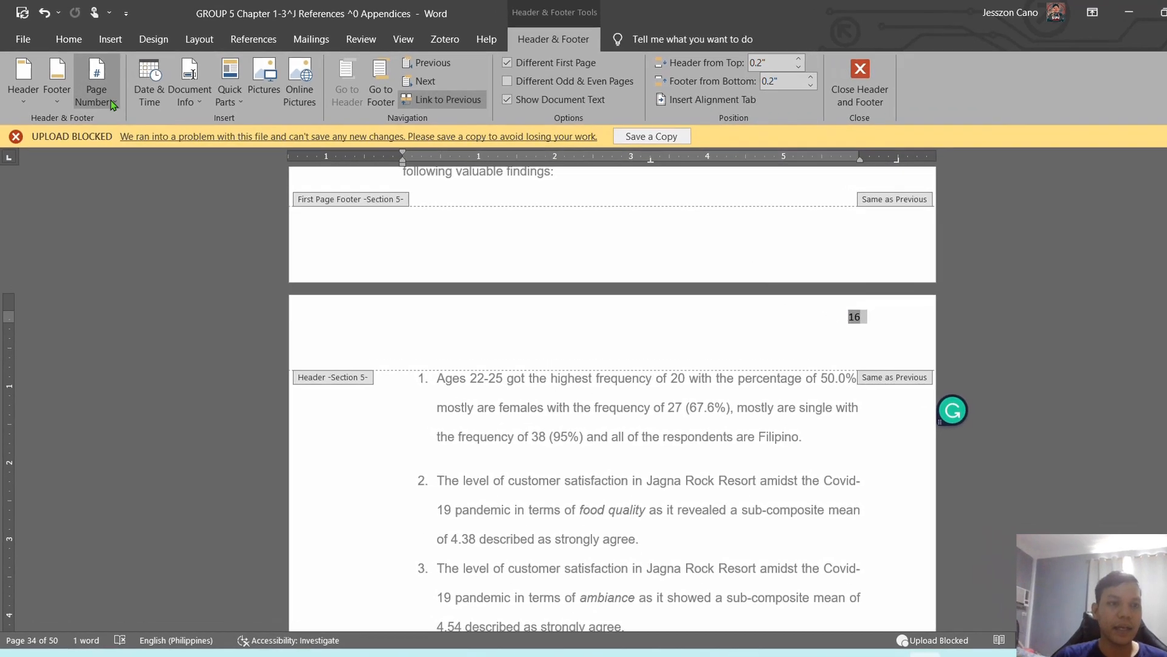
click(105, 95)
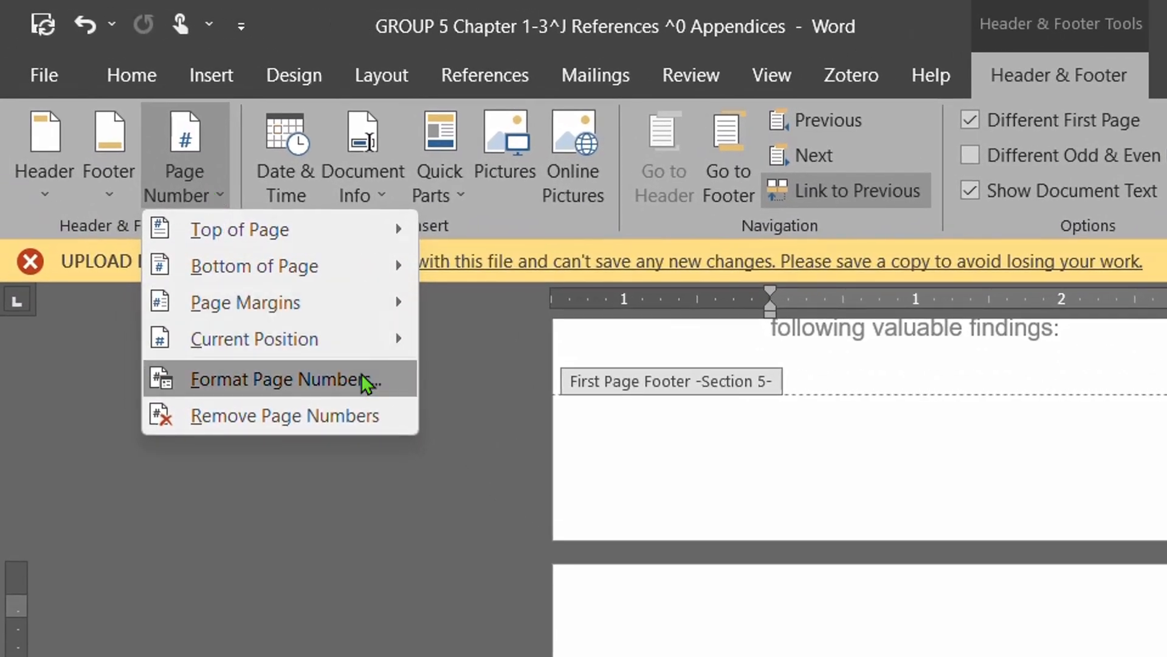
click(313, 325)
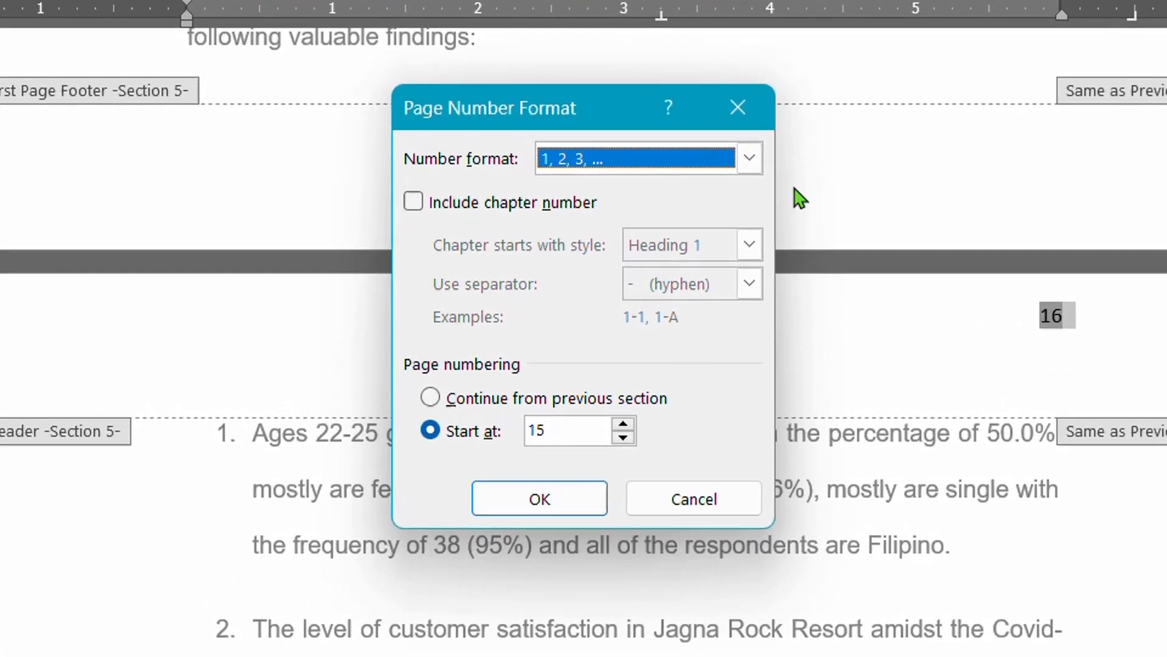
click(575, 431)
double_click(567, 433)
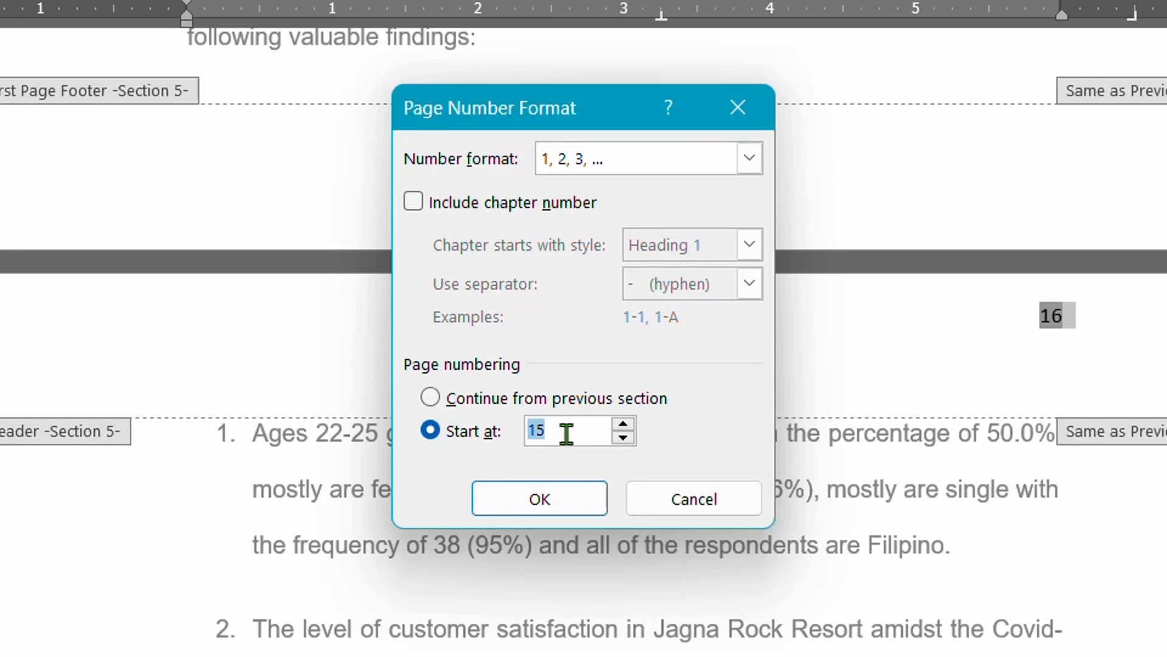
text(24)
click(538, 502)
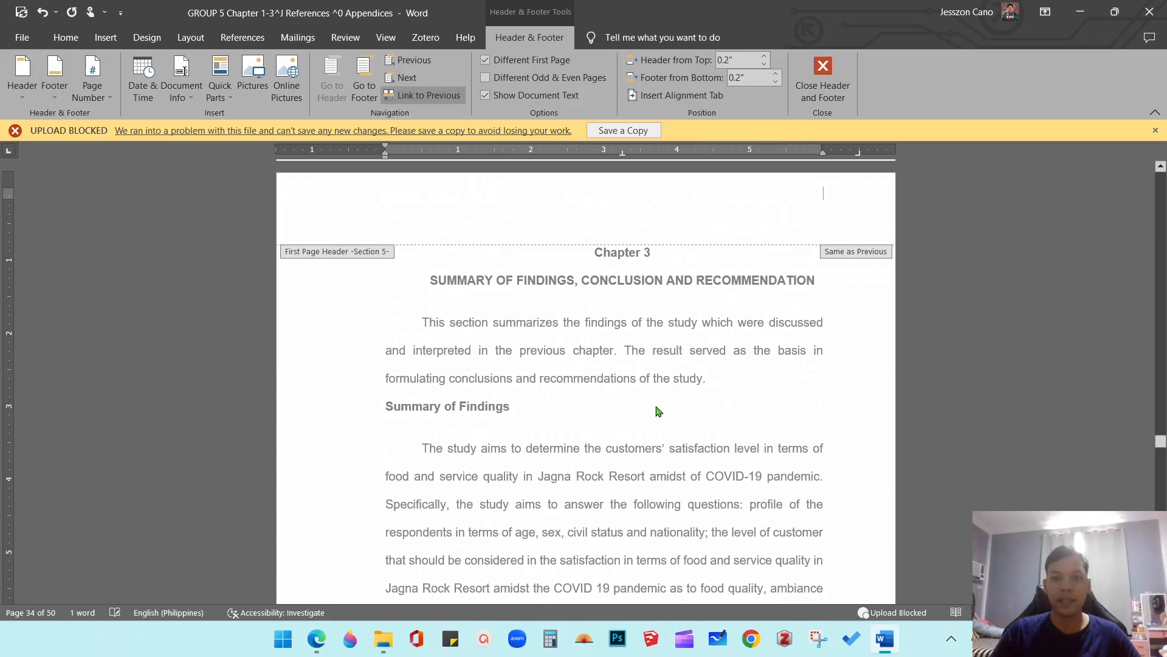
Step: Check the page numbers from the Table 3 page through Chapter 3's first and second pages, and exit header editing
scroll(728, 474, up, 5)
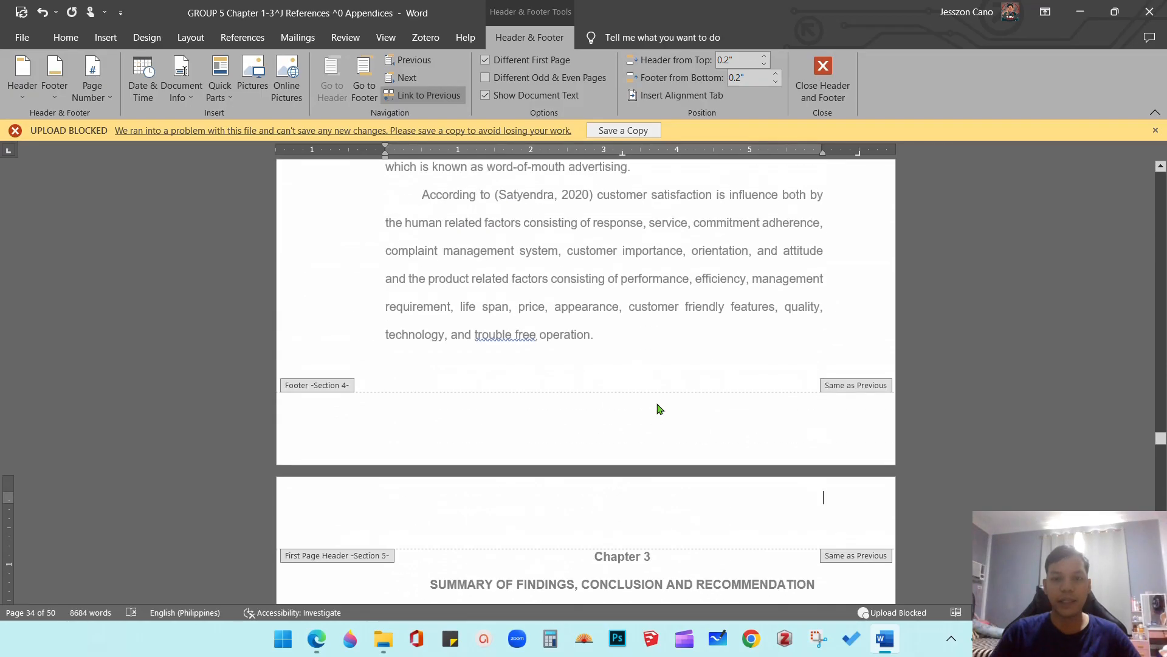
scroll(649, 402, down, 5)
scroll(643, 383, up, 2)
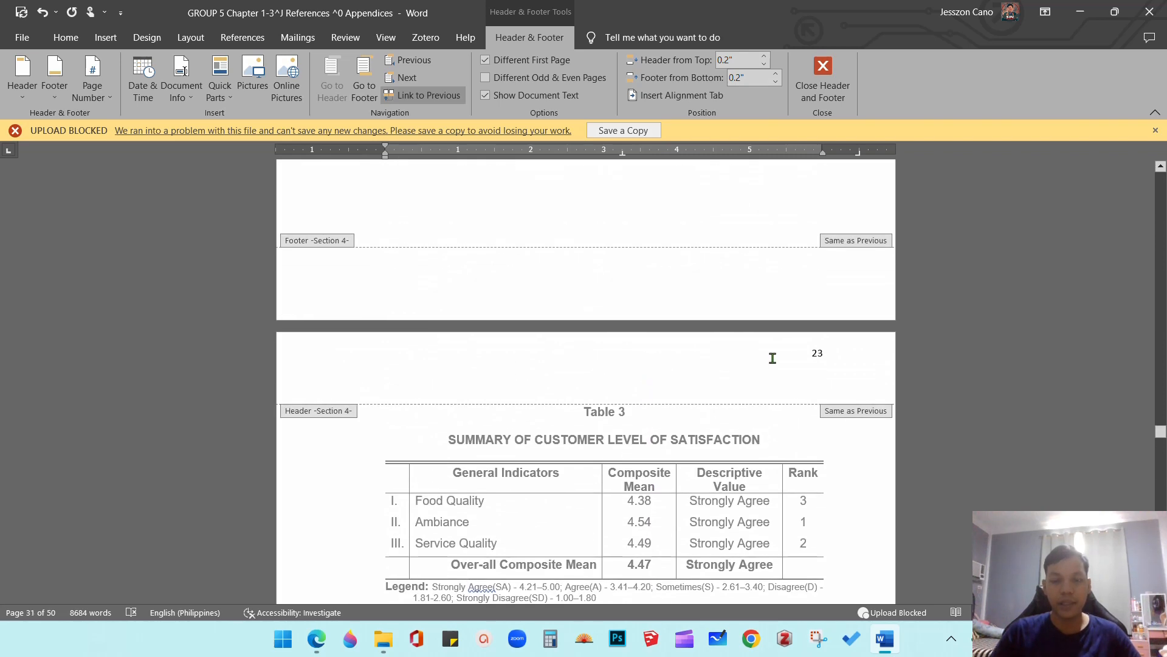
scroll(772, 359, down, 15)
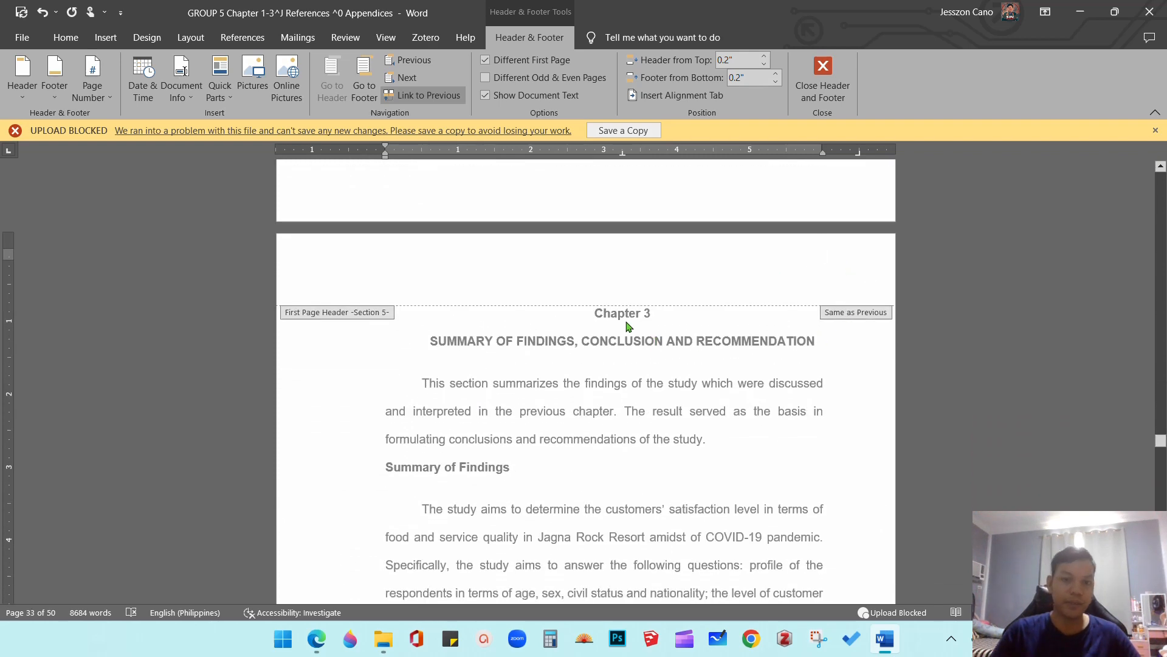
scroll(628, 327, down, 12)
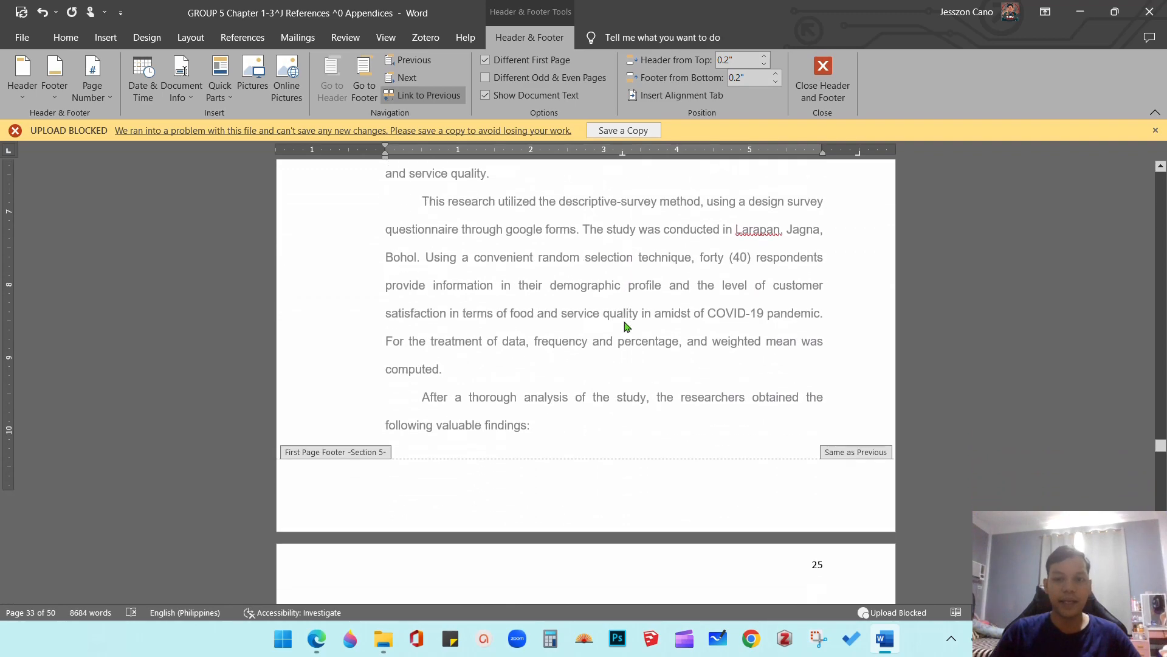
scroll(821, 420, up, 10)
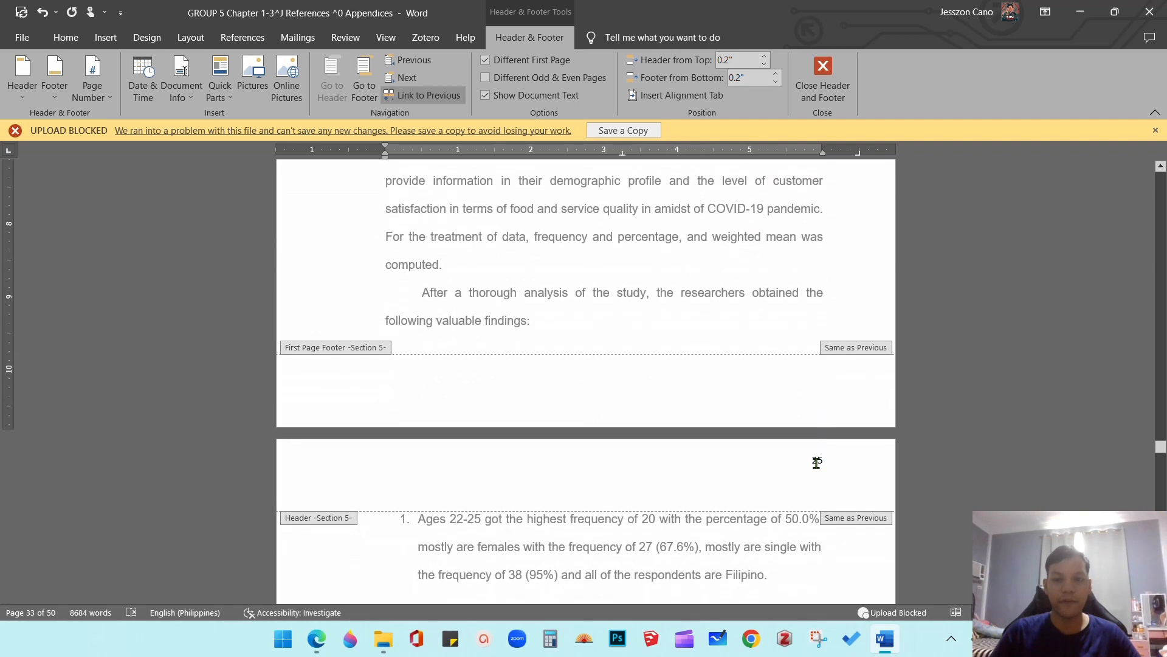
scroll(814, 453, up, 6)
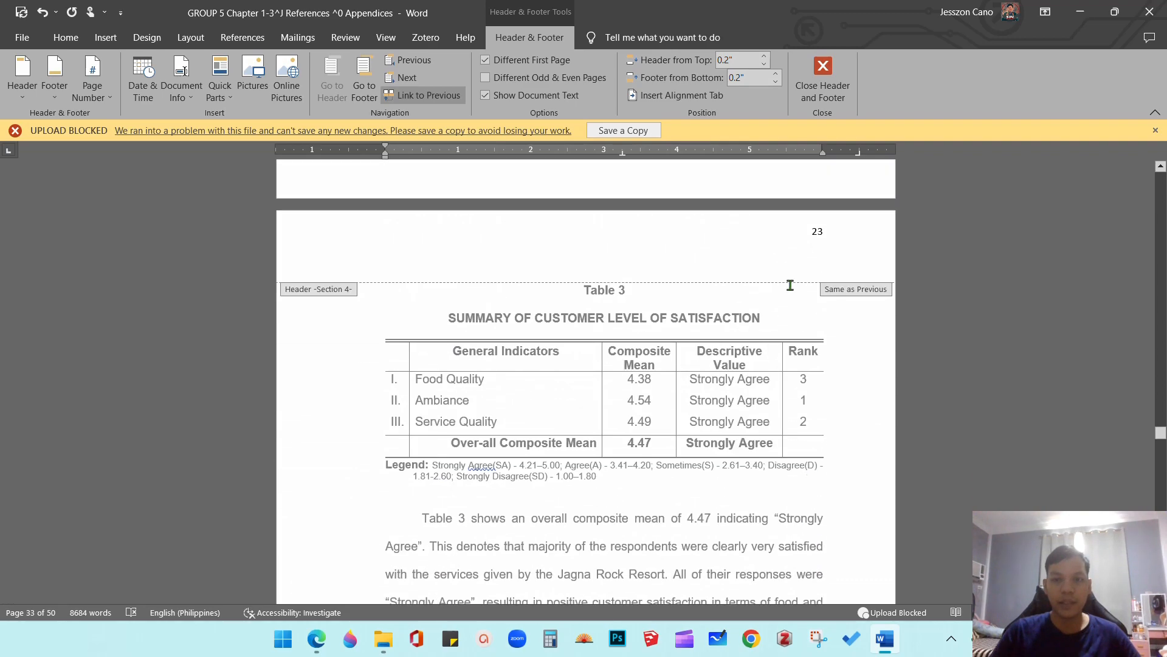
scroll(790, 286, down, 12)
scroll(839, 219, up, 2)
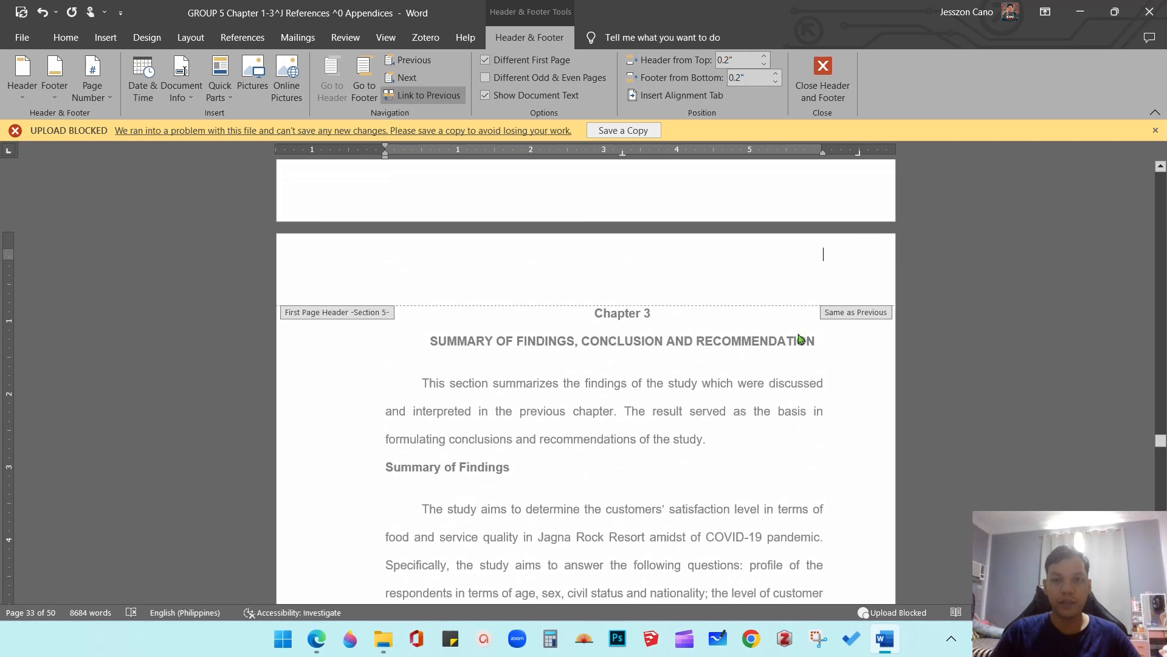
scroll(800, 339, down, 10)
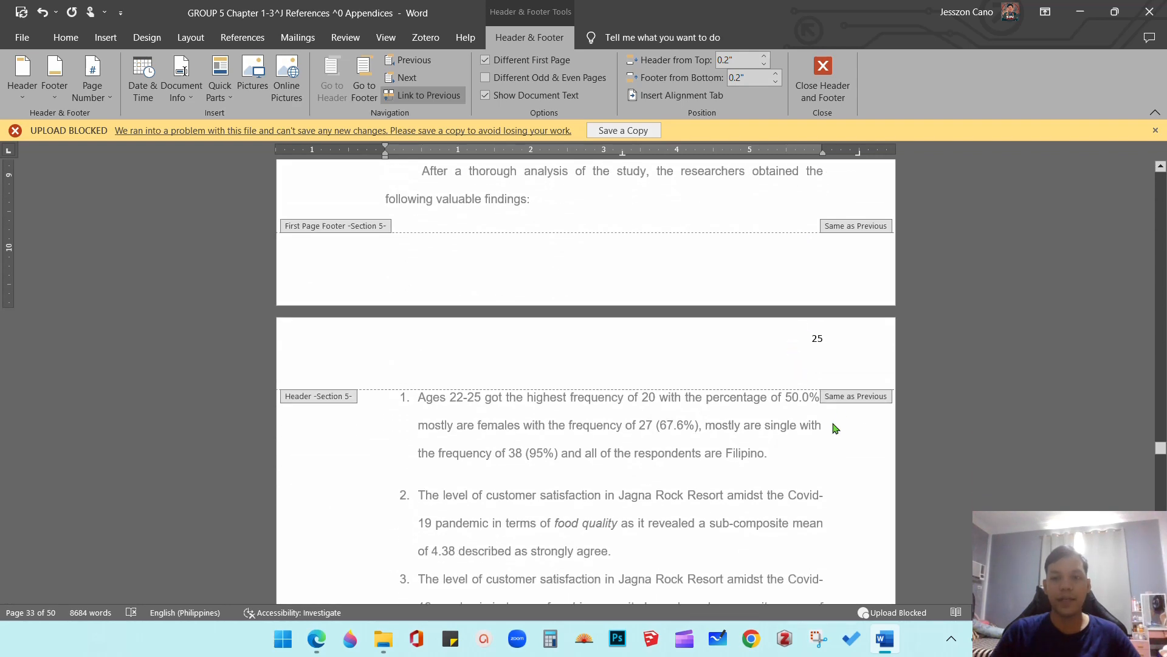
double_click(808, 440)
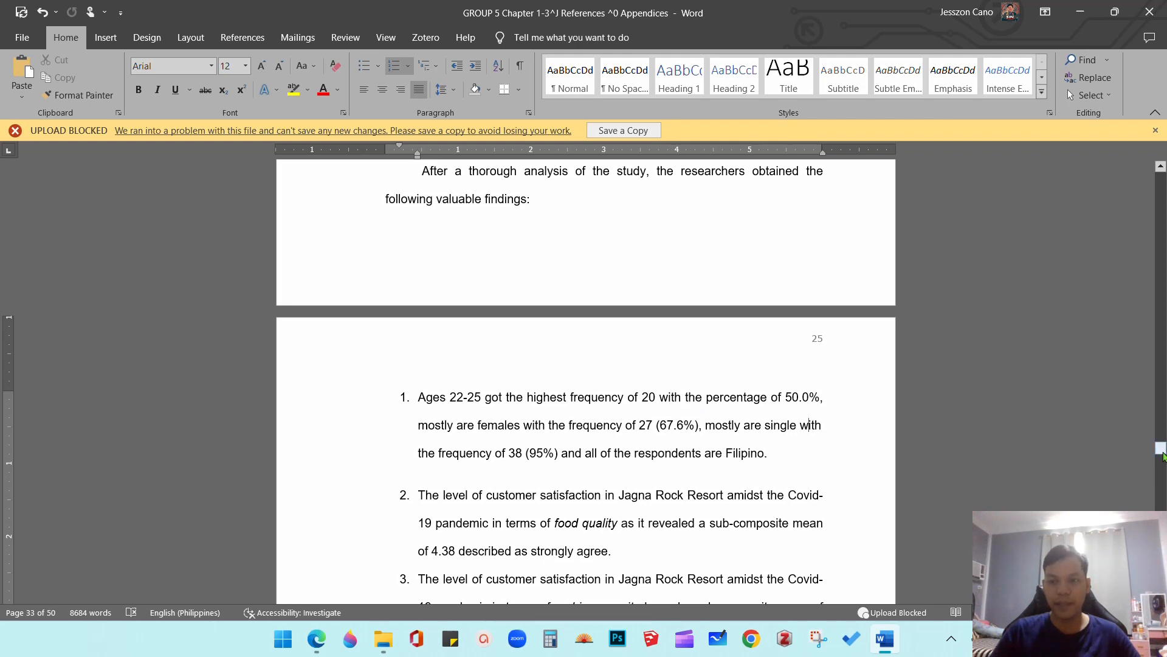
Step: Return to the start of the document and examine the outer cover's title, college and university lines, and date
drag(1161, 450, 1137, 170)
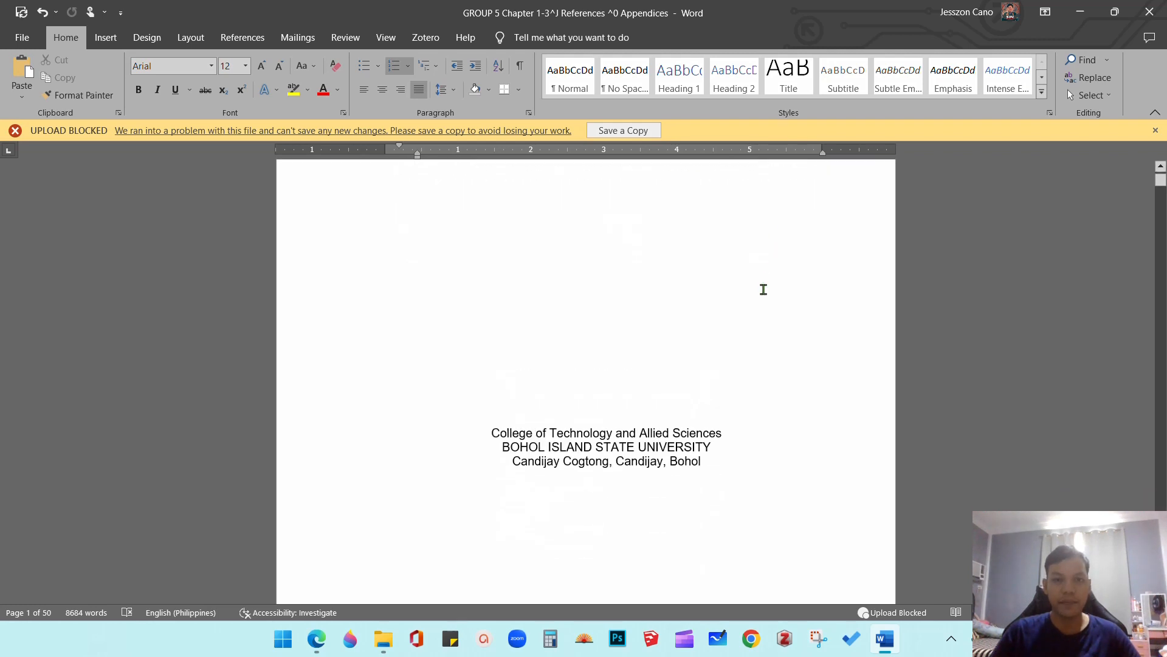
drag(411, 254, 717, 266)
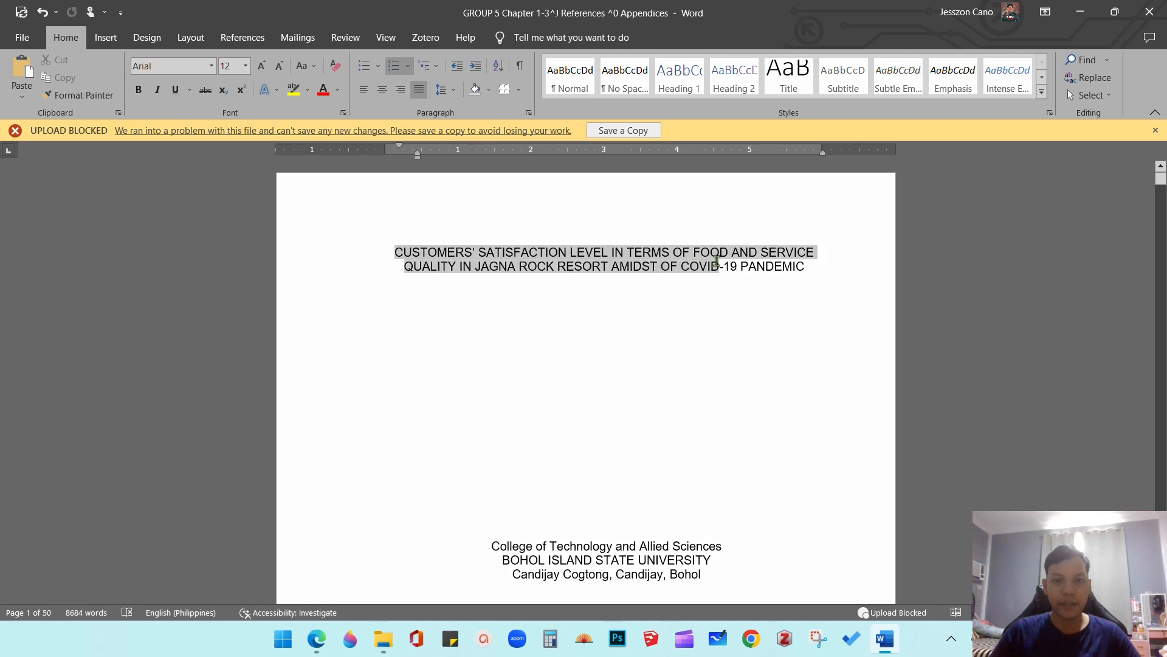
scroll(499, 344, down, 3)
drag(515, 360, 708, 389)
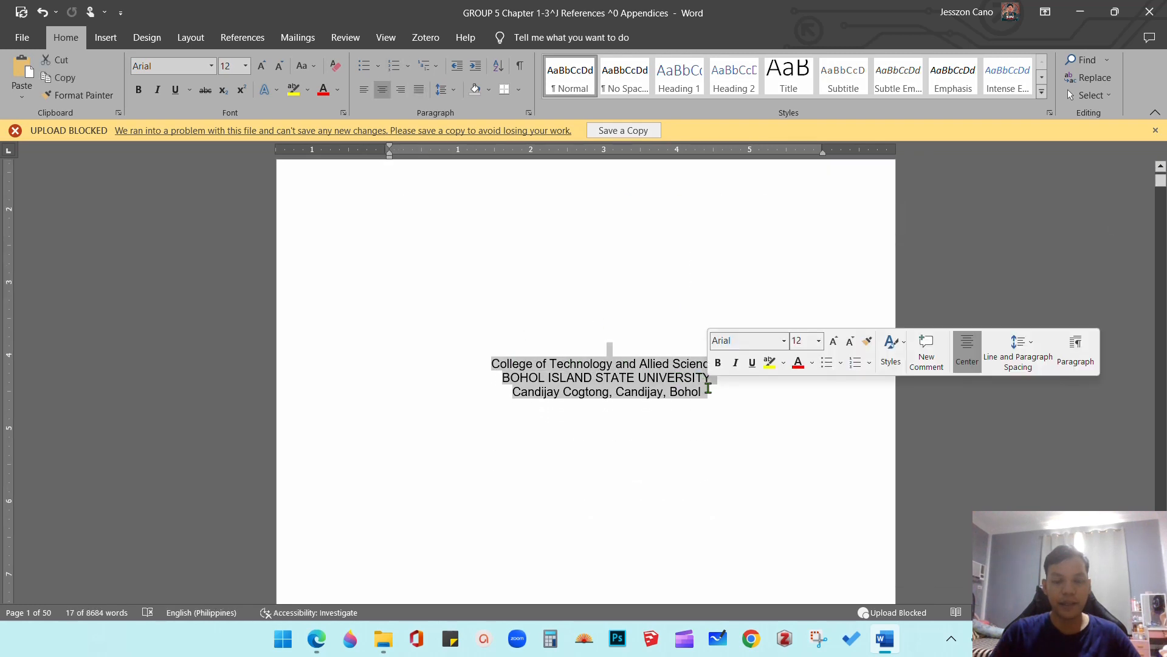
scroll(665, 394, down, 5)
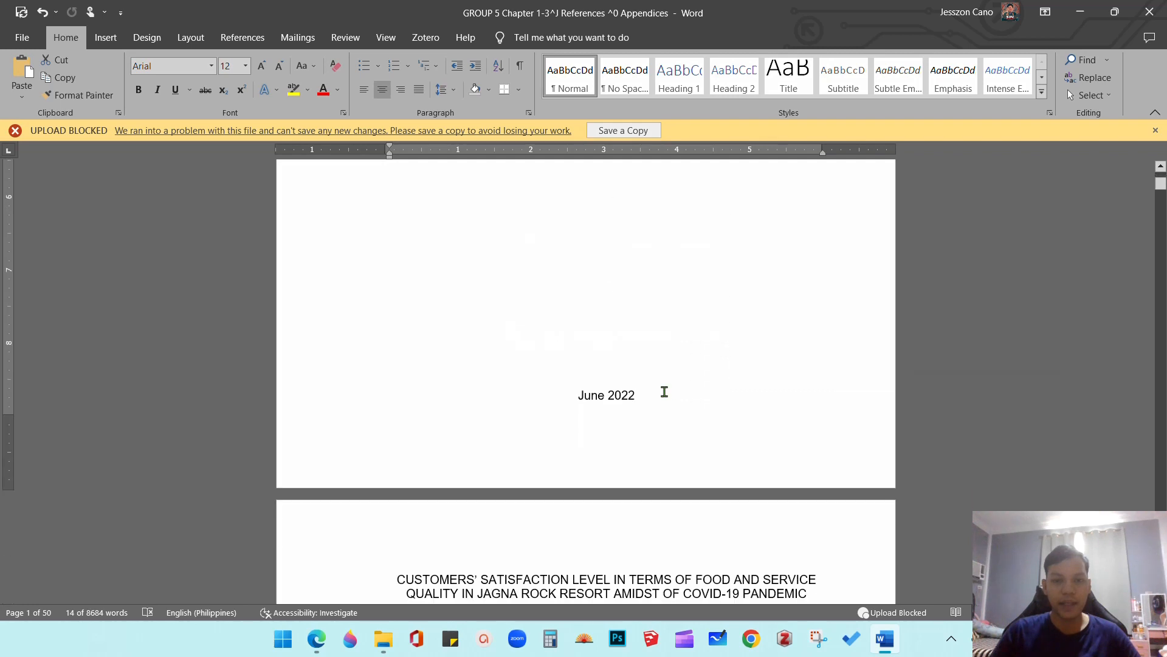
click(604, 399)
scroll(693, 370, up, 3)
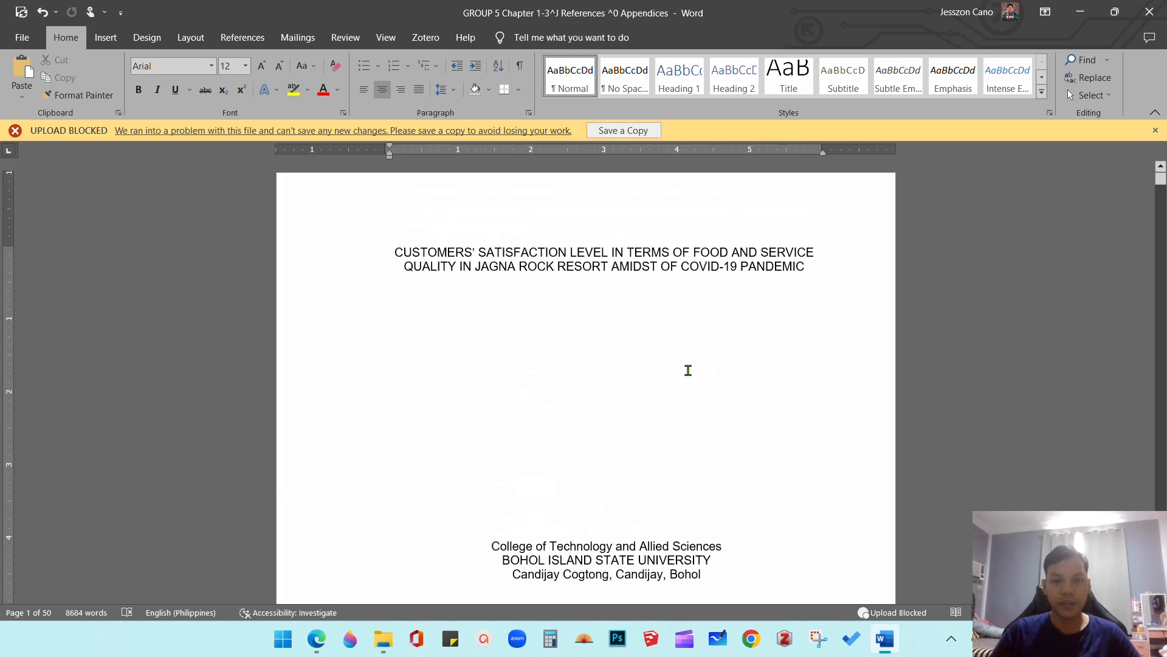
scroll(687, 370, down, 4)
scroll(688, 370, up, 4)
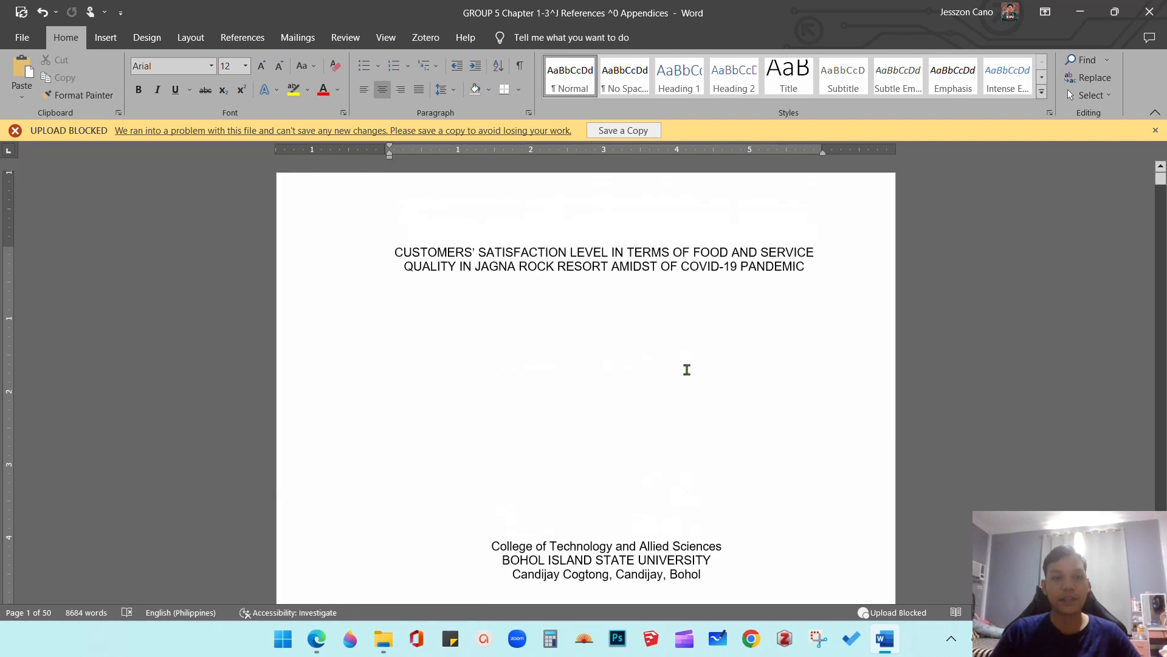
scroll(734, 318, down, 4)
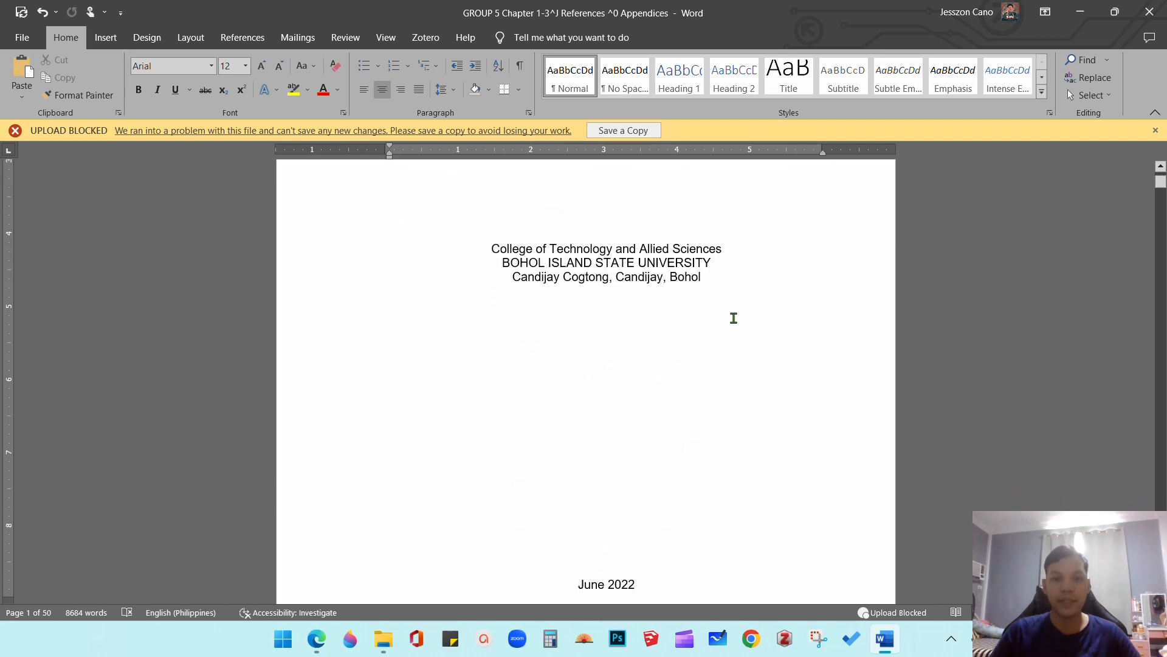
Step: Compare the outer cover with the thesis title page that follows it, looking for any page numbers
scroll(734, 318, down, 6)
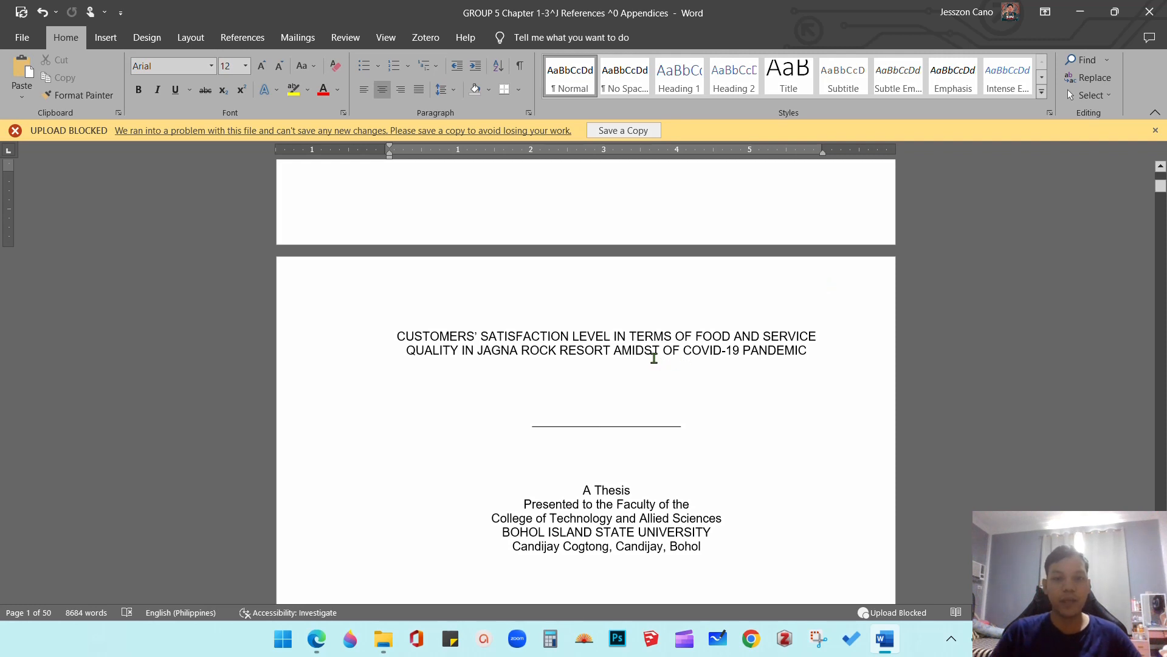
scroll(654, 359, up, 1)
scroll(653, 358, down, 4)
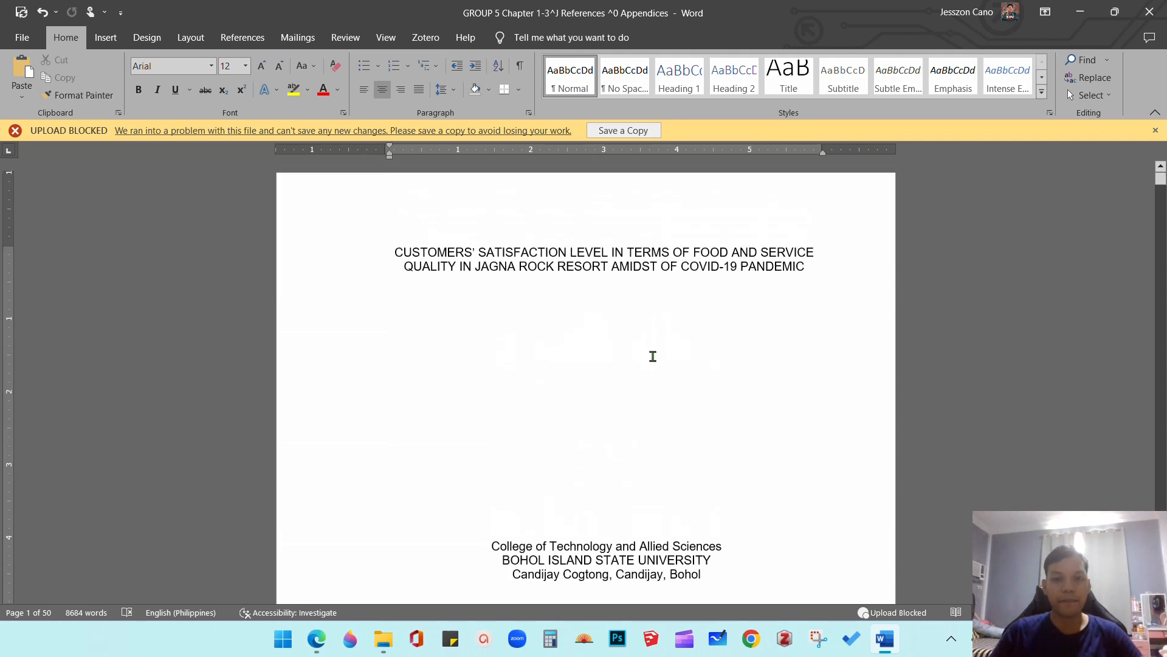
scroll(653, 357, down, 10)
scroll(653, 356, up, 8)
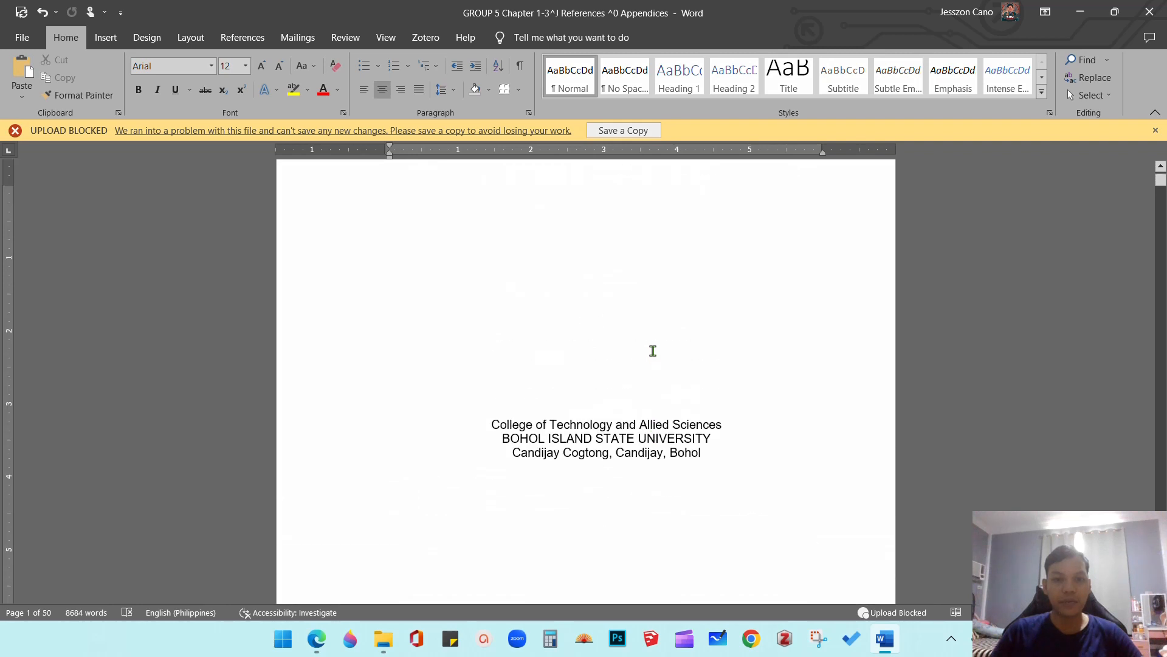
scroll(653, 351, up, 2)
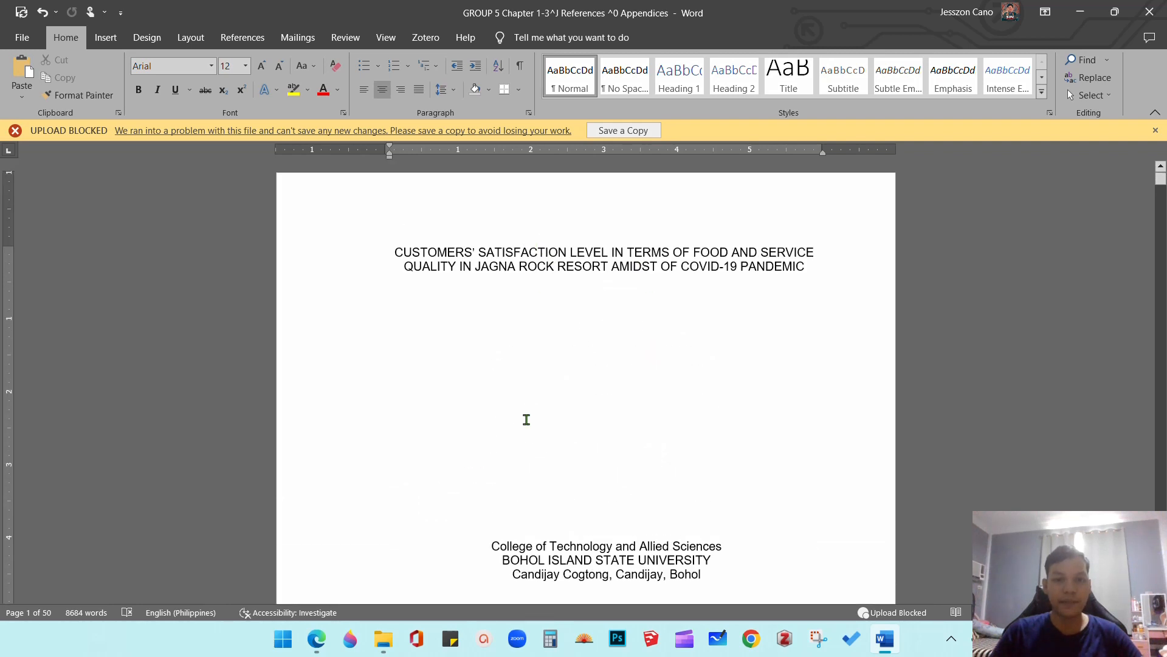
scroll(534, 417, down, 14)
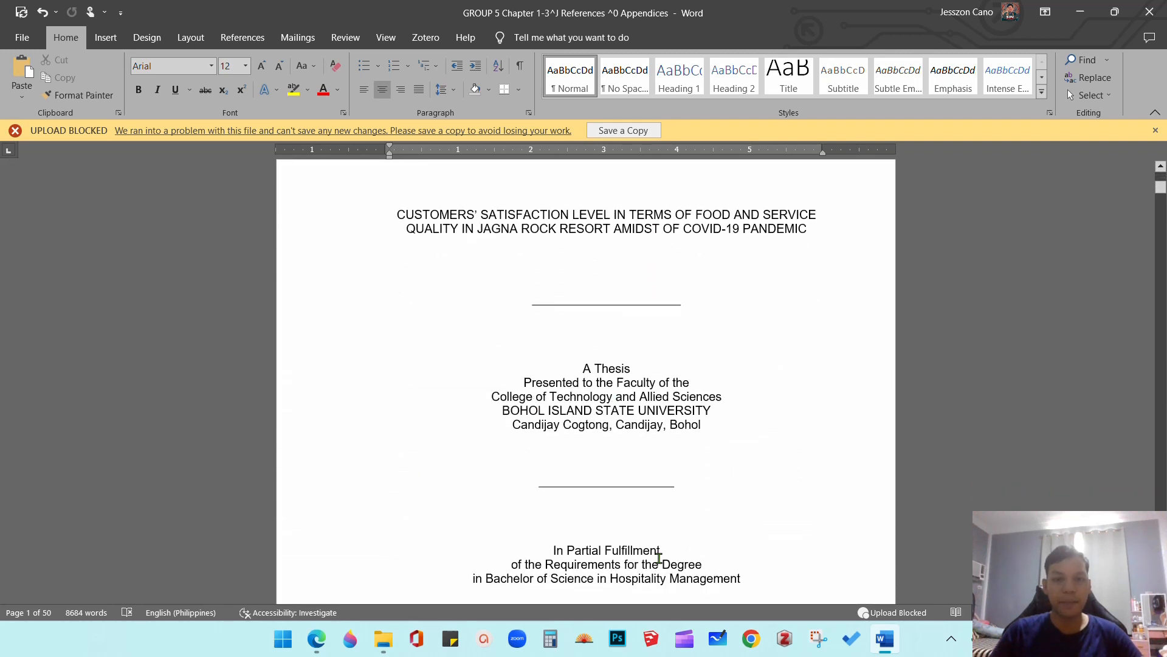
scroll(560, 516, down, 14)
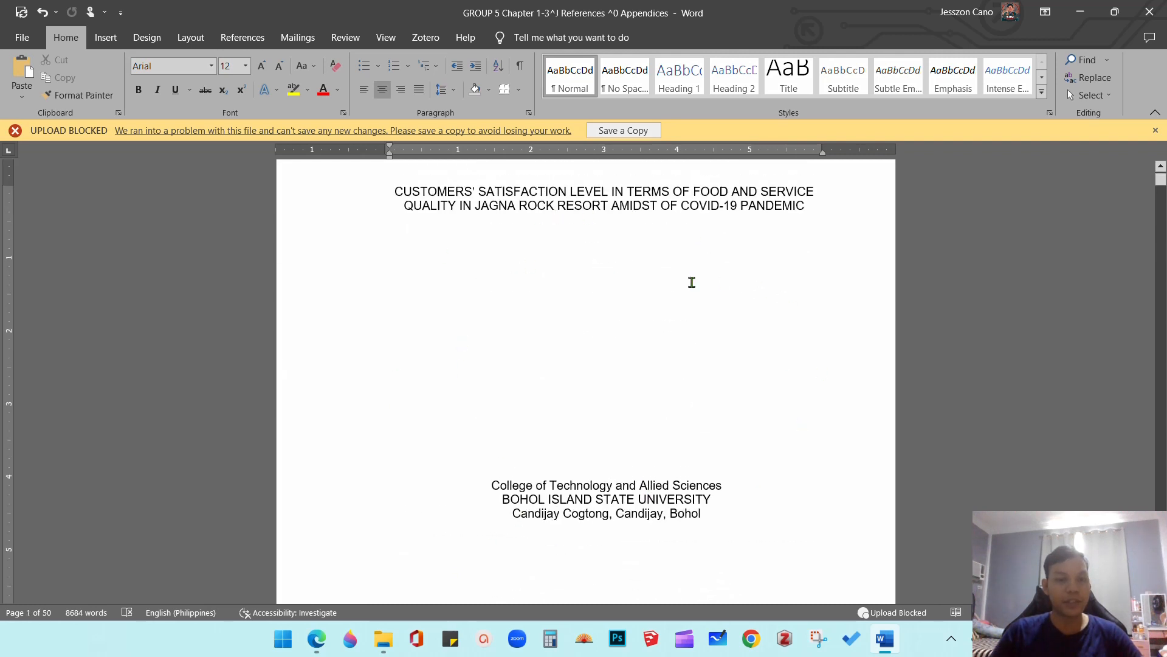
scroll(521, 430, down, 14)
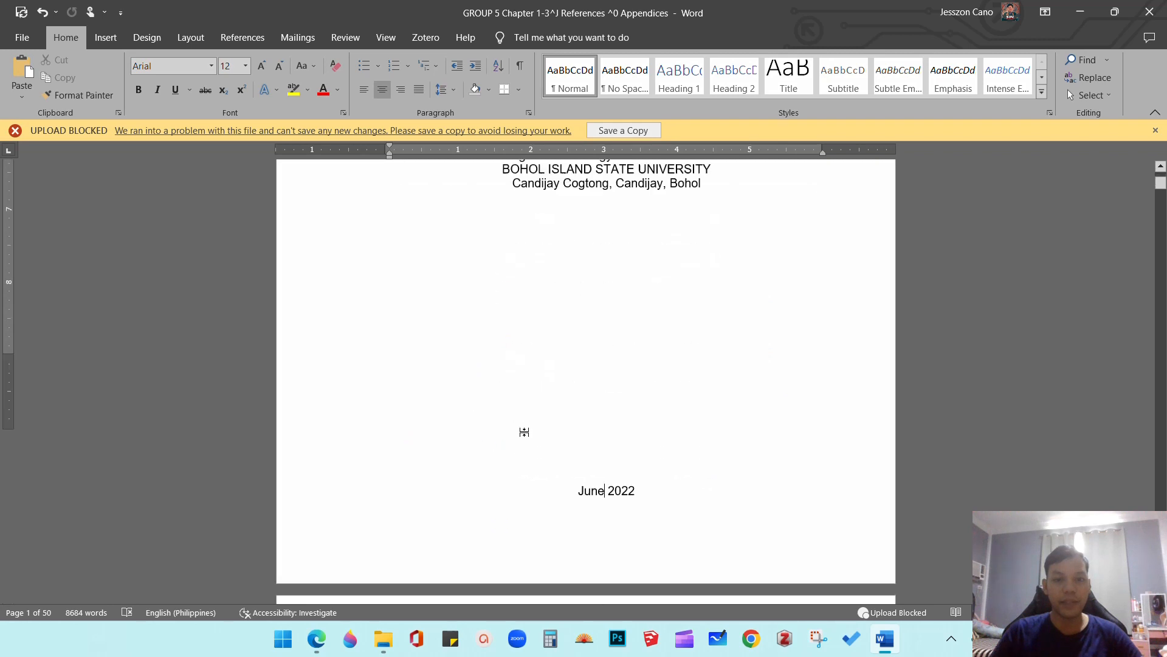
scroll(662, 448, down, 12)
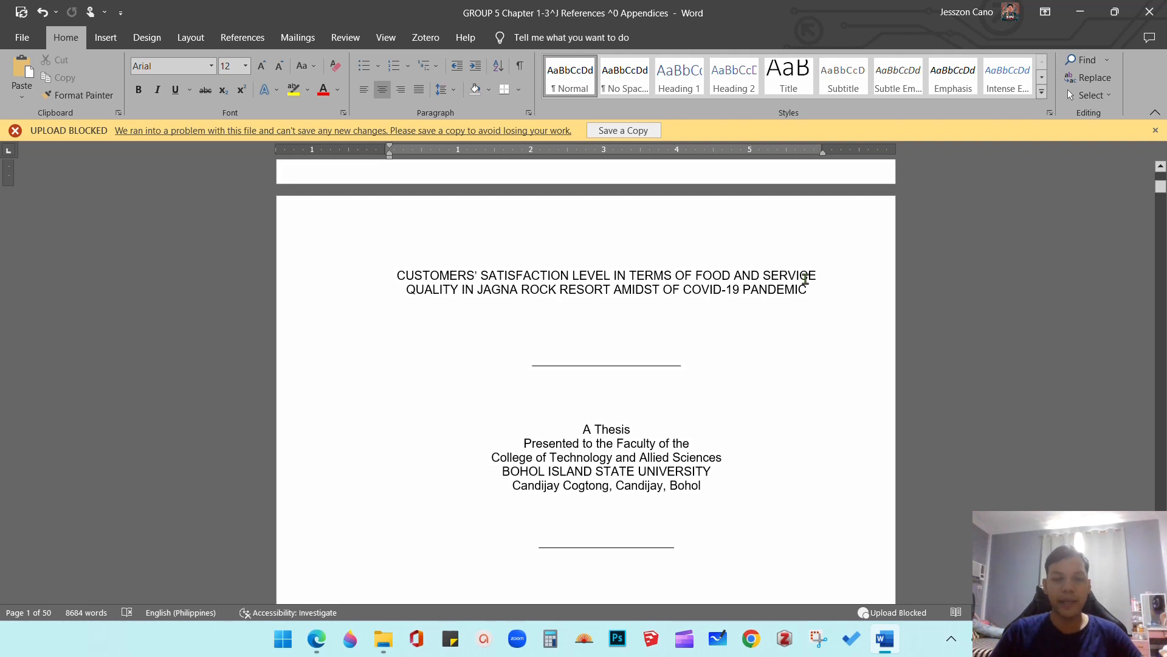
Step: Examine the second page's thesis title, faculty presentation lines and degree fulfillment statement
drag(424, 277, 733, 277)
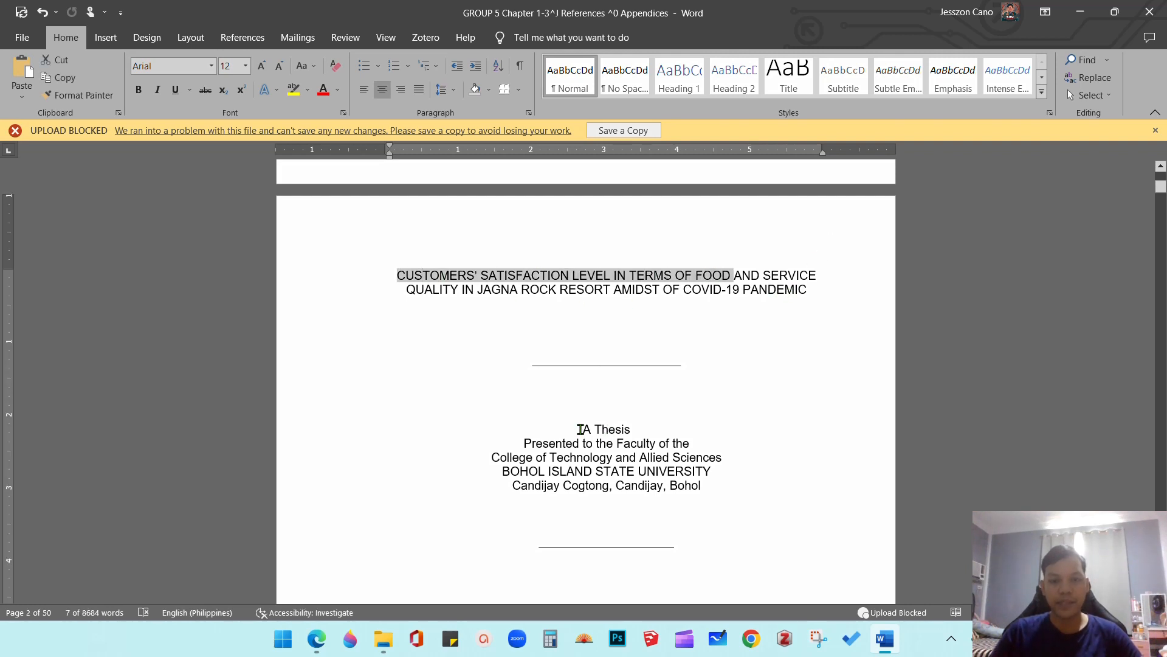
drag(581, 429, 711, 472)
scroll(662, 483, down, 1)
scroll(662, 484, down, 5)
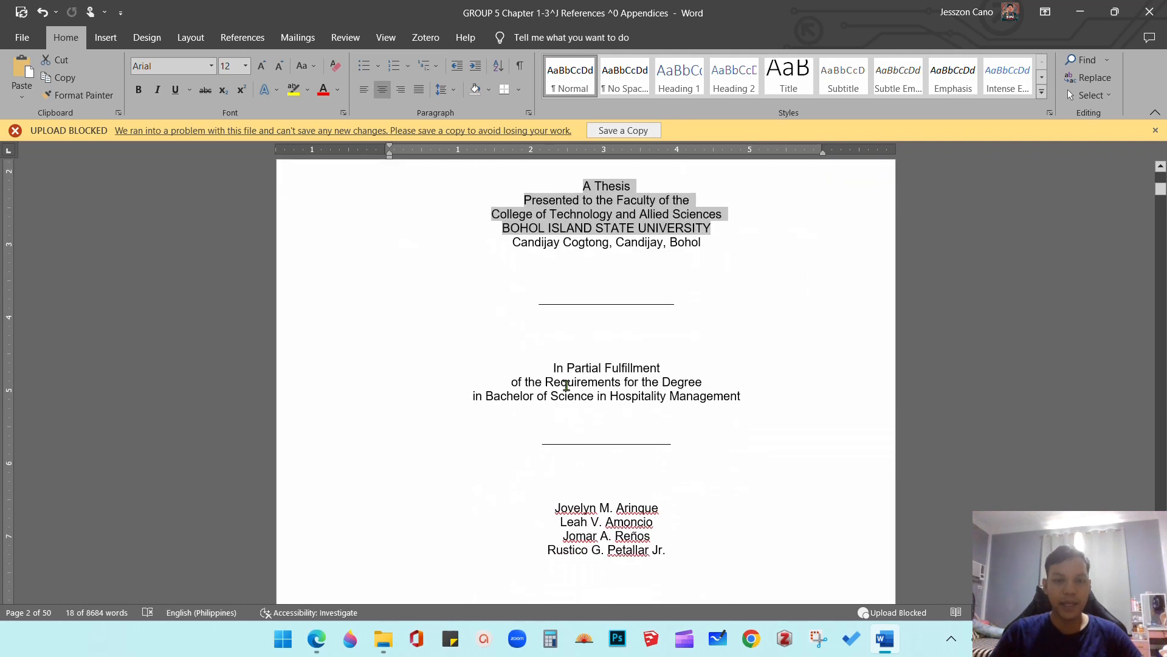
drag(539, 367, 755, 396)
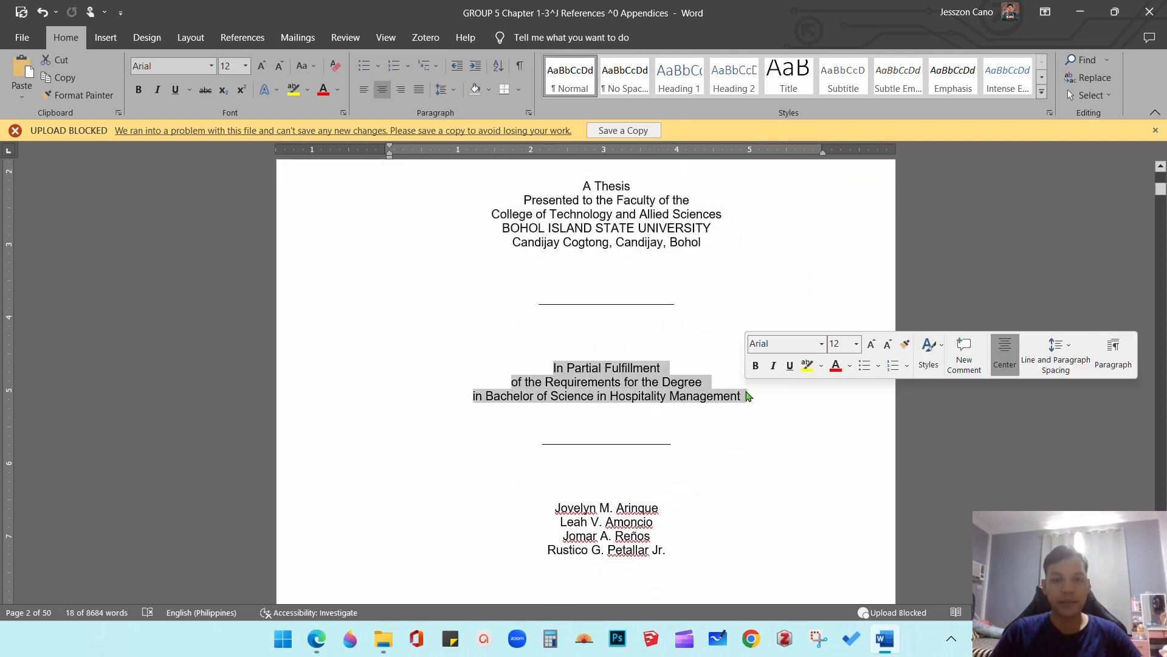
scroll(622, 425, down, 1)
scroll(591, 363, up, 6)
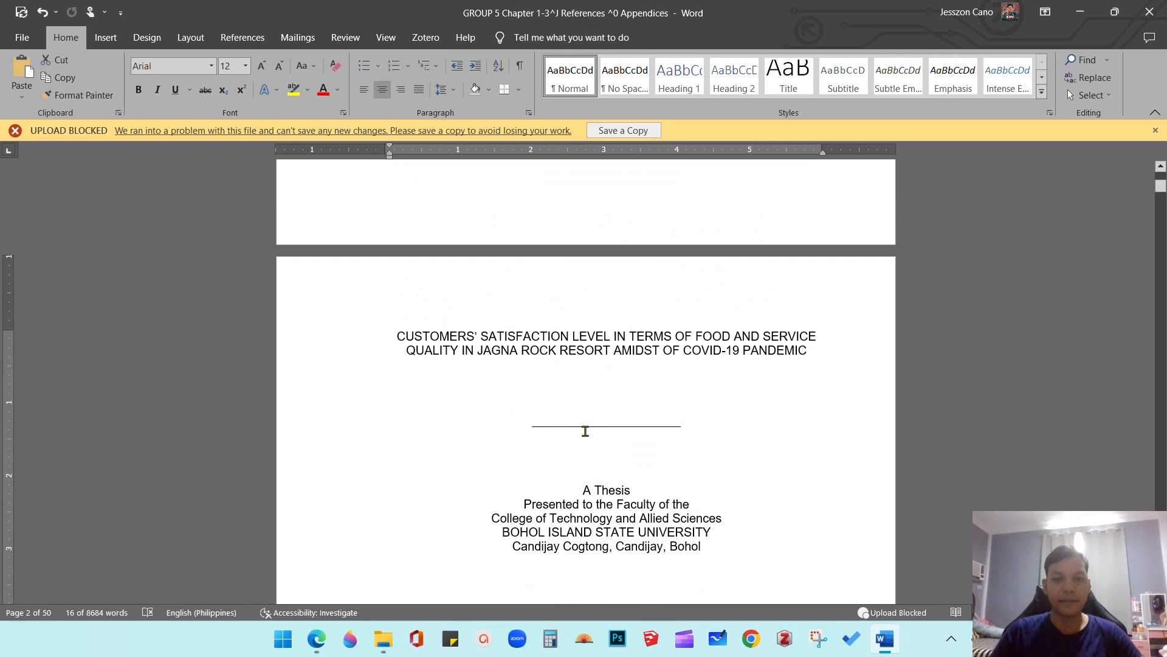
Step: Examine the title page's degree fulfillment statement, highlighting the researchers' names and the June 2022 date
scroll(596, 451, down, 4)
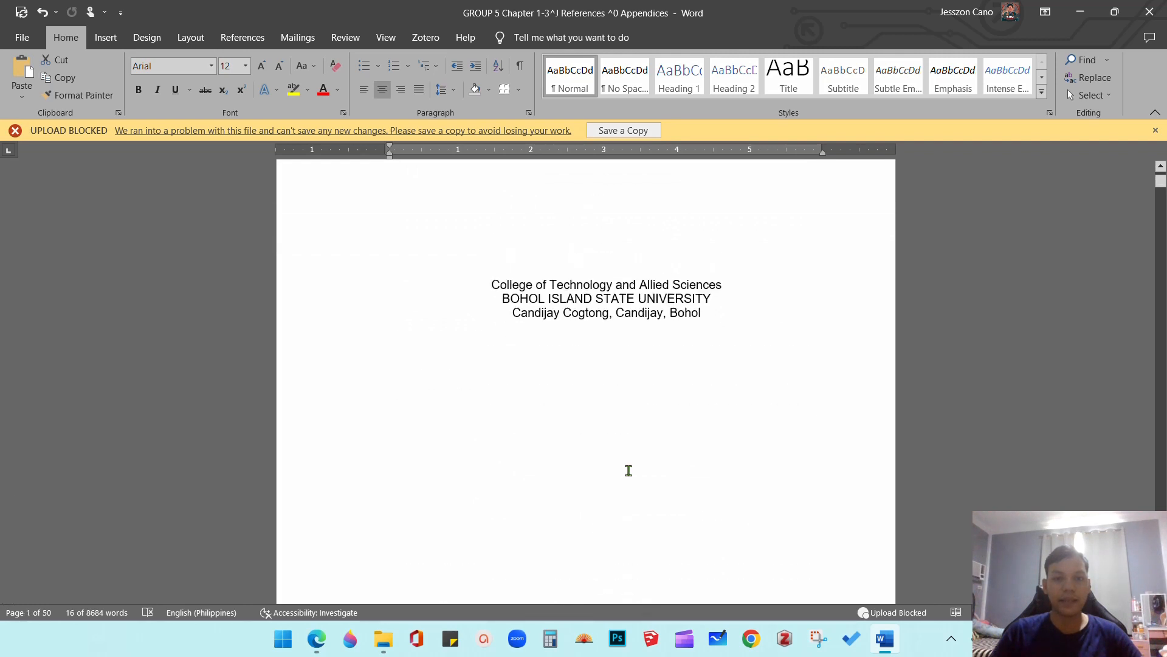
scroll(550, 427, down, 14)
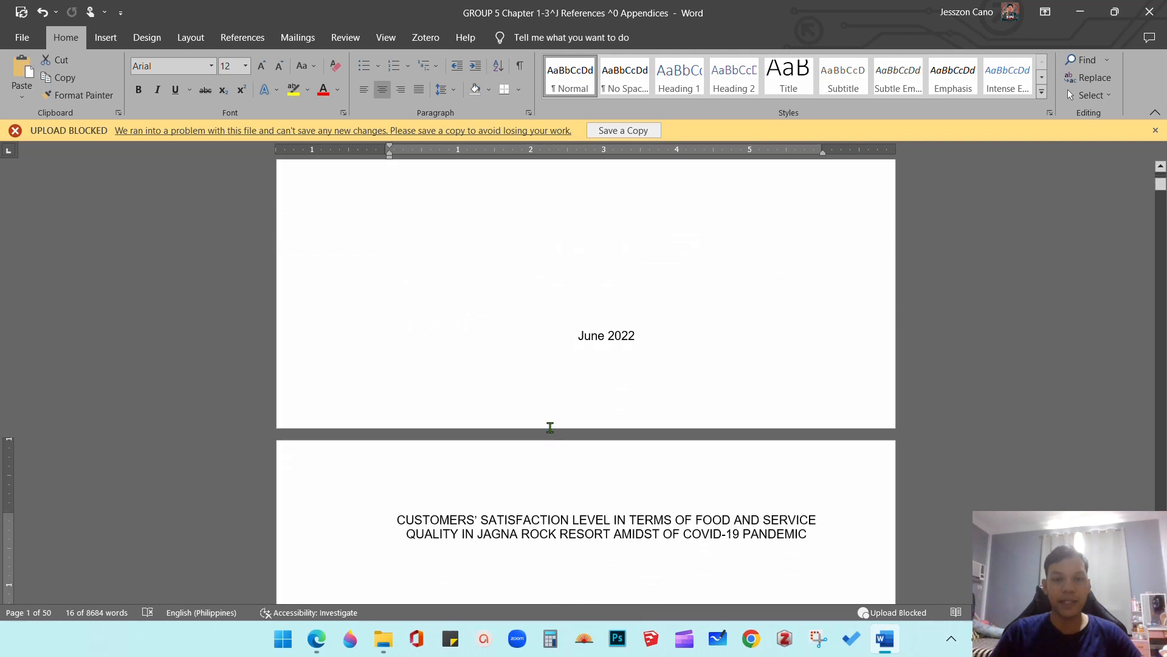
click(582, 339)
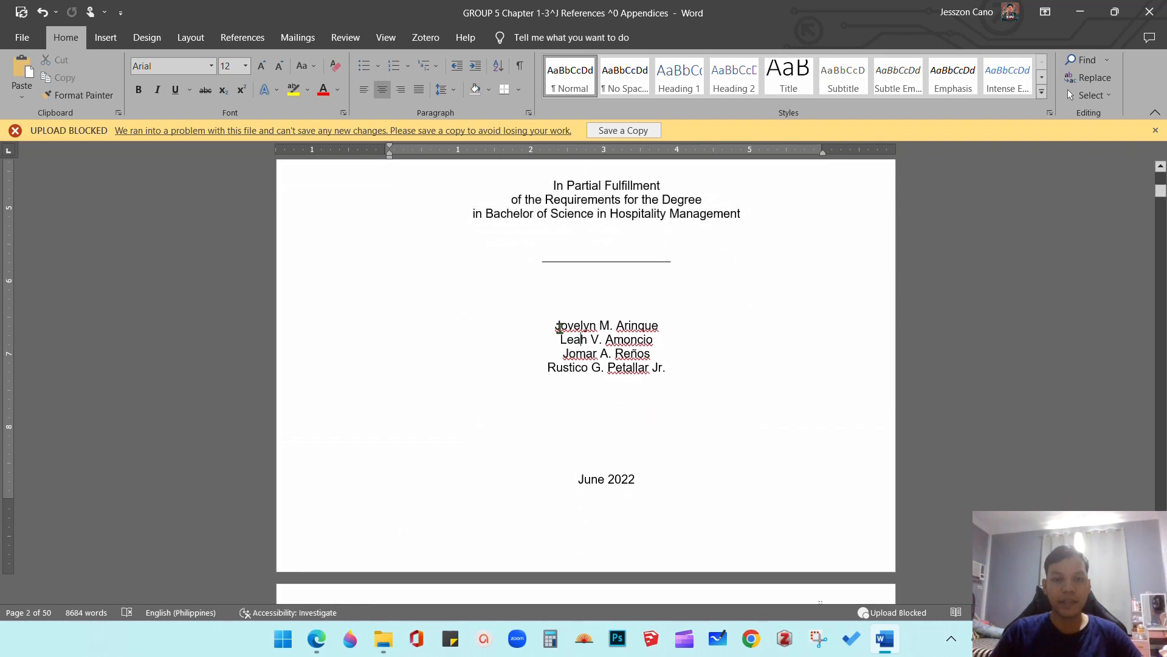
drag(554, 326, 650, 367)
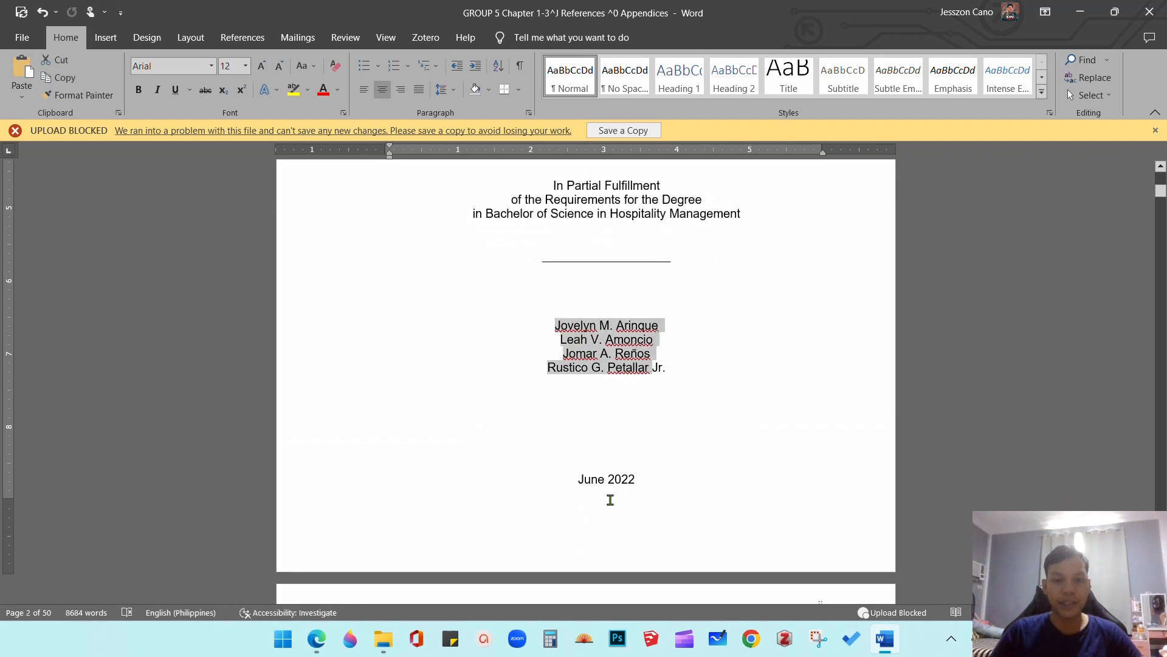
drag(586, 480, 639, 483)
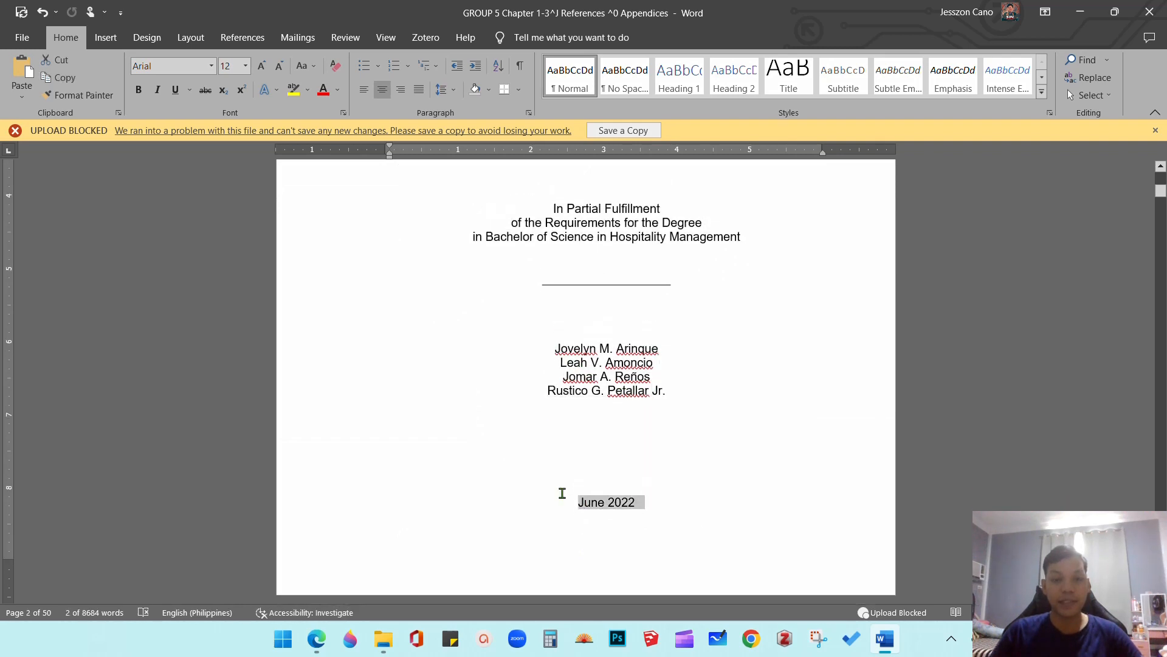
Step: Compare the header area of the thesis title page with the page number on the Approval Sheet that follows
scroll(562, 492, up, 8)
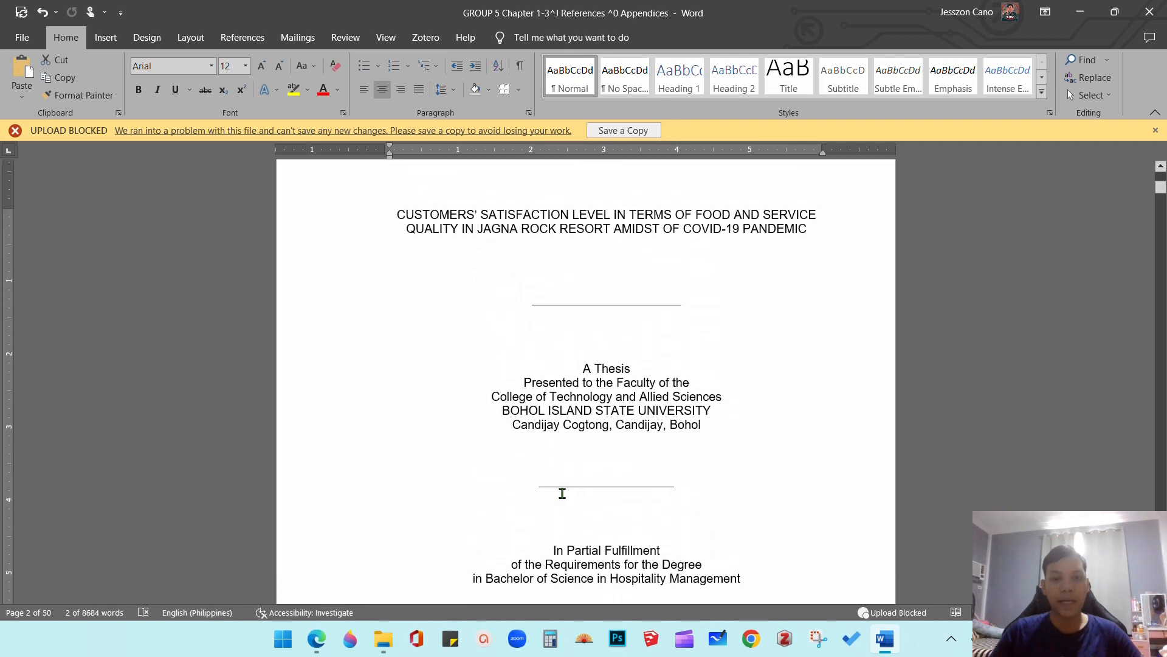
scroll(562, 492, up, 3)
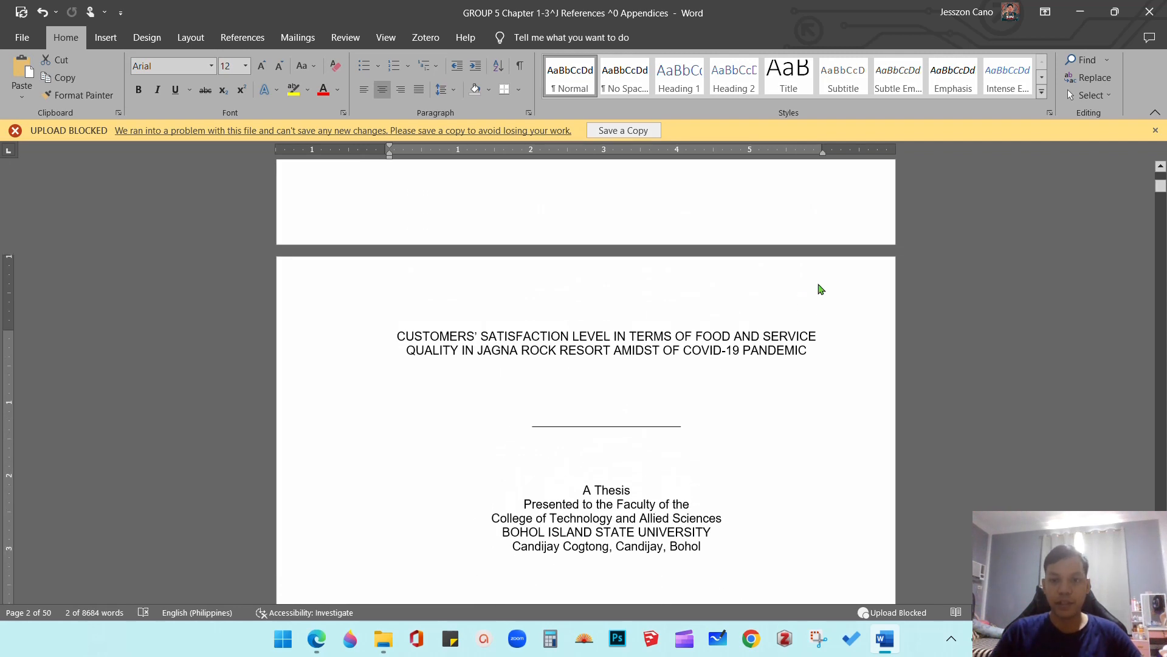
scroll(763, 342, down, 18)
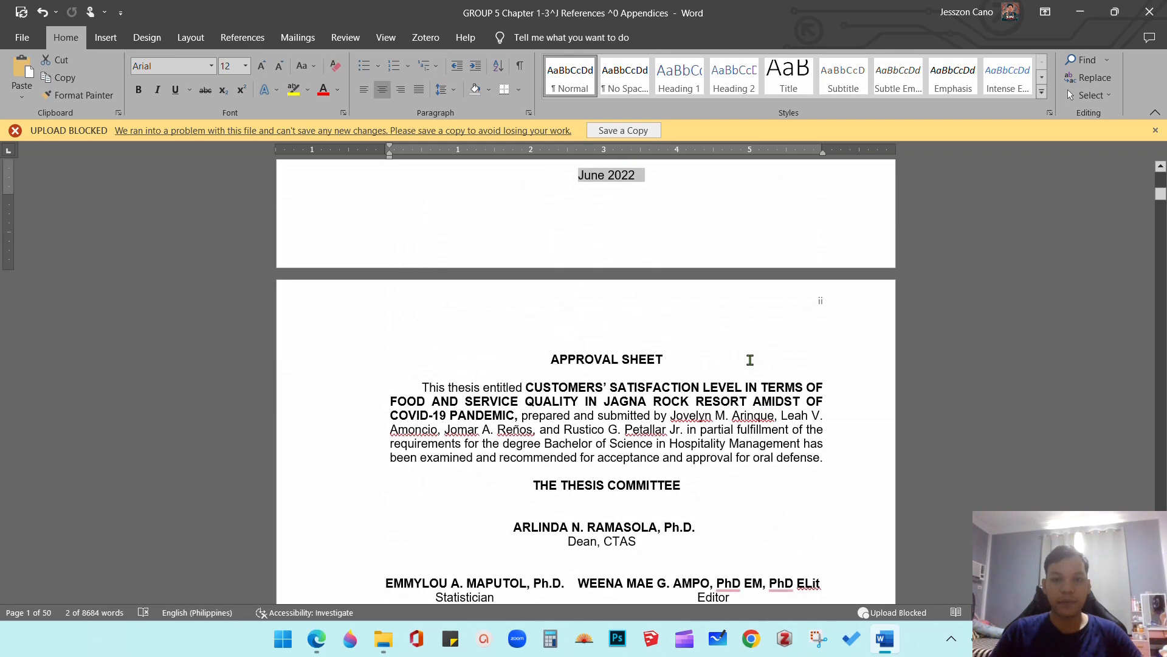
scroll(738, 383, up, 18)
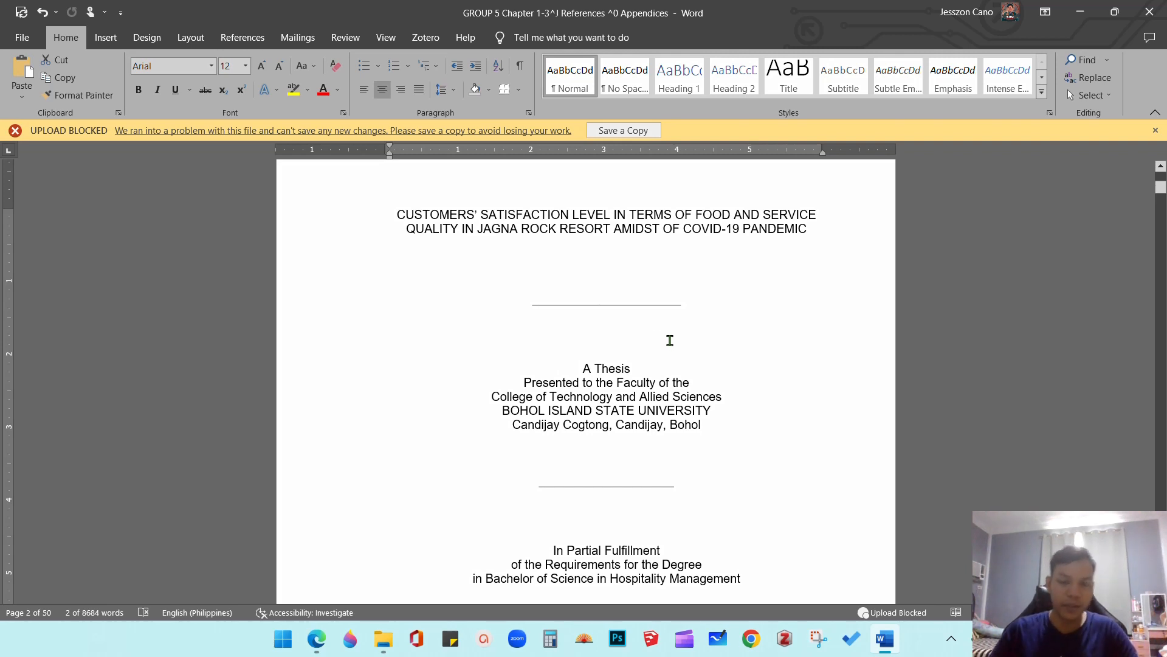
scroll(847, 279, up, 2)
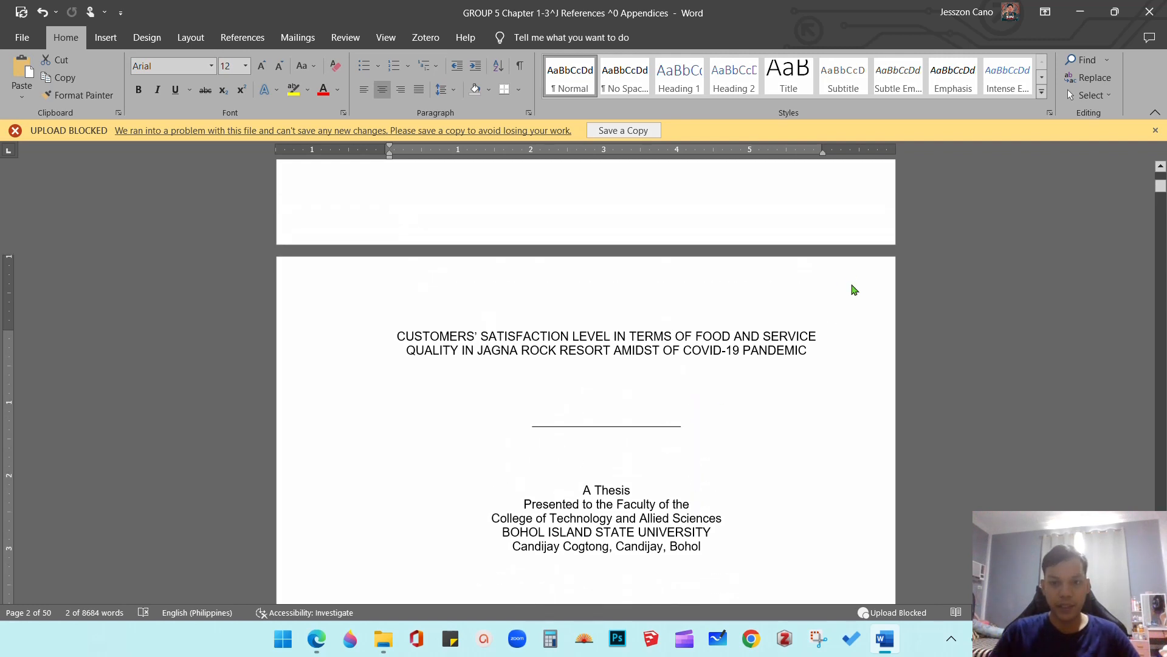
scroll(807, 368, down, 12)
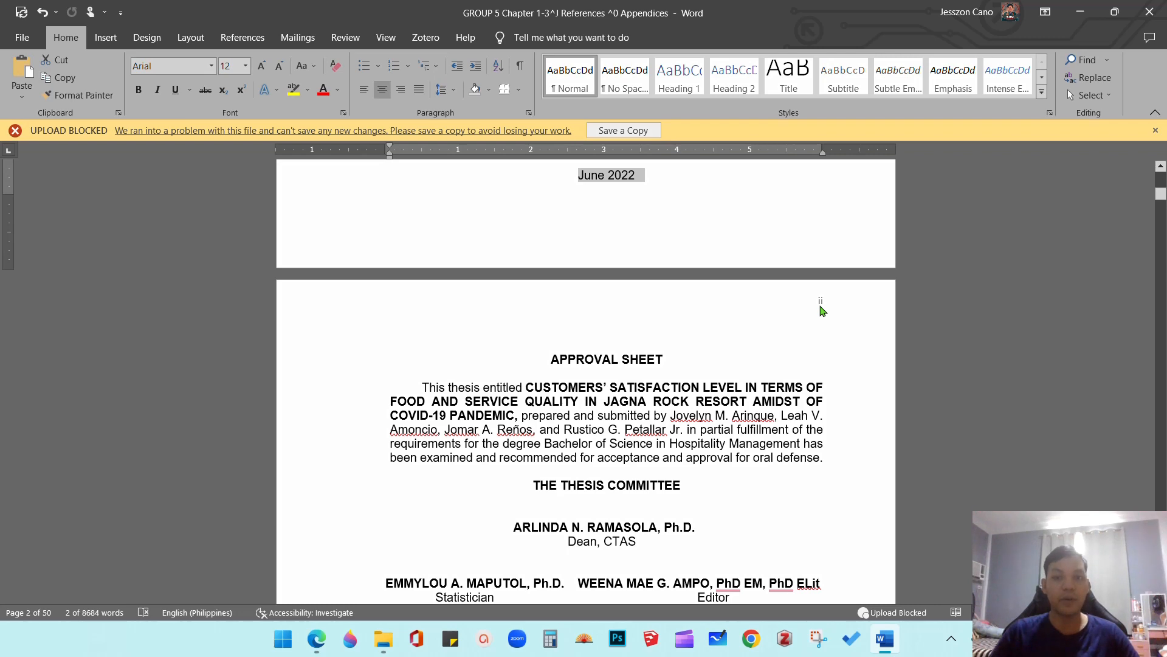
Step: Check the Roman page numbers on the preliminary pages from the Acknowledgment through the List of Tables
scroll(821, 310, down, 10)
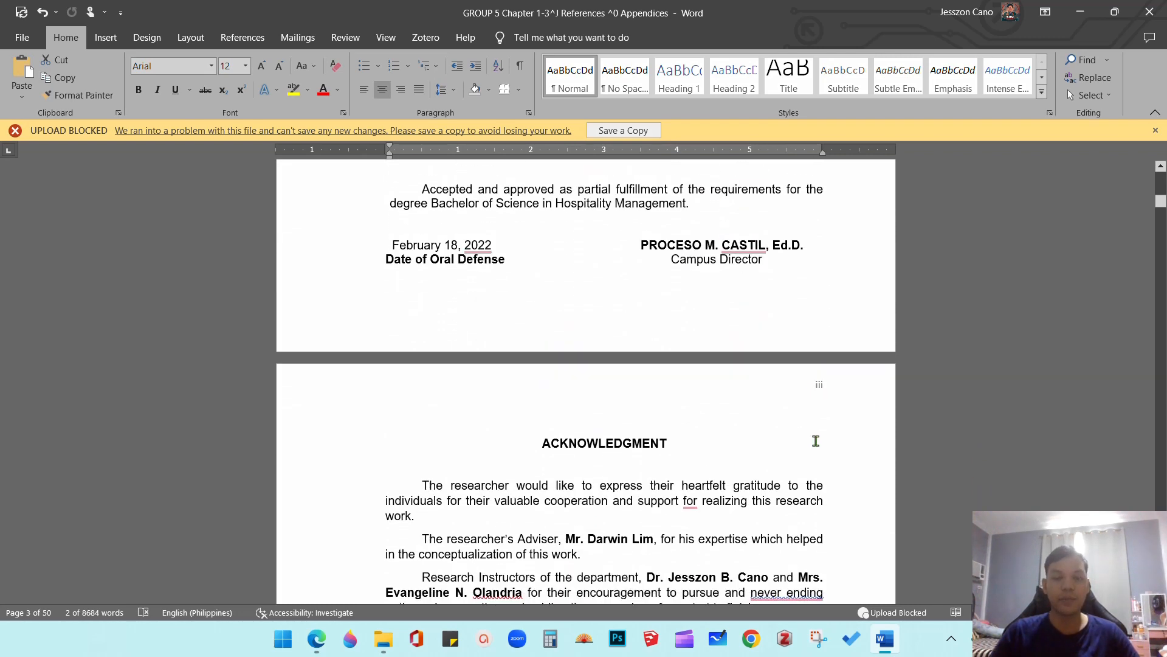
scroll(813, 441, down, 15)
scroll(813, 440, down, 15)
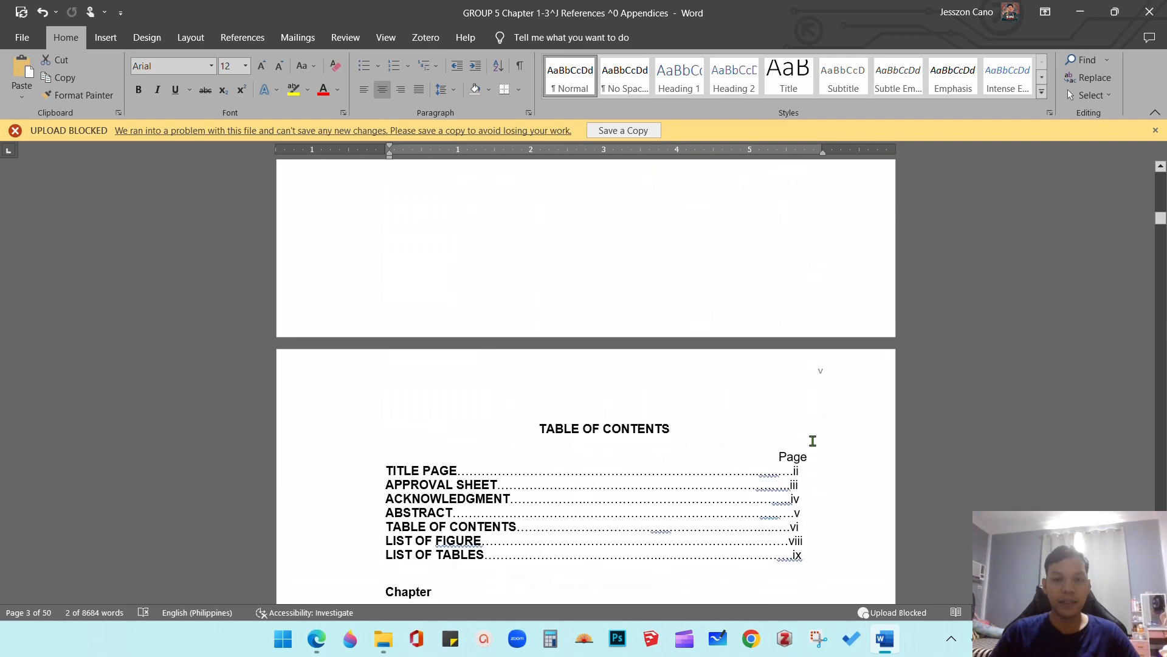
scroll(812, 445, down, 15)
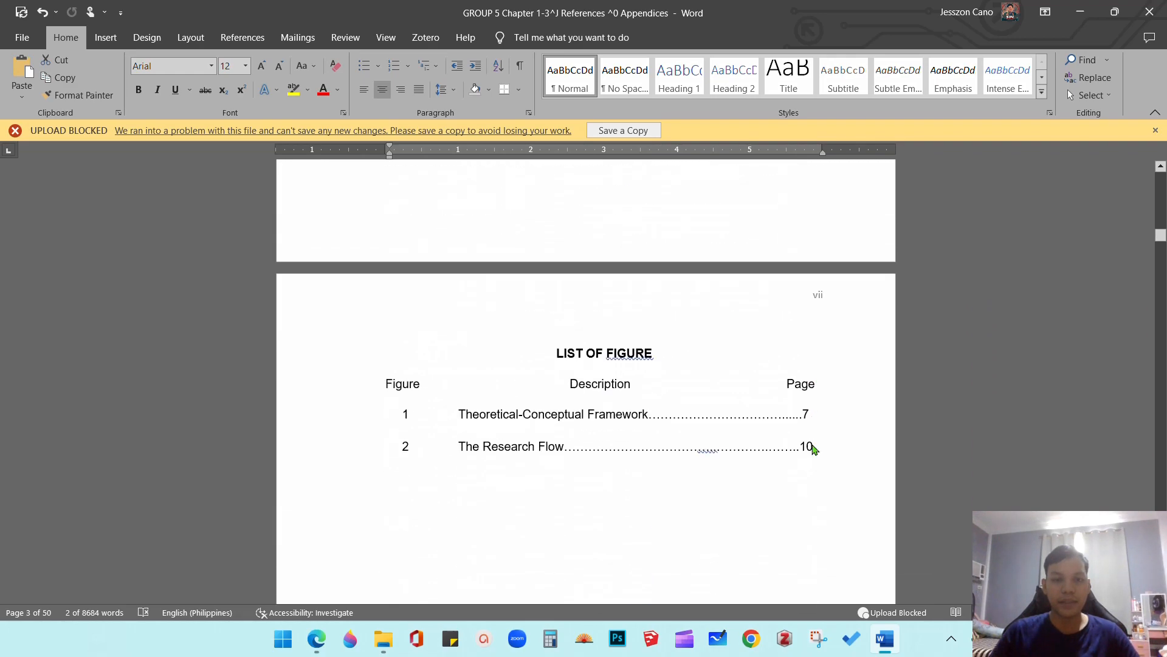
scroll(812, 445, down, 15)
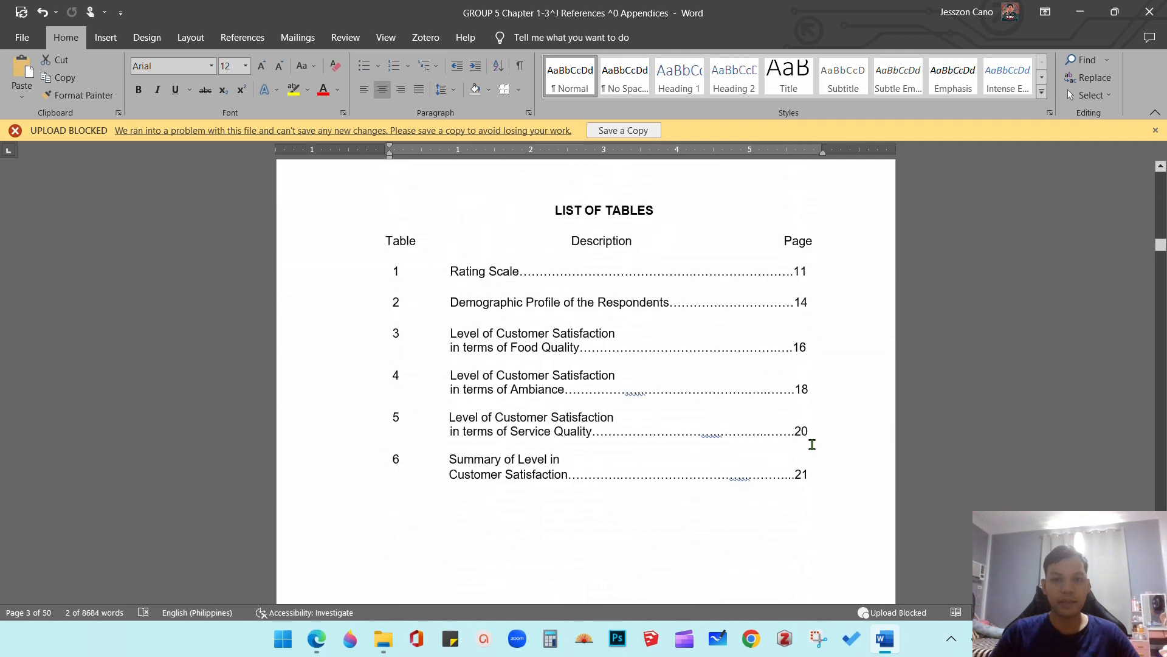
scroll(812, 445, up, 10)
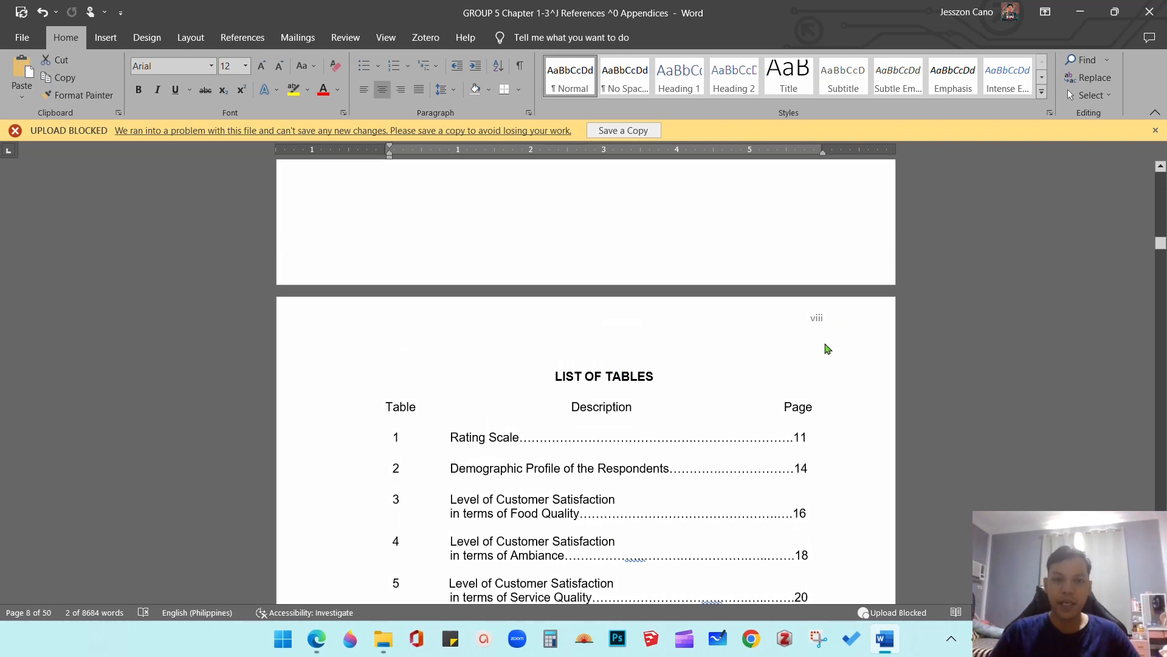
Step: Check the headers of Chapter 1's opening page and its second page for Arabic page numbers
scroll(821, 341, down, 6)
scroll(821, 351, down, 3)
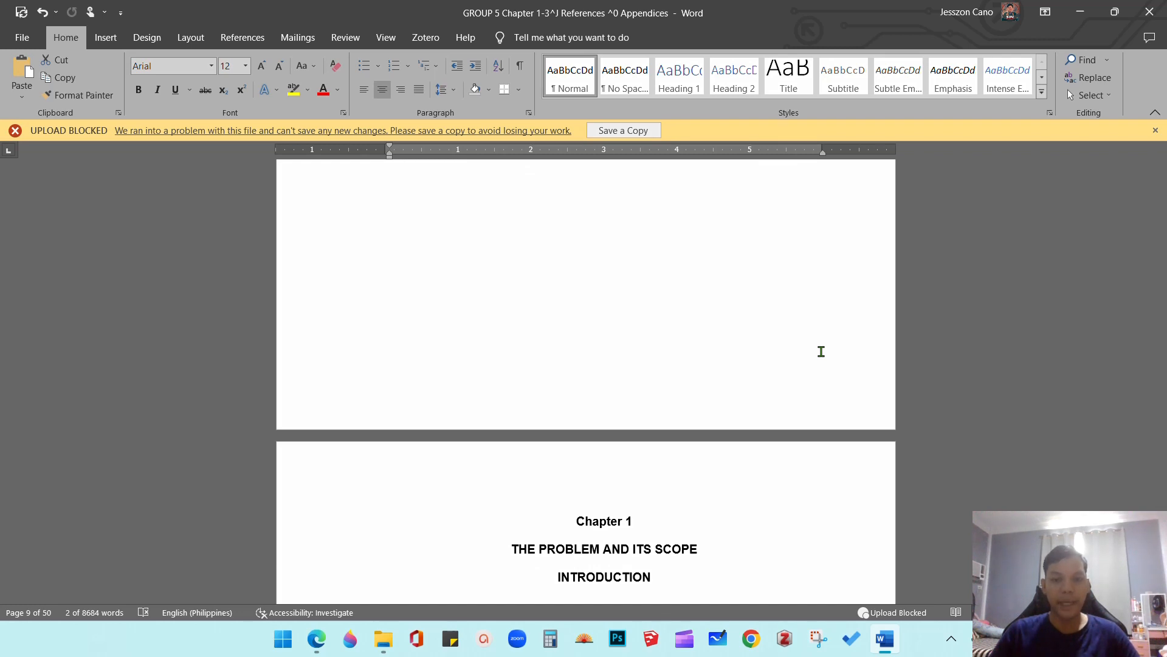
scroll(821, 352, down, 3)
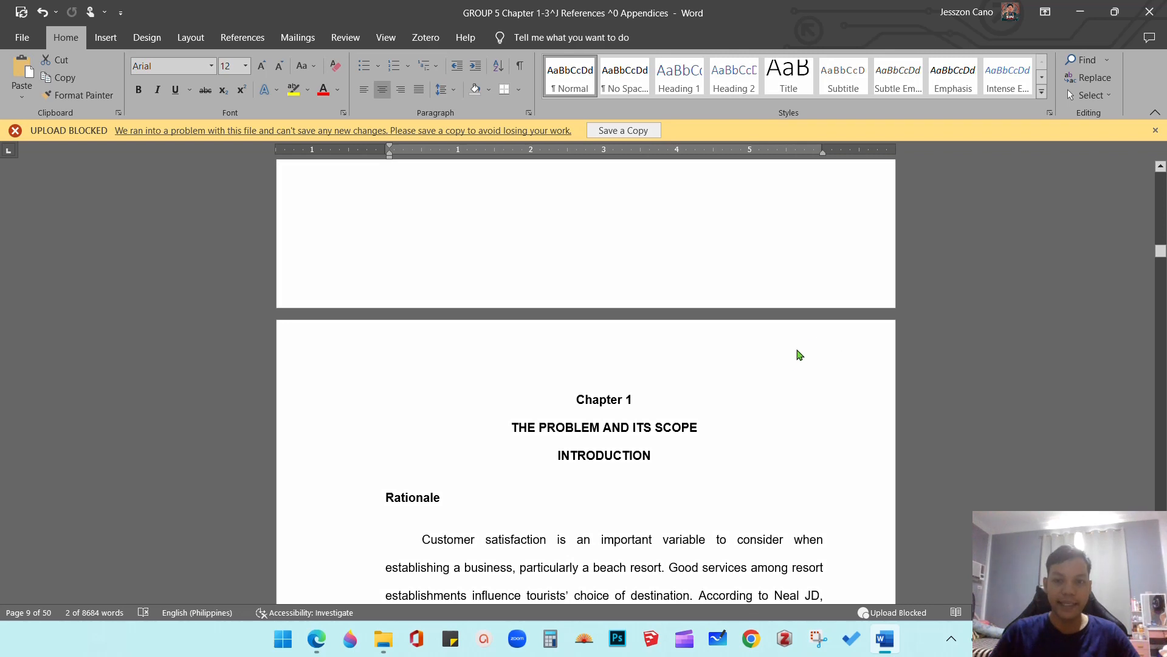
scroll(802, 368, down, 12)
scroll(803, 368, down, 3)
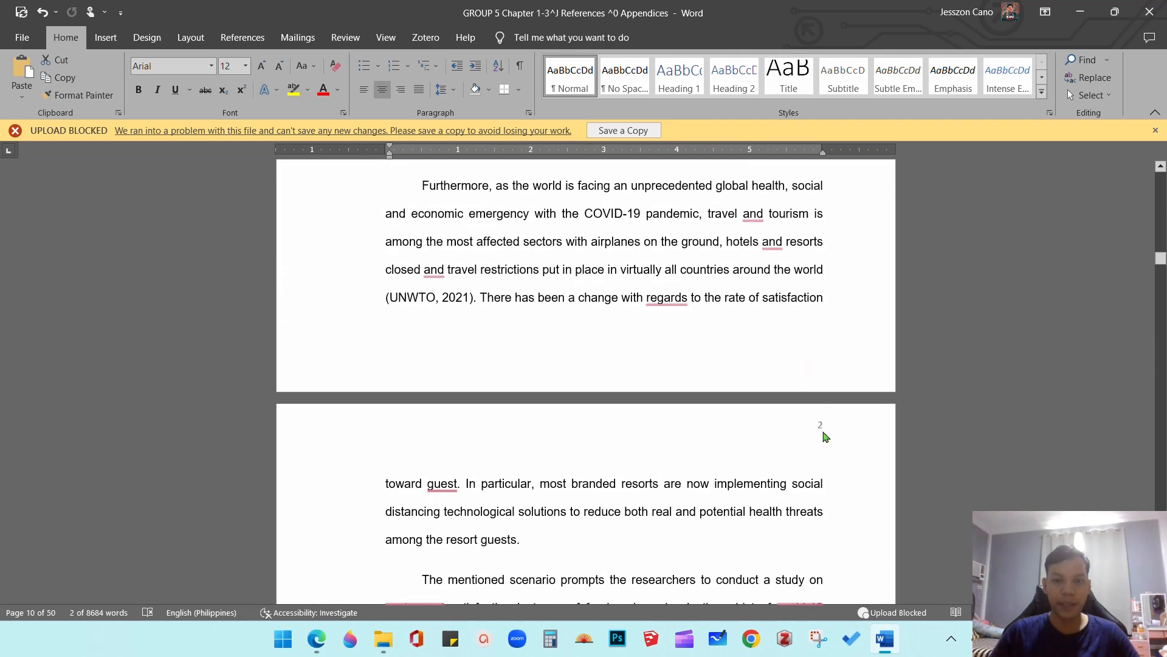
scroll(826, 437, up, 4)
scroll(823, 432, down, 13)
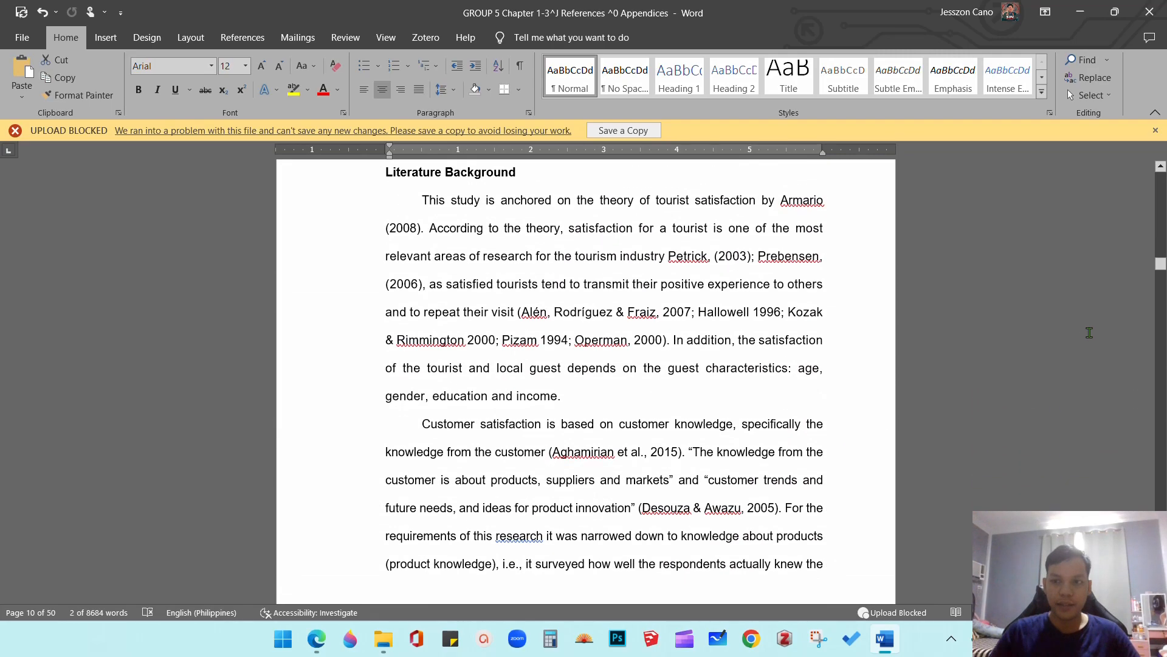
Step: Check the headers of Chapter 2's opening page and the page after it for continued numbering
drag(1159, 267, 1163, 373)
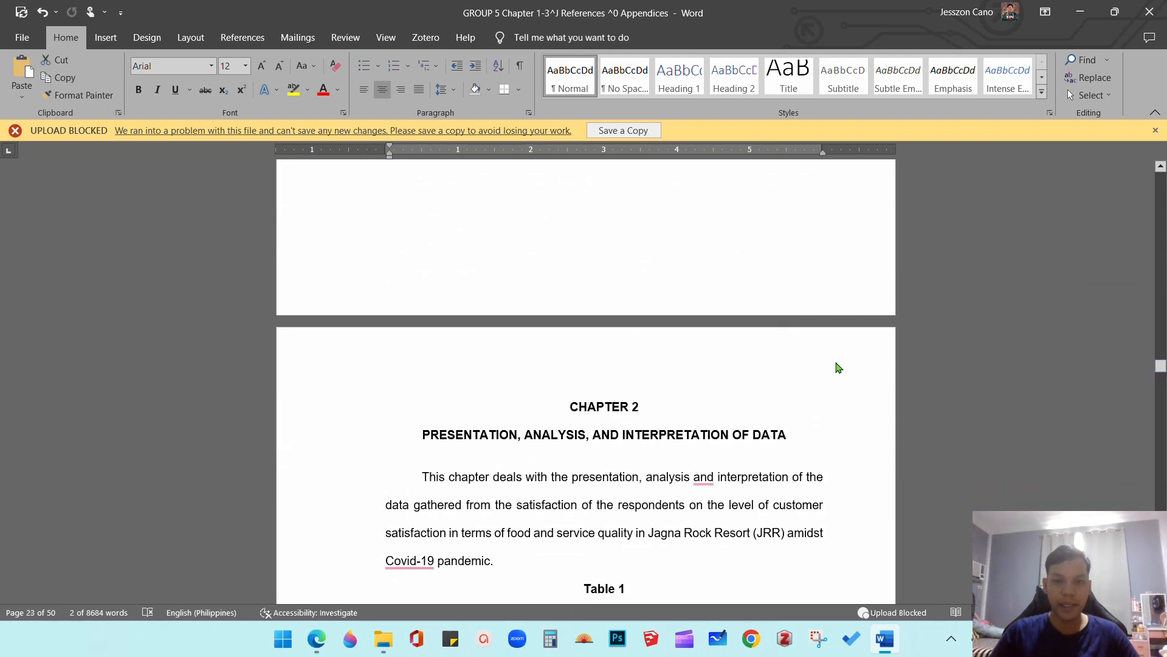
scroll(838, 367, up, 10)
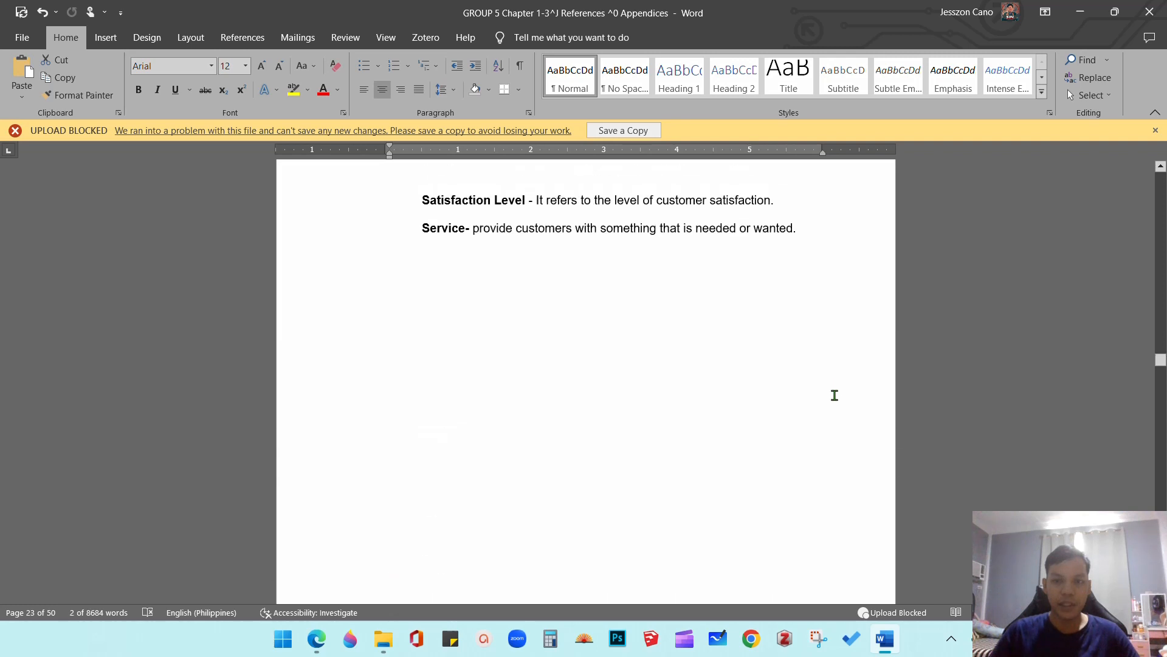
scroll(819, 352, down, 10)
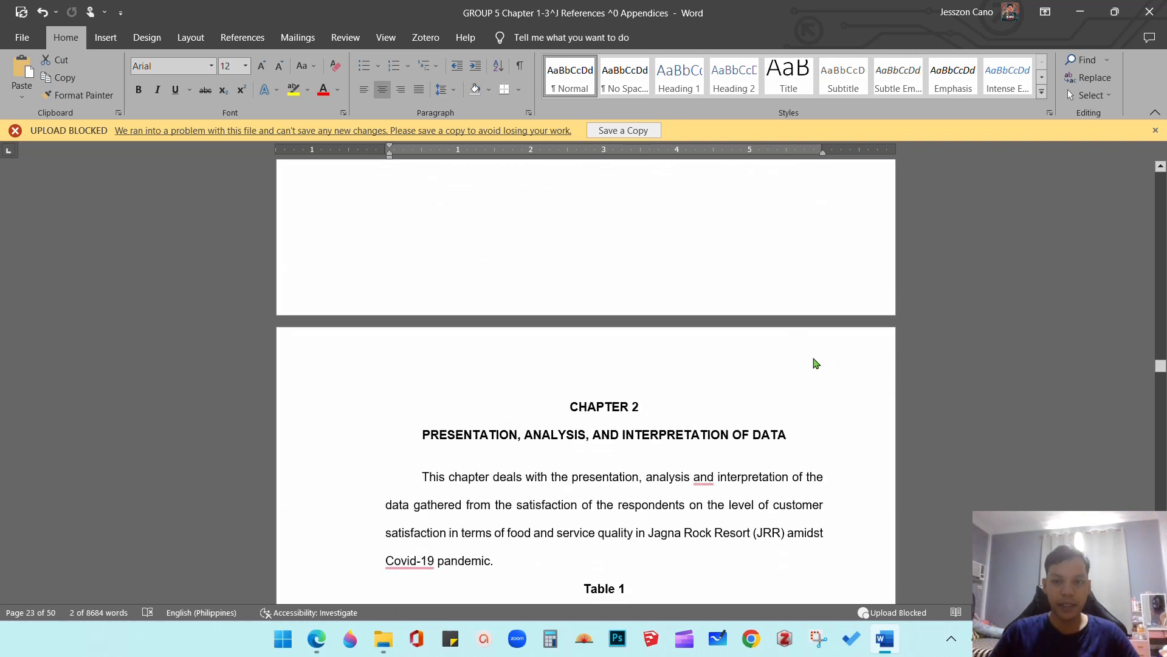
scroll(813, 365, down, 12)
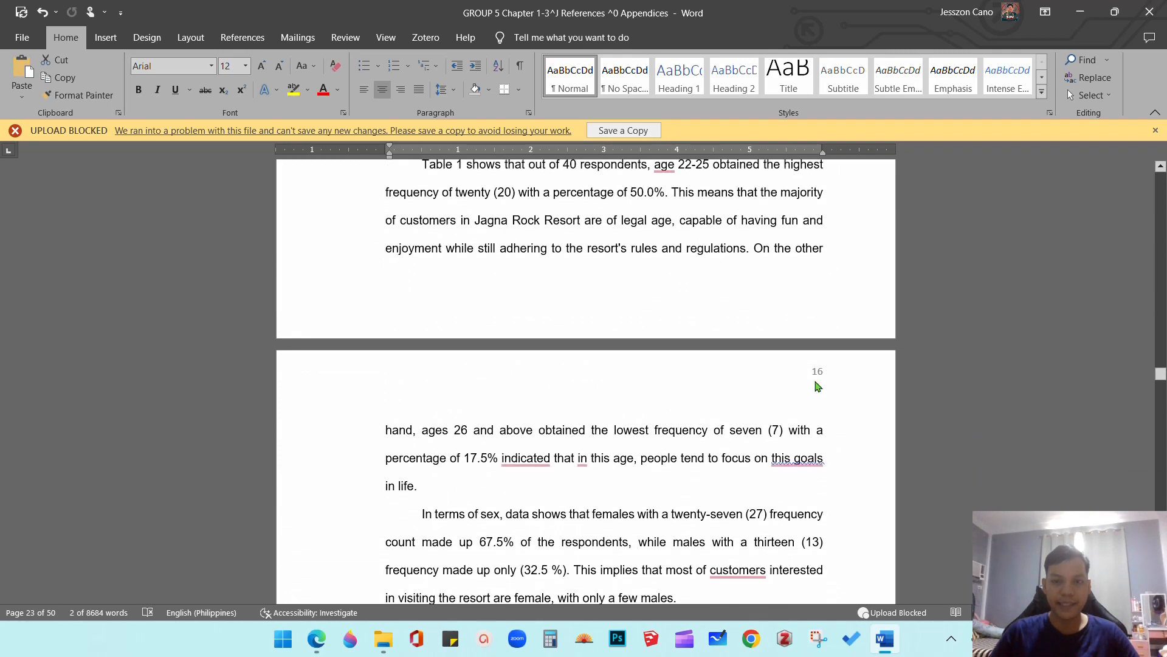
Step: Check the headers of Chapter 3's opening page and the page after it for continued numbering
drag(1156, 374, 1154, 453)
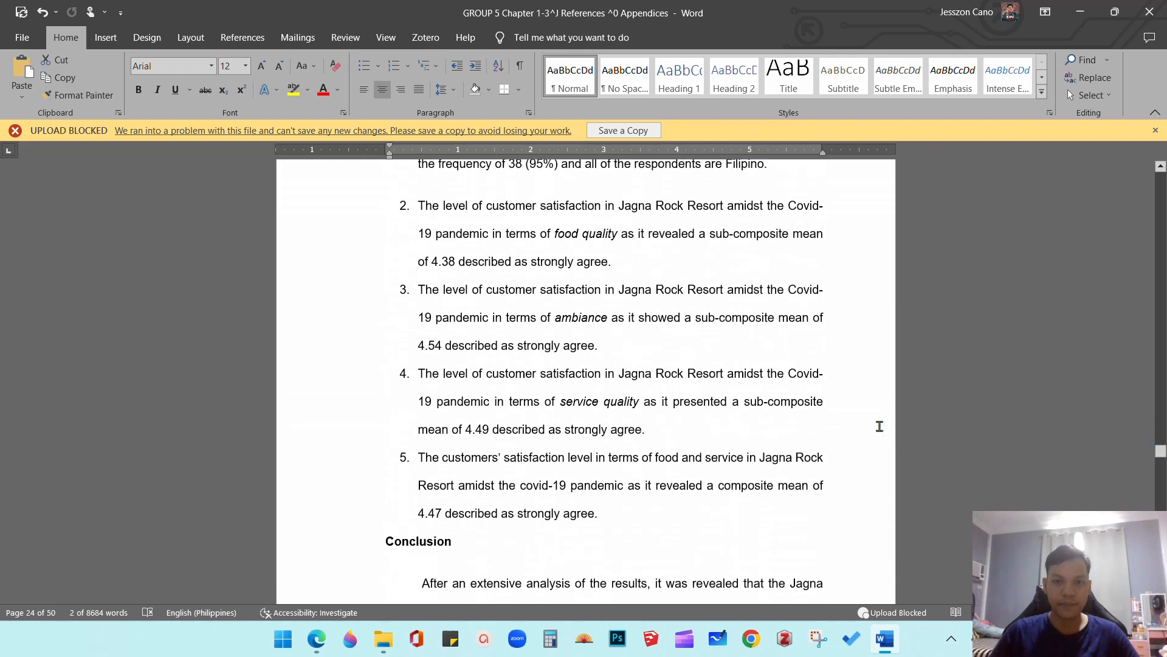
scroll(784, 424, up, 15)
scroll(786, 426, down, 4)
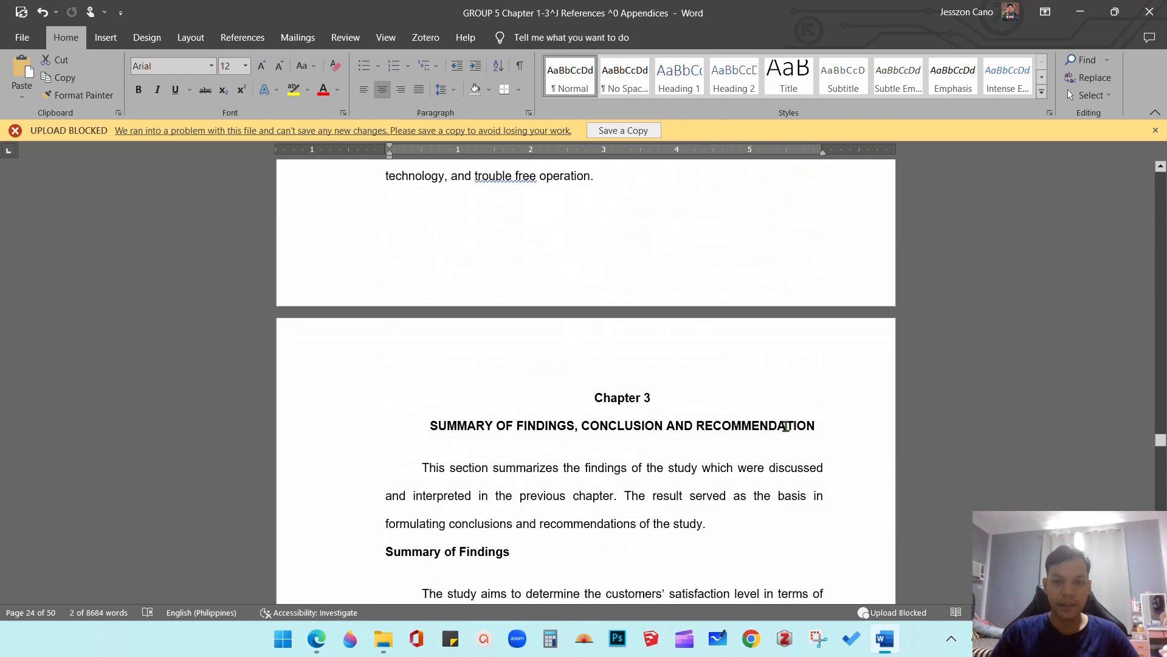
scroll(743, 338, up, 1)
click(649, 346)
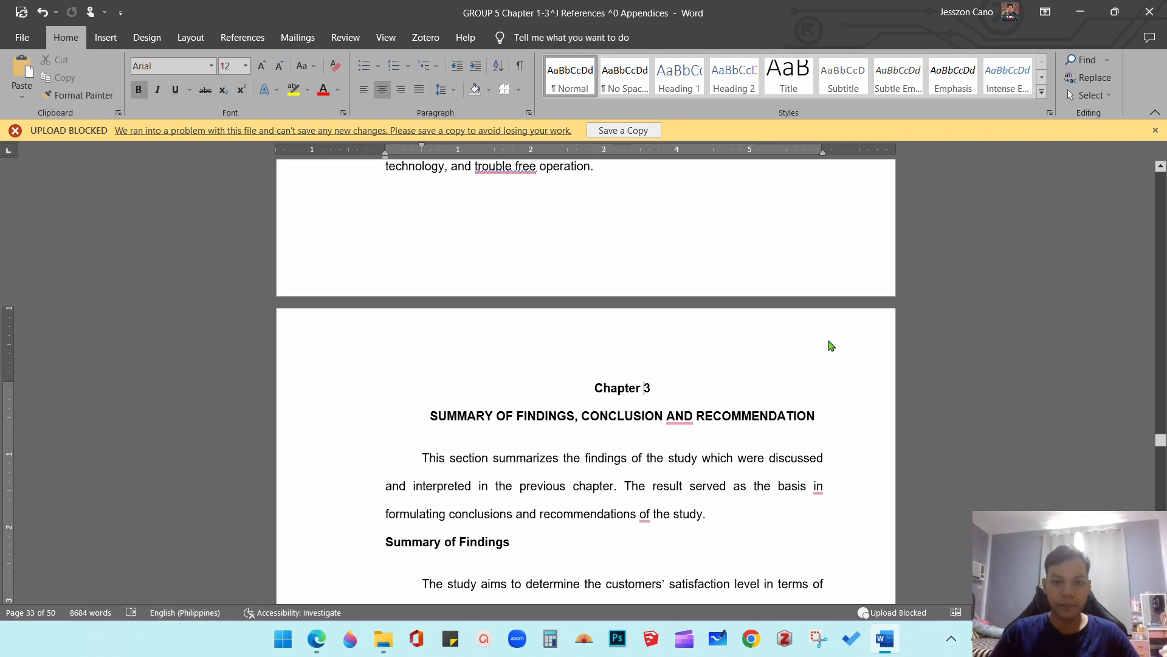
scroll(831, 356, up, 9)
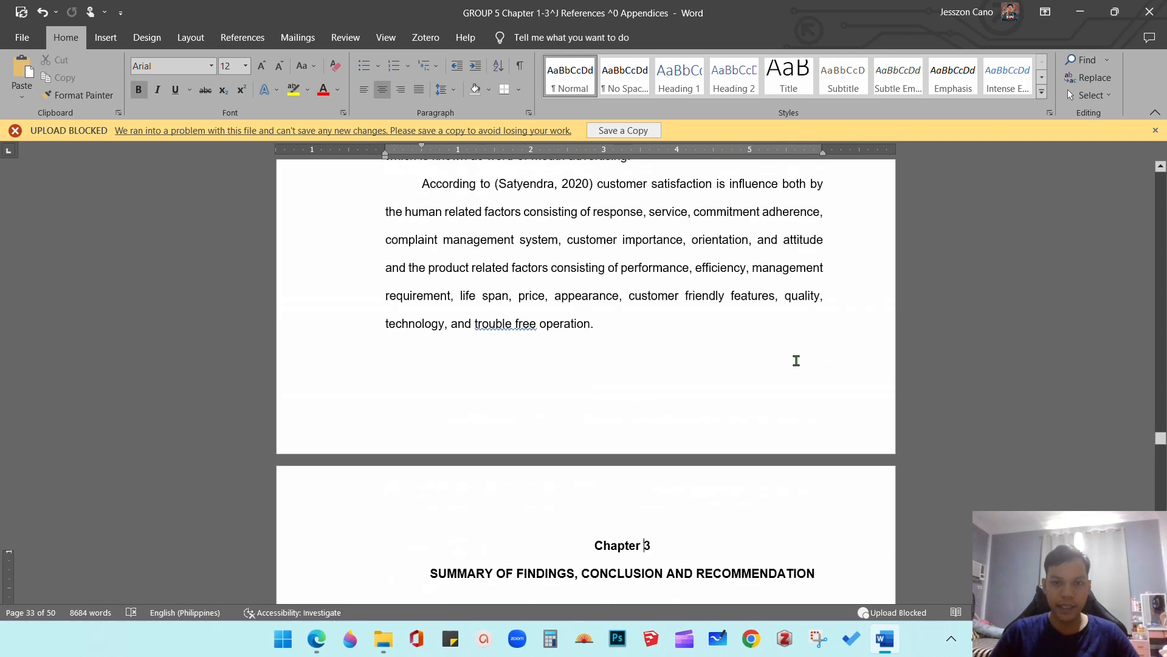
scroll(831, 347, down, 9)
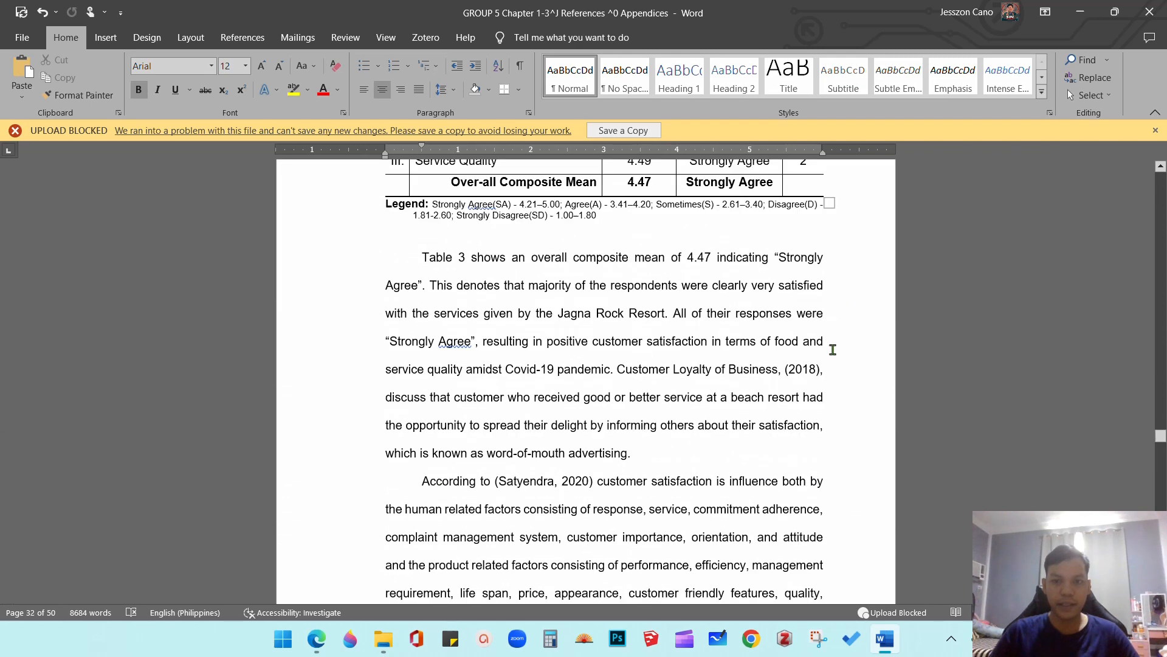
scroll(793, 276, down, 10)
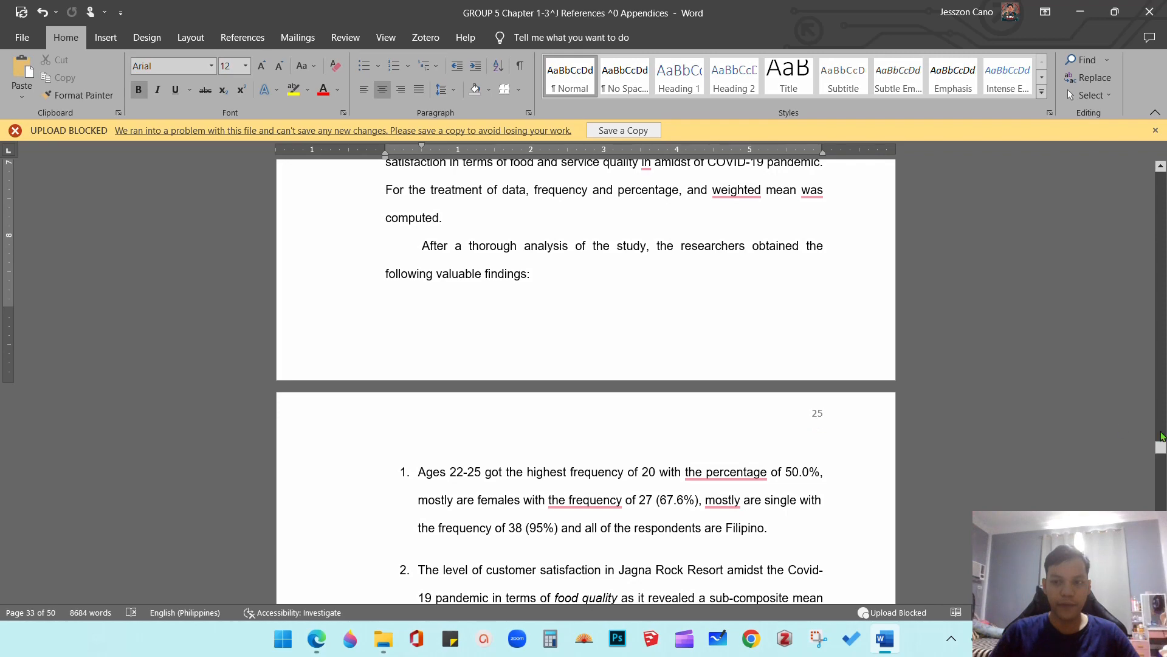
Step: Return to the outer cover at the start of the document, briefly viewing the file management screen
drag(1160, 447, 1124, 179)
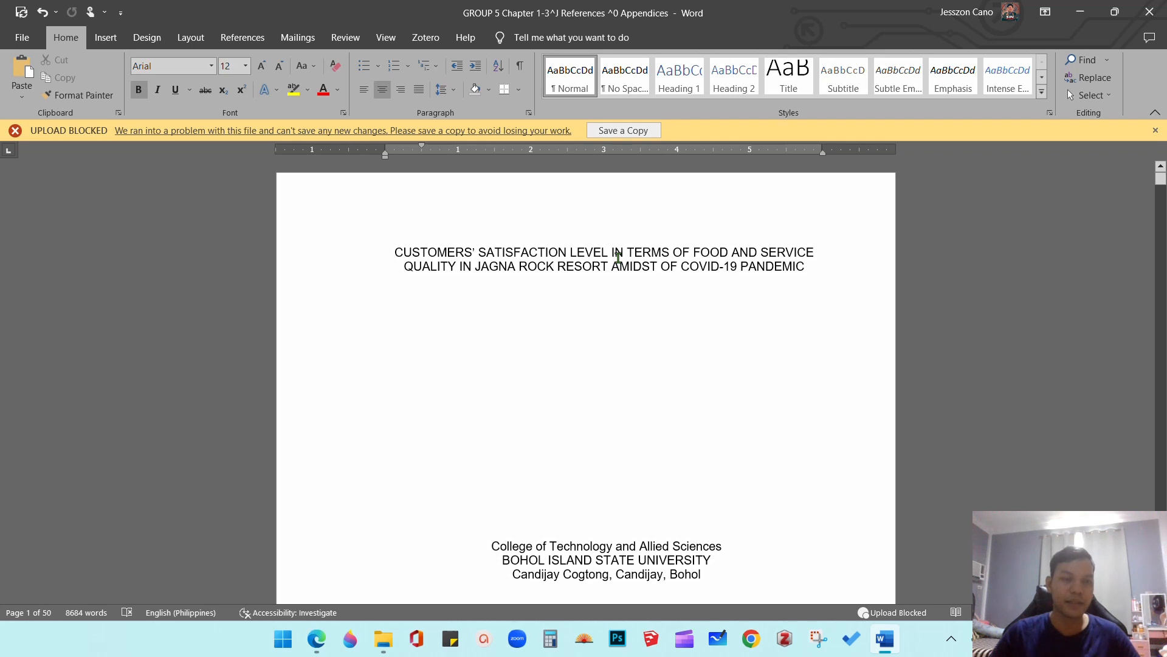
click(28, 44)
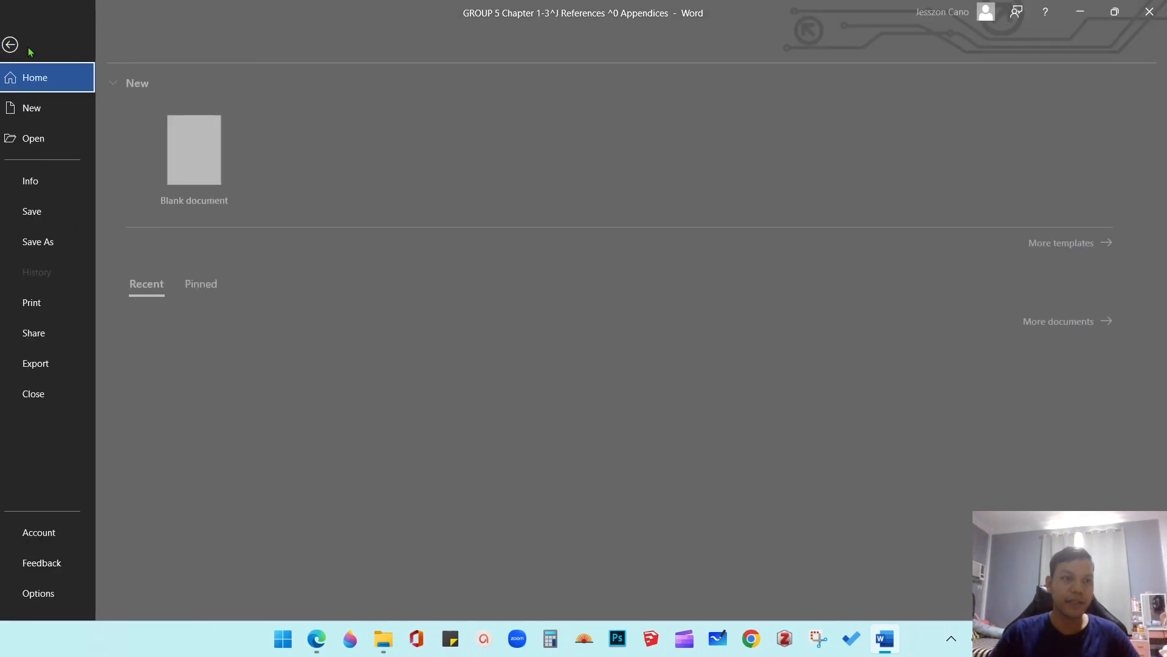
click(21, 45)
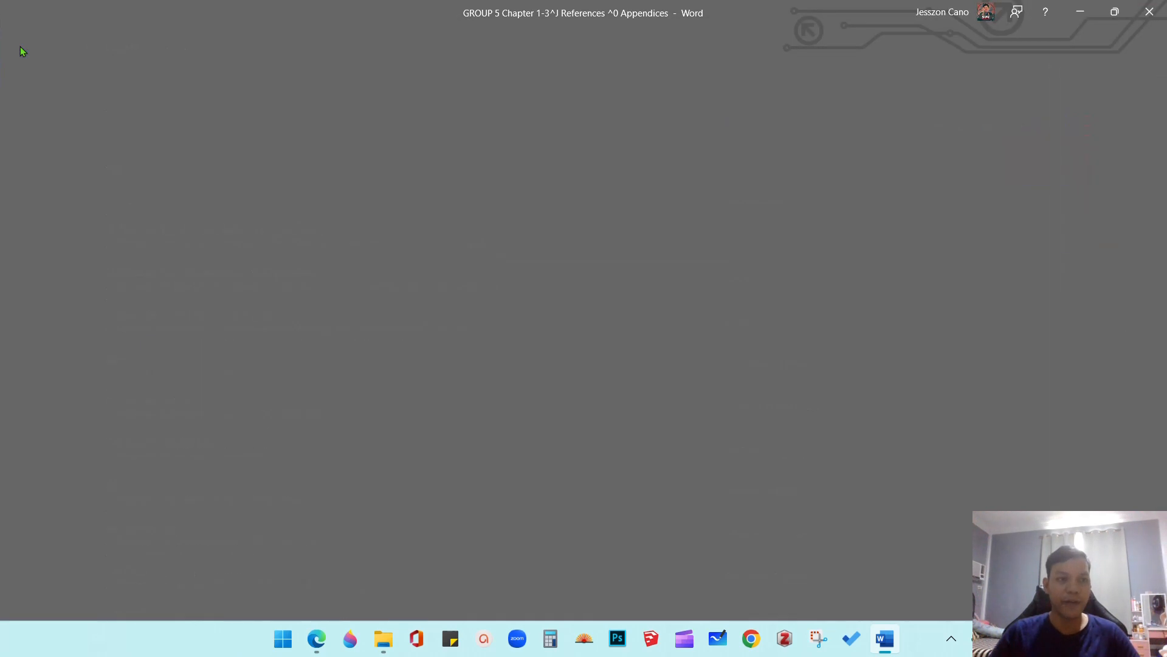